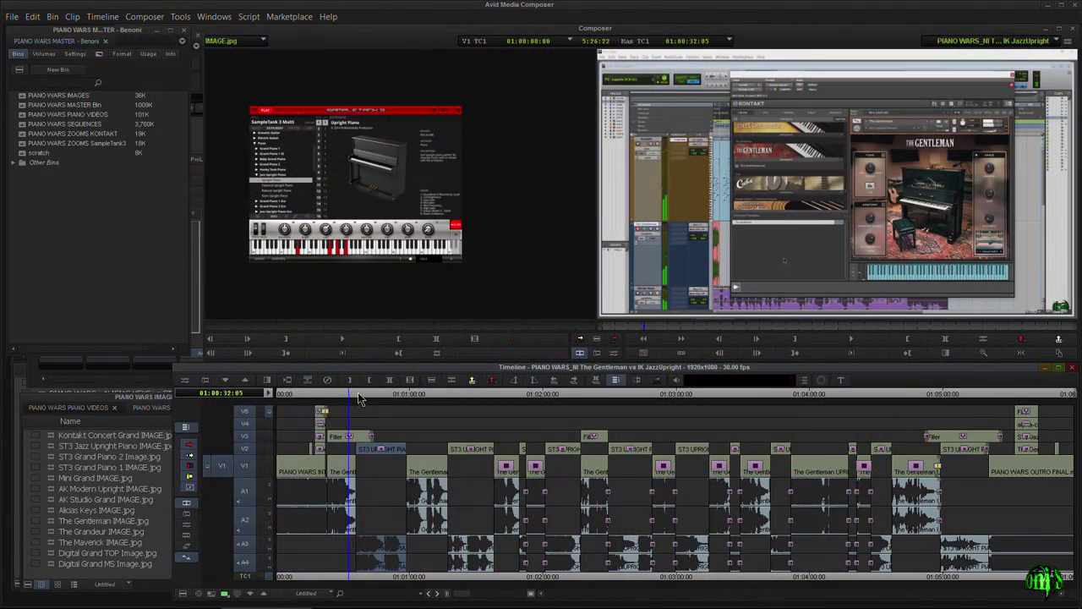
# - Scrub through the opening minute and a half of the Gentleman vs JazzUpright sequence, ending on the PIANO WARS title
pyautogui.click(373, 393)
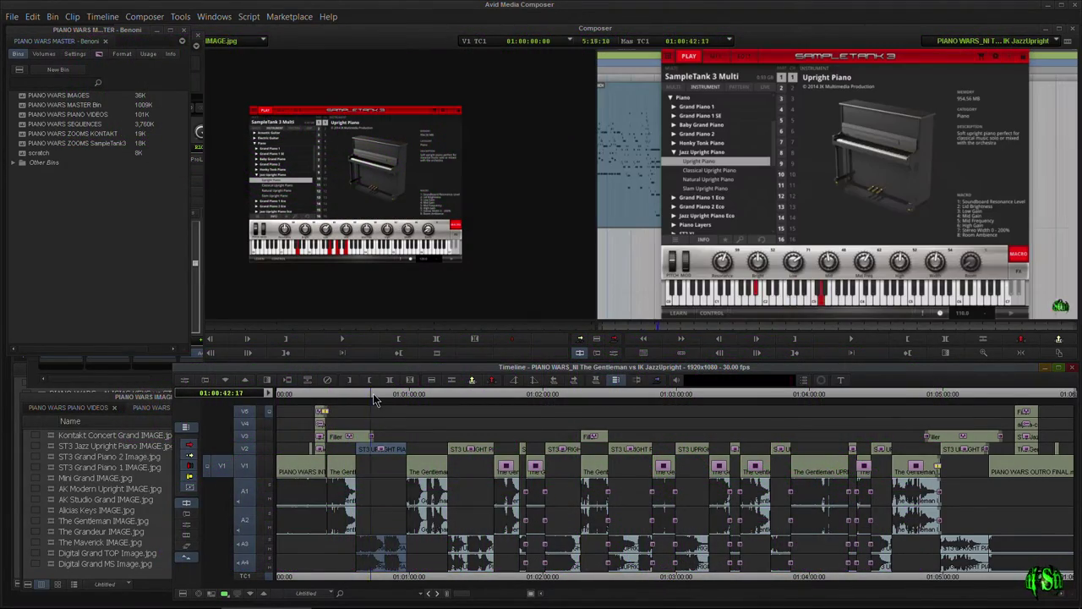
pyautogui.click(423, 395)
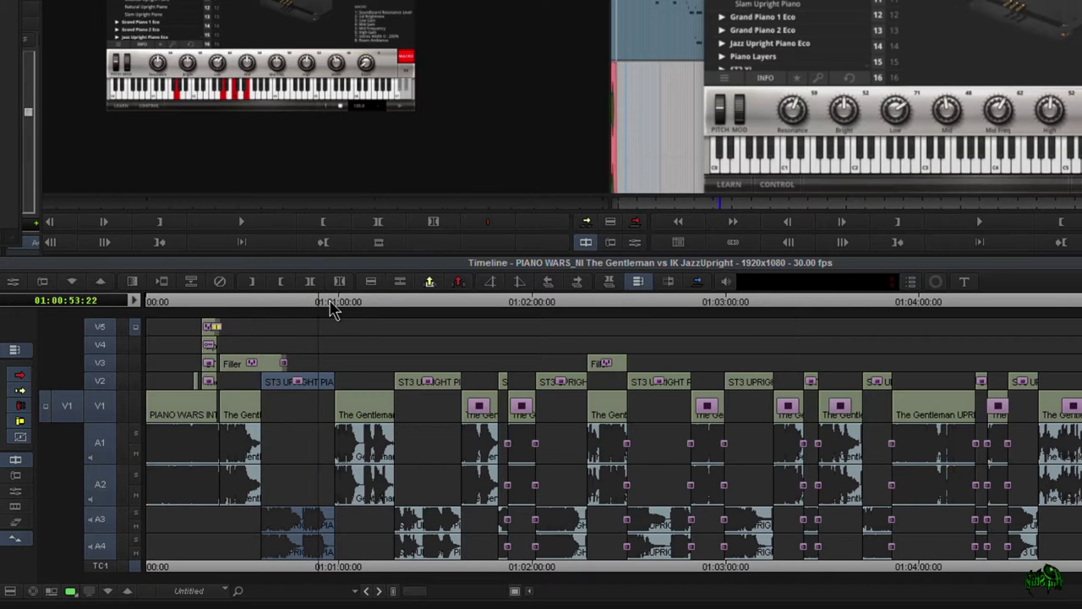
pyautogui.click(421, 399)
pyautogui.moveTo(352, 302); pyautogui.dragTo(426, 298)
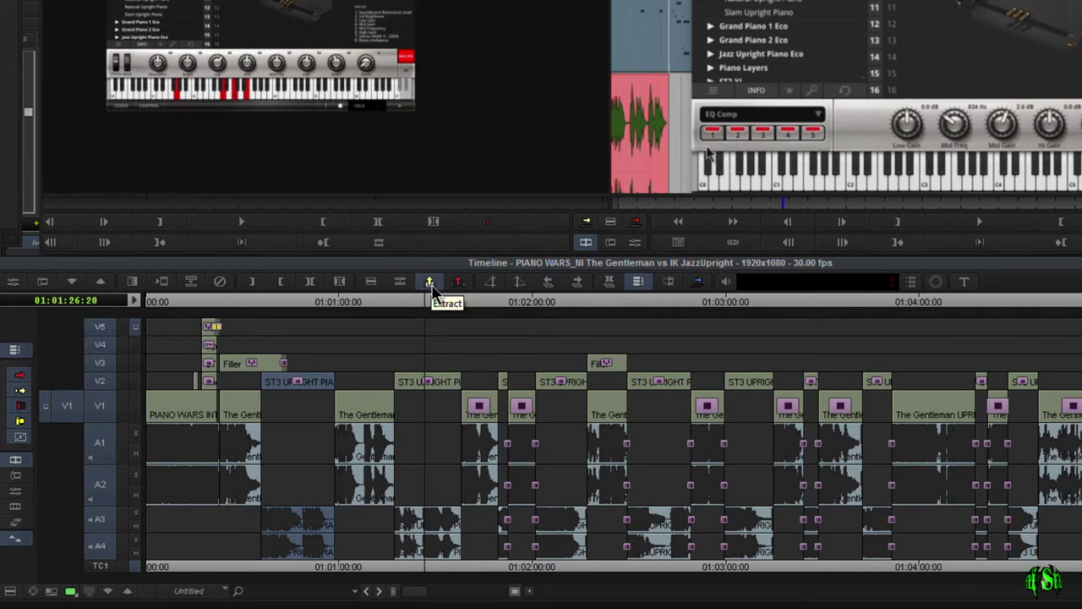
pyautogui.moveTo(430, 302); pyautogui.dragTo(373, 306)
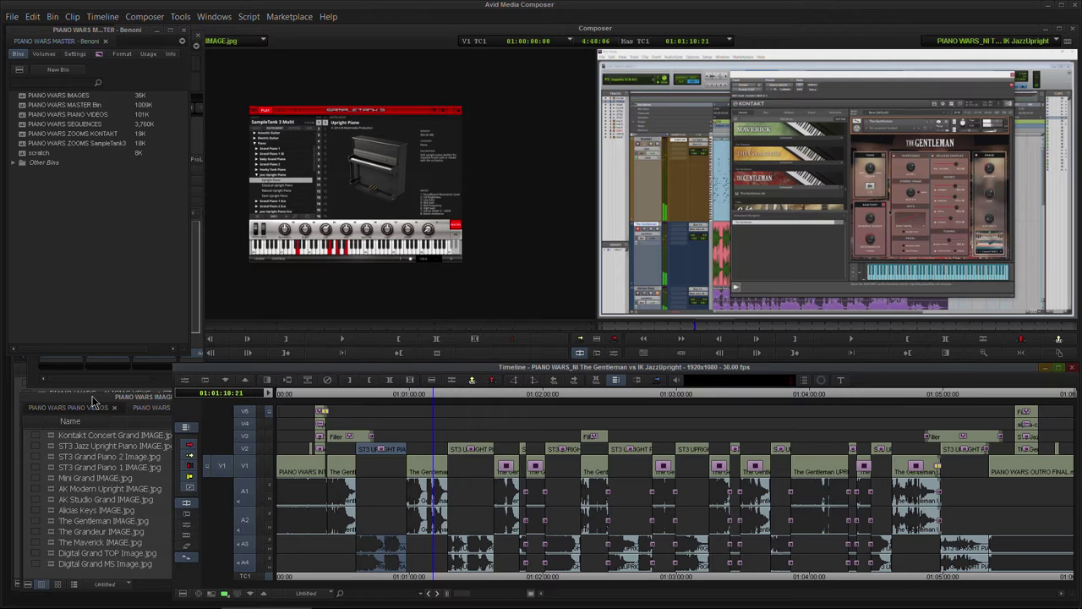
pyautogui.click(97, 401)
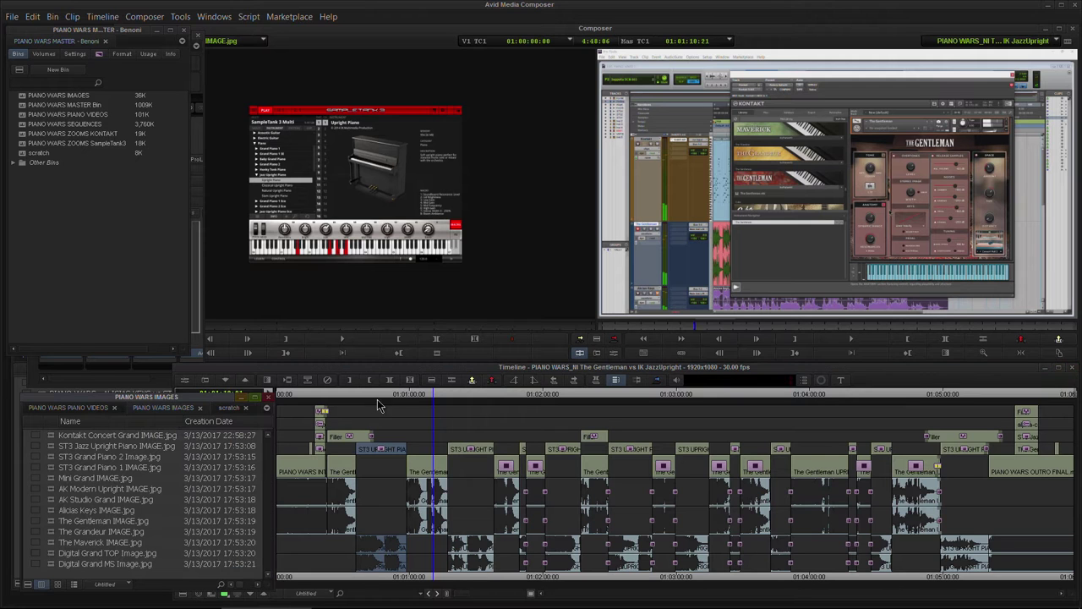
pyautogui.moveTo(379, 396); pyautogui.dragTo(342, 399)
pyautogui.click(322, 405)
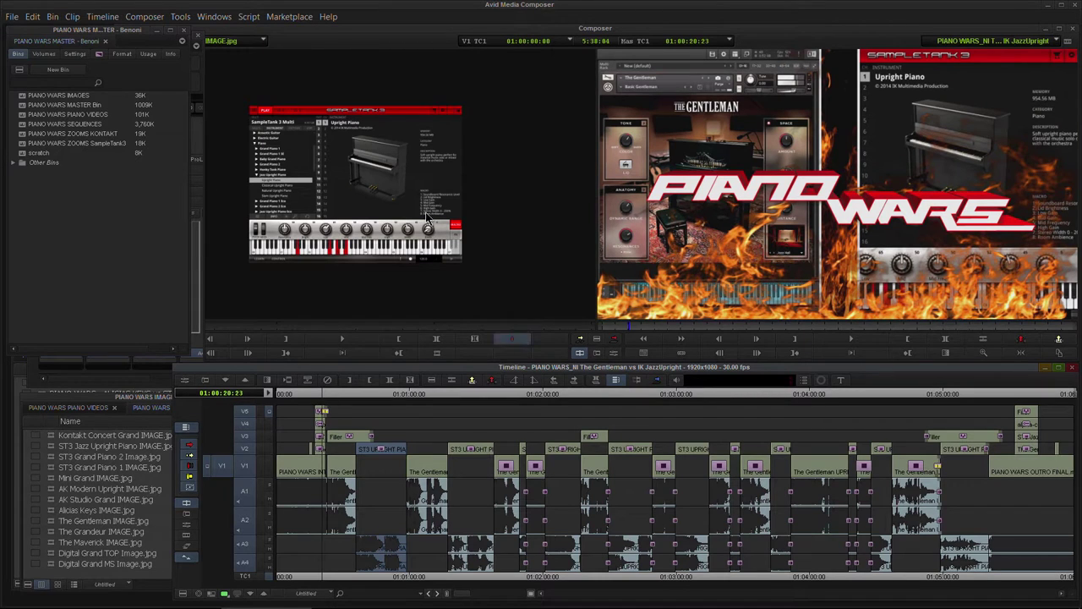
# - Open the PIANO WARS SEQUENCES bin, select the Gentleman vs JazzUpright sequence and go to its start
pyautogui.moveTo(69, 398)
pyautogui.mouseDown()
pyautogui.moveTo(98, 395)
pyautogui.moveTo(75, 394)
pyautogui.mouseUp()
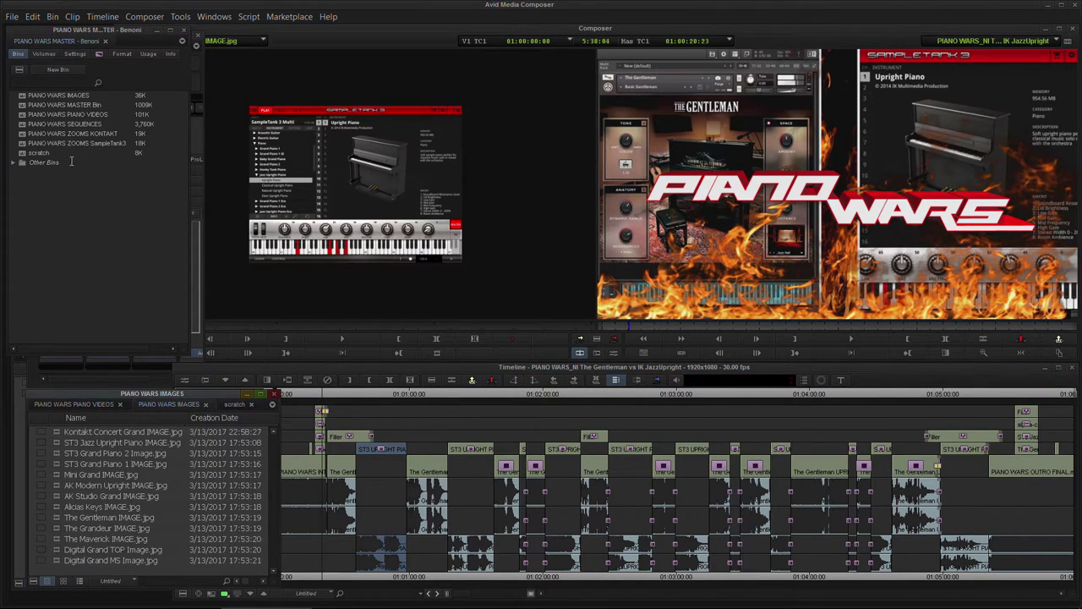
pyautogui.doubleClick(39, 123)
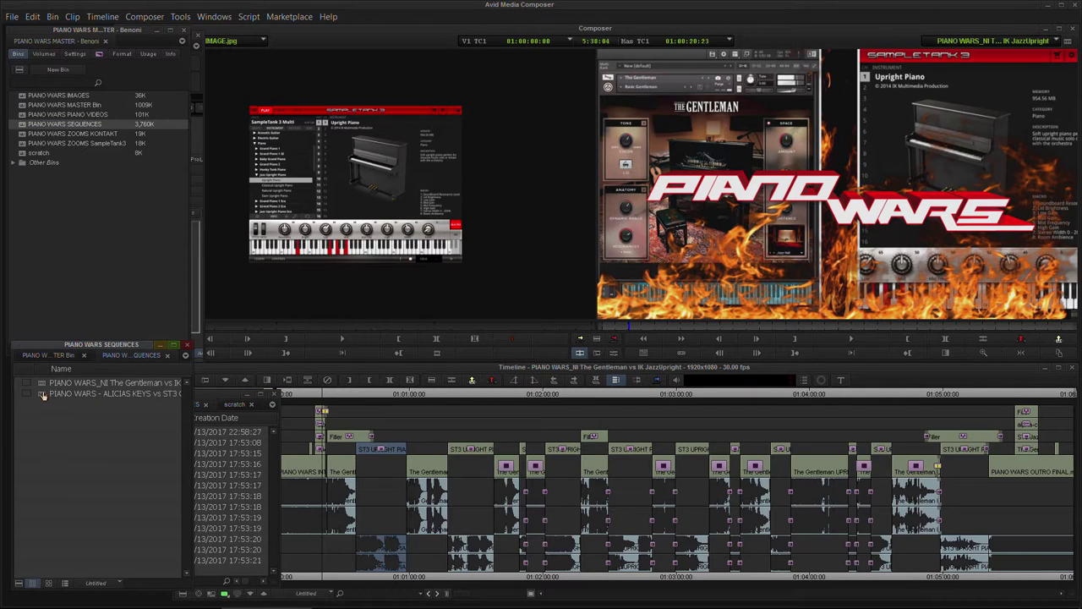
pyautogui.click(46, 383)
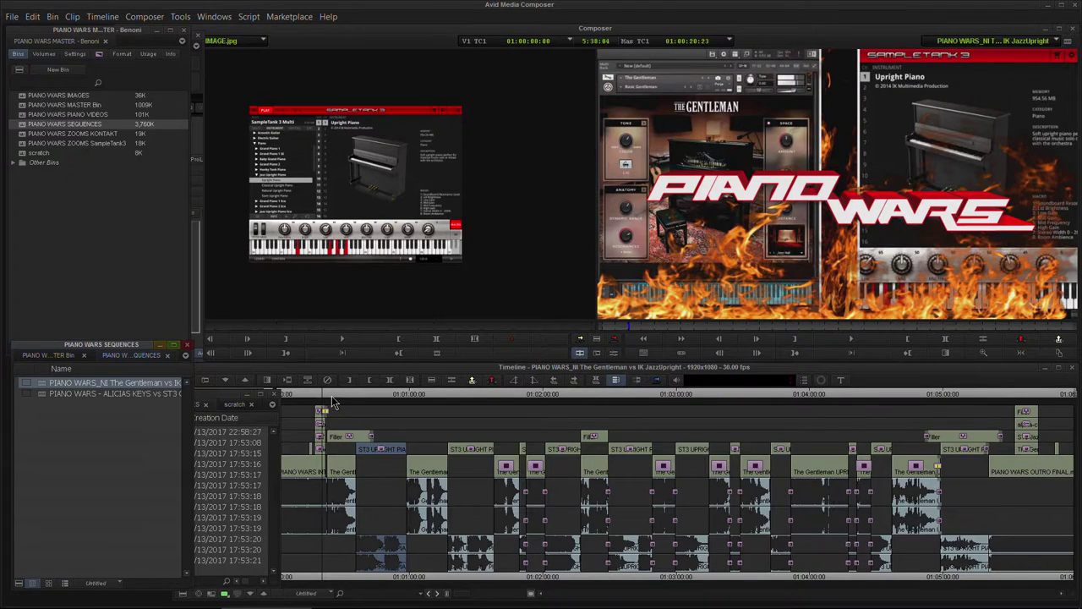
pyautogui.moveTo(331, 400); pyautogui.dragTo(283, 405)
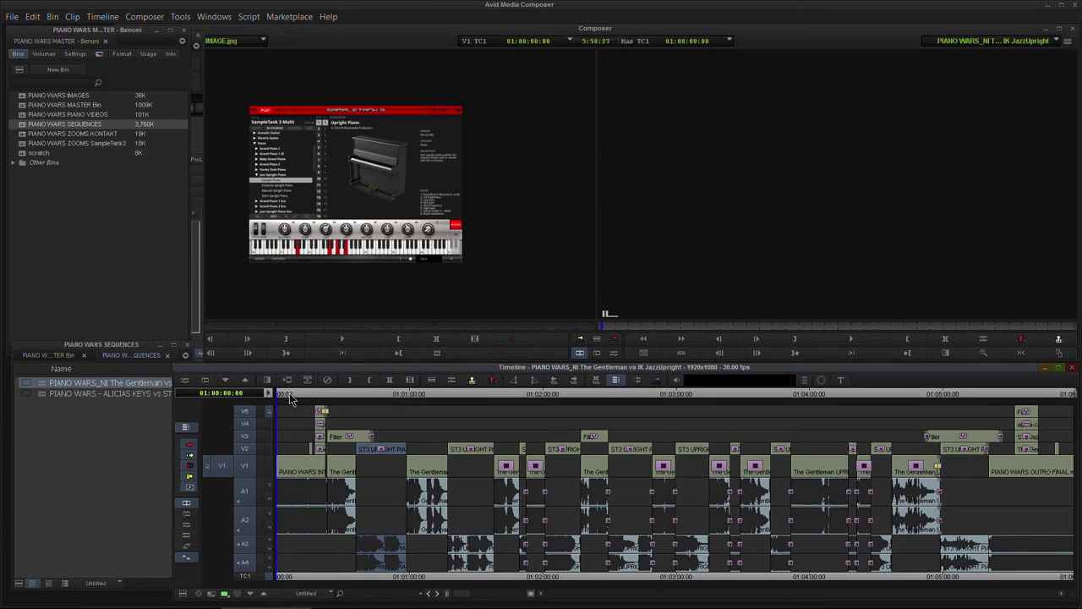
# - Bring up the PIANO WARS MASTER Bin, then open the PIANO WARS PIANO VIDEOS bin and shift its window upward
pyautogui.click(49, 355)
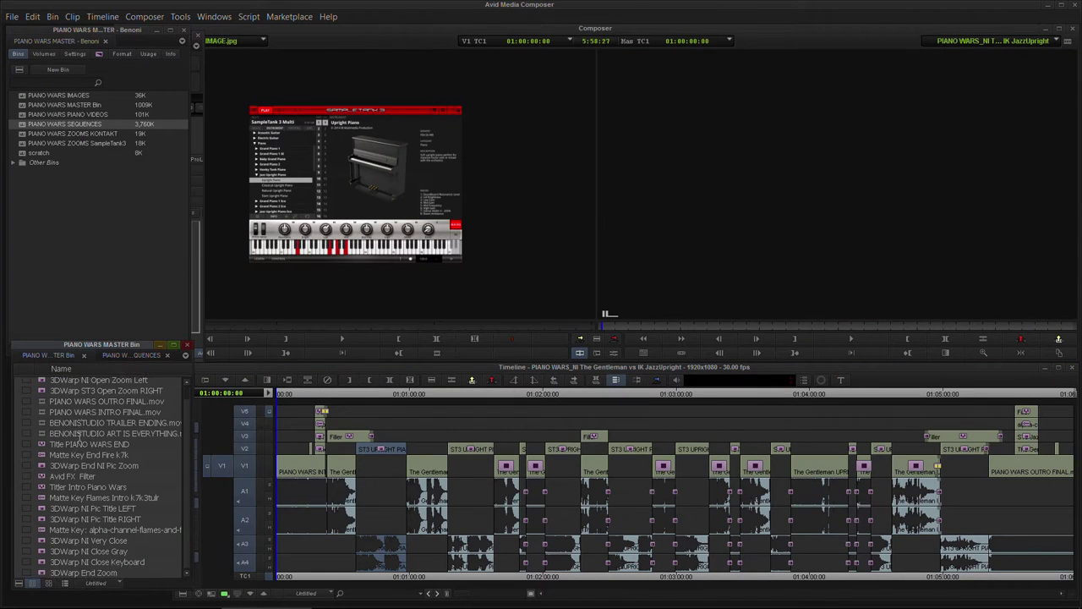
pyautogui.doubleClick(21, 115)
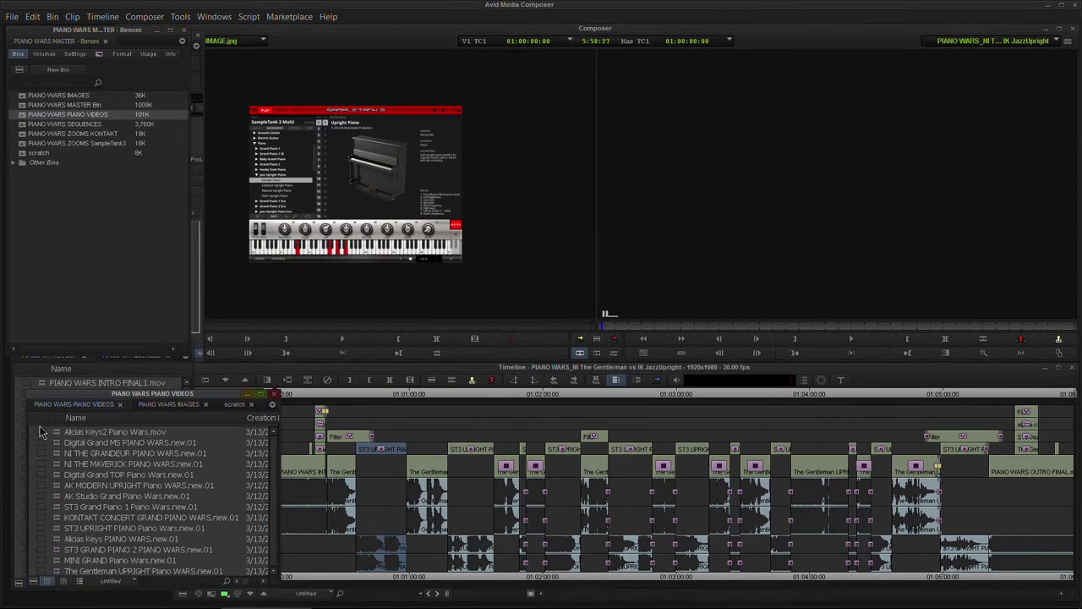
pyautogui.moveTo(102, 401); pyautogui.dragTo(71, 383)
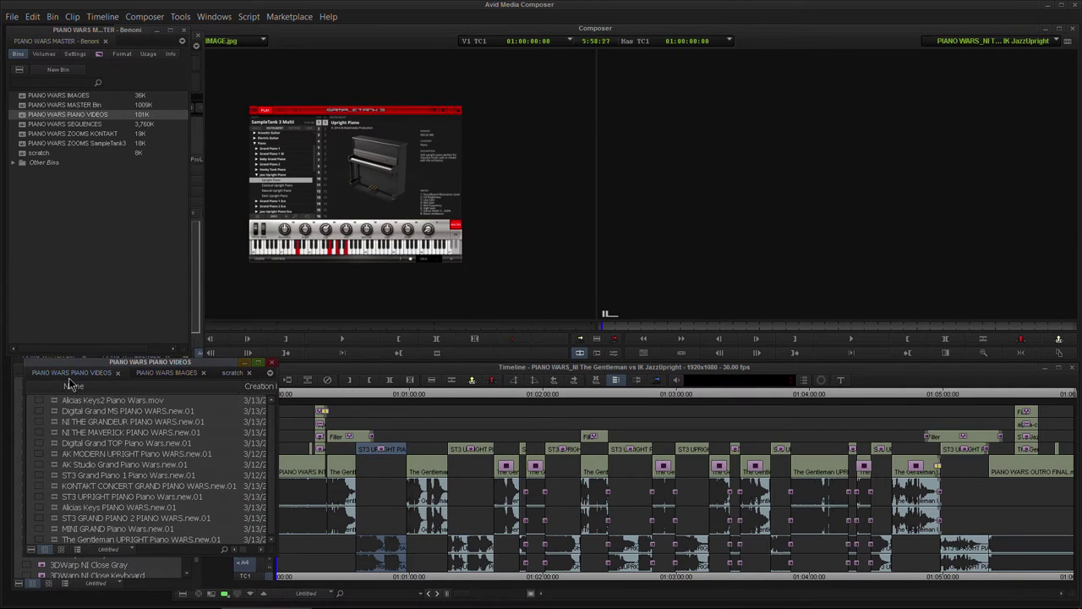
# - Preview the AK MODERN UPRIGHT, Digital Grand TOP, NI THE MAVERICK and NI THE GRANDEUR clips in the source monitor
pyautogui.click(59, 456)
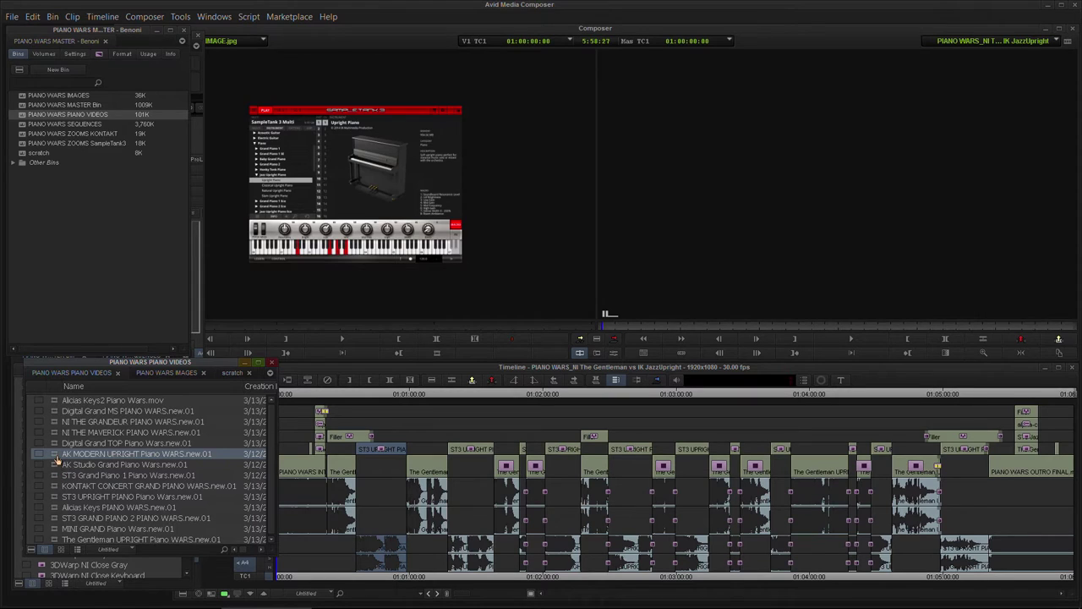
pyautogui.doubleClick(59, 458)
pyautogui.moveTo(125, 325); pyautogui.dragTo(11, 351)
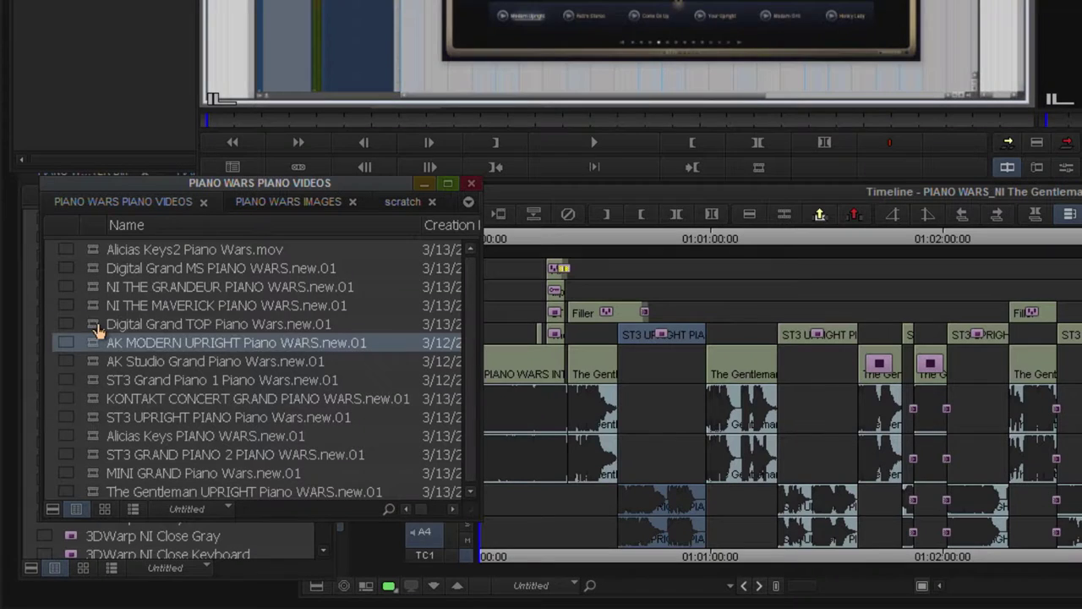
pyautogui.doubleClick(59, 443)
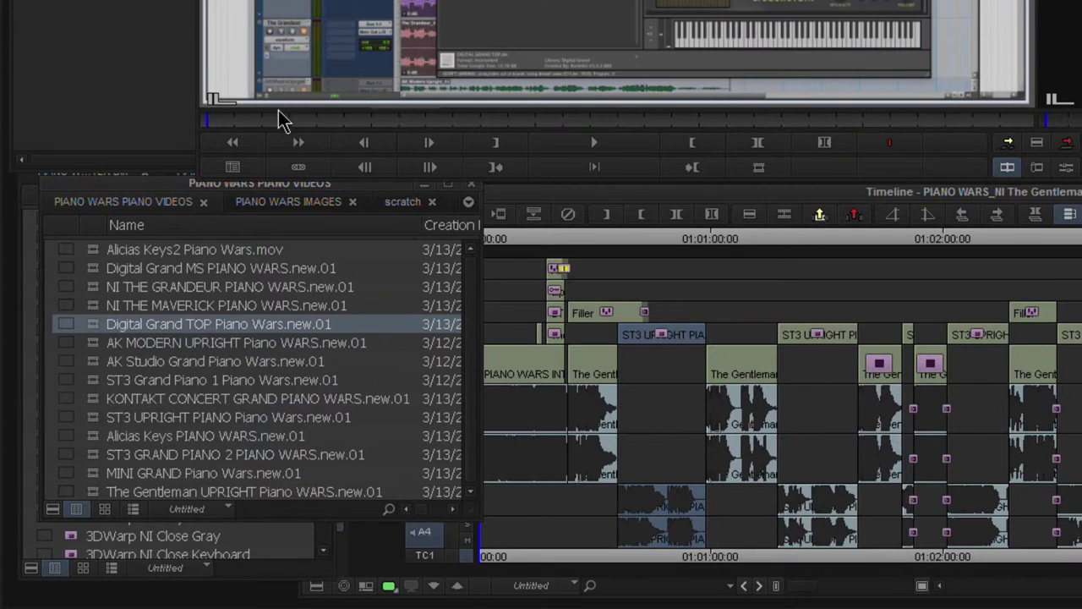
pyautogui.doubleClick(96, 306)
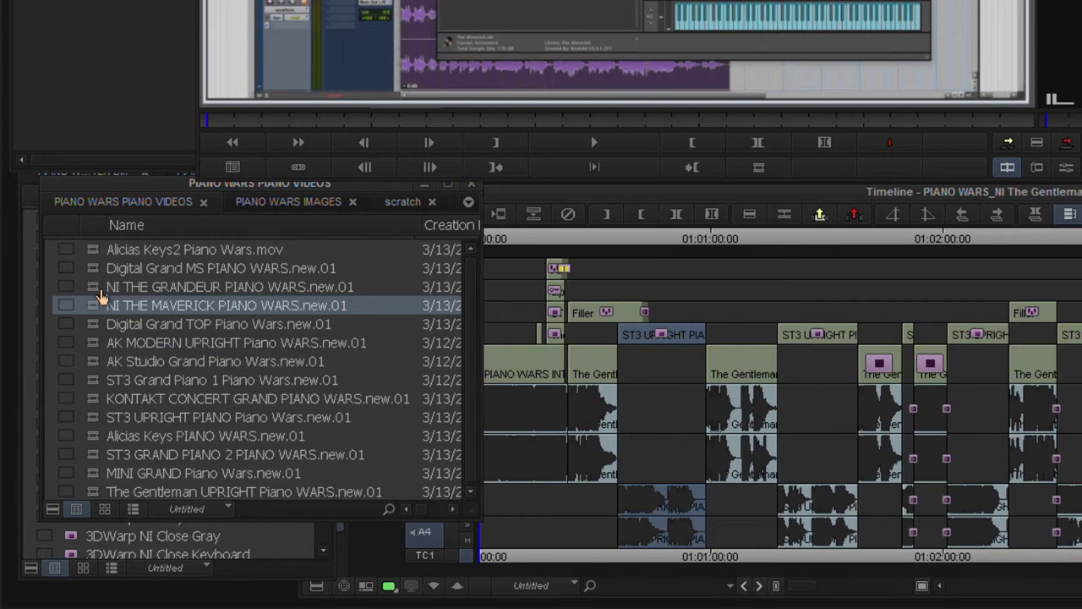
pyautogui.doubleClick(97, 289)
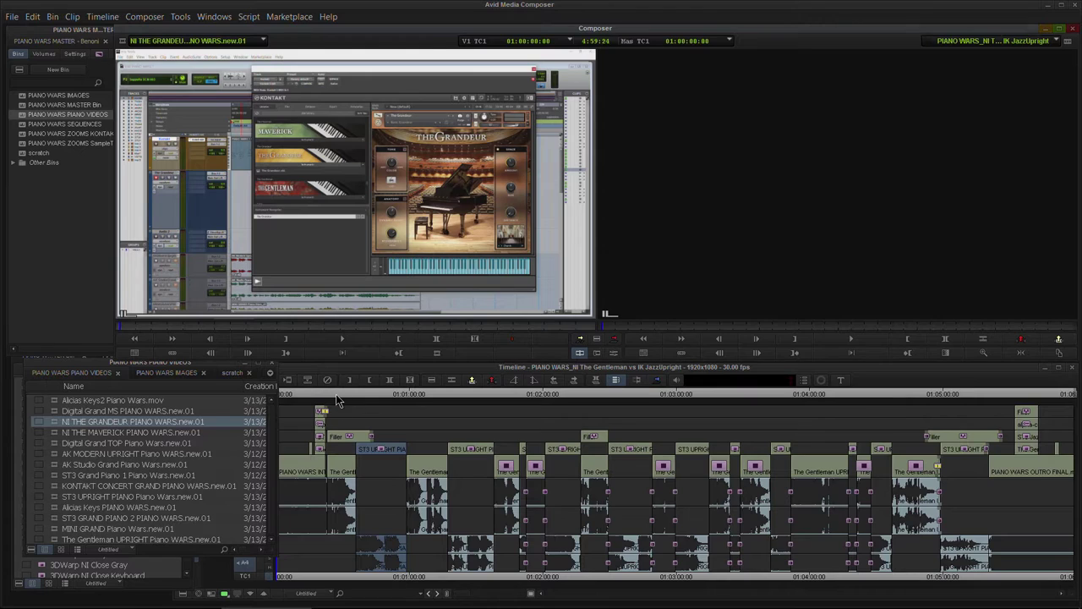
# - Scrub the Gentleman vs JazzUpright sequence from its start to the flaming PIANO WARS title at 01:00:19:15
pyautogui.click(336, 394)
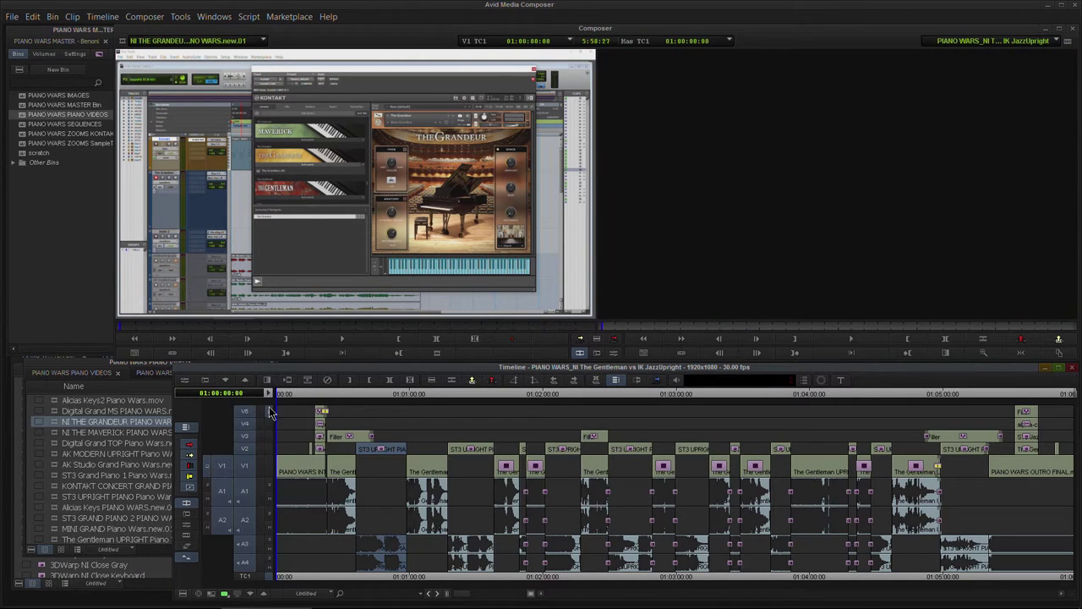
pyautogui.moveTo(270, 412); pyautogui.dragTo(319, 411)
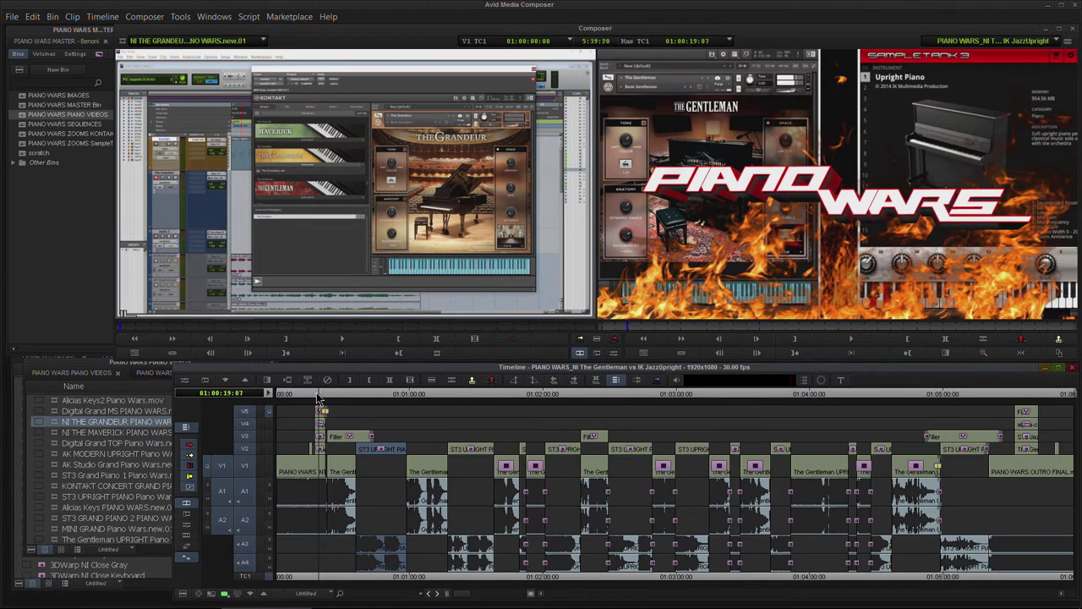
pyautogui.moveTo(319, 398); pyautogui.dragTo(321, 397)
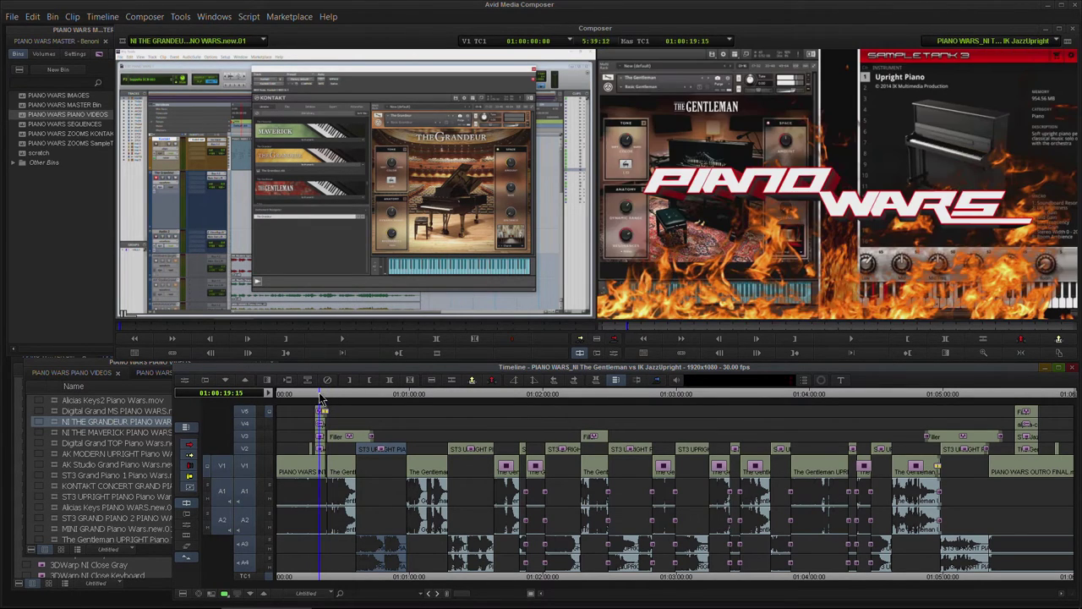
# - Create a new sequence in the PIANO WARS SEQUENCES bin and name it "PIANO WARS_AK MODERN UPRIGHT vs The Gentleman"
pyautogui.click(37, 360)
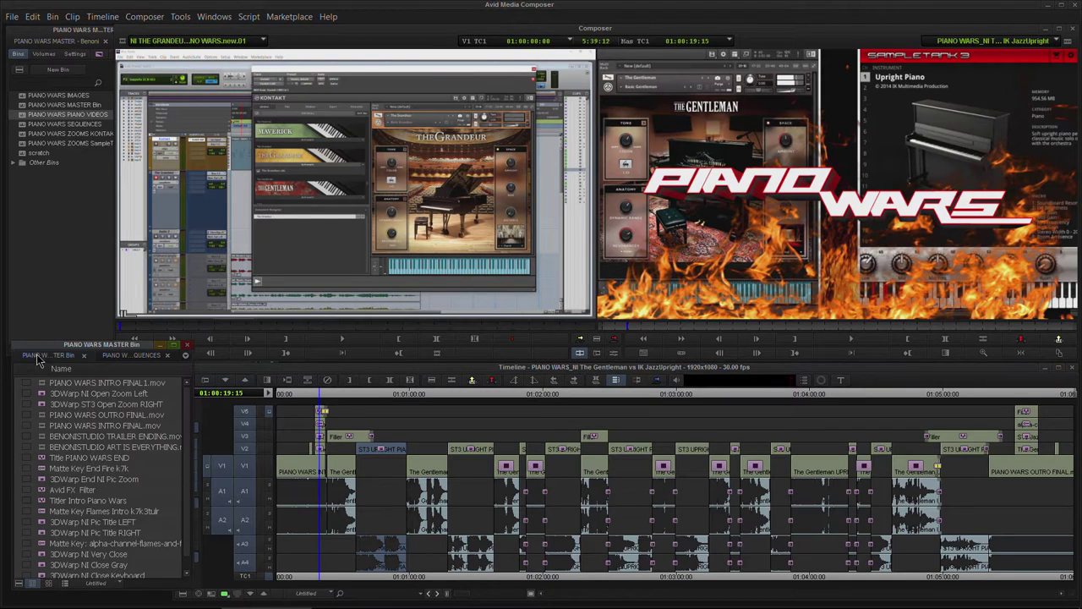
pyautogui.click(114, 354)
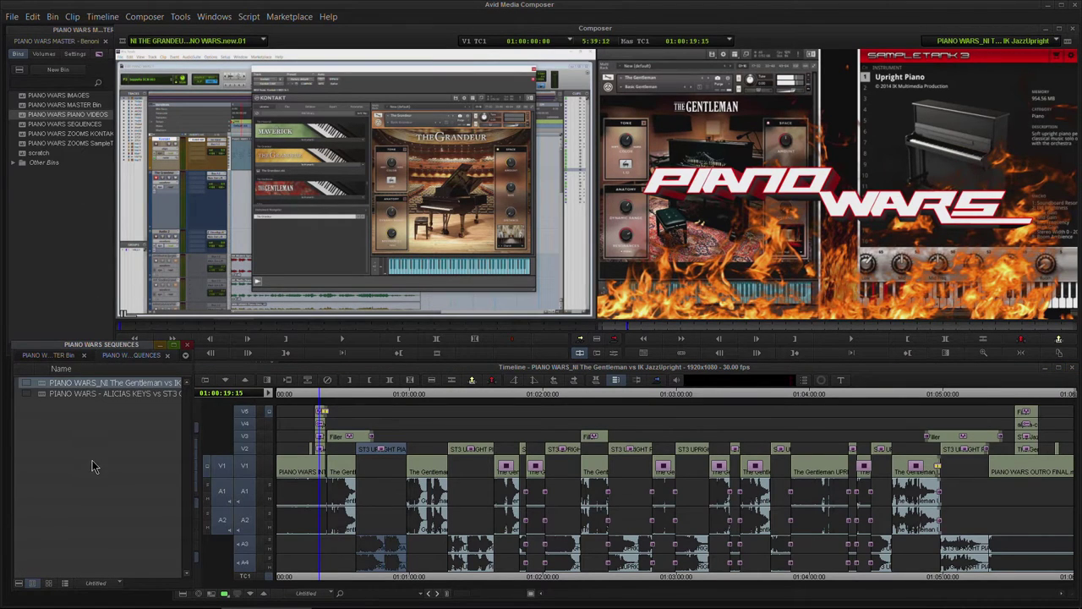
pyautogui.rightClick(83, 469)
pyautogui.click(122, 336)
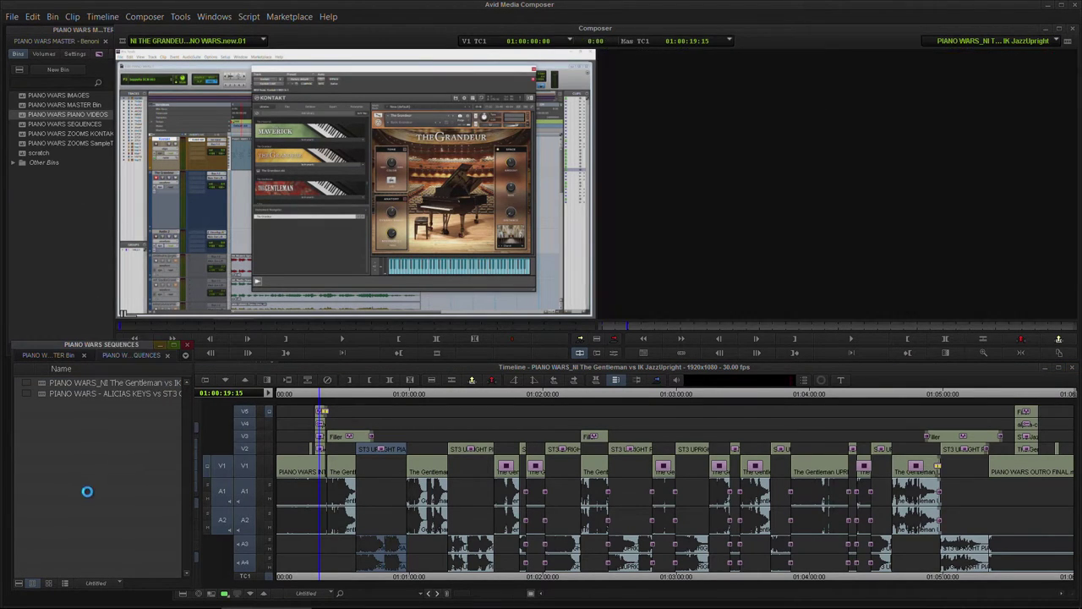
pyautogui.write('PIAN')
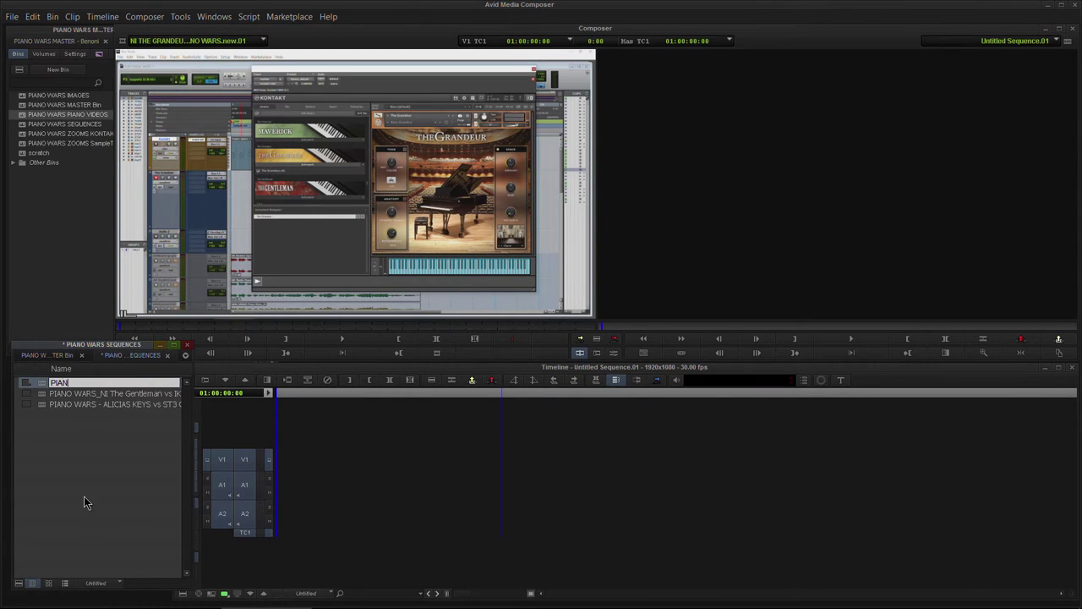
pyautogui.write('O WARS AK MODERN UPRIGHT v')
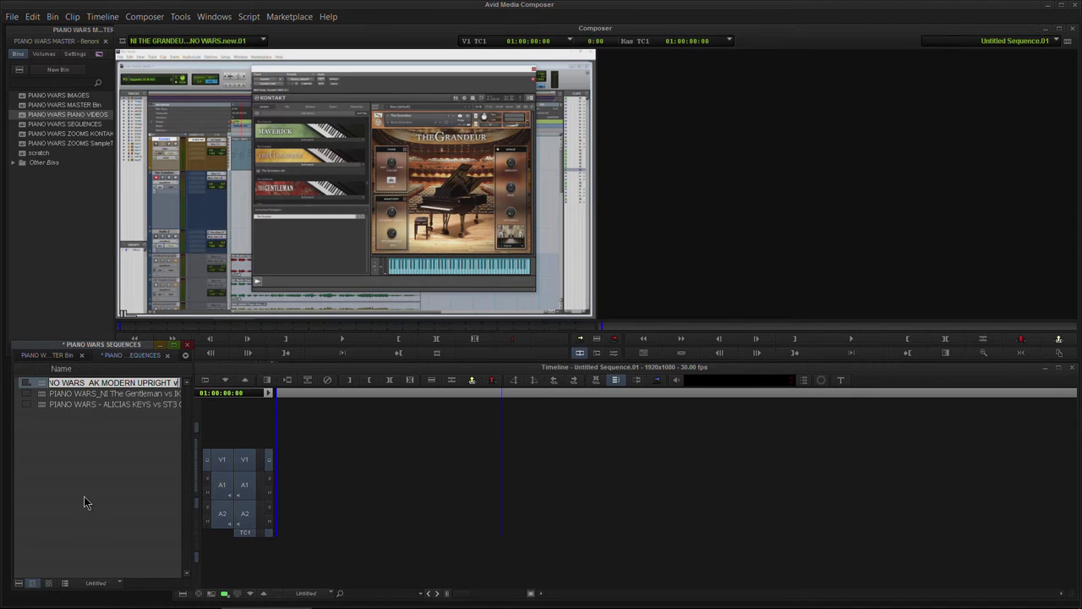
pyautogui.write('s The')
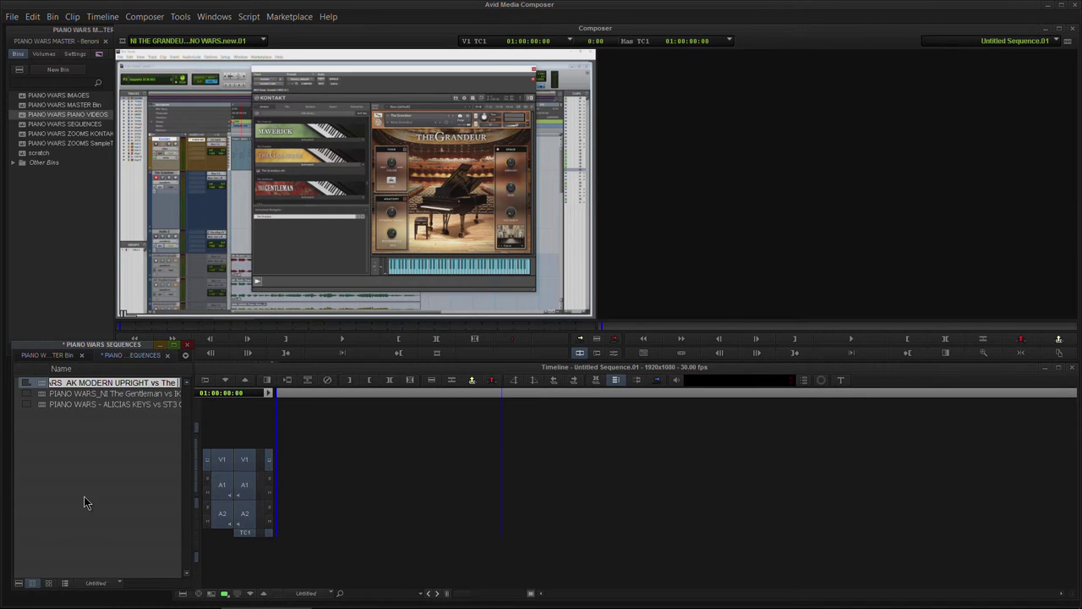
pyautogui.write(' Gentleman')
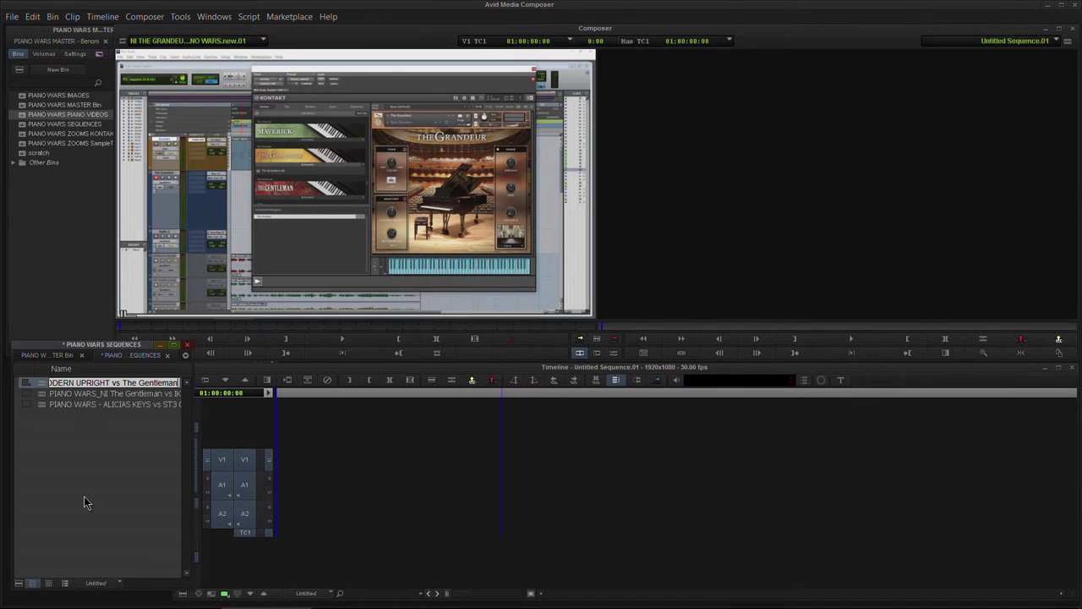
pyautogui.click(83, 496)
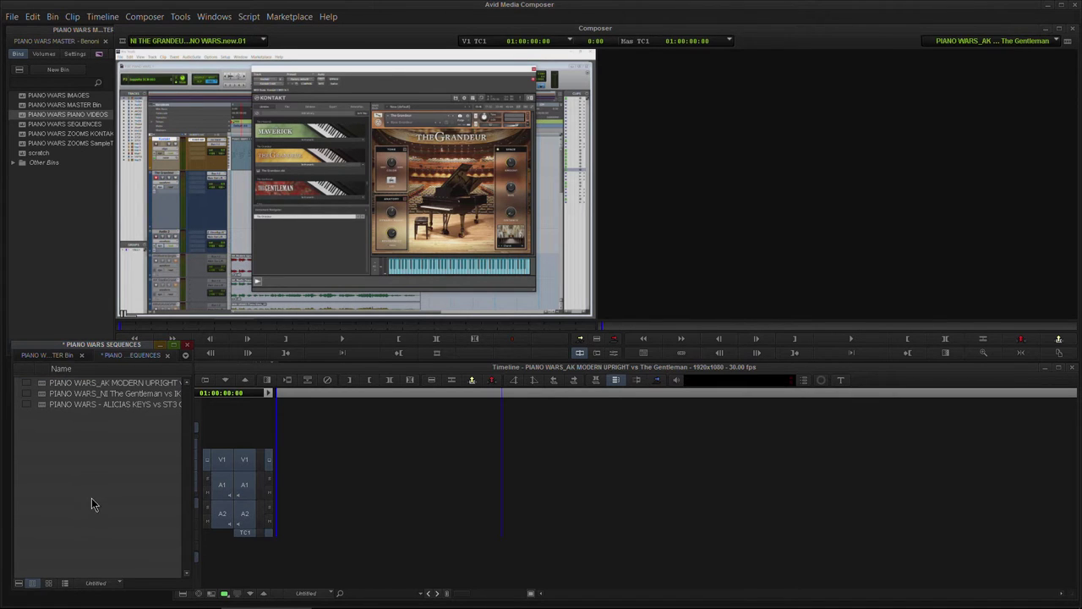
# - Load the Gentleman vs JazzUpright sequence and view its intro title section at 01:00:20:00
pyautogui.click(292, 394)
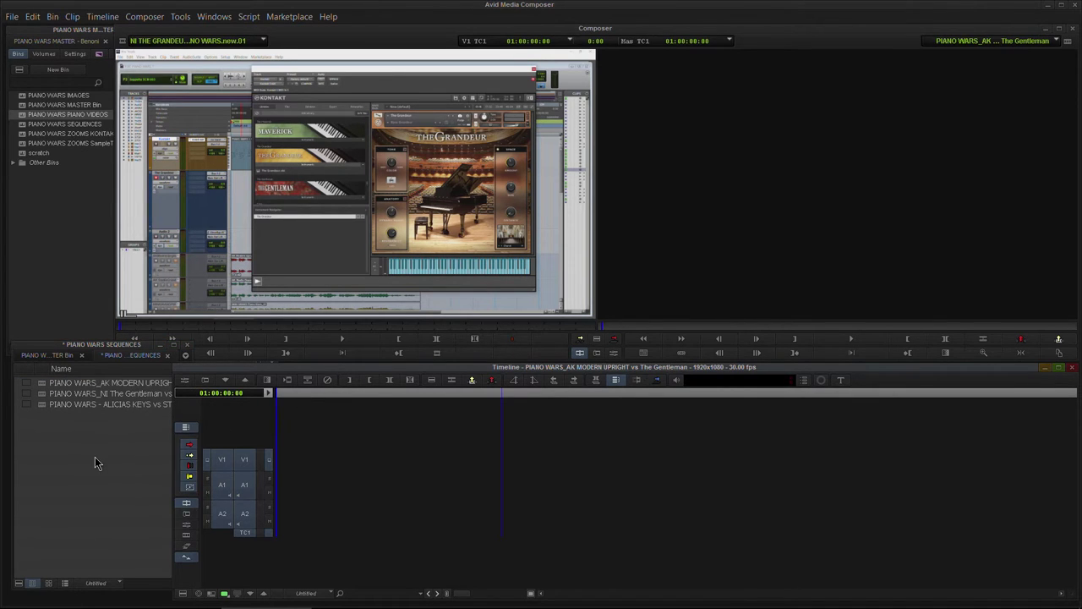
pyautogui.doubleClick(30, 398)
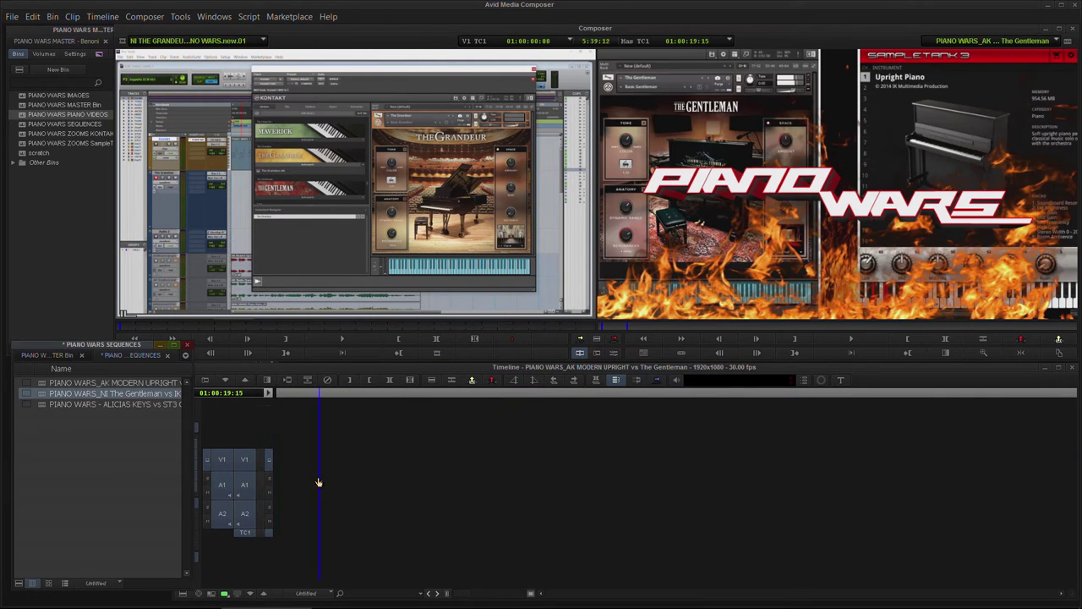
pyautogui.click(312, 395)
pyautogui.click(314, 395)
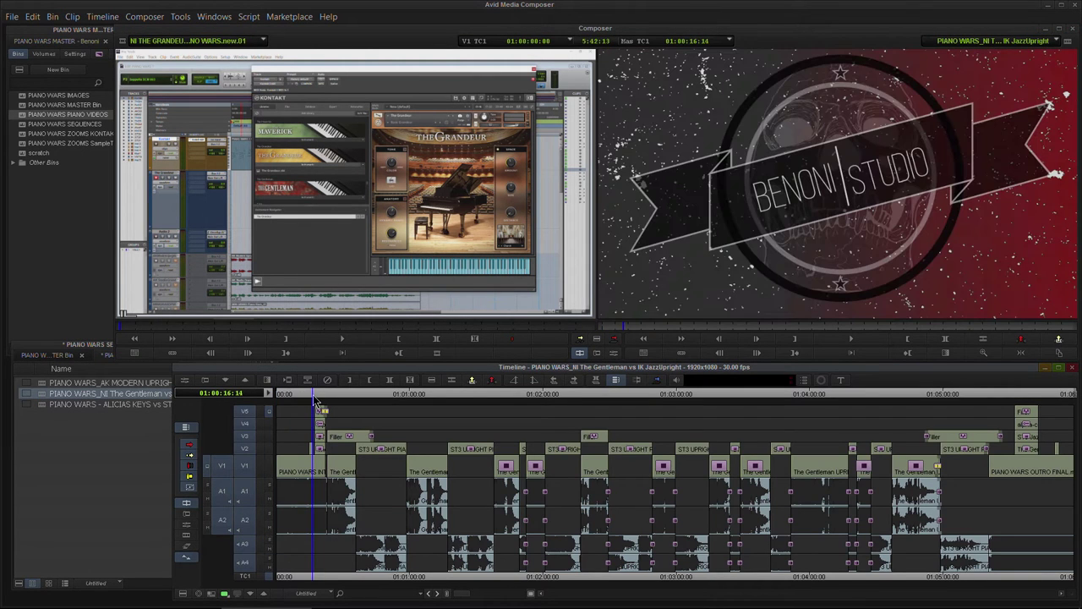
pyautogui.click(322, 395)
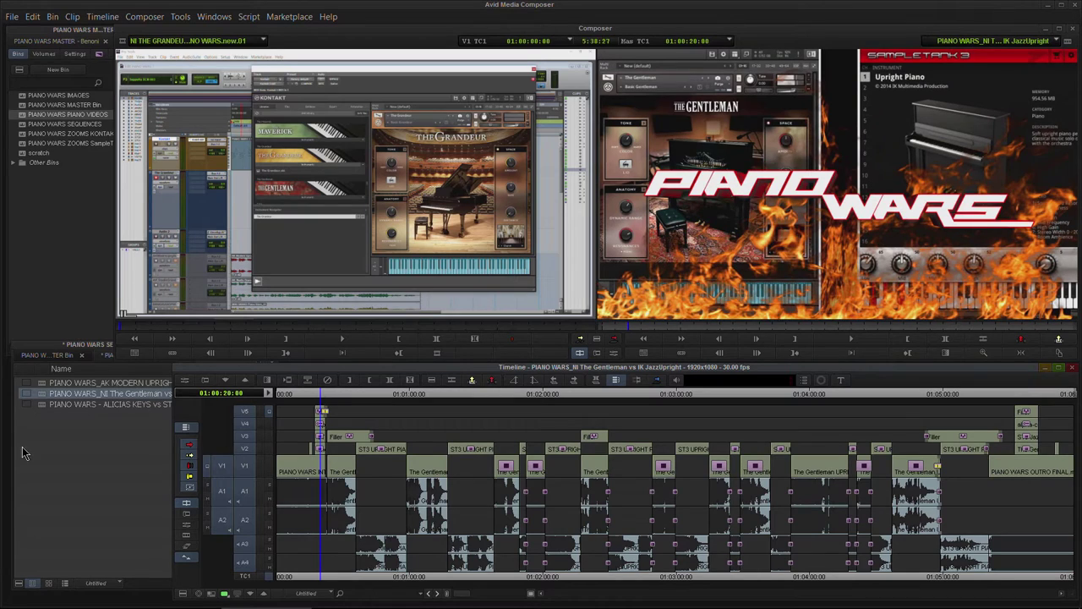
# - Load the empty AK MODERN UPRIGHT vs The Gentleman sequence into the timeline
pyautogui.doubleClick(40, 385)
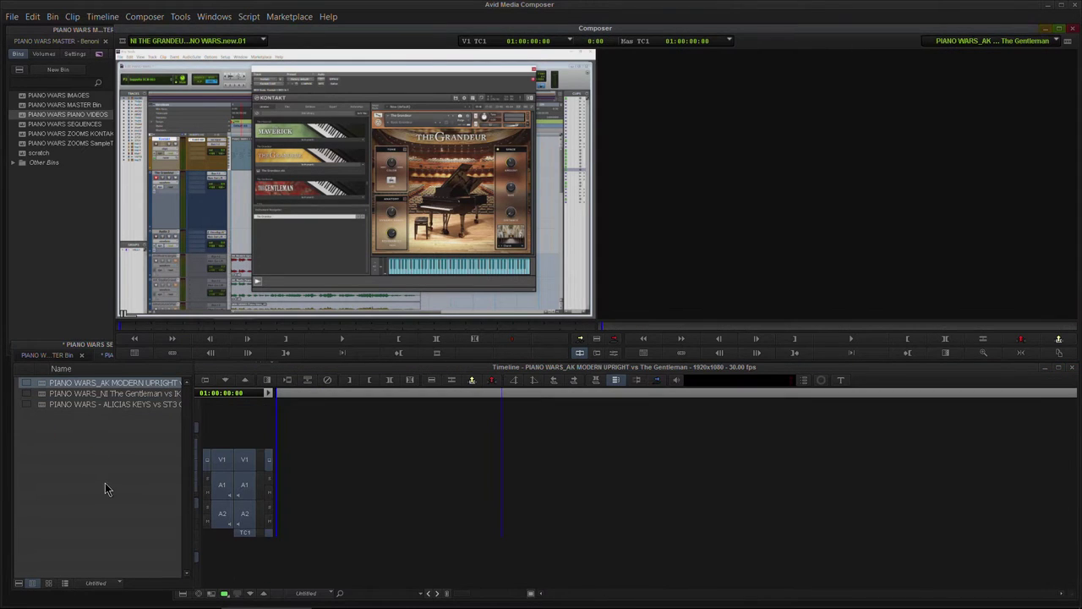
pyautogui.click(313, 394)
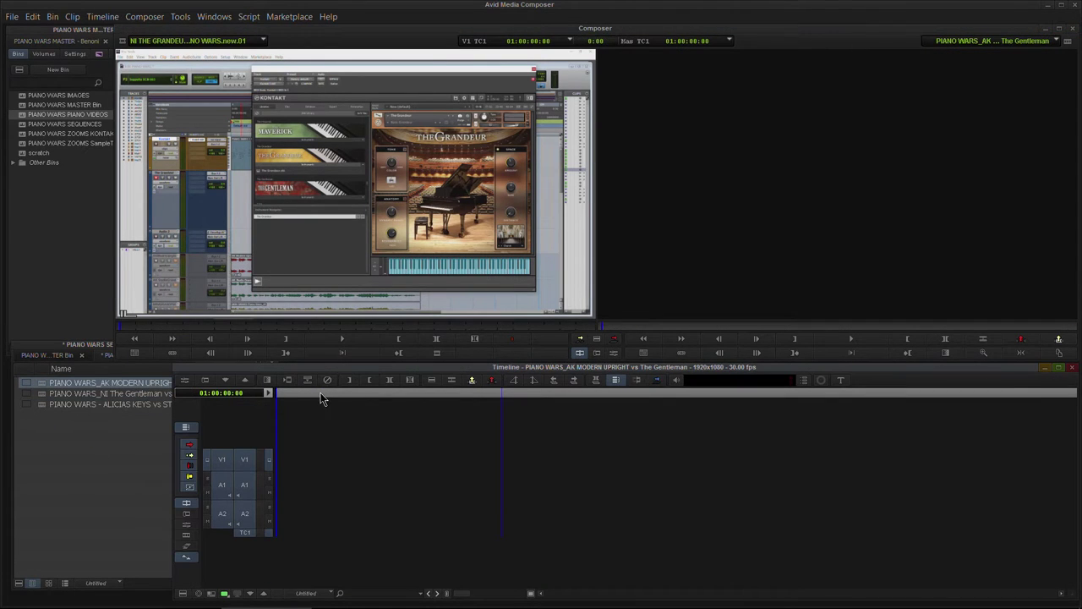
# - Open the PIANO WARS MASTER Bin and preview the BENONISTUDIO ART IS EVERYTHING clip at its title in the source monitor
pyautogui.click(42, 356)
pyautogui.click(26, 133)
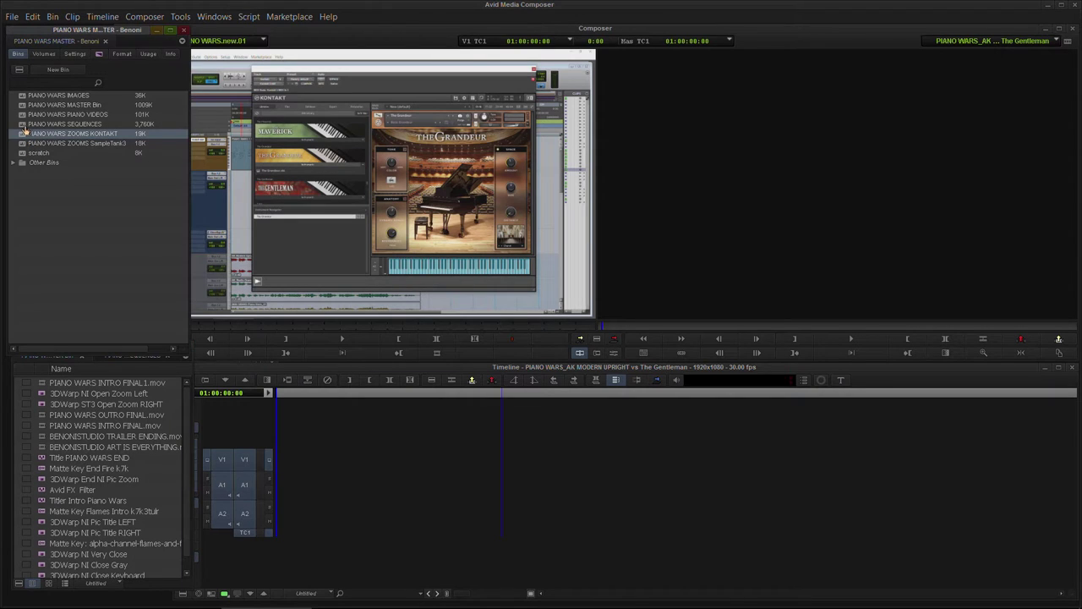
pyautogui.doubleClick(25, 105)
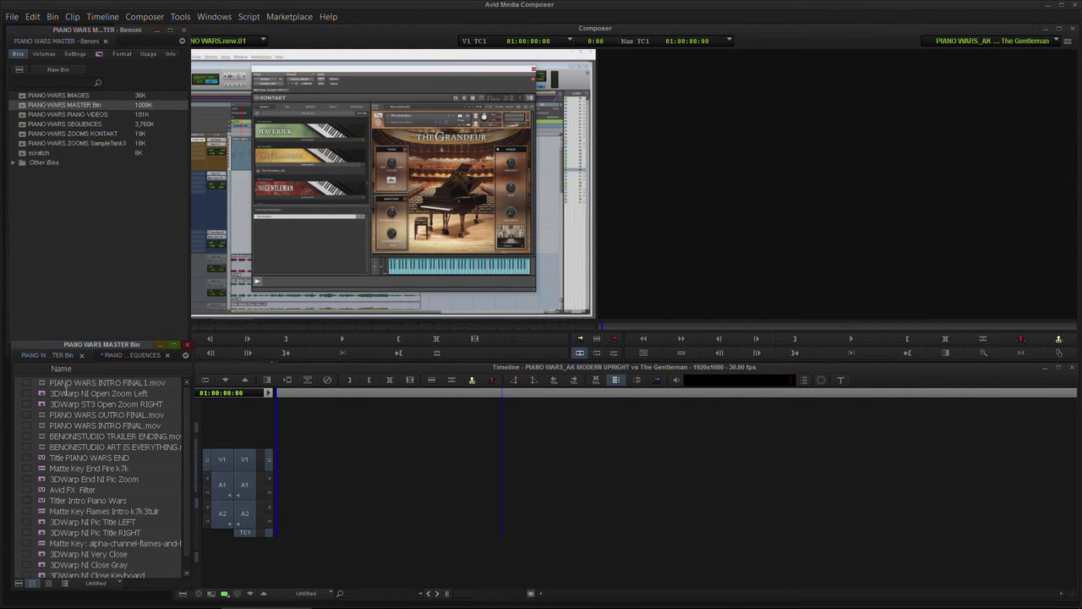
pyautogui.scroll(-1, 52, 446)
pyautogui.doubleClick(76, 433)
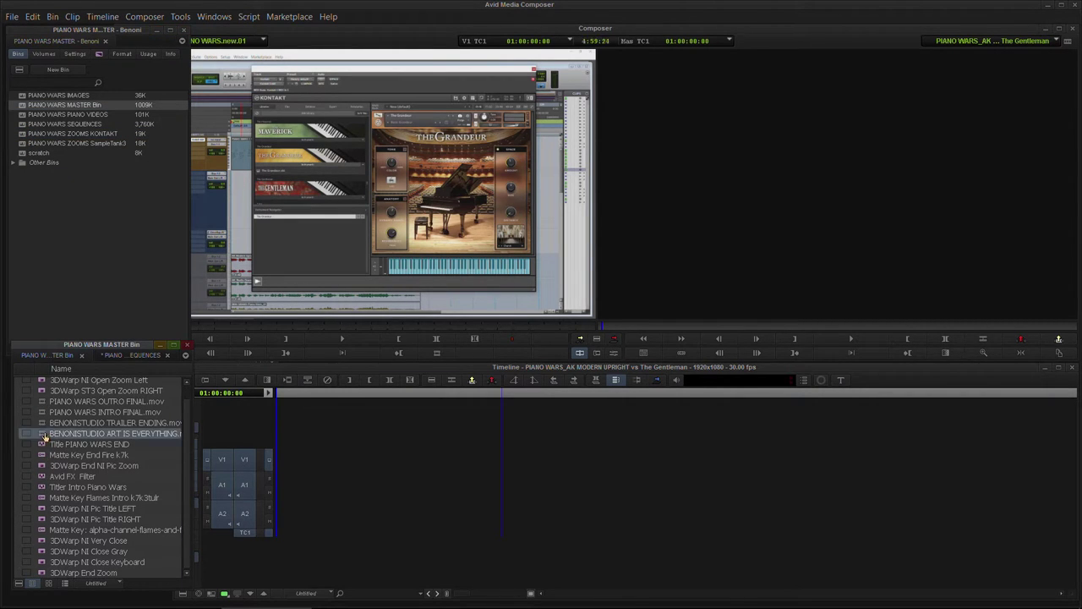
pyautogui.click(179, 326)
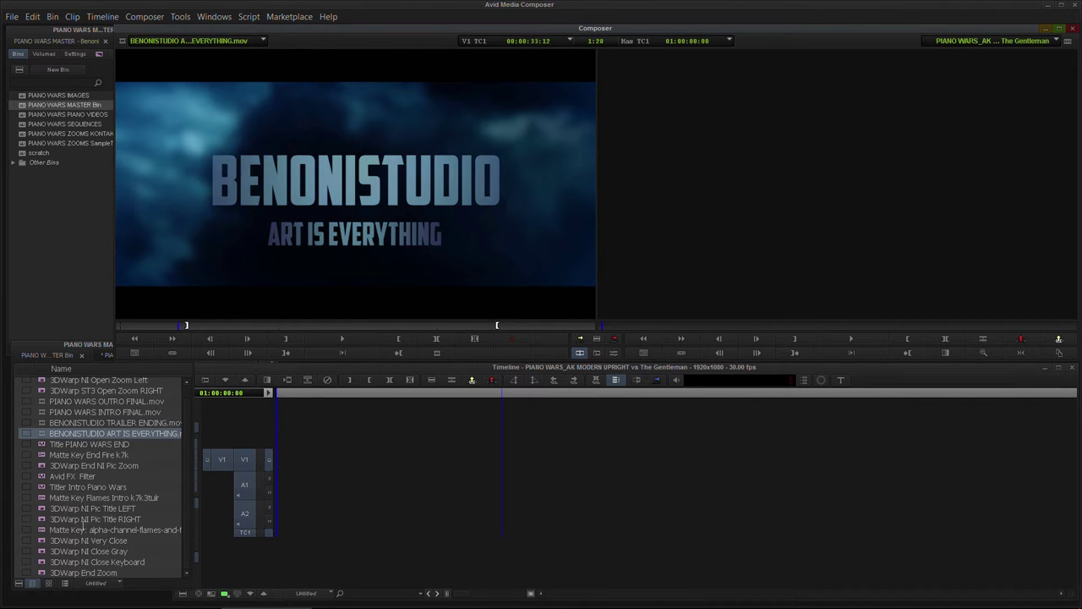
# - Look through the clips and sequences in the MASTER, SEQUENCES, PIANO VIDEOS and scratch bins
pyautogui.click(48, 510)
pyautogui.click(40, 531)
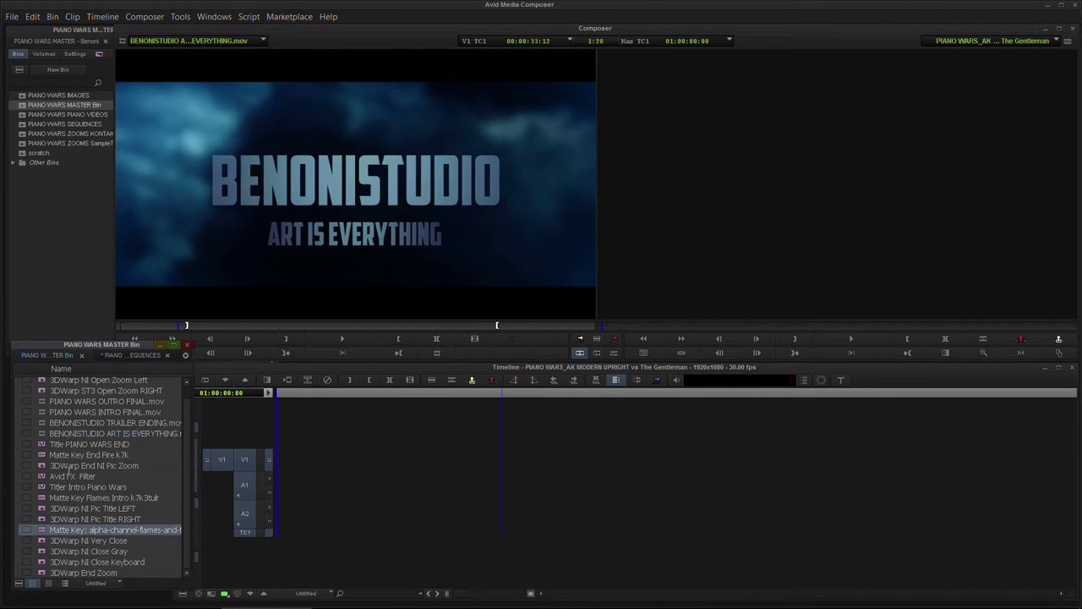
pyautogui.click(122, 355)
pyautogui.doubleClick(34, 116)
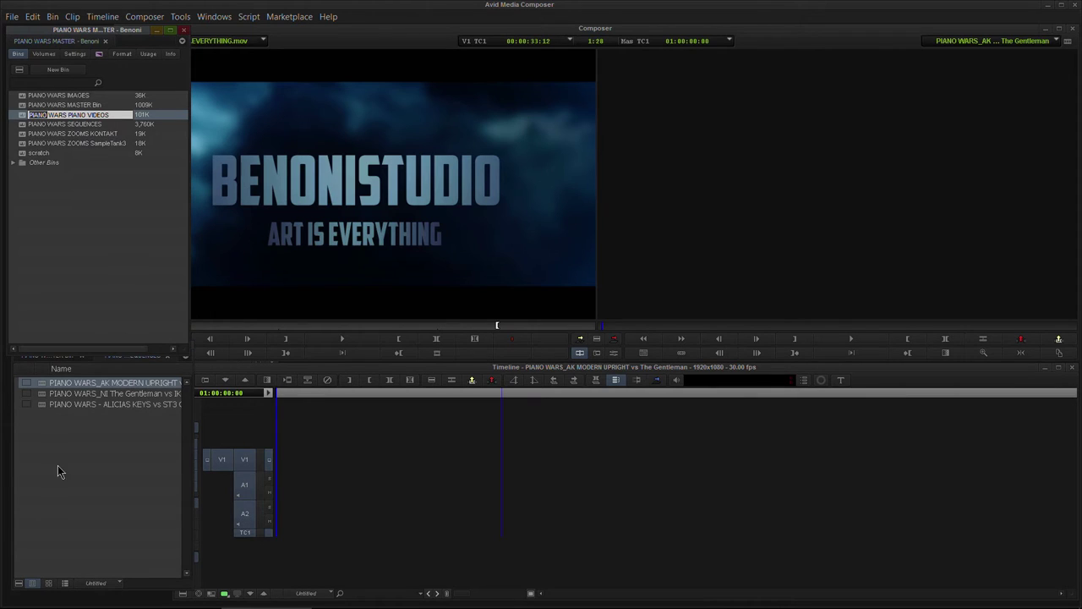
pyautogui.doubleClick(25, 118)
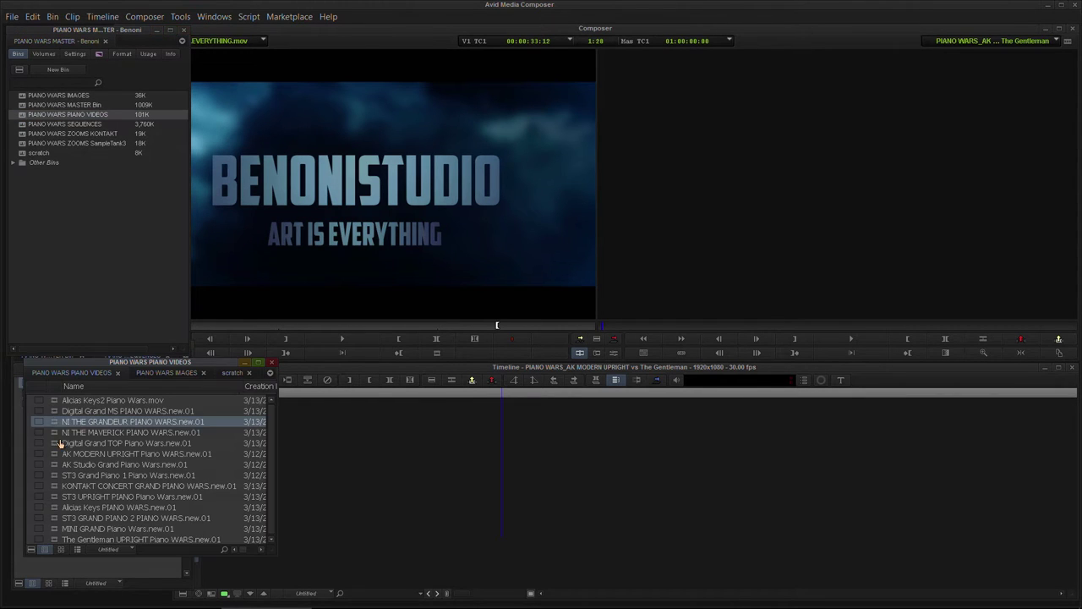
pyautogui.click(61, 443)
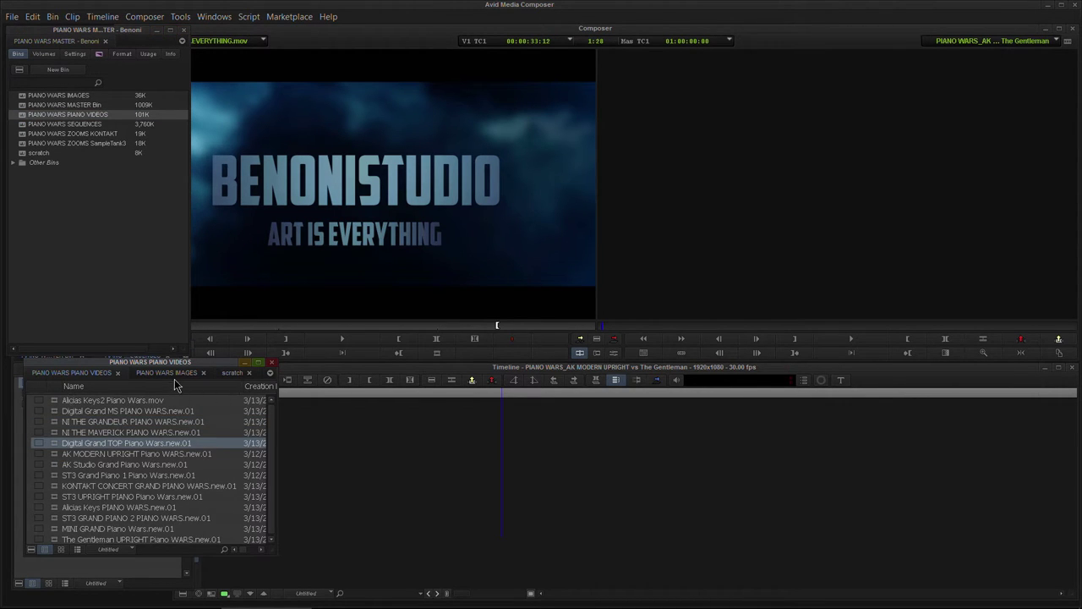
pyautogui.click(228, 373)
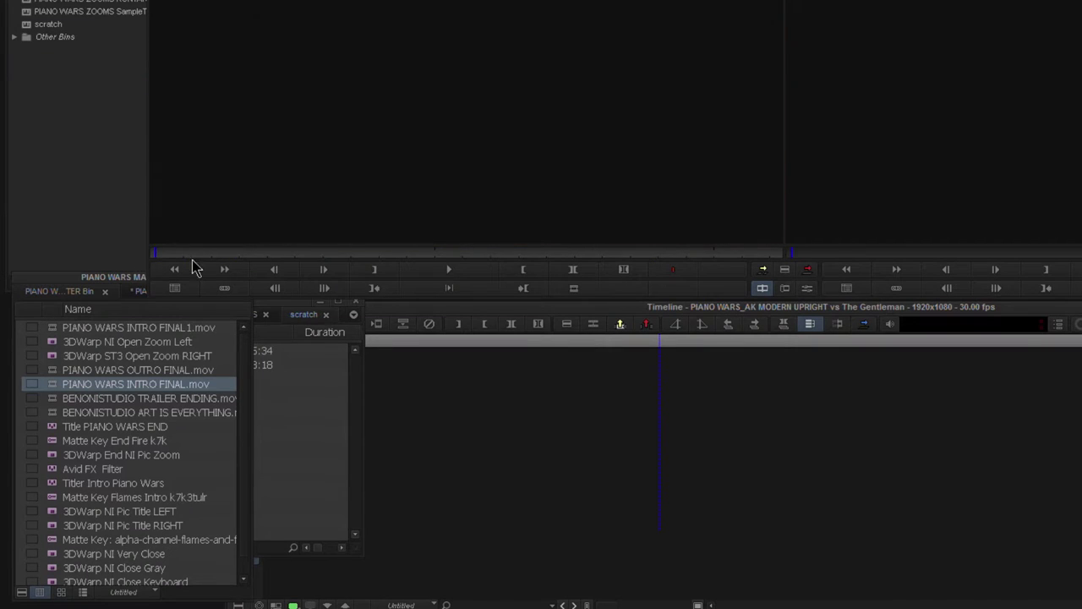
# - Preview PIANO WARS INTRO FINAL.mov and scrub the Gentleman vs JazzUpright sequence from its intro title to the closing title and back to 01:00:46:26
pyautogui.moveTo(313, 262); pyautogui.dragTo(138, 284)
pyautogui.click(289, 440)
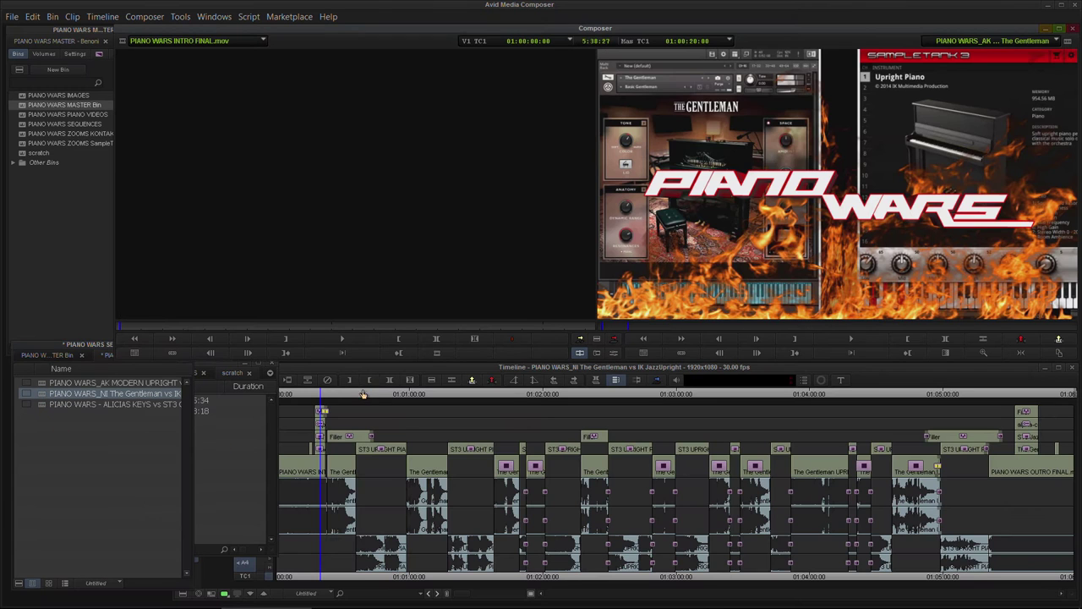
pyautogui.moveTo(327, 395); pyautogui.dragTo(1027, 407)
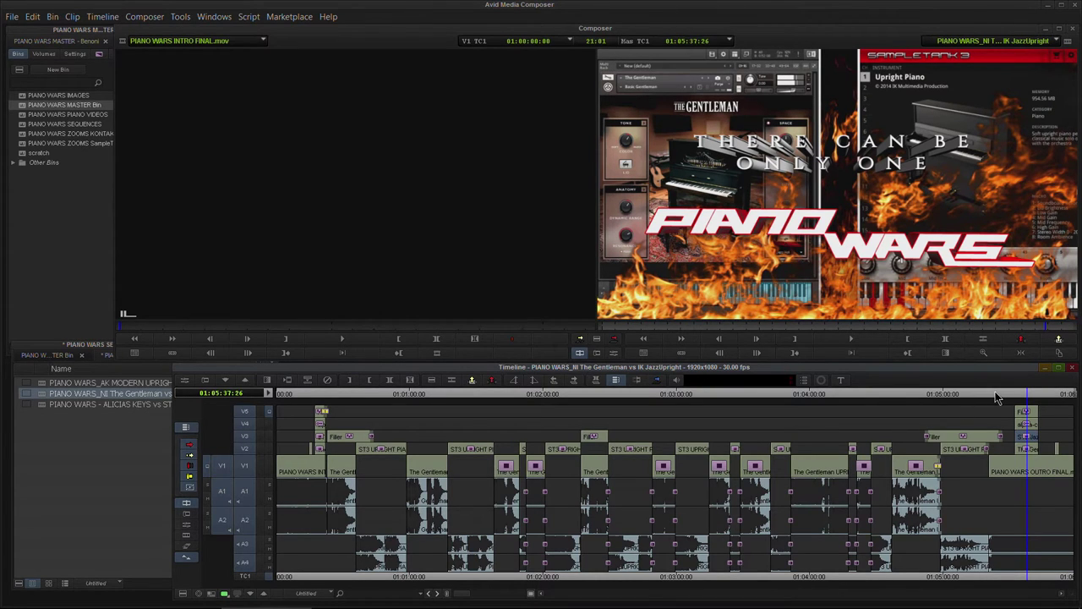
pyautogui.moveTo(1008, 394); pyautogui.dragTo(379, 417)
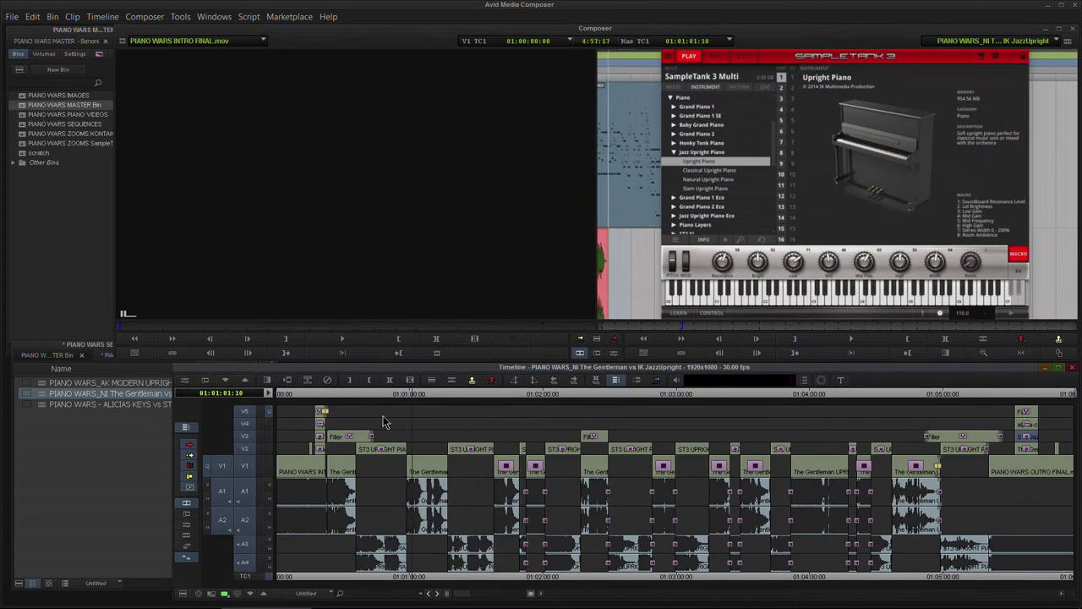
# - Load the AK MODERN UPRIGHT vs The Gentleman sequence into the timeline and the Gentleman vs JazzUpright sequence into the source monitor
pyautogui.click(41, 406)
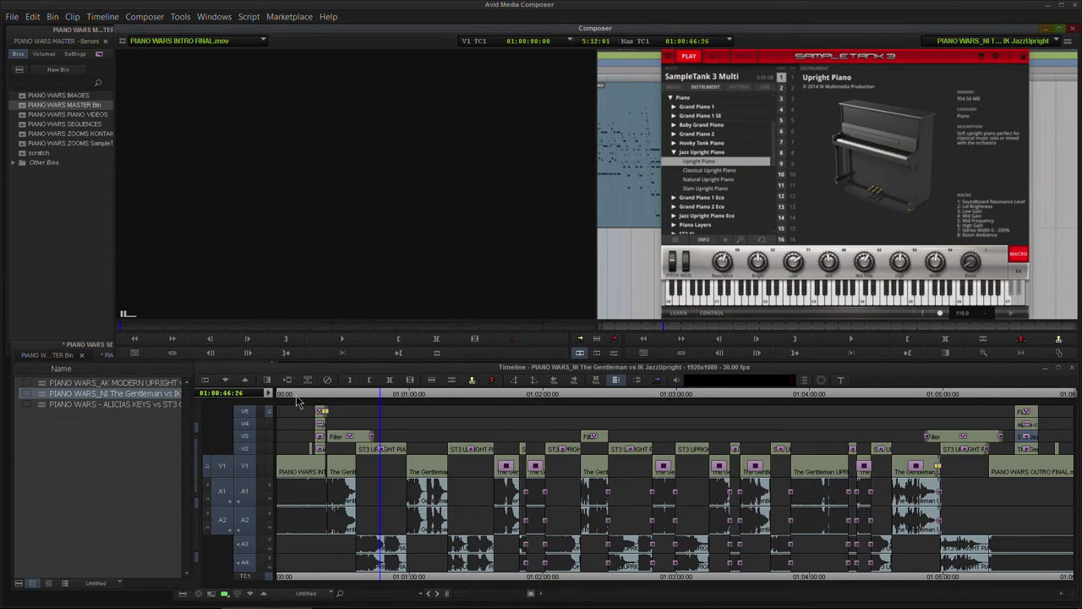
pyautogui.doubleClick(45, 384)
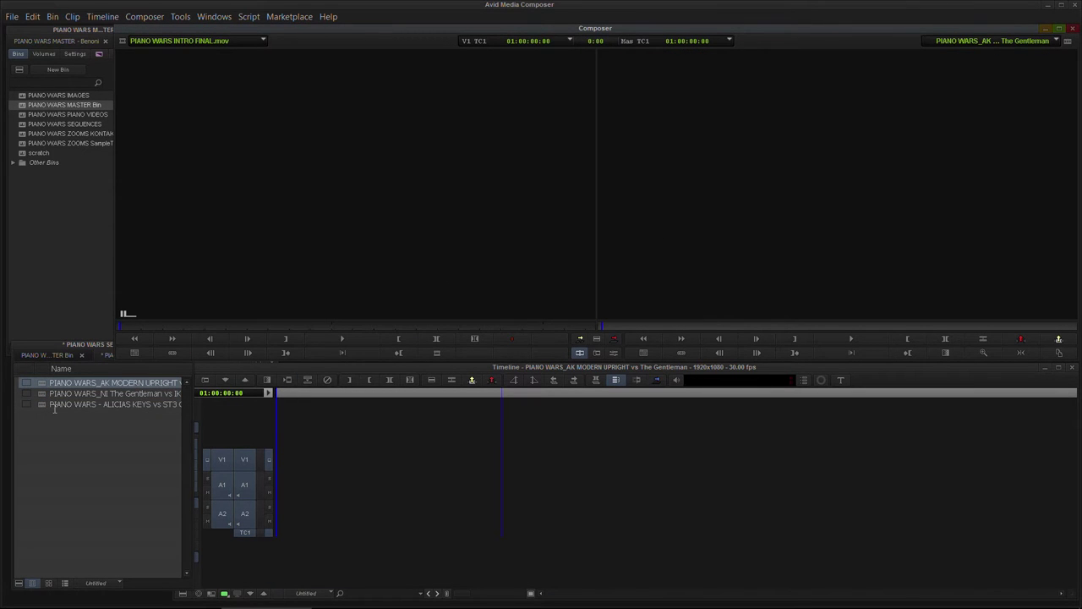
pyautogui.click(42, 395)
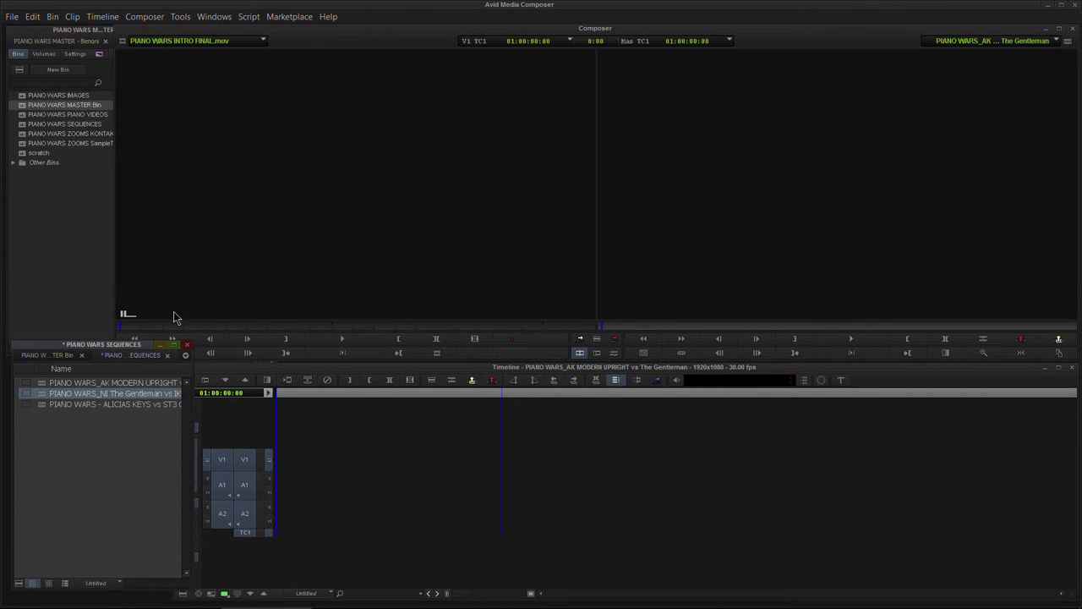
pyautogui.doubleClick(45, 395)
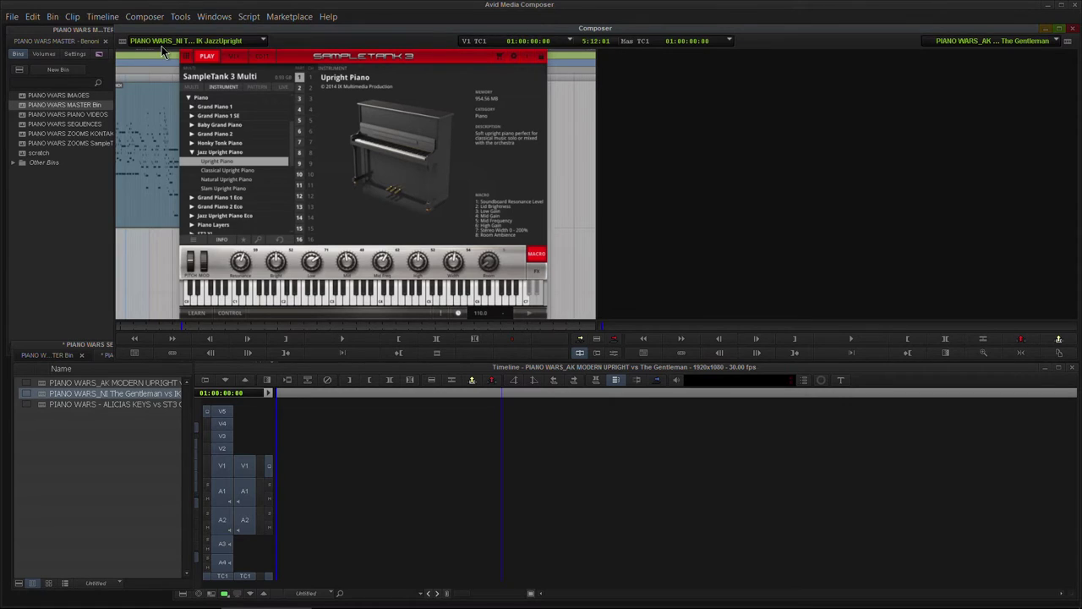
# - Clear the source monitor, reload the Gentleman vs JazzUpright sequence as source, and move its position indicator back to the first Gentleman clip
pyautogui.click(169, 41)
pyautogui.click(176, 53)
pyautogui.click(268, 394)
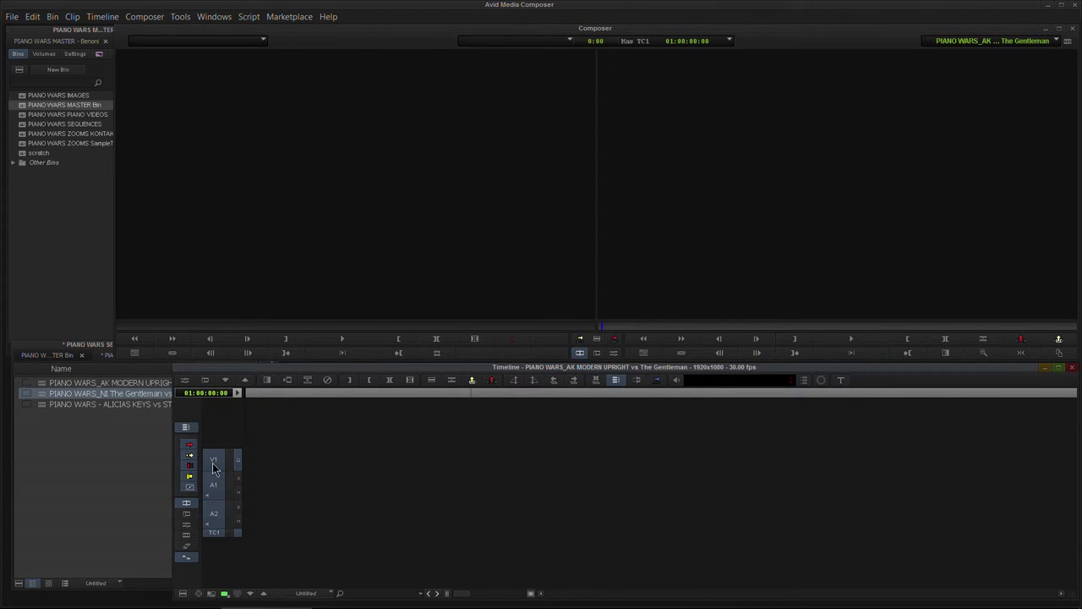
pyautogui.doubleClick(51, 394)
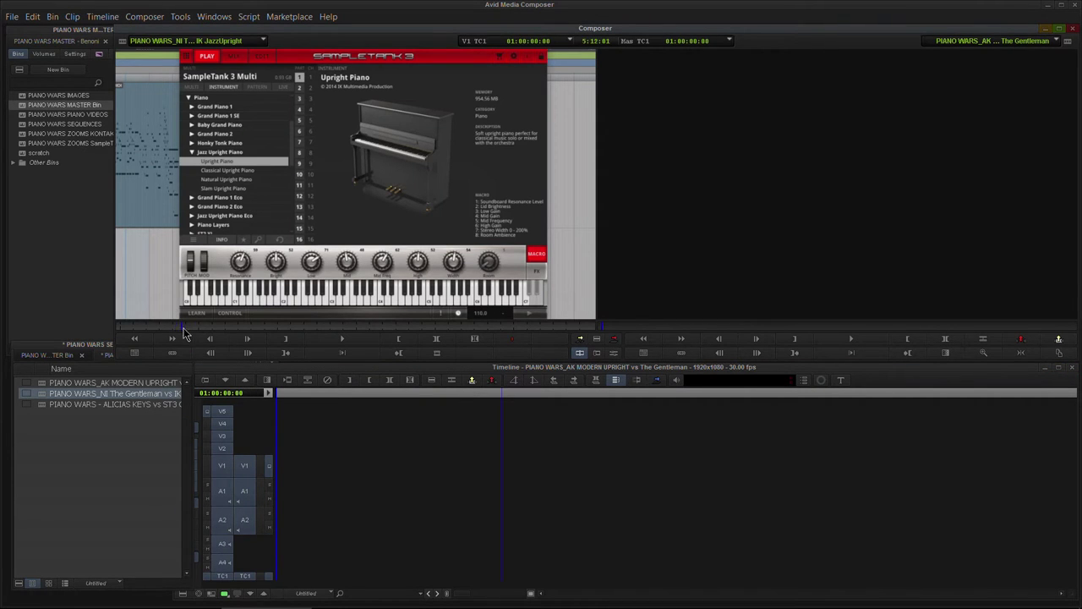
pyautogui.moveTo(184, 333); pyautogui.dragTo(155, 329)
# - Disable source tracks V3, V4, V5, A3 and A4, and enable all of them again for the edit
pyautogui.click(222, 412)
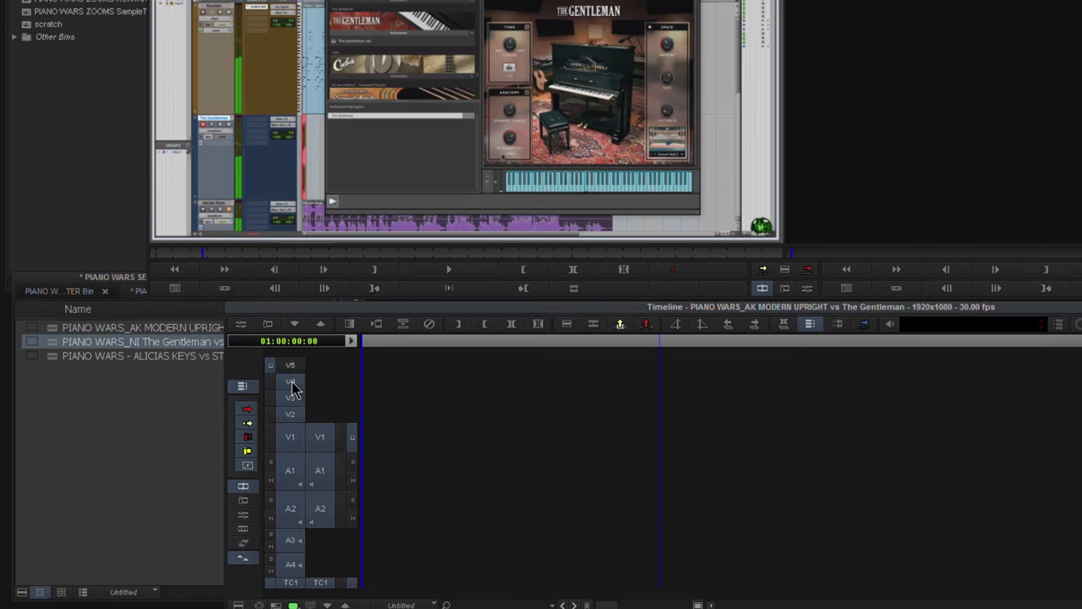
pyautogui.click(293, 386)
pyautogui.click(290, 399)
pyautogui.click(289, 538)
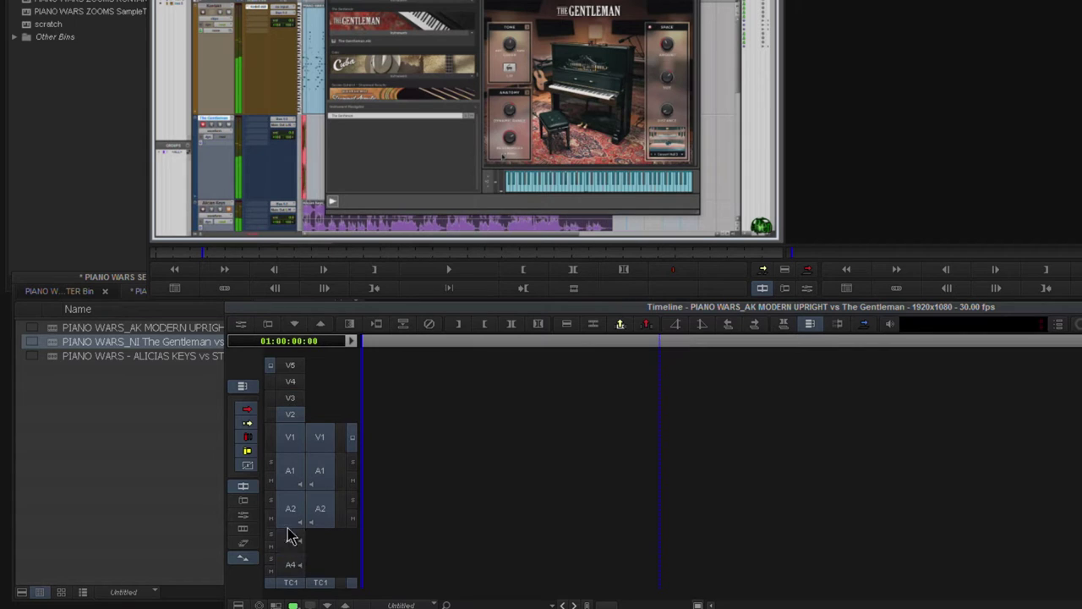
pyautogui.click(289, 538)
pyautogui.click(290, 380)
pyautogui.click(290, 397)
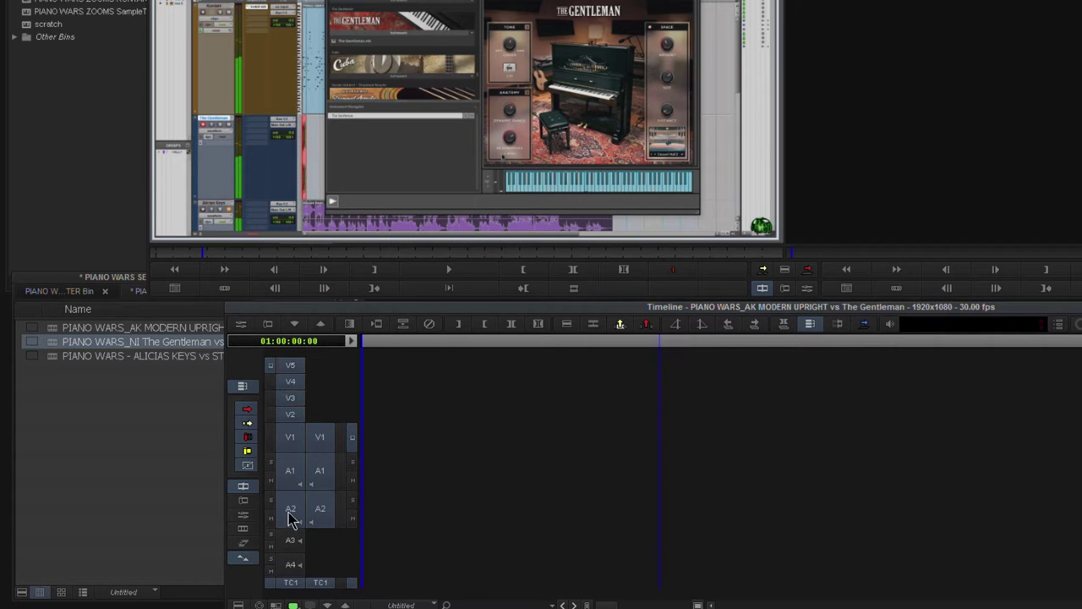
pyautogui.click(290, 548)
pyautogui.click(291, 565)
pyautogui.click(290, 583)
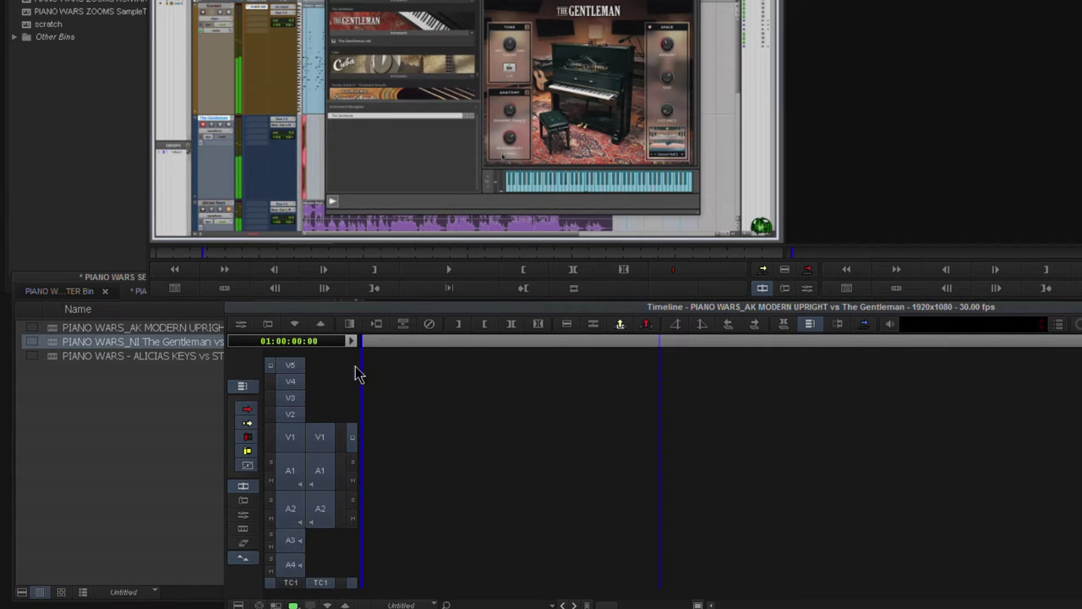
# - Overwrite the source sequence into the empty AK MODERN UPRIGHT timeline from its start and compare it with the original Gentleman vs JazzUpright sequence
pyautogui.moveTo(429, 340); pyautogui.dragTo(235, 351)
pyautogui.click(806, 271)
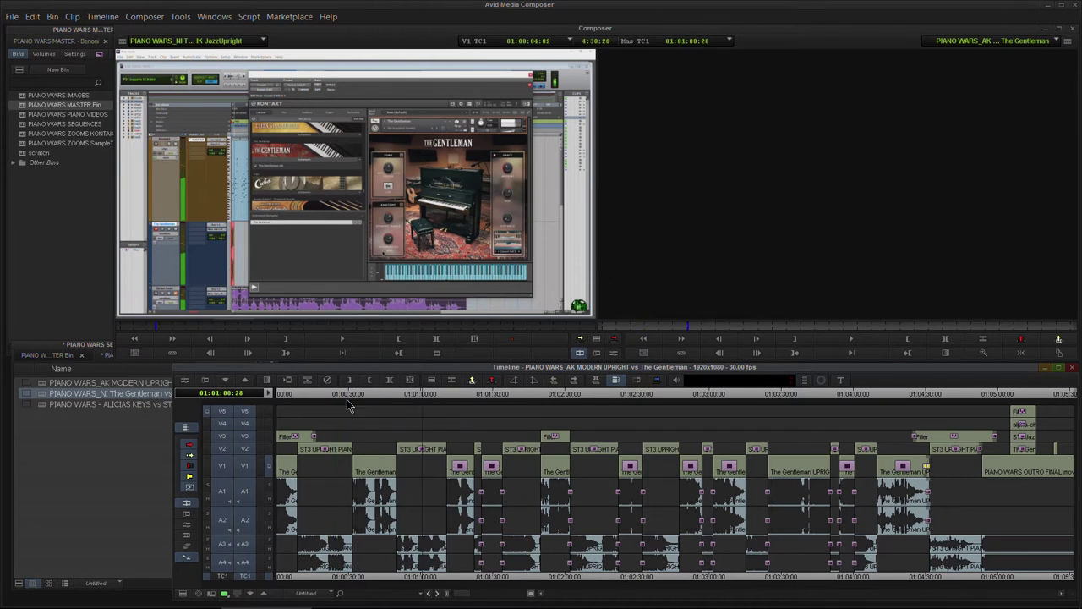
pyautogui.doubleClick(34, 395)
pyautogui.doubleClick(42, 396)
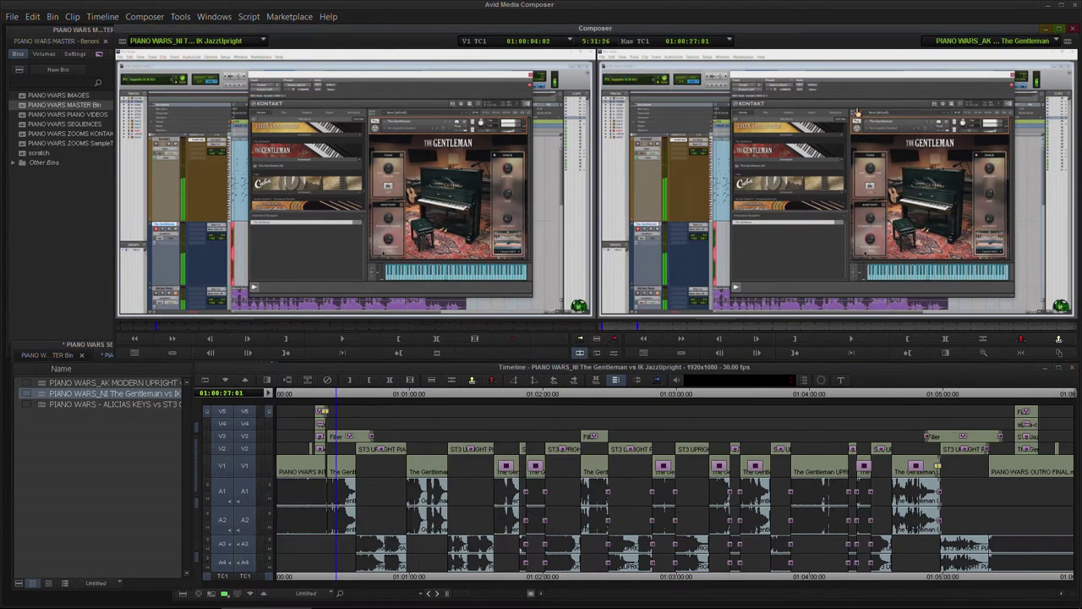
pyautogui.doubleClick(42, 385)
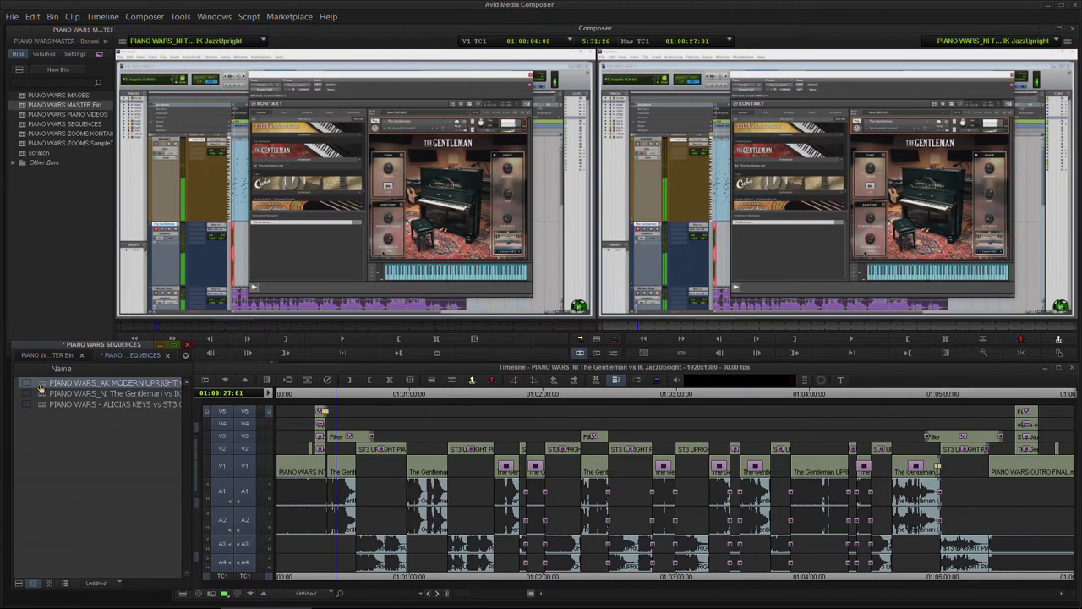
# - Park both the AK MODERN UPRIGHT timeline and the source sequence at 01:00:00:00 and overwrite the complete source sequence onto the timeline
pyautogui.click(336, 394)
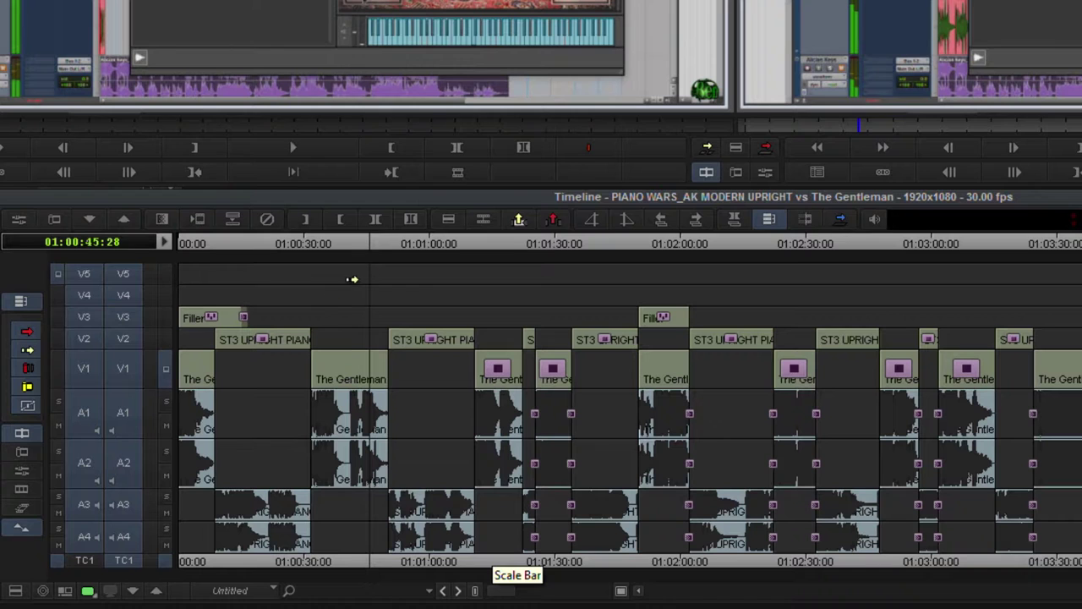
pyautogui.moveTo(499, 589); pyautogui.dragTo(418, 584)
pyautogui.moveTo(308, 240); pyautogui.dragTo(37, 276)
pyautogui.click(193, 244)
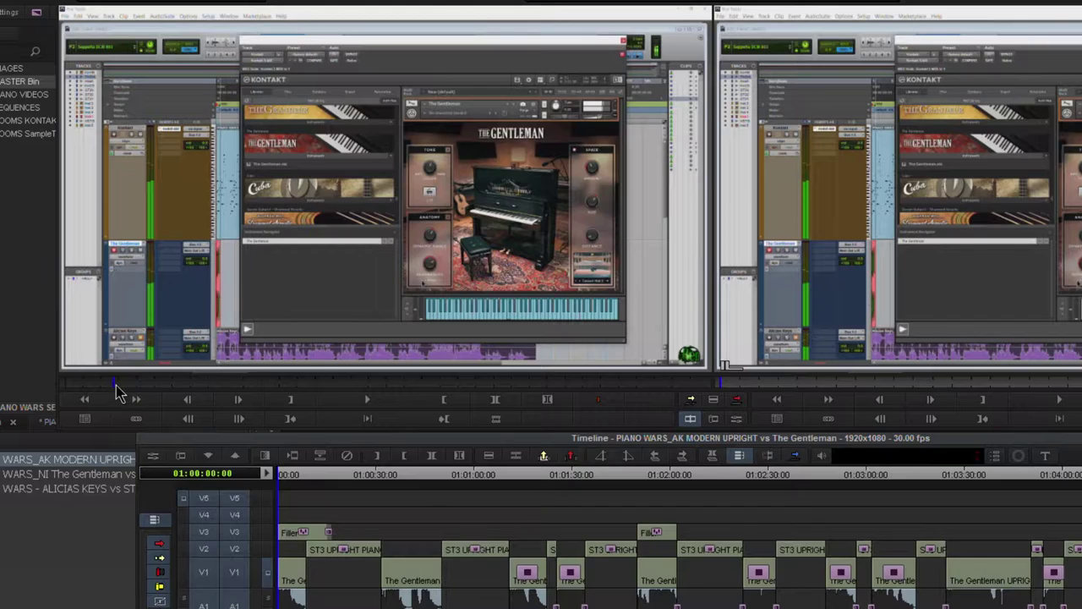
pyautogui.moveTo(116, 385); pyautogui.dragTo(42, 383)
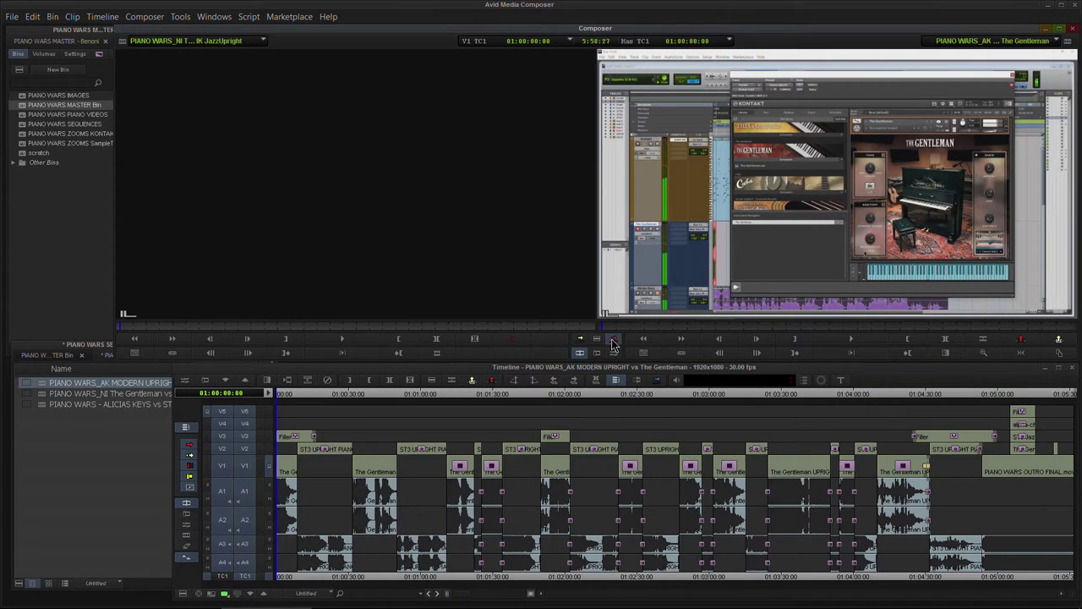
pyautogui.press('End')
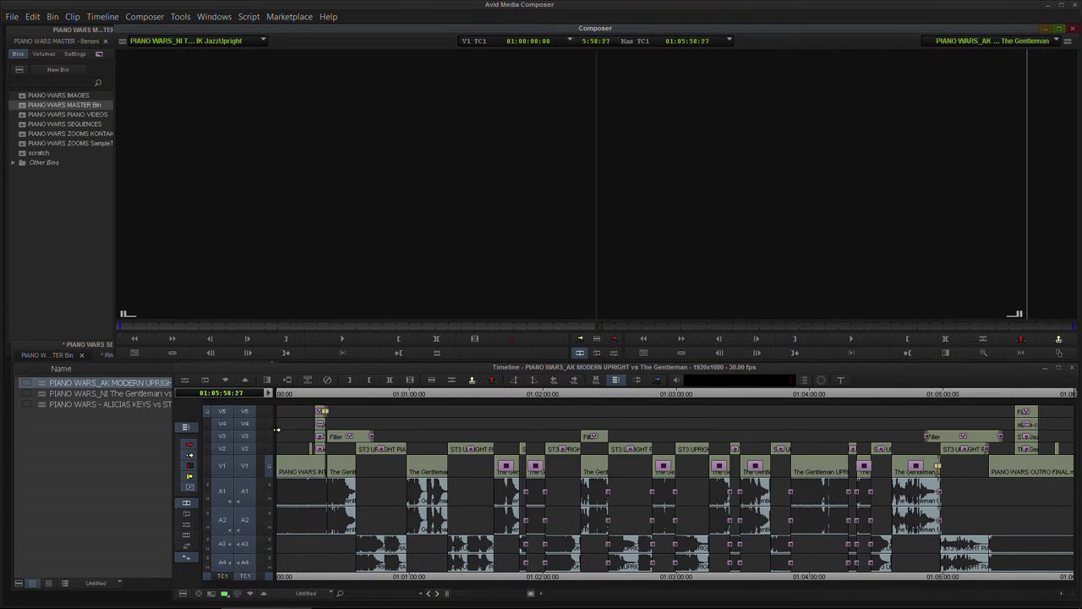
# - Load AK Modern Upright IMAGE.jpg from the PIANO WARS IMAGES bin as source and park the timeline on the PIANO WARS title at 01:00:20:00
pyautogui.moveTo(282, 395); pyautogui.dragTo(323, 401)
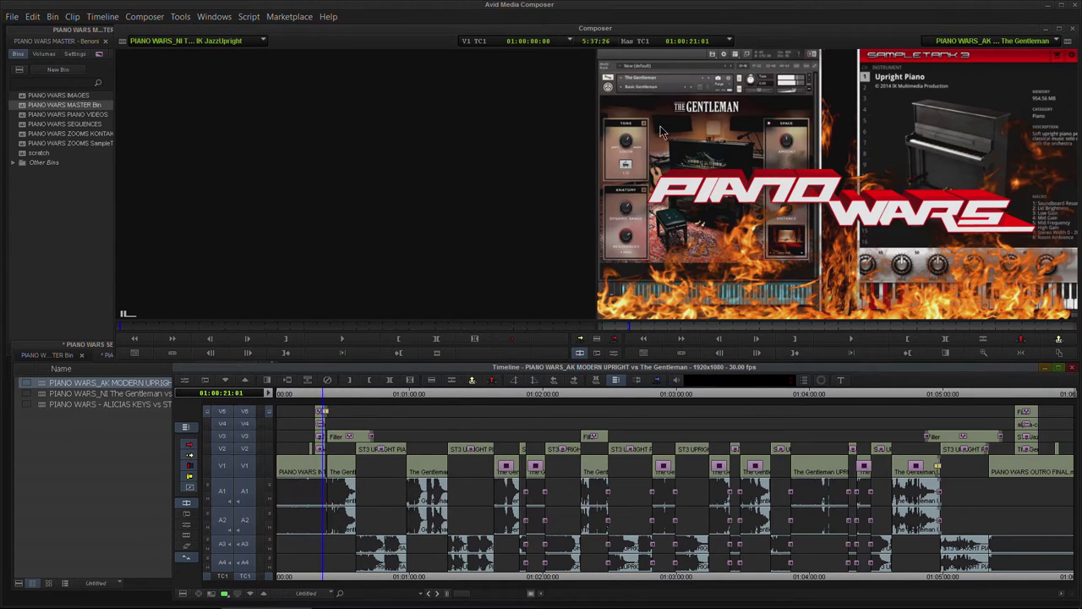
pyautogui.click(319, 396)
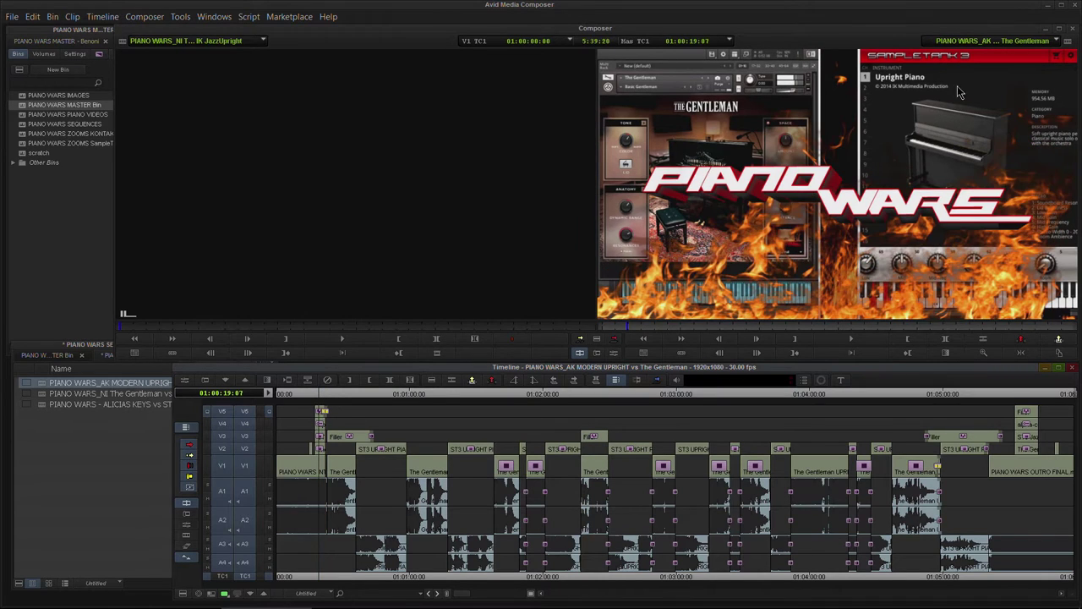
pyautogui.click(71, 354)
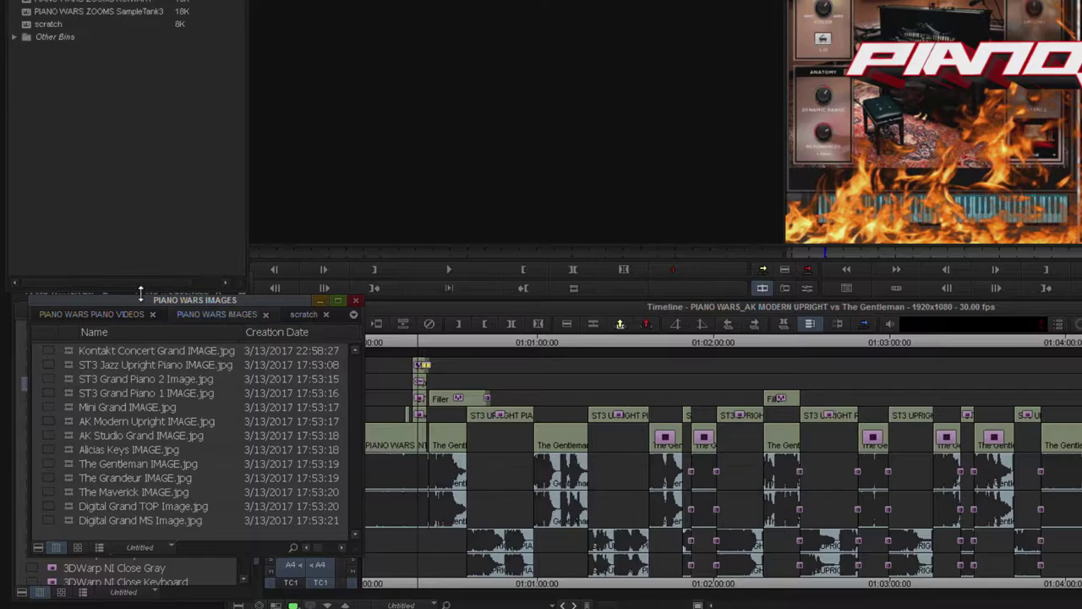
pyautogui.moveTo(163, 298); pyautogui.dragTo(159, 296)
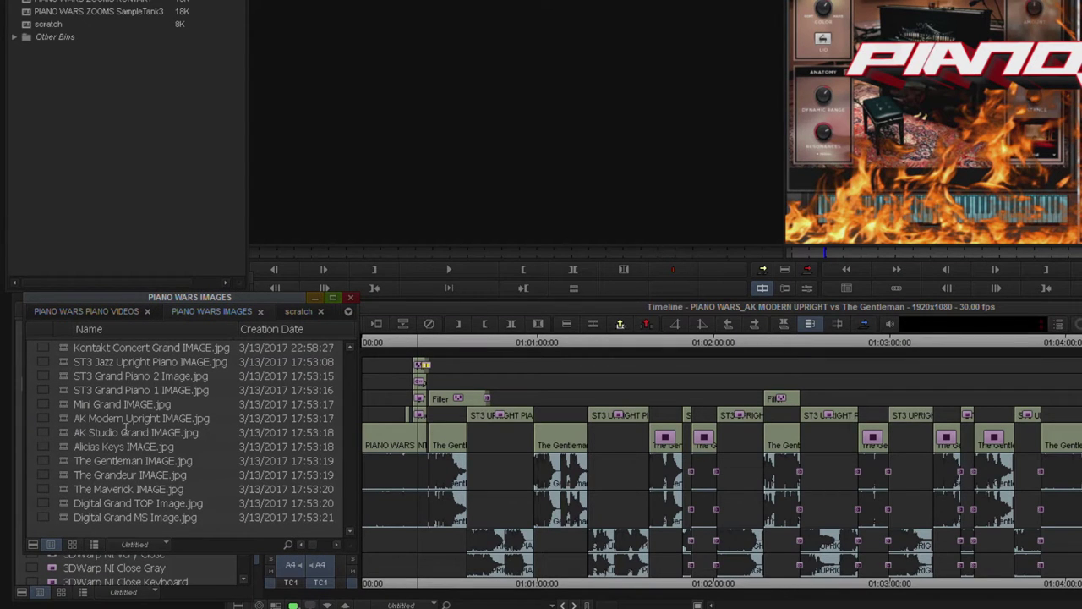
pyautogui.doubleClick(63, 421)
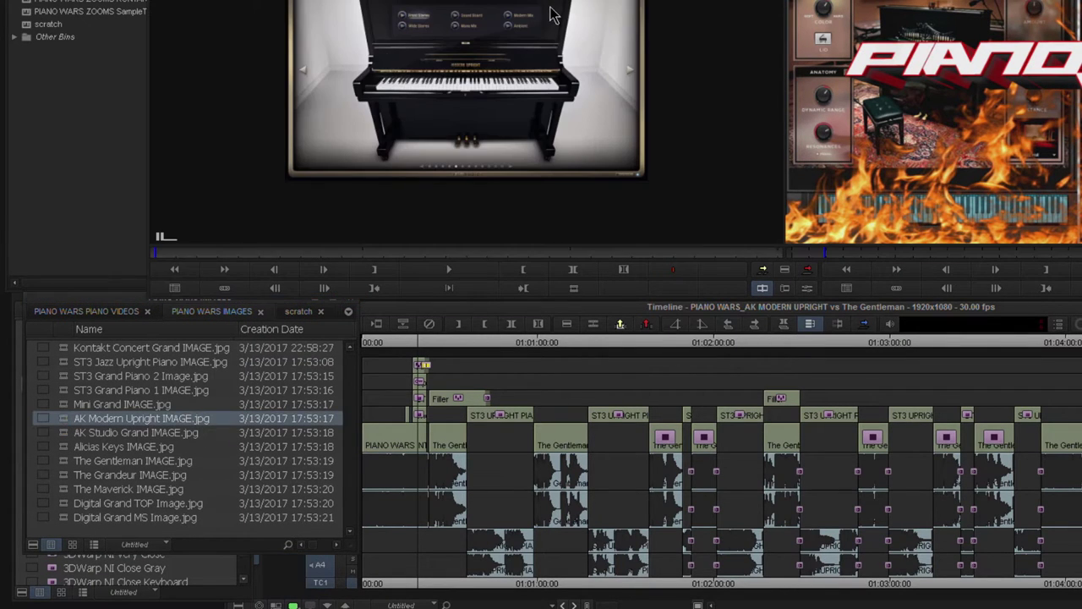
pyautogui.click(416, 400)
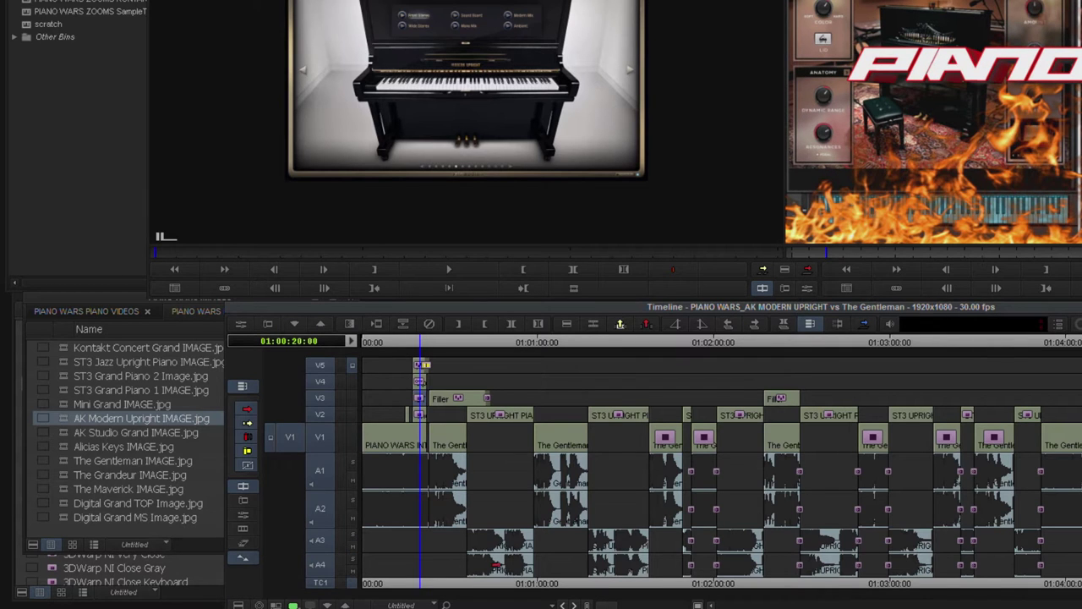
# - Replace the ST3 Jazz Upright image on V3 in the title section with AK Modern Upright IMAGE.jpg and check it at 01:00:18:24
pyautogui.moveTo(605, 606); pyautogui.dragTo(652, 606)
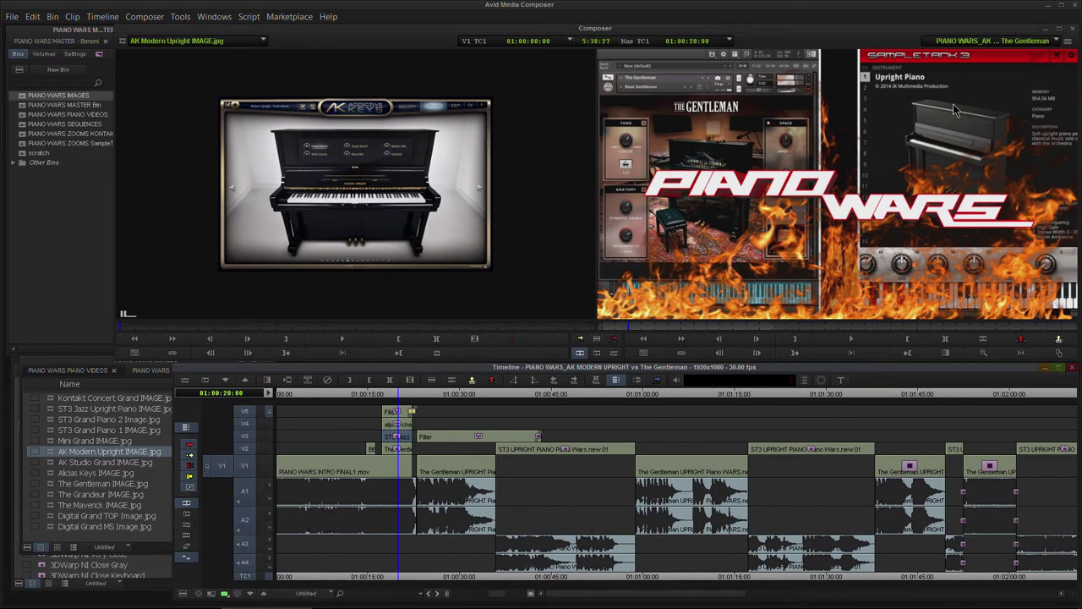
pyautogui.moveTo(244, 404); pyautogui.dragTo(239, 570)
pyautogui.click(244, 438)
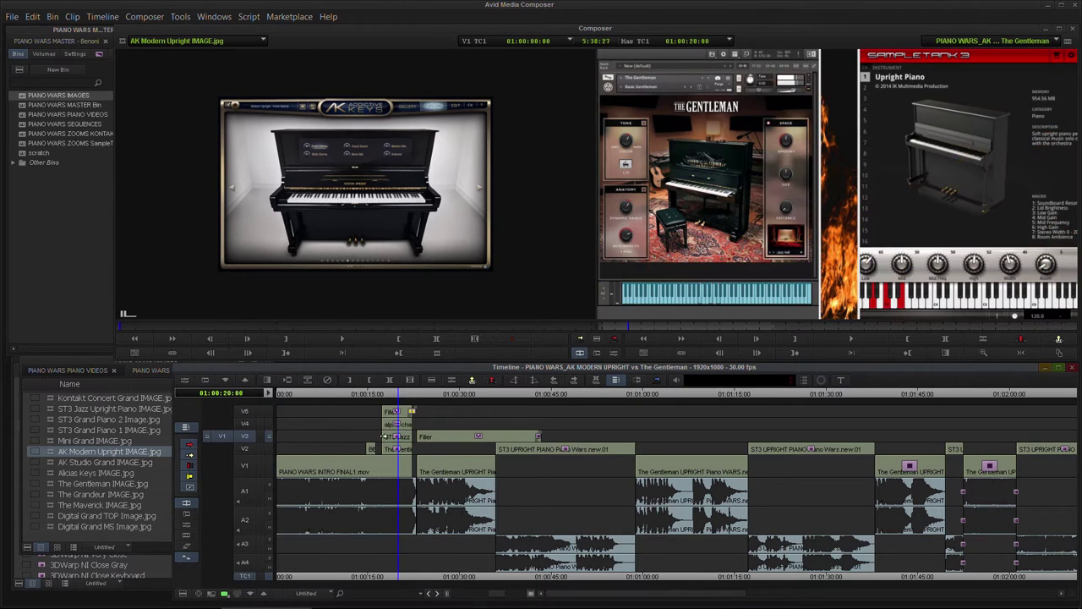
pyautogui.click(396, 437)
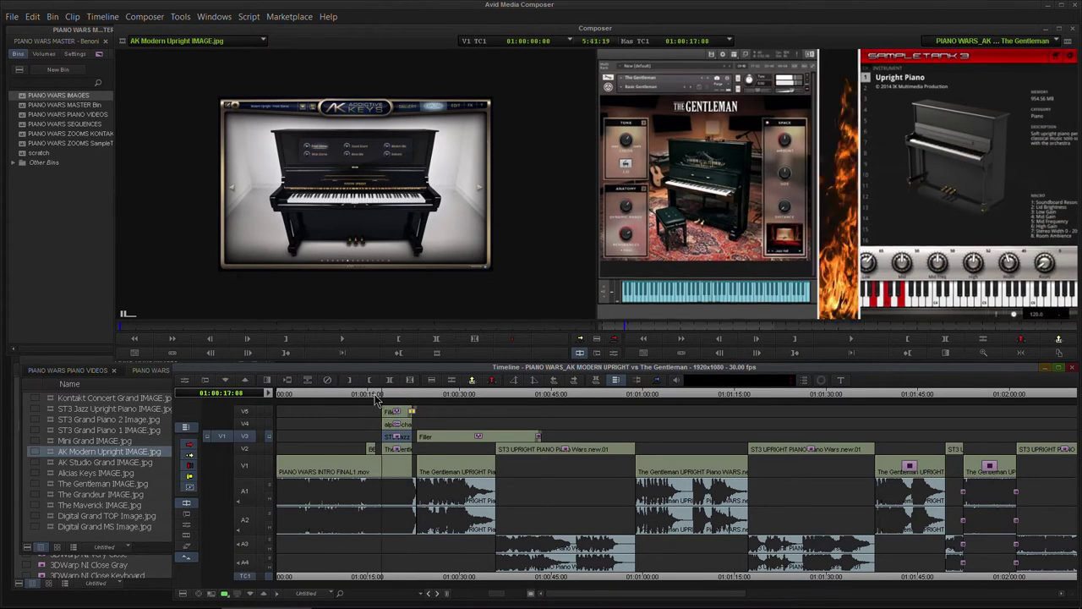
pyautogui.click(377, 394)
pyautogui.click(383, 395)
pyautogui.click(391, 395)
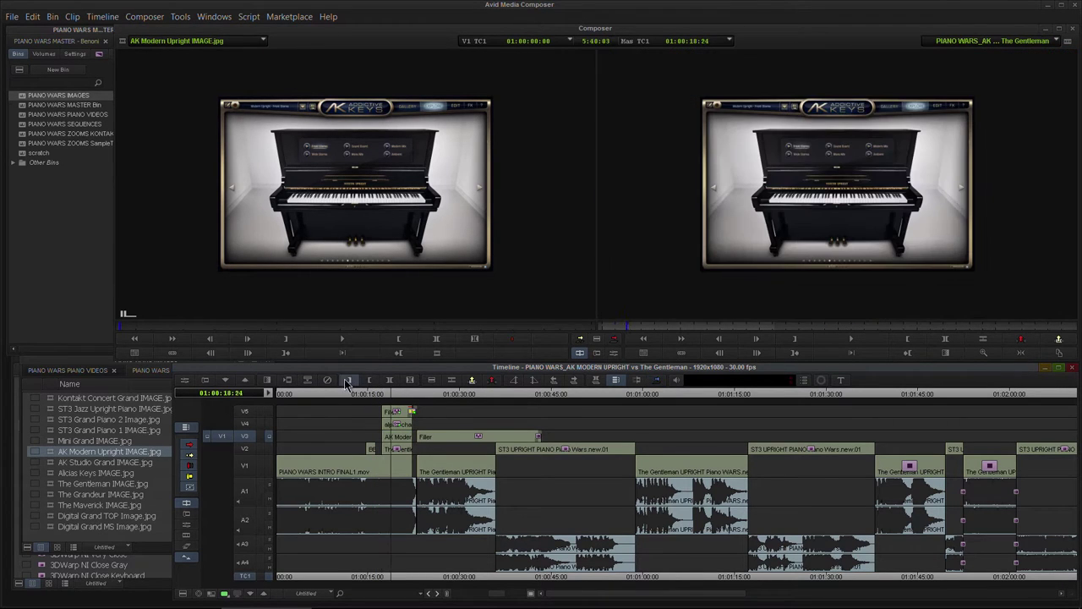
# - Park the timeline within the first Gentleman video clip after the title, at 01:00:25:21
pyautogui.click(42, 564)
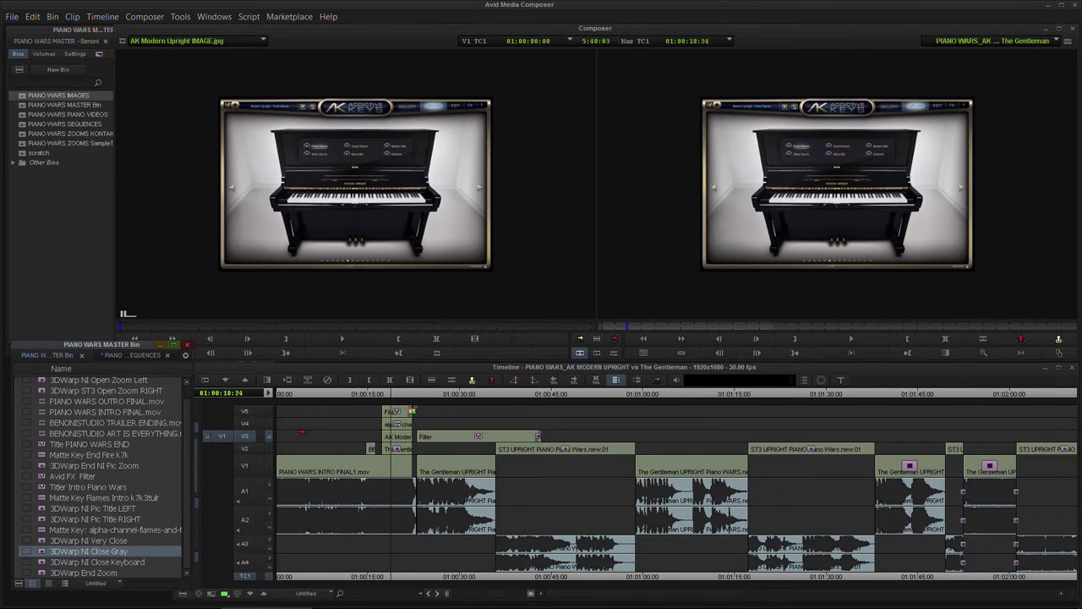
pyautogui.moveTo(432, 393); pyautogui.dragTo(450, 414)
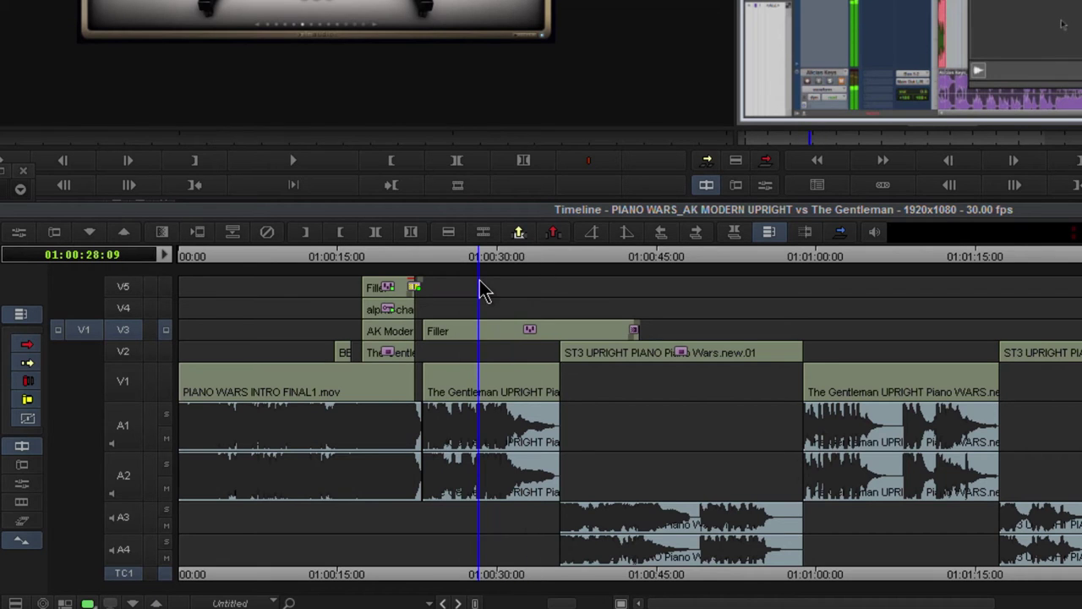
pyautogui.moveTo(480, 280); pyautogui.dragTo(438, 288)
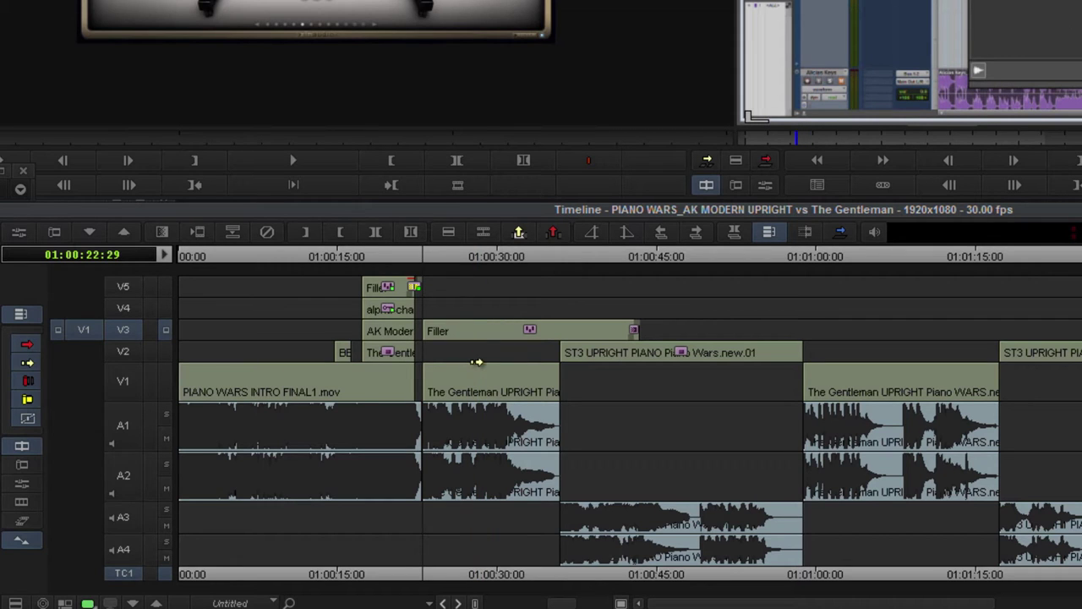
pyautogui.click(448, 253)
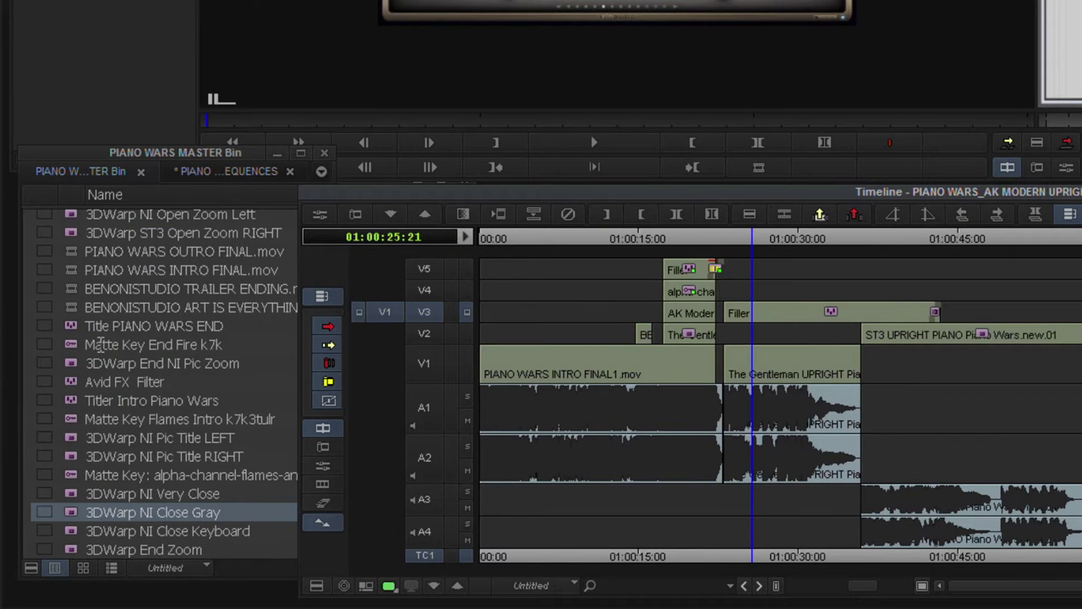
# - Open the PIANO WARS PIANO VIDEOS bin and load KONTAKT CONCERT GRAND PIANO WARS.new.01 as source
pyautogui.click(188, 171)
pyautogui.click(68, 171)
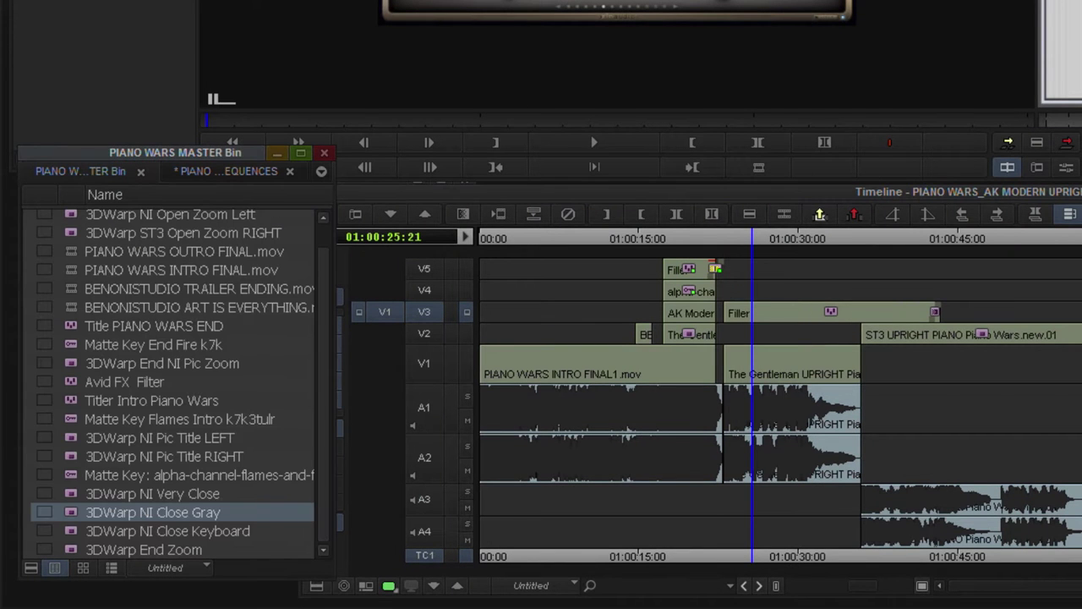
pyautogui.doubleClick(50, 3)
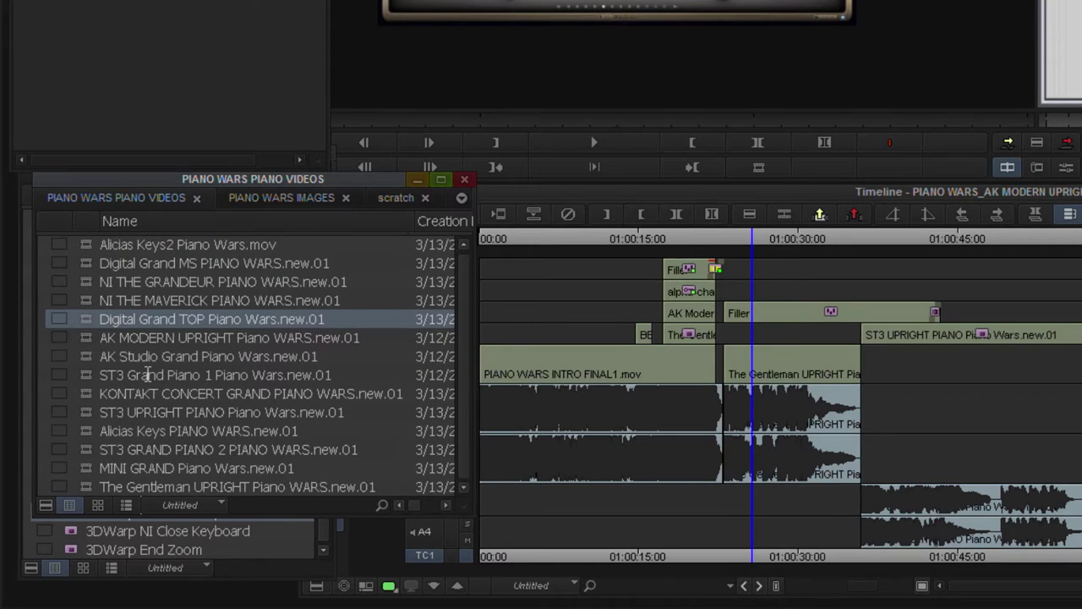
pyautogui.click(90, 378)
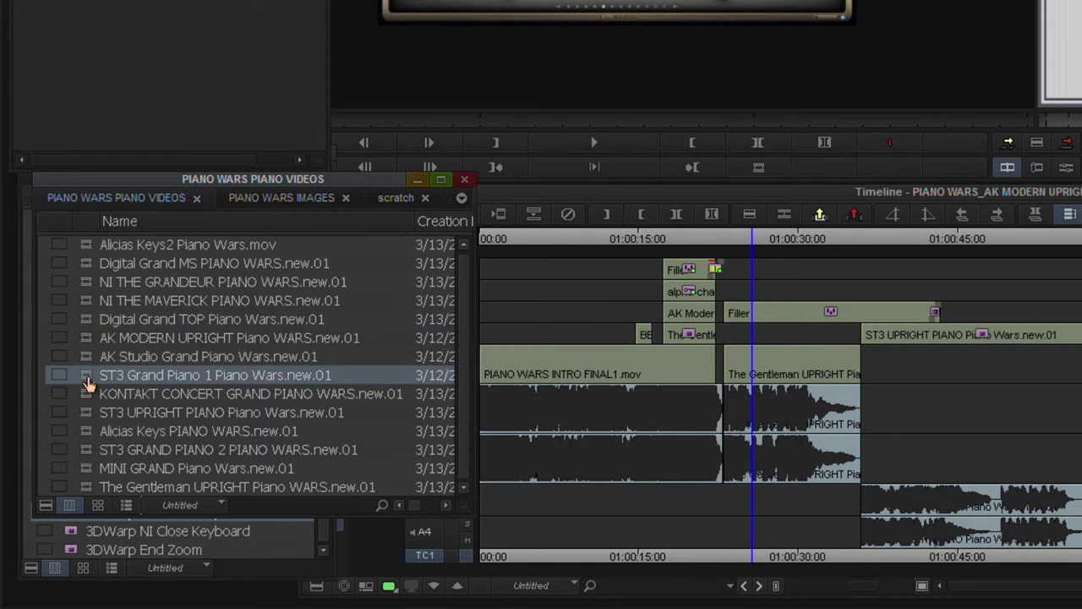
pyautogui.doubleClick(90, 394)
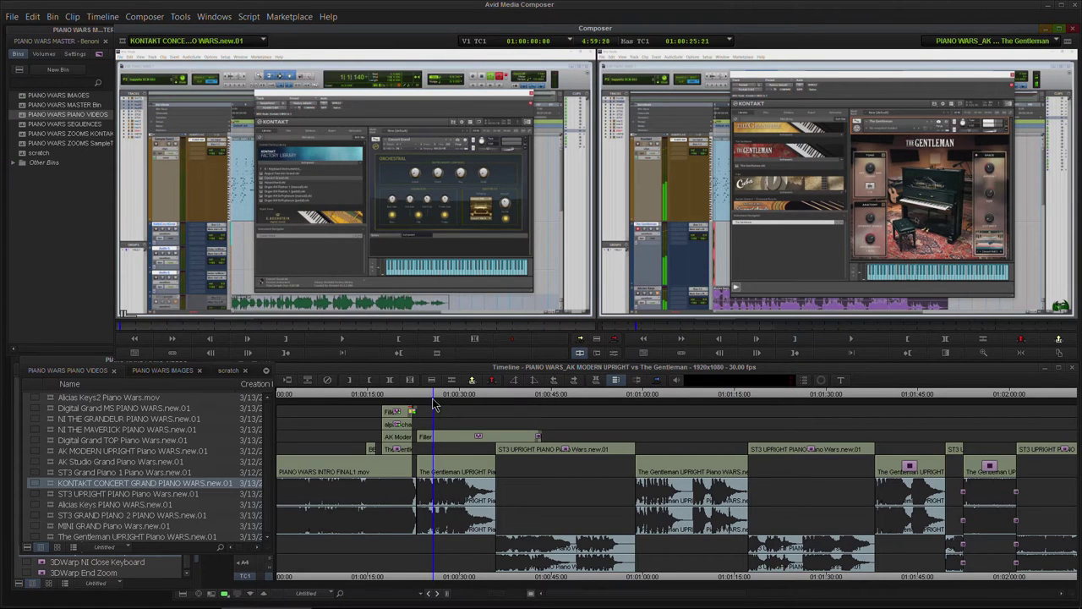
# - Park the timeline at 01:00:22:29, the start of the first Gentleman UPRIGHT clip, and select that clip
pyautogui.moveTo(438, 401)
pyautogui.mouseDown()
pyautogui.moveTo(480, 401)
pyautogui.moveTo(434, 406)
pyautogui.mouseUp()
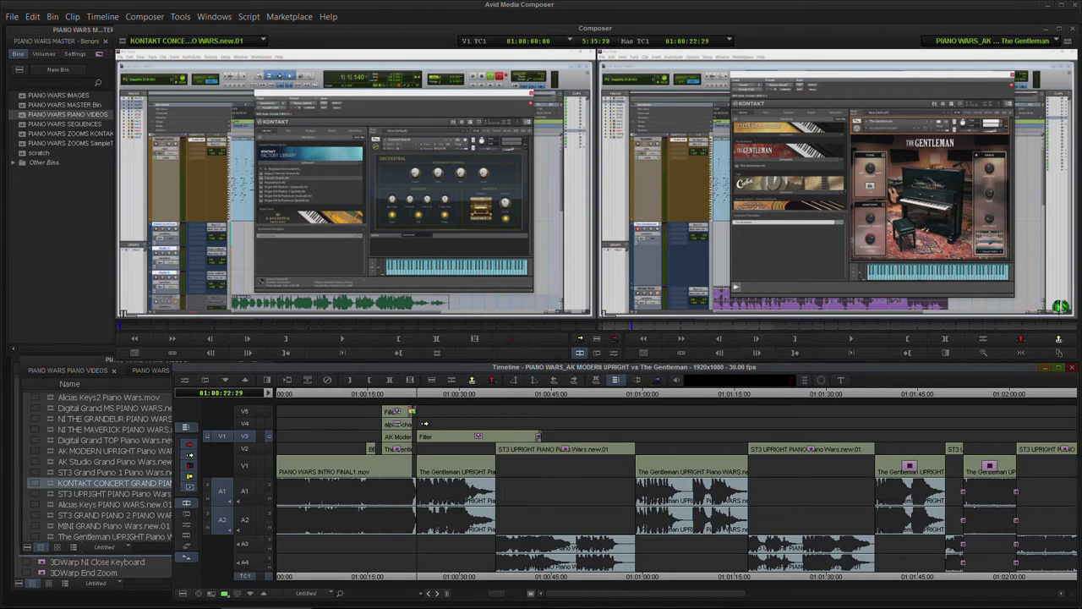
pyautogui.moveTo(498, 599); pyautogui.dragTo(442, 593)
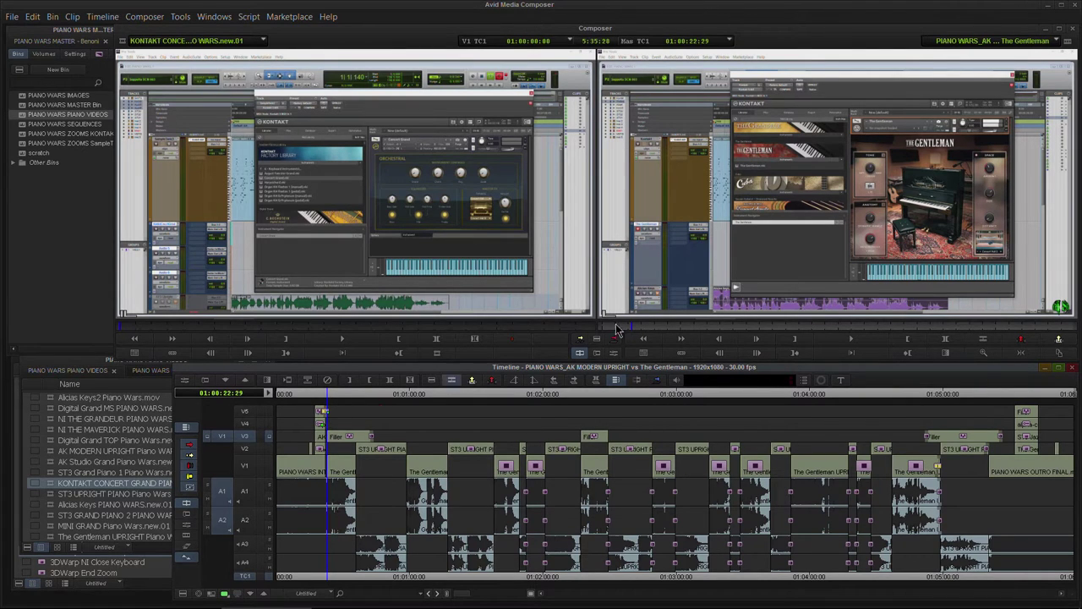
pyautogui.moveTo(409, 395); pyautogui.dragTo(329, 425)
pyautogui.moveTo(462, 597); pyautogui.dragTo(513, 597)
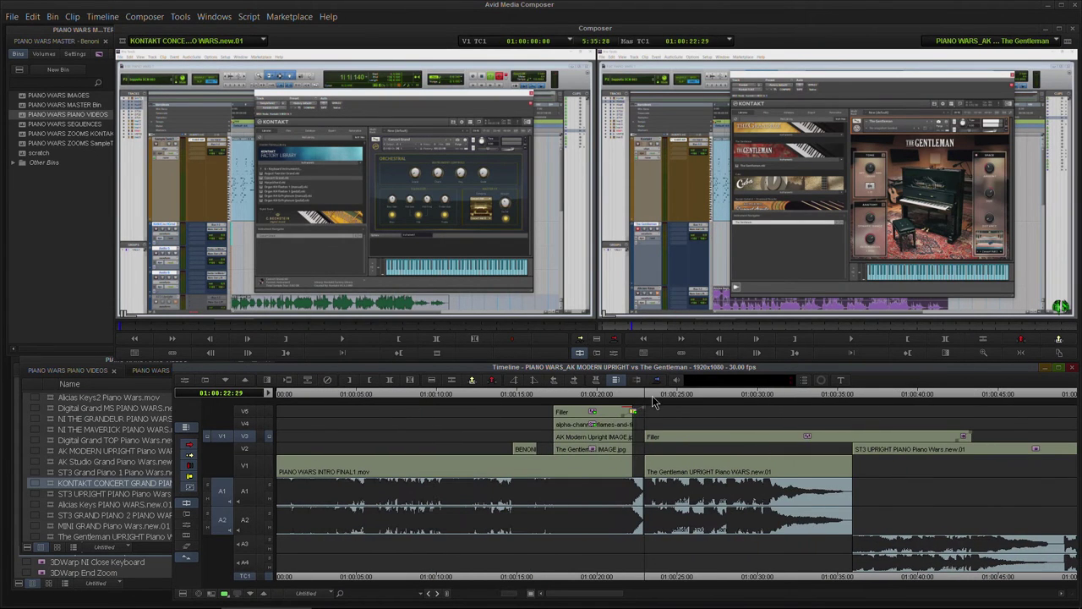
pyautogui.click(693, 458)
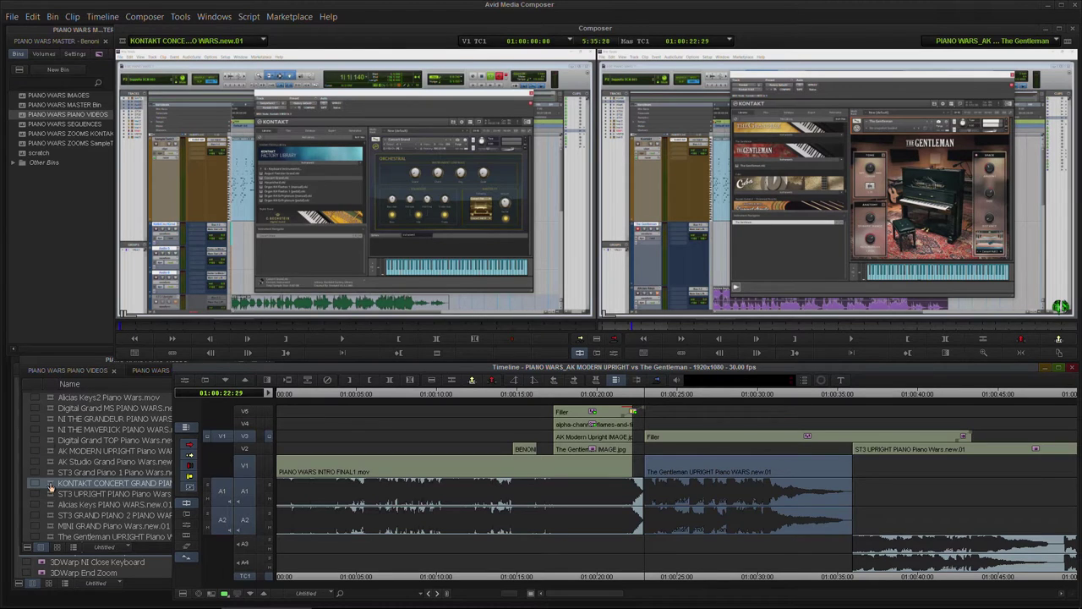
# - Load AK MODERN UPRIGHT Piano WARS.new.01 as source, skim through it and return it to its first frame
pyautogui.click(48, 441)
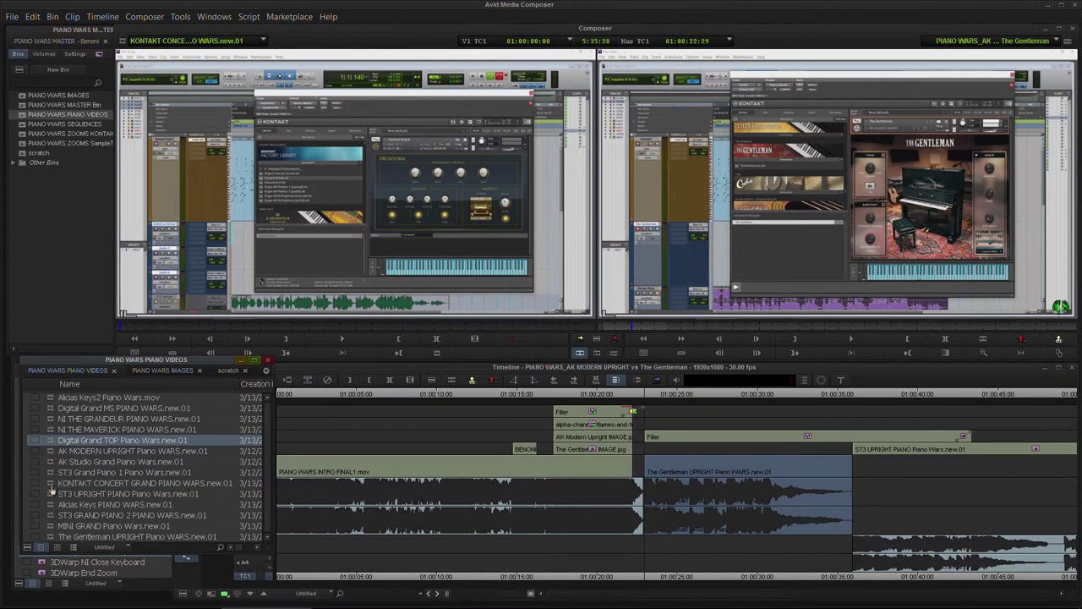
pyautogui.doubleClick(51, 452)
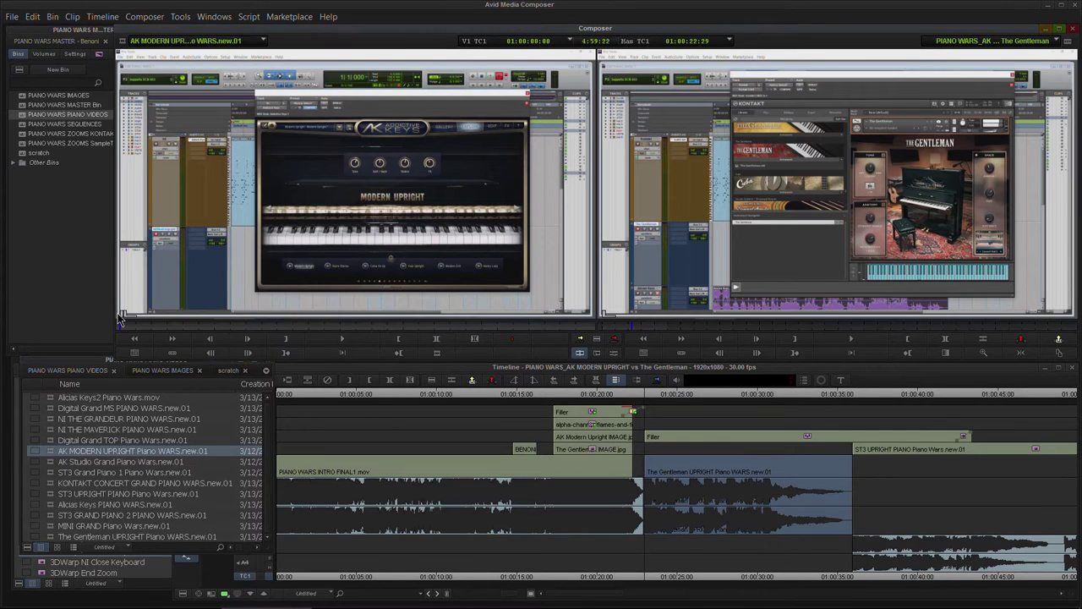
pyautogui.click(459, 326)
pyautogui.moveTo(459, 327); pyautogui.dragTo(26, 338)
pyautogui.click(640, 404)
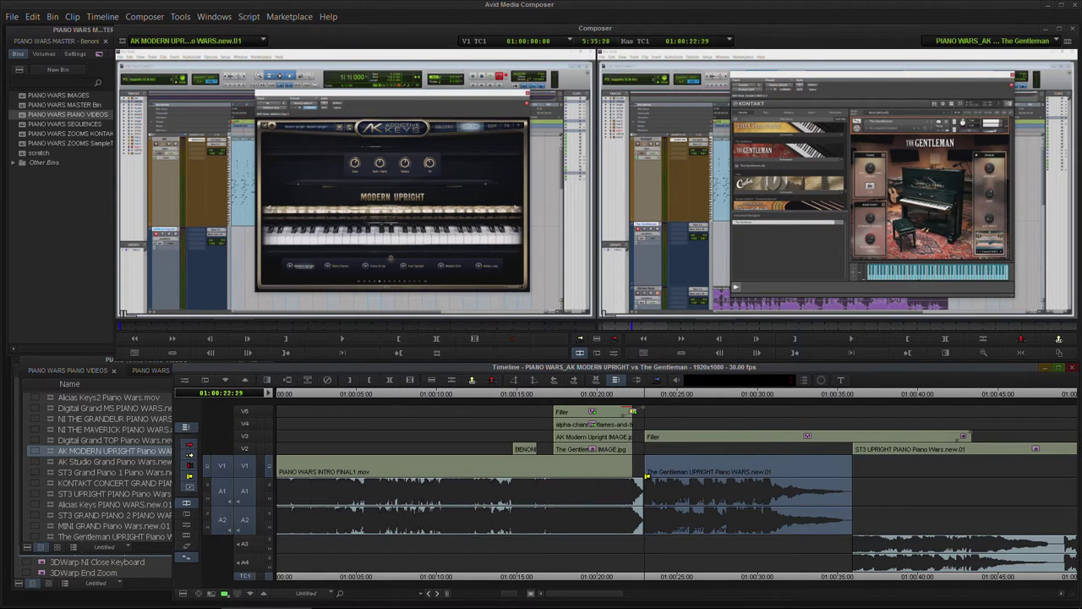
# - Patch source V1, A1 and A2 to V2, A3 and A4 and overwrite the AK MODERN UPRIGHT video there from 01:00:22:29
pyautogui.click(244, 449)
pyautogui.click(246, 467)
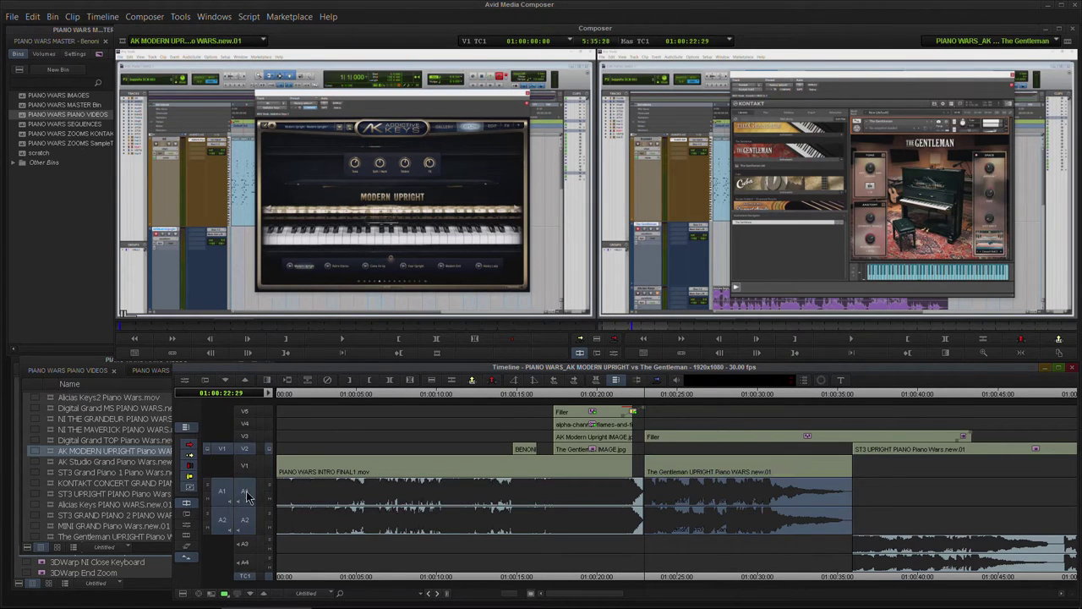
pyautogui.click(246, 495)
pyautogui.click(247, 522)
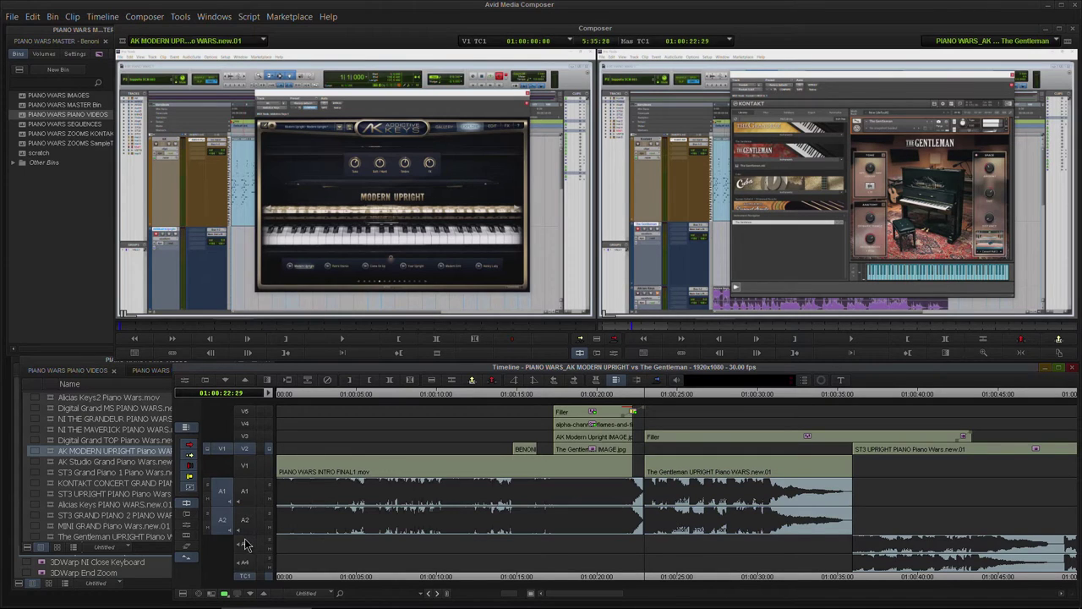
pyautogui.click(245, 546)
pyautogui.click(246, 562)
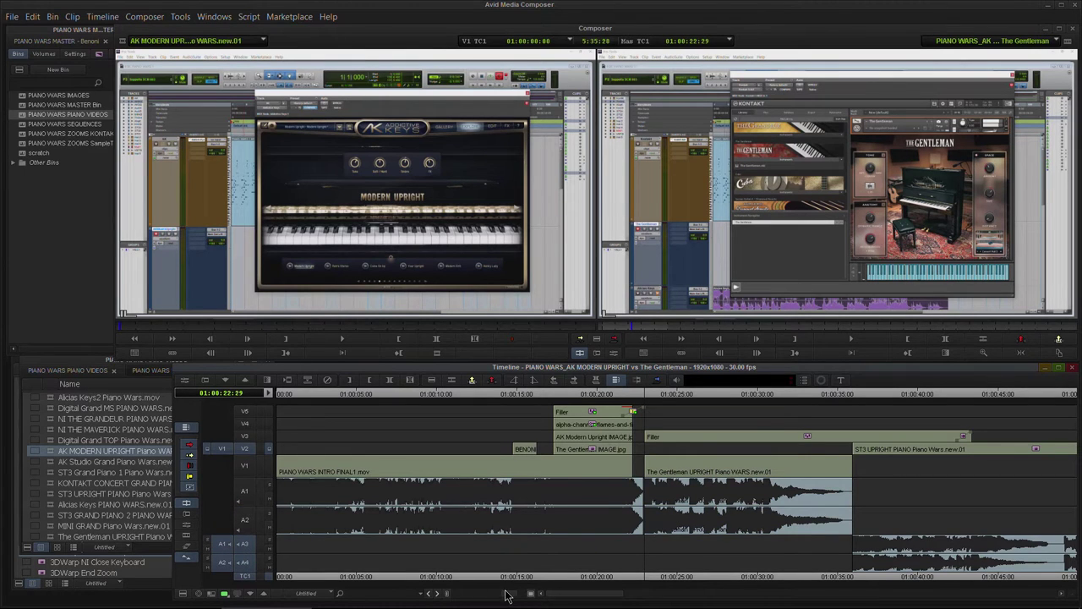
pyautogui.moveTo(507, 593); pyautogui.dragTo(439, 596)
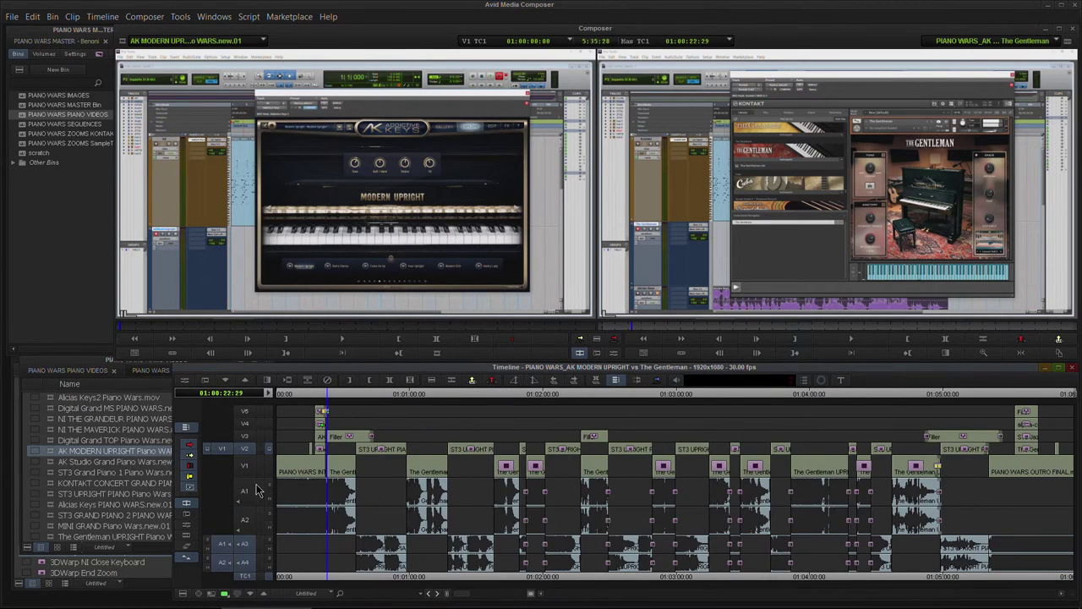
pyautogui.click(614, 340)
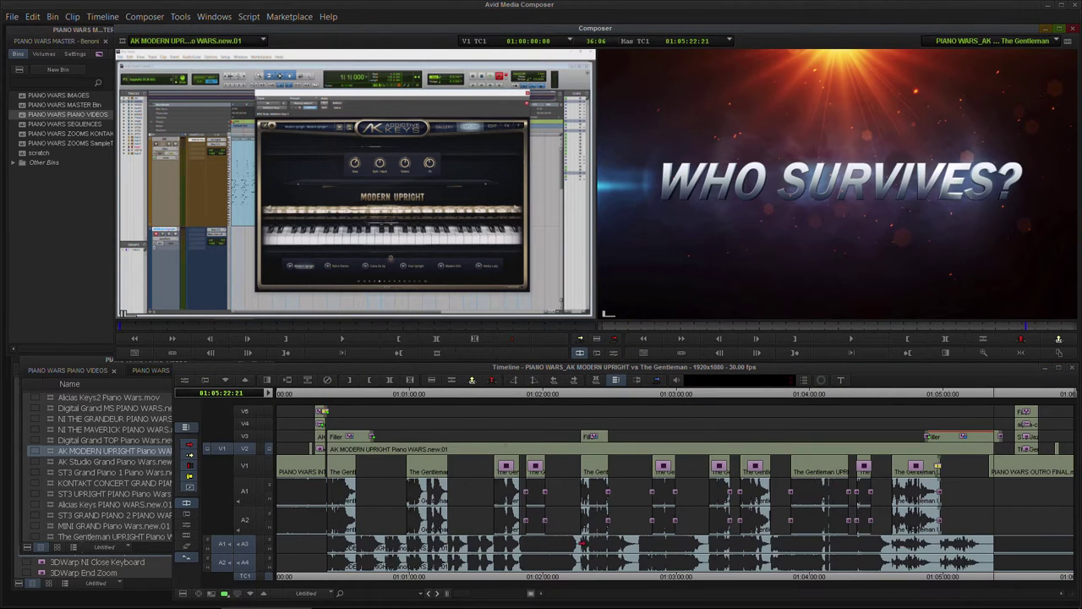
# - Trim the start of the AK MODERN UPRIGHT clip on V2, A3 and A4 to 01:00:35:27, where the first Gentleman clip ends
pyautogui.moveTo(380, 394); pyautogui.dragTo(419, 401)
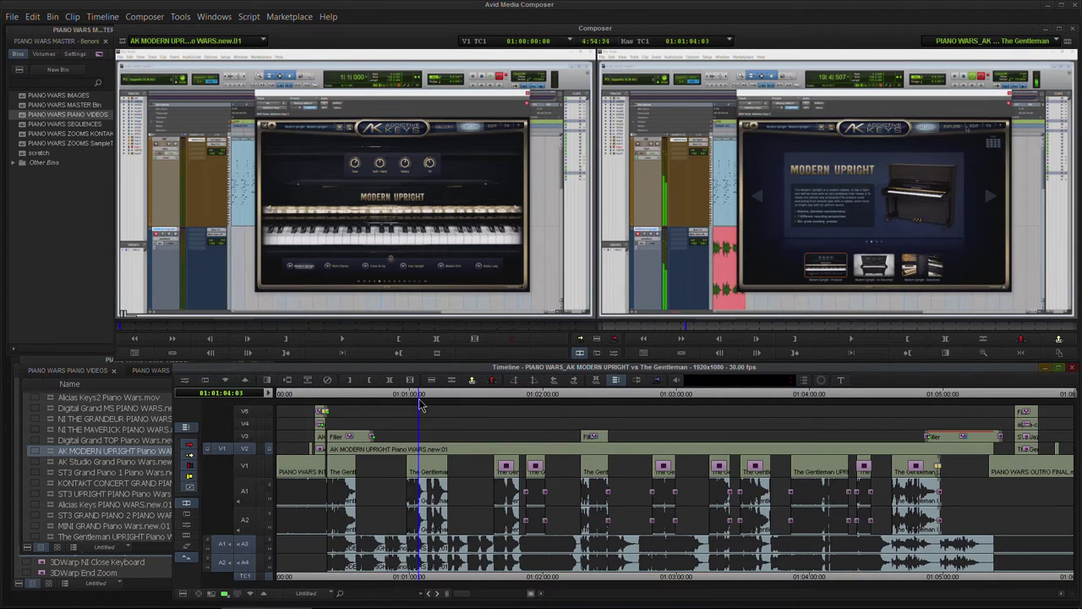
pyautogui.moveTo(428, 400); pyautogui.dragTo(388, 424)
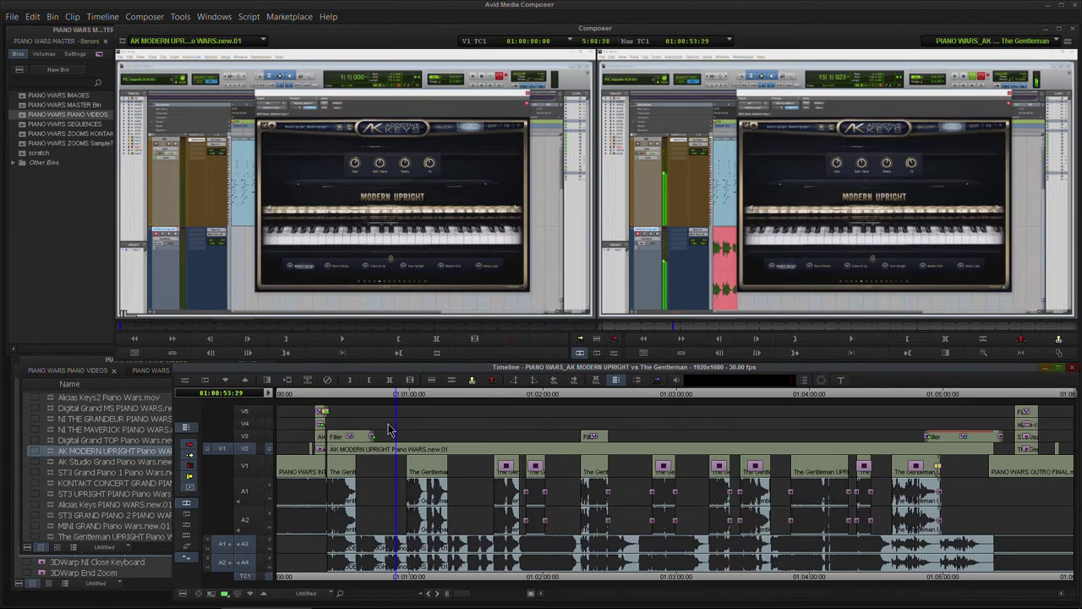
pyautogui.moveTo(503, 592)
pyautogui.mouseDown()
pyautogui.moveTo(526, 591)
pyautogui.moveTo(516, 591)
pyautogui.mouseUp()
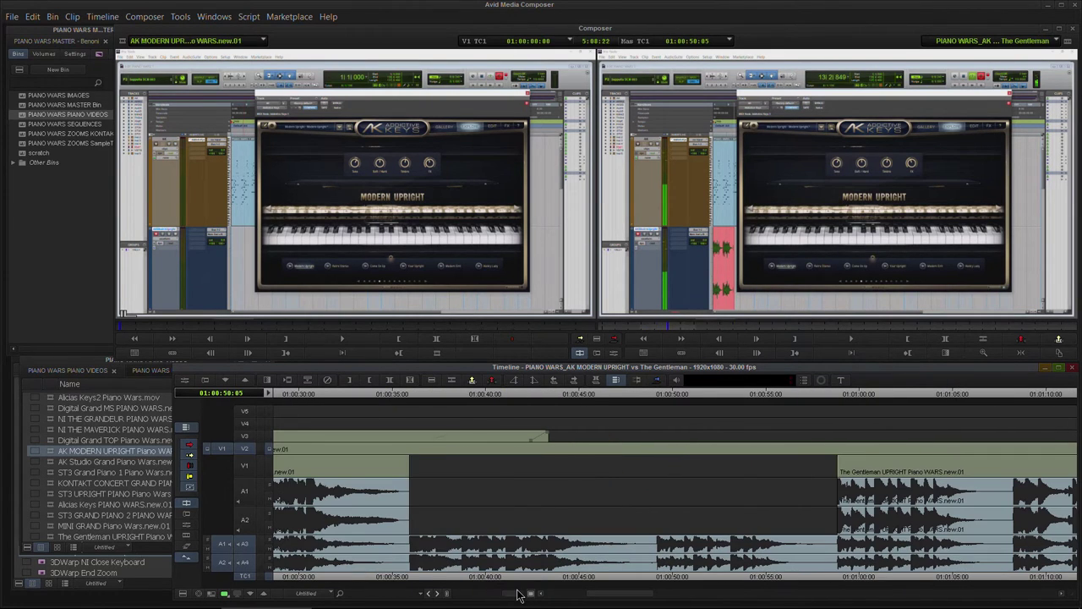
pyautogui.moveTo(417, 396); pyautogui.dragTo(442, 396)
pyautogui.click(441, 397)
pyautogui.keyDown('ctrl'); pyautogui.click(431, 399); pyautogui.keyUp('ctrl')
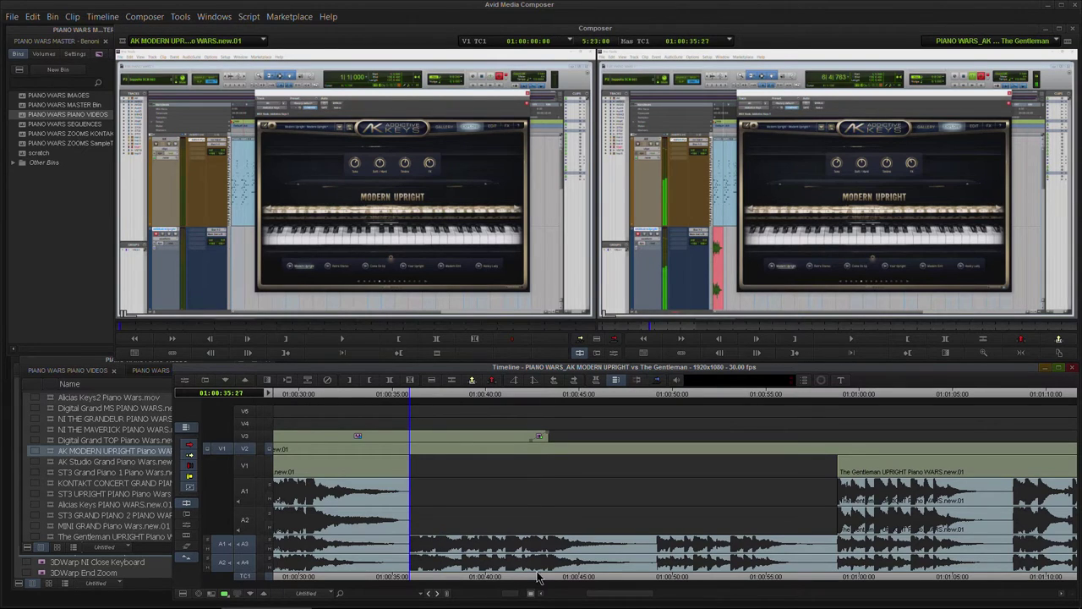
pyautogui.moveTo(511, 594); pyautogui.dragTo(510, 595)
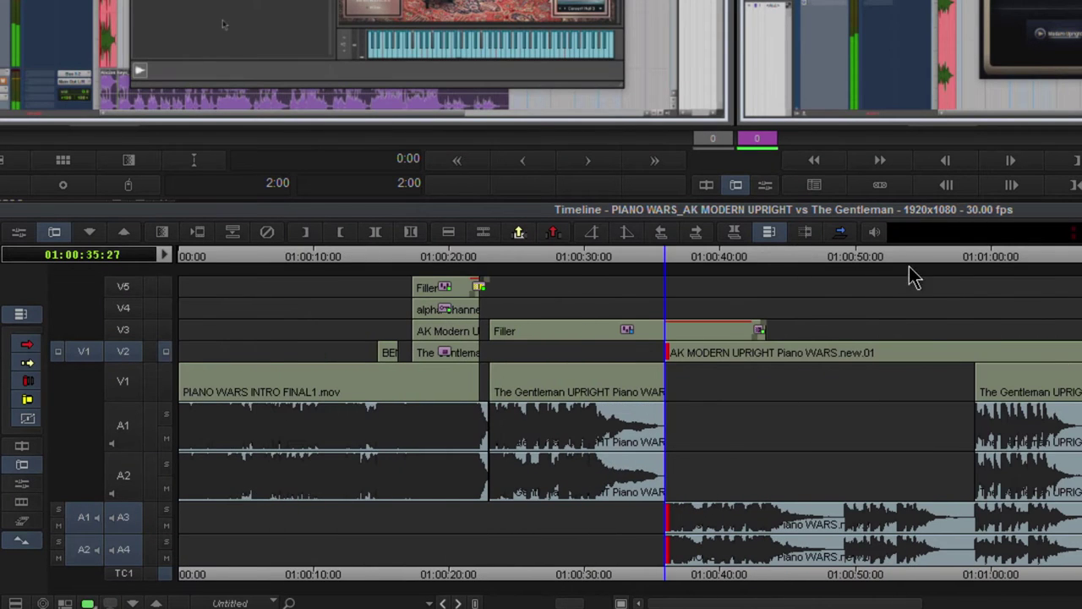
# - Split the AK MODERN UPRIGHT clip at 01:00:58:24 and 01:01:37:28 and trim the middle segment's start to the second Gentleman clip's end
pyautogui.moveTo(924, 272); pyautogui.dragTo(964, 263)
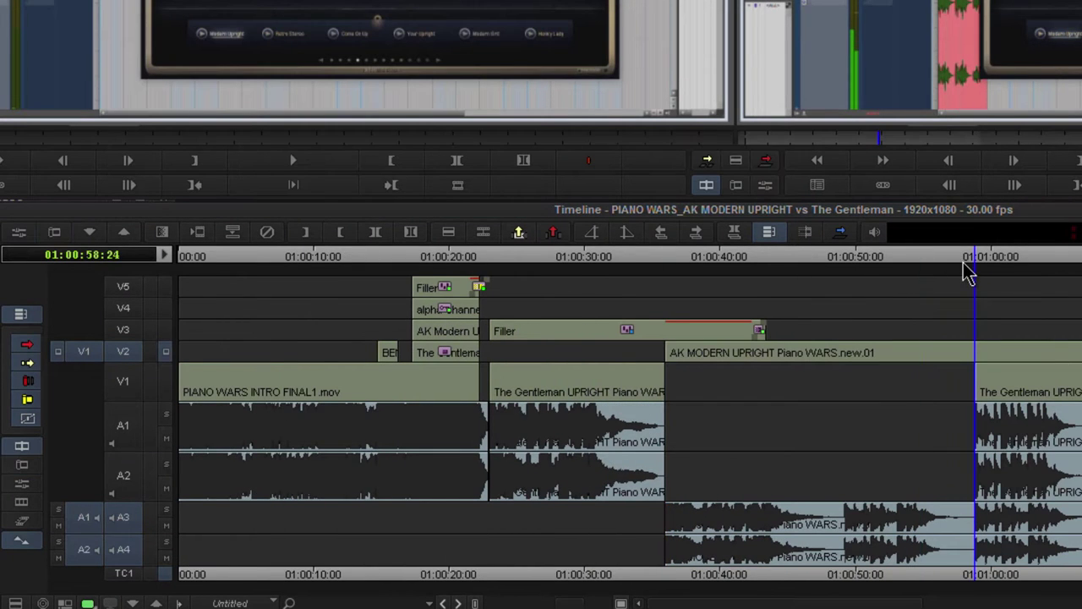
pyautogui.press('h')
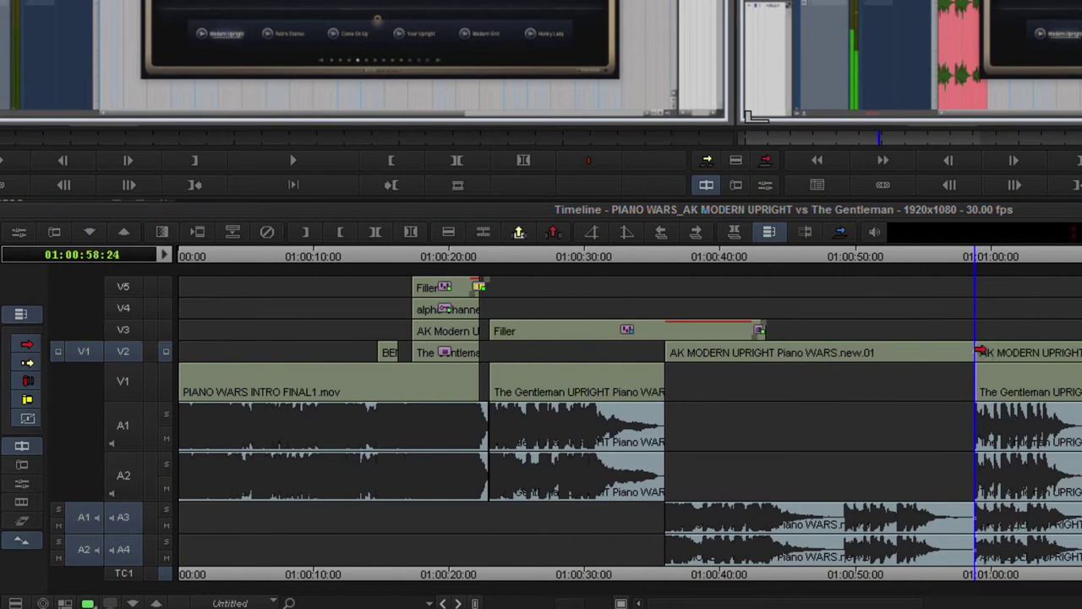
pyautogui.click(981, 348)
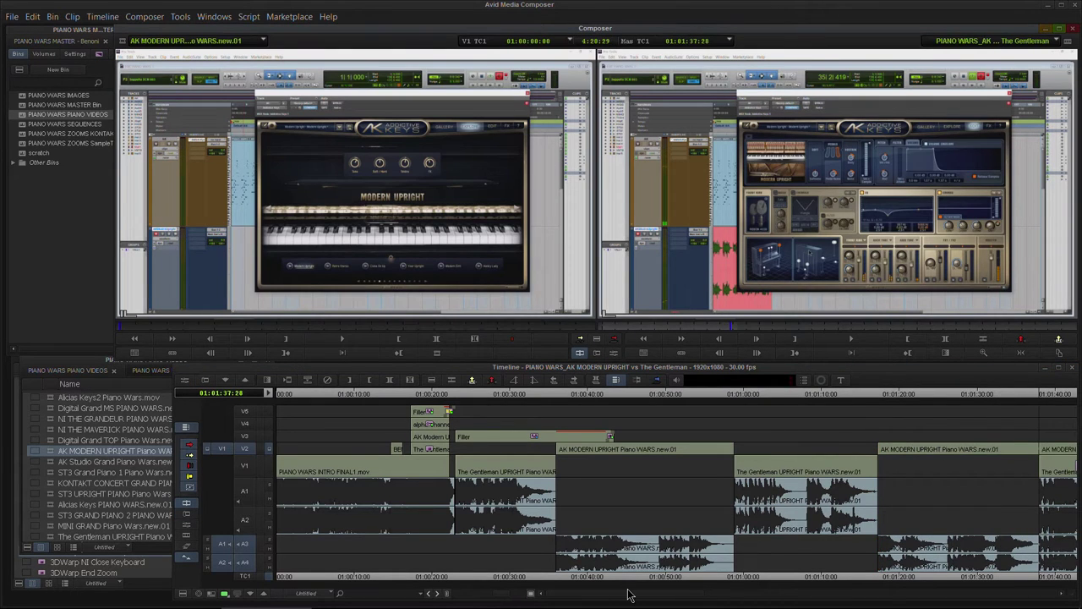
# - Trim the start of the AK MODERN UPRIGHT segment at 01:01:37:28 to the end of the third Gentleman clip and check the exposed video
pyautogui.moveTo(629, 593); pyautogui.dragTo(719, 594)
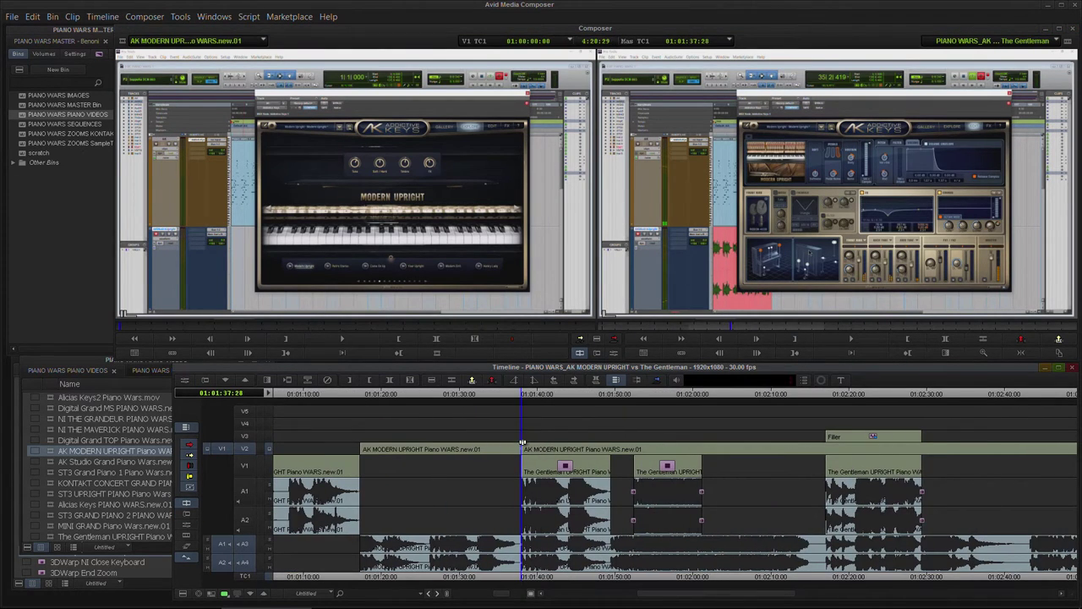
pyautogui.moveTo(526, 445); pyautogui.dragTo(615, 445)
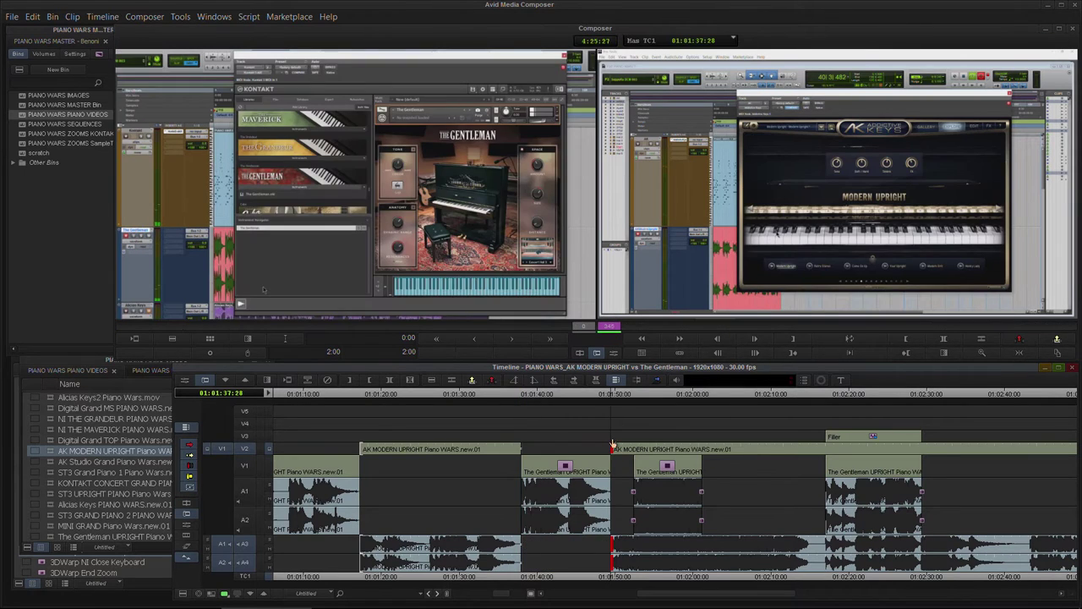
pyautogui.moveTo(597, 395); pyautogui.dragTo(560, 418)
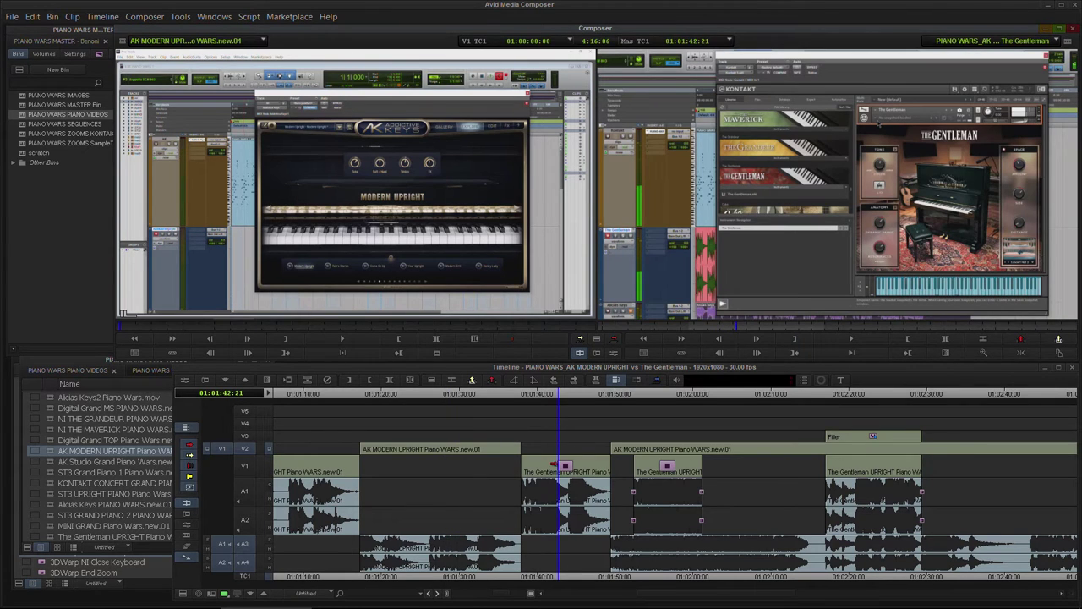
# - Examine the 3DWarp scaling and position settings of the Gentleman clip on V1 at 01:01:43:13
pyautogui.click(569, 468)
pyautogui.click(566, 403)
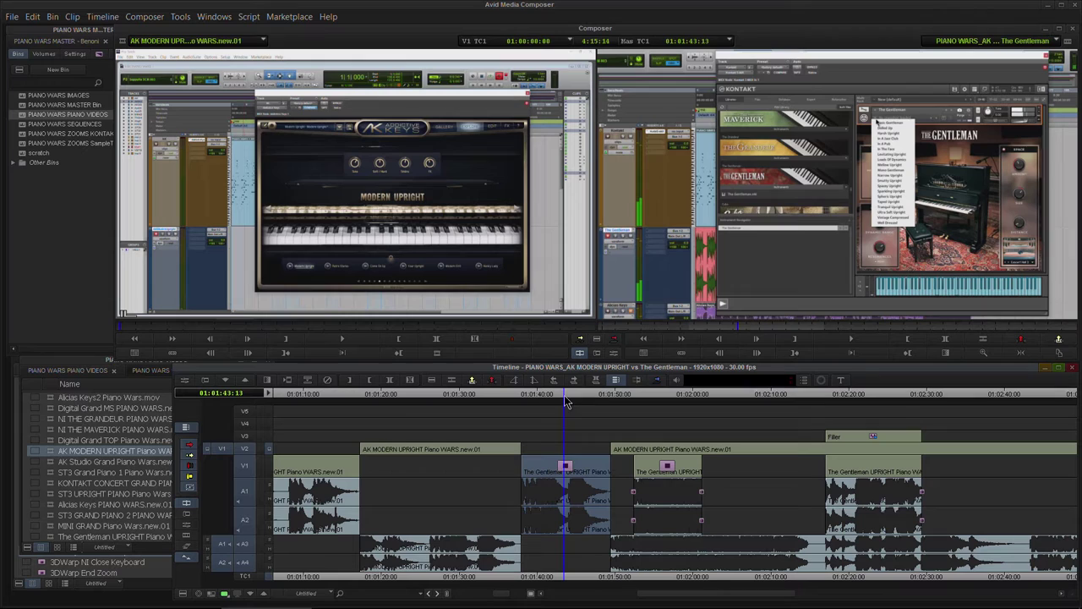
pyautogui.click(616, 353)
pyautogui.moveTo(613, 75); pyautogui.dragTo(410, 107)
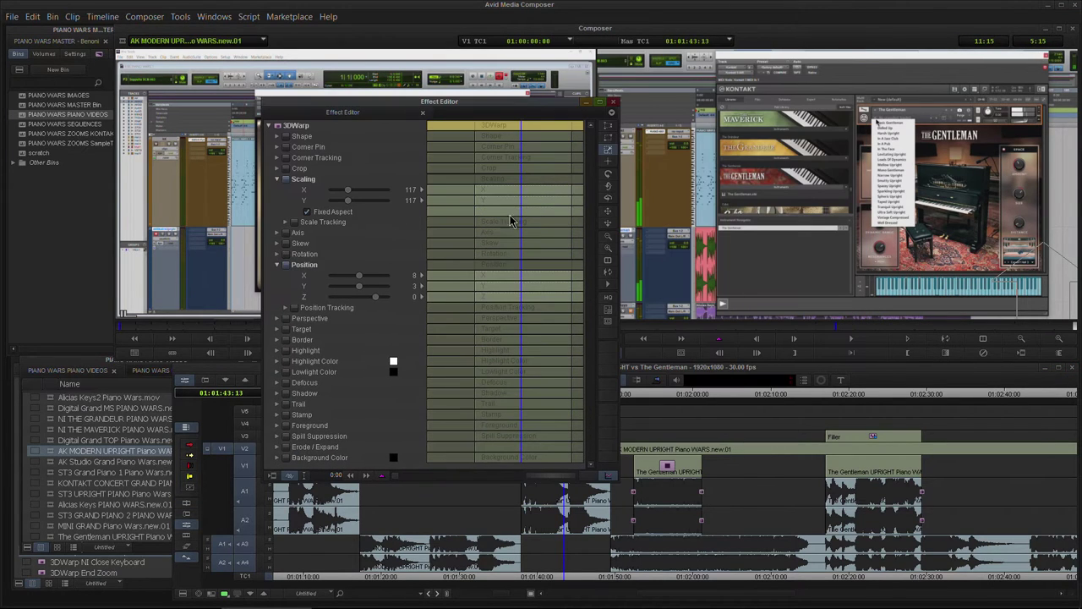
pyautogui.click(612, 113)
# - Apply the 3DWarp NI Close Gray effect from the master bin to the AK MODERN UPRIGHT segment at 01:01:21:22 and check its zoom
pyautogui.moveTo(561, 395); pyautogui.dragTo(441, 395)
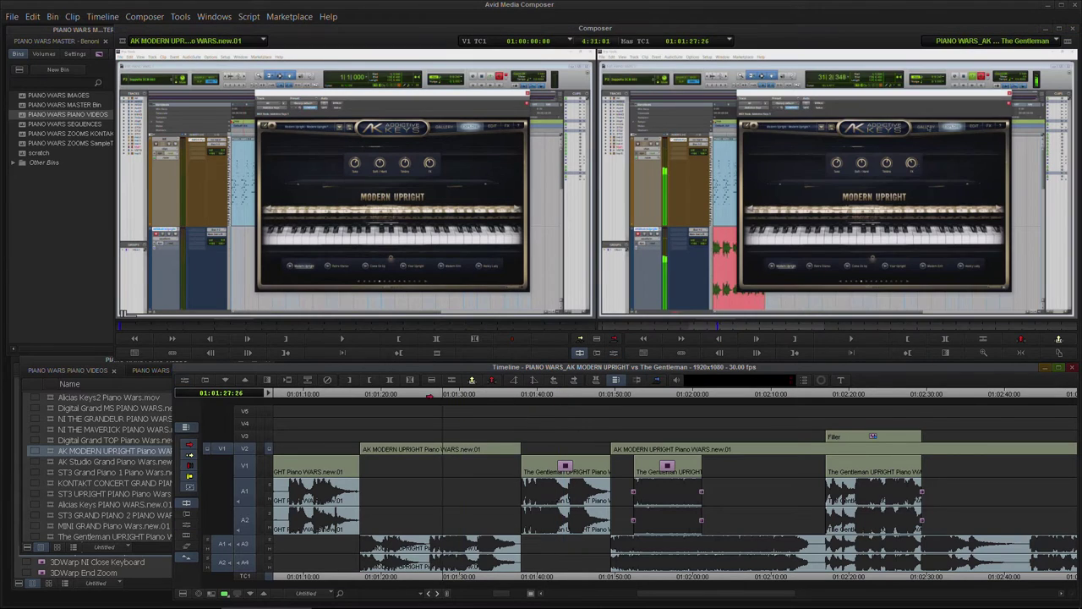
pyautogui.moveTo(70, 372); pyautogui.dragTo(111, 365)
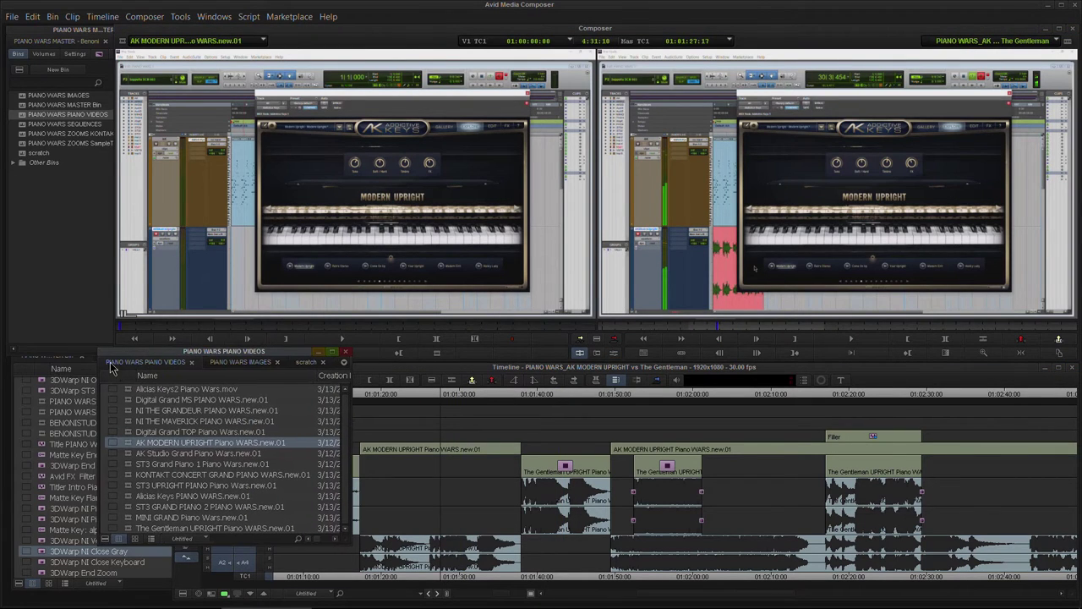
pyautogui.click(56, 369)
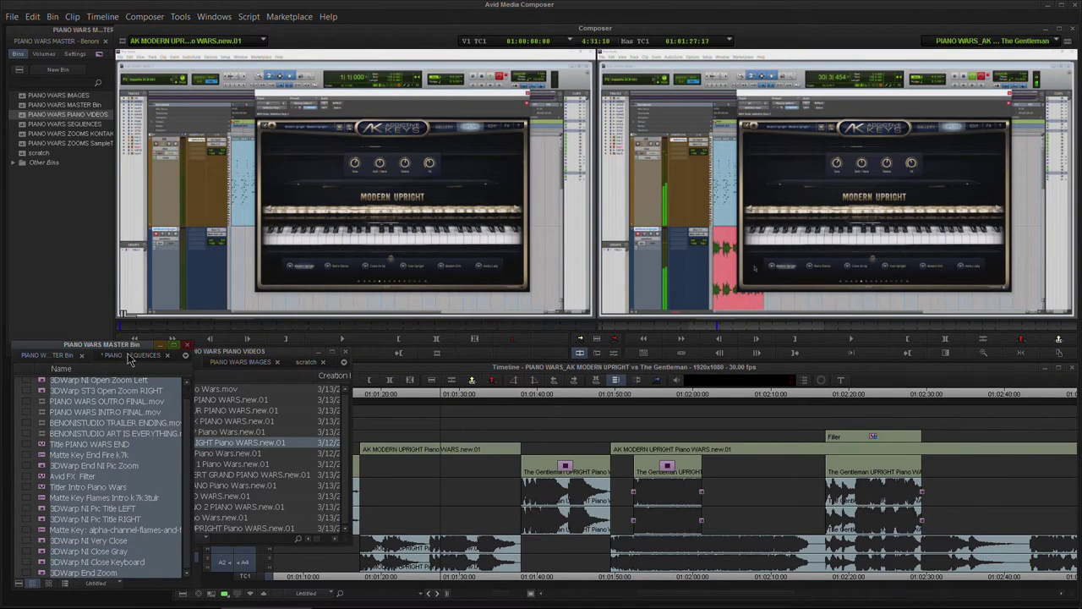
pyautogui.click(40, 529)
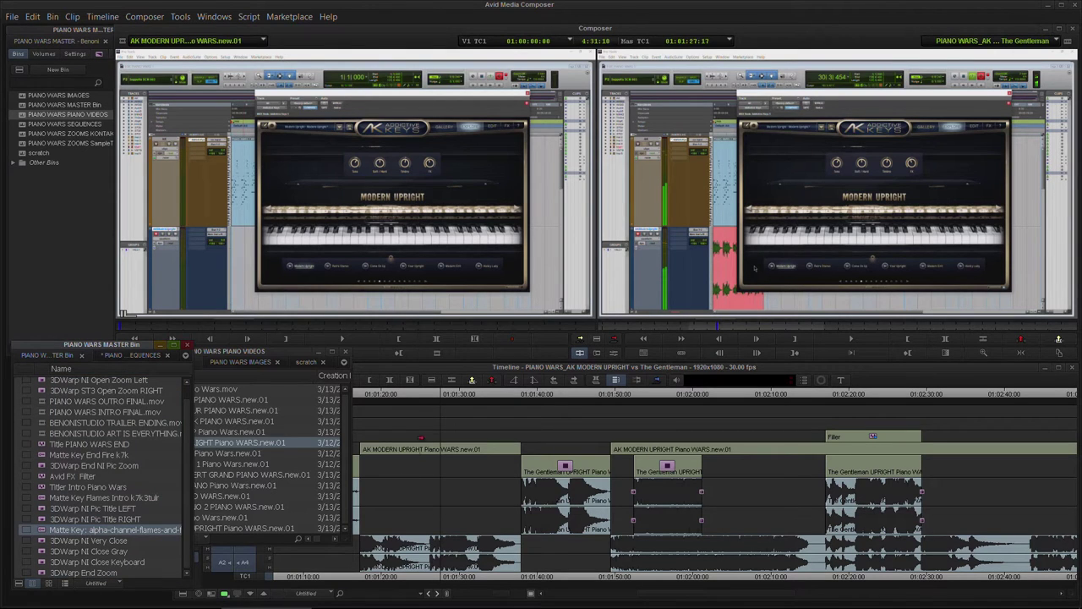
pyautogui.moveTo(433, 396); pyautogui.dragTo(395, 415)
pyautogui.click(421, 451)
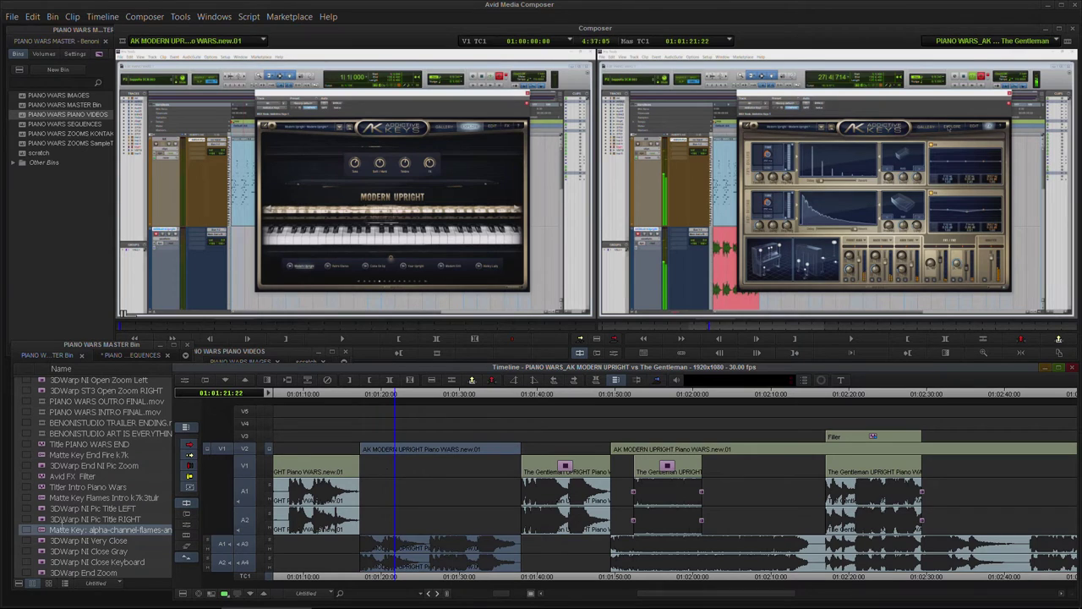
pyautogui.moveTo(44, 554); pyautogui.dragTo(420, 449)
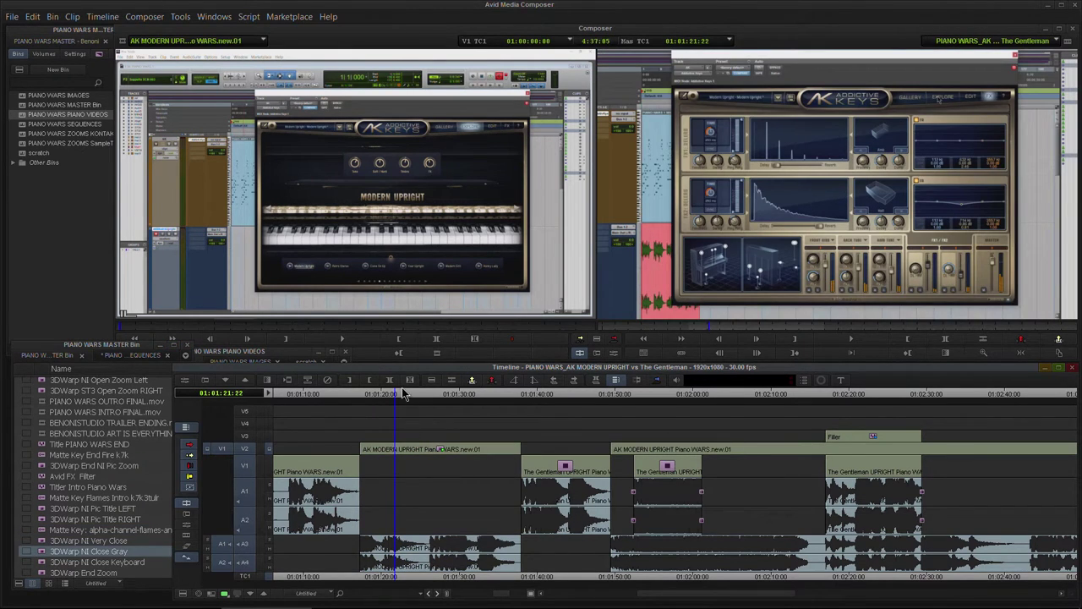
pyautogui.moveTo(394, 393); pyautogui.dragTo(418, 412)
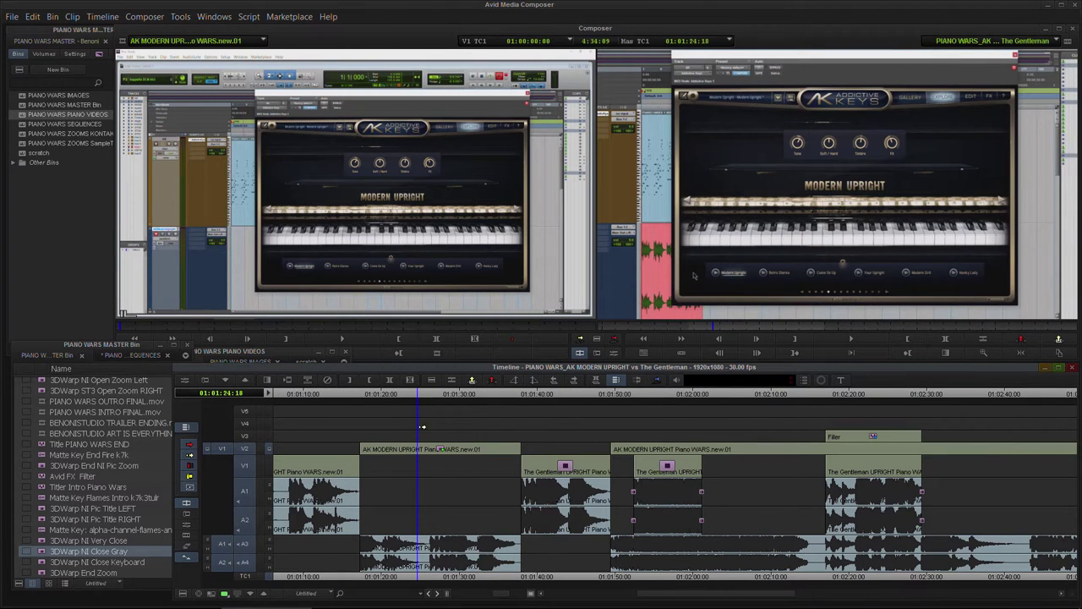
# - Split the remaining AK MODERN UPRIGHT clip at 01:01:52:12 and trim the second part's start to the end of the next Gentleman clip
pyautogui.moveTo(499, 599); pyautogui.dragTo(443, 593)
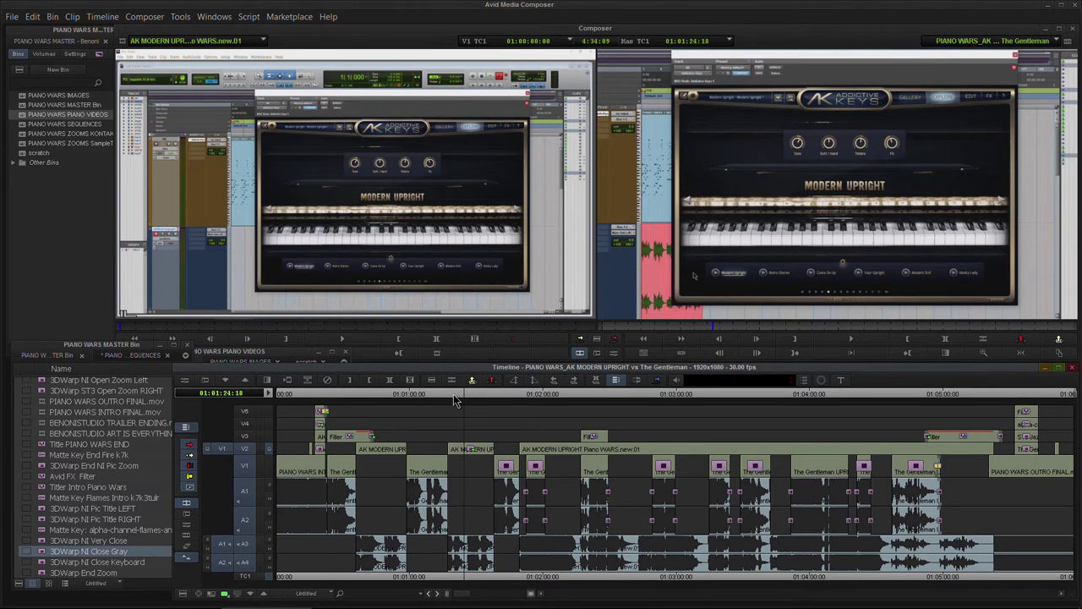
pyautogui.click(503, 394)
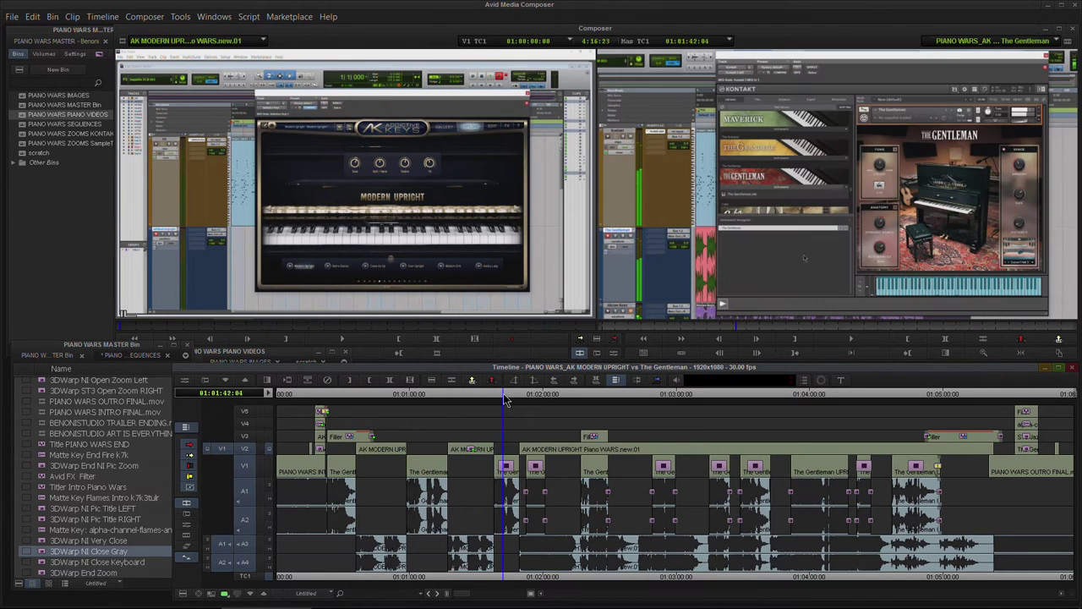
pyautogui.moveTo(508, 395); pyautogui.dragTo(429, 409)
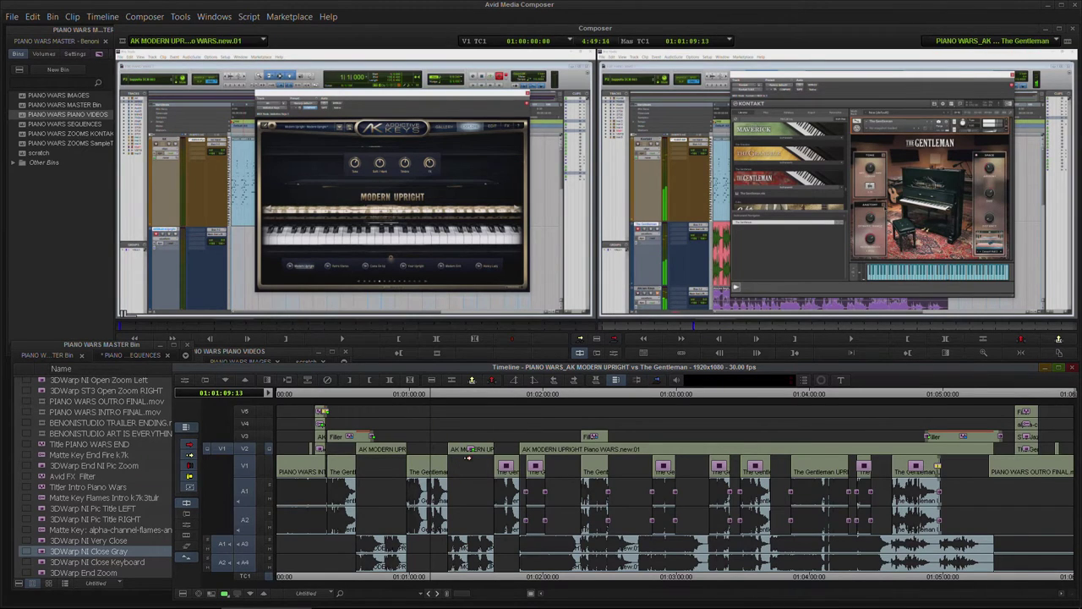
pyautogui.click(507, 446)
pyautogui.click(524, 444)
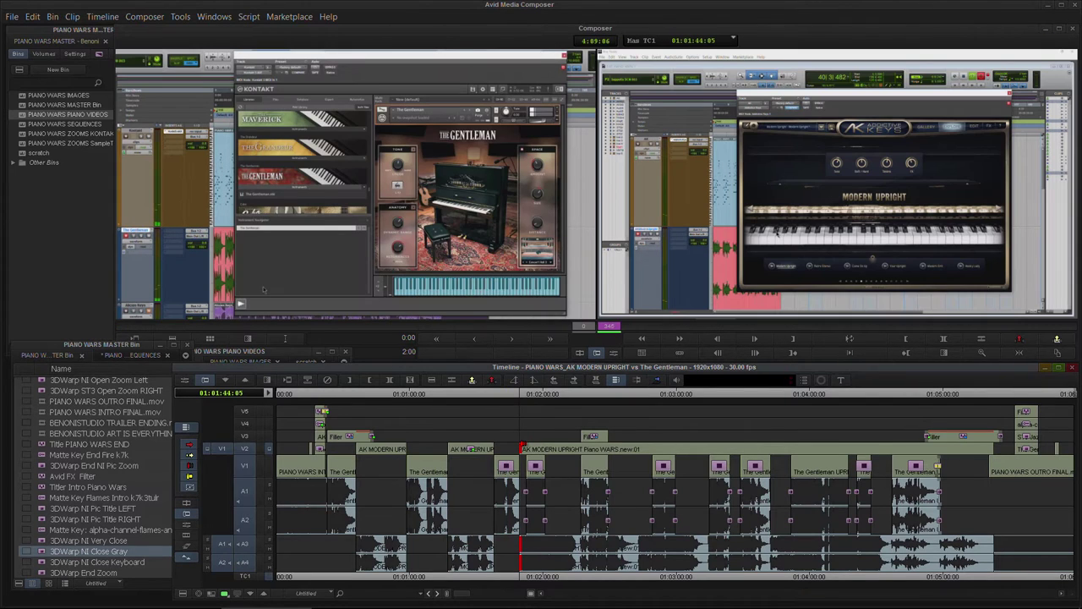
pyautogui.moveTo(526, 445); pyautogui.dragTo(524, 449)
pyautogui.click(524, 392)
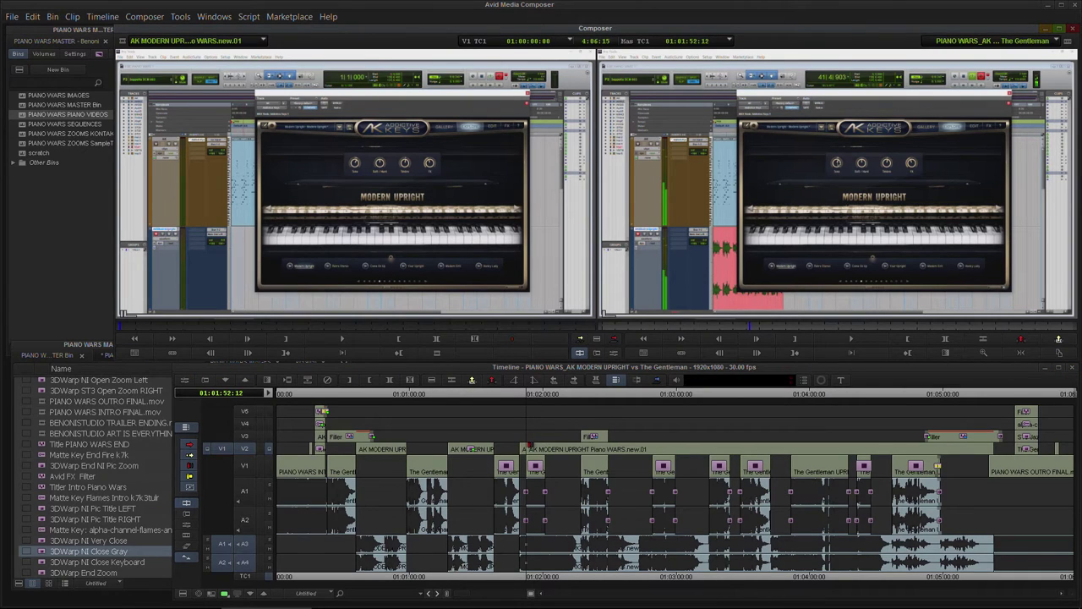
pyautogui.click(529, 447)
pyautogui.moveTo(556, 449); pyautogui.dragTo(557, 449)
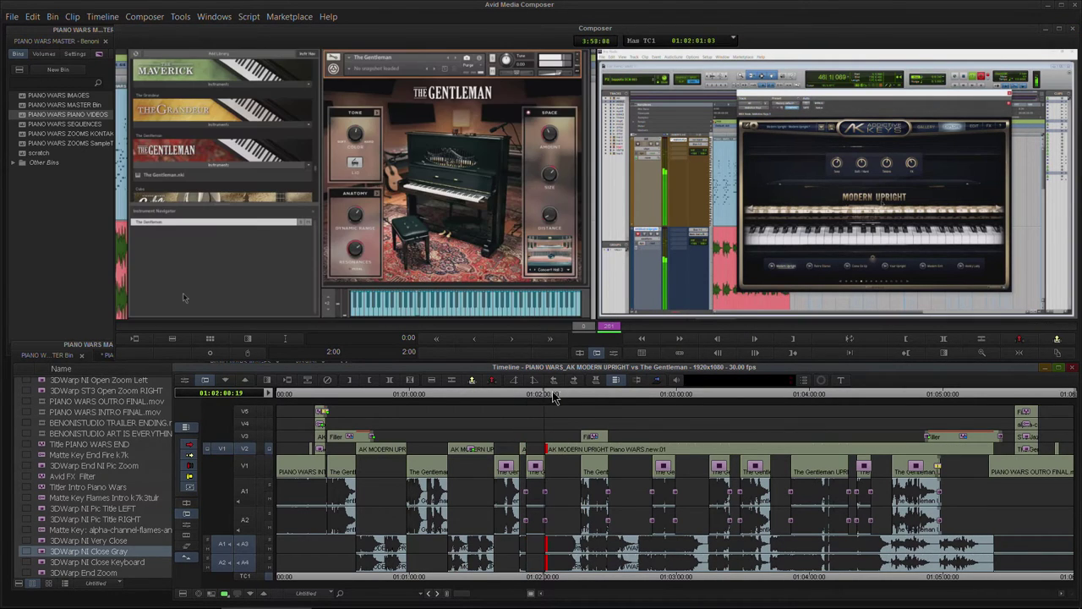
# - Split the AK MODERN UPRIGHT clip at 01:02:16:29 and trim the following part's start to the end of the Gentleman clip beneath the V3 filler
pyautogui.click(577, 394)
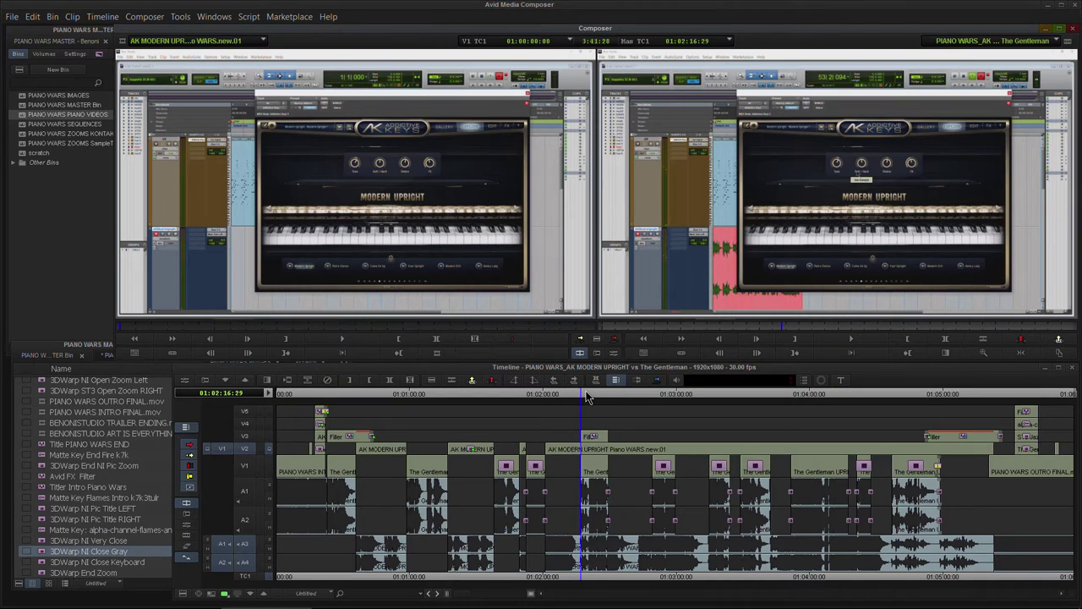
pyautogui.click(584, 446)
pyautogui.moveTo(589, 446); pyautogui.dragTo(616, 448)
pyautogui.click(618, 394)
# - Turn on video monitoring for track V6 and review the closing titles, the opening titles and the edited AK MODERN UPRIGHT segments
pyautogui.click(632, 394)
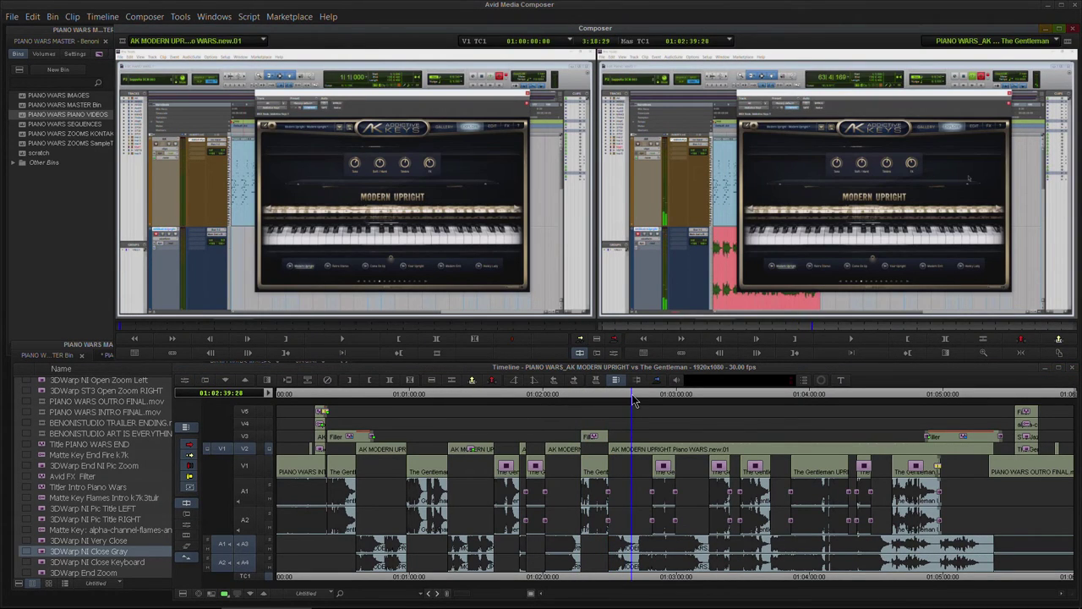
pyautogui.moveTo(629, 394); pyautogui.dragTo(607, 416)
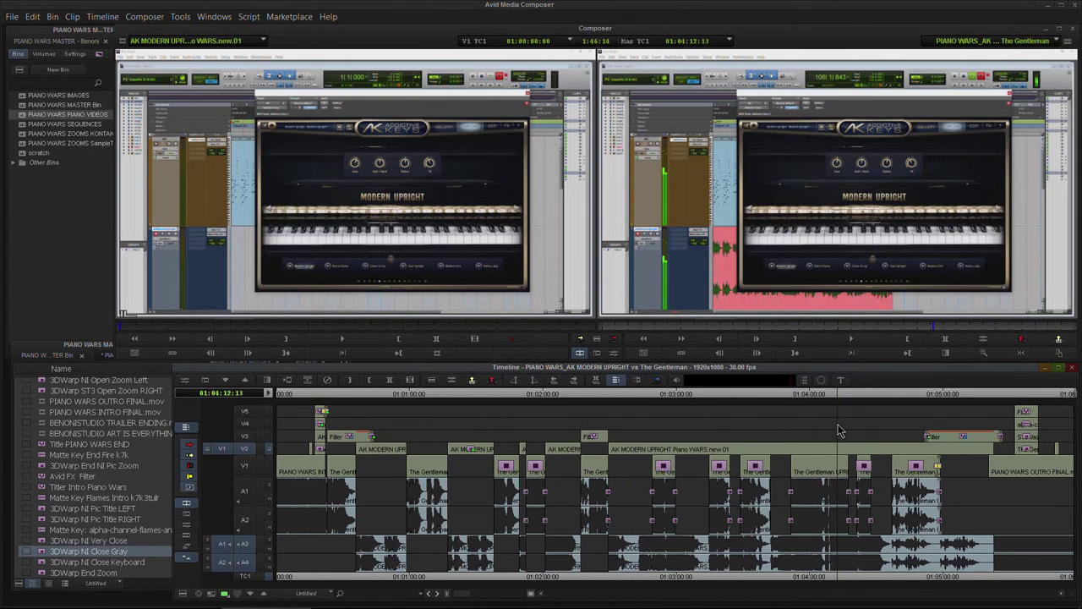
pyautogui.click(708, 446)
pyautogui.click(1025, 394)
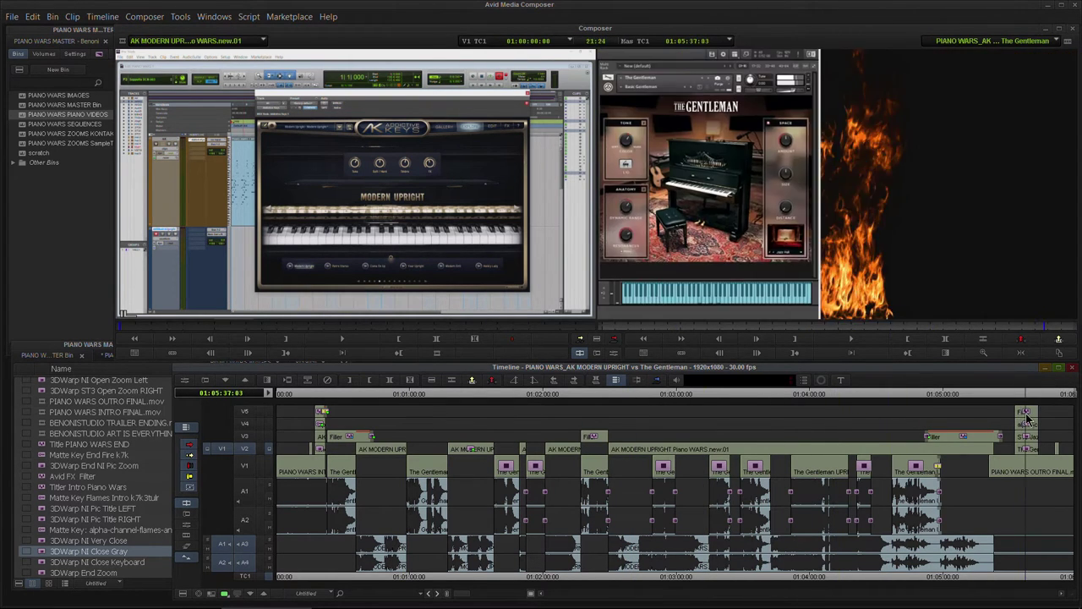
pyautogui.click(269, 411)
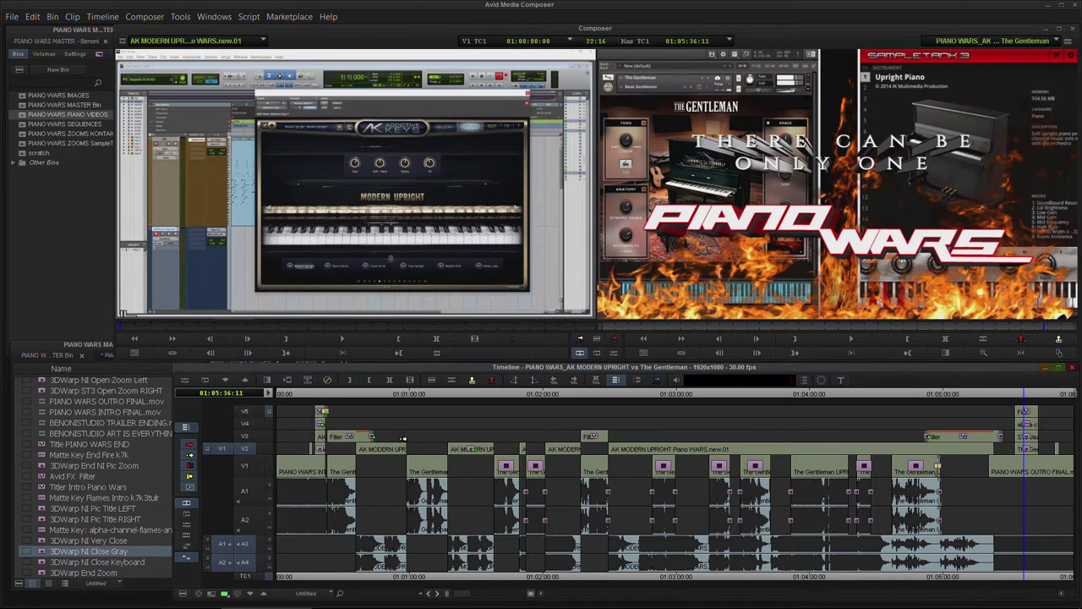
pyautogui.click(325, 398)
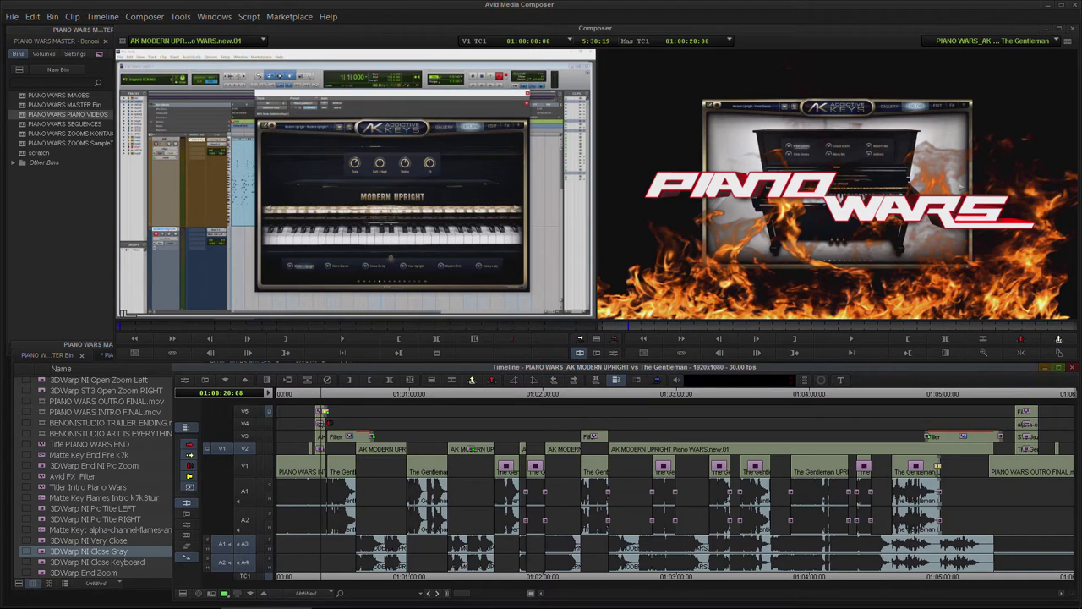
pyautogui.moveTo(289, 395); pyautogui.dragTo(689, 404)
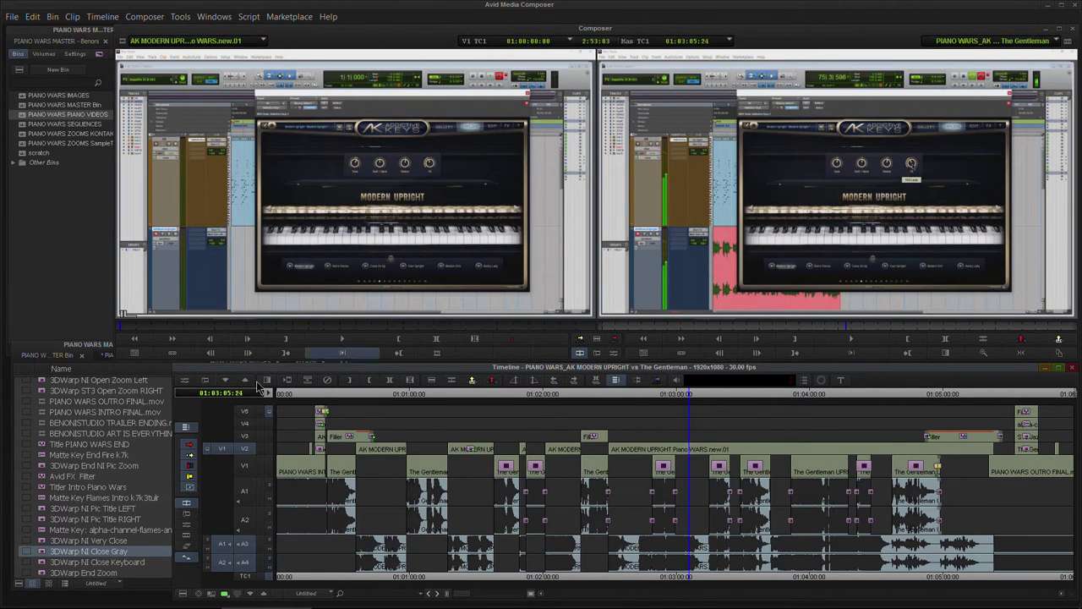
# - Bring up the PIANO WARS SEQUENCES bin, widen it and load the NI The Gentleman vs IK JazzUpright sequence
pyautogui.click(52, 361)
pyautogui.click(114, 355)
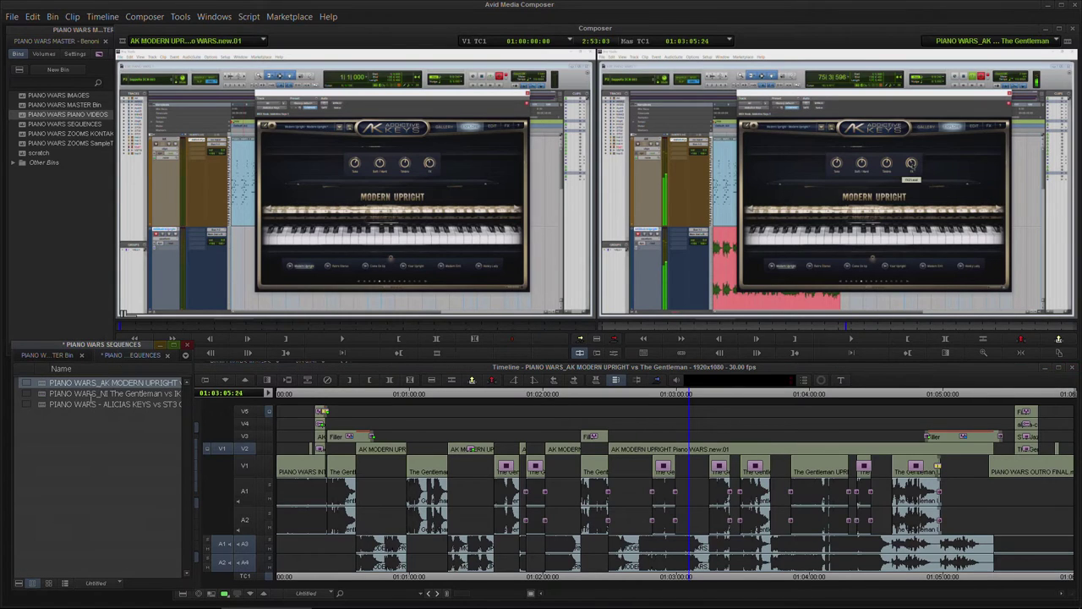
pyautogui.click(43, 394)
pyautogui.moveTo(193, 417); pyautogui.dragTo(203, 440)
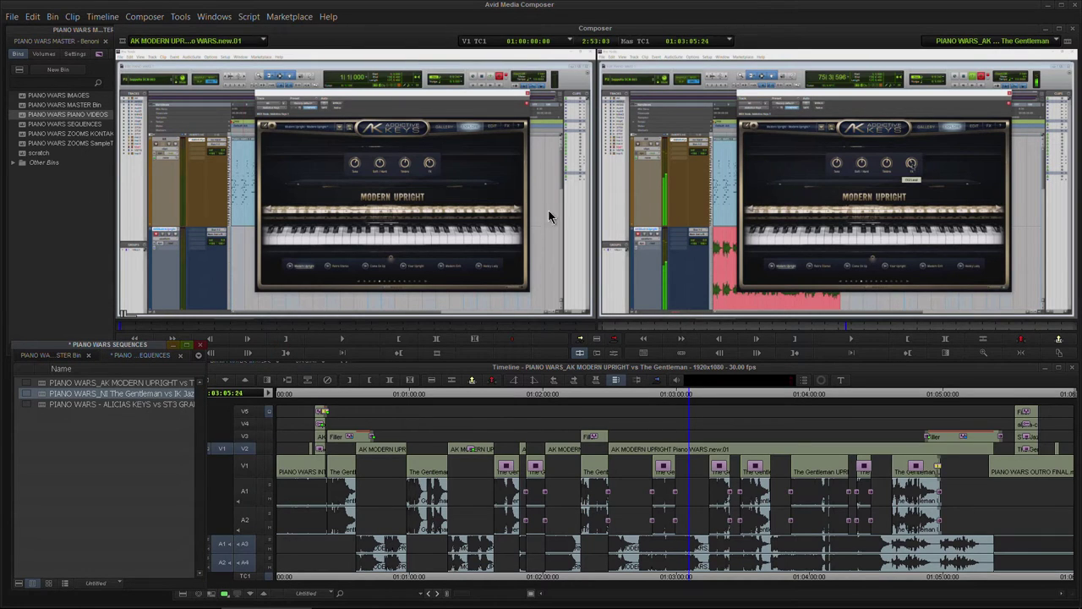
pyautogui.moveTo(683, 394); pyautogui.dragTo(514, 404)
pyautogui.doubleClick(41, 395)
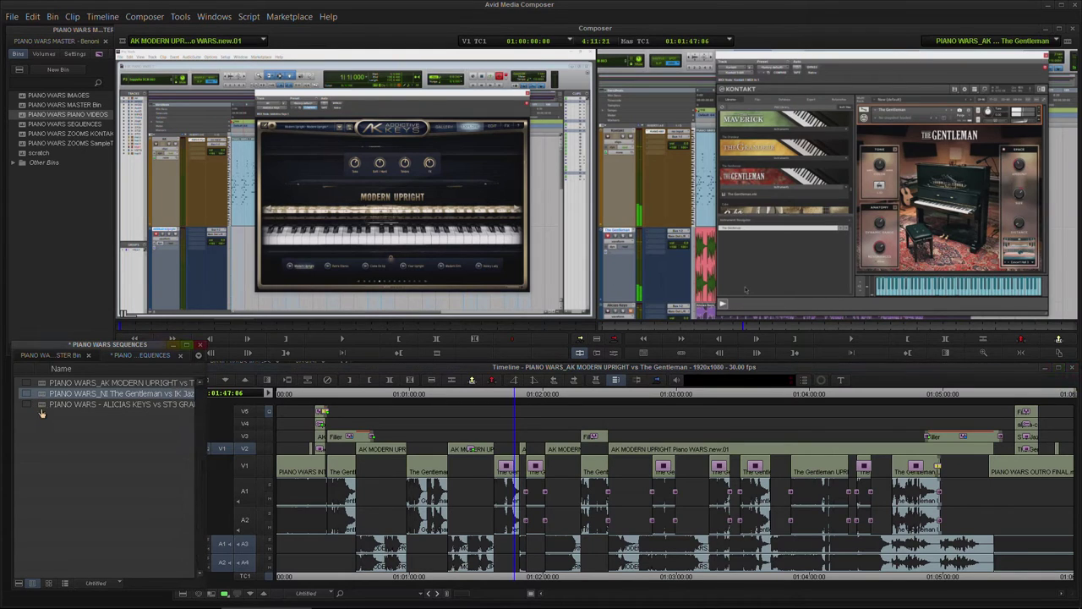
# - Review the finished Gentleman vs JazzUpright sequence's zoomed ST3 UPRIGHT segments and compare its layout with the AK MODERN UPRIGHT sequence
pyautogui.click(319, 393)
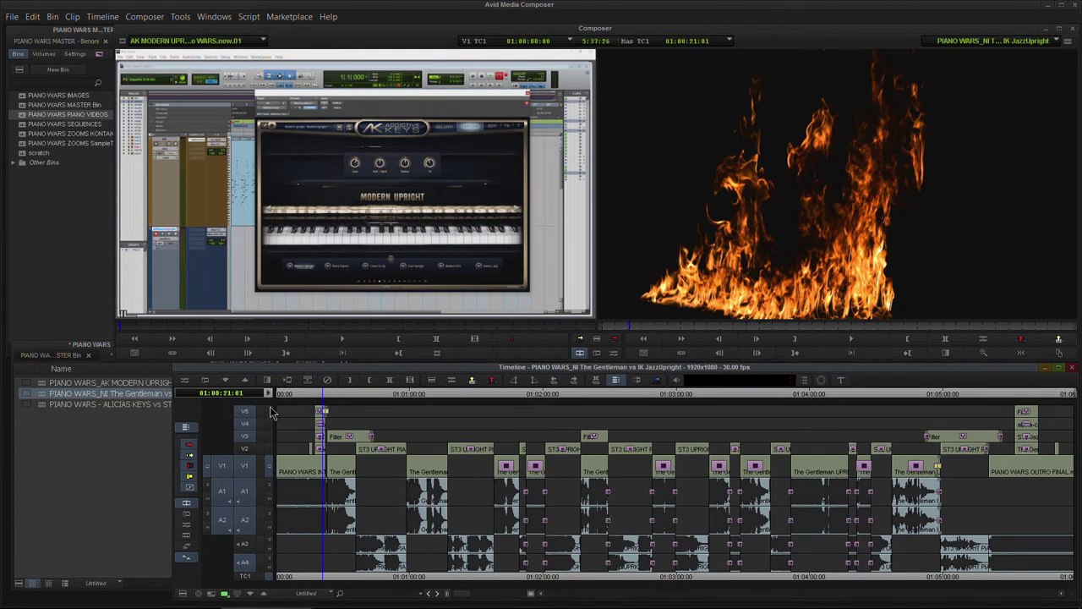
pyautogui.moveTo(322, 398); pyautogui.dragTo(644, 398)
pyautogui.press('space')
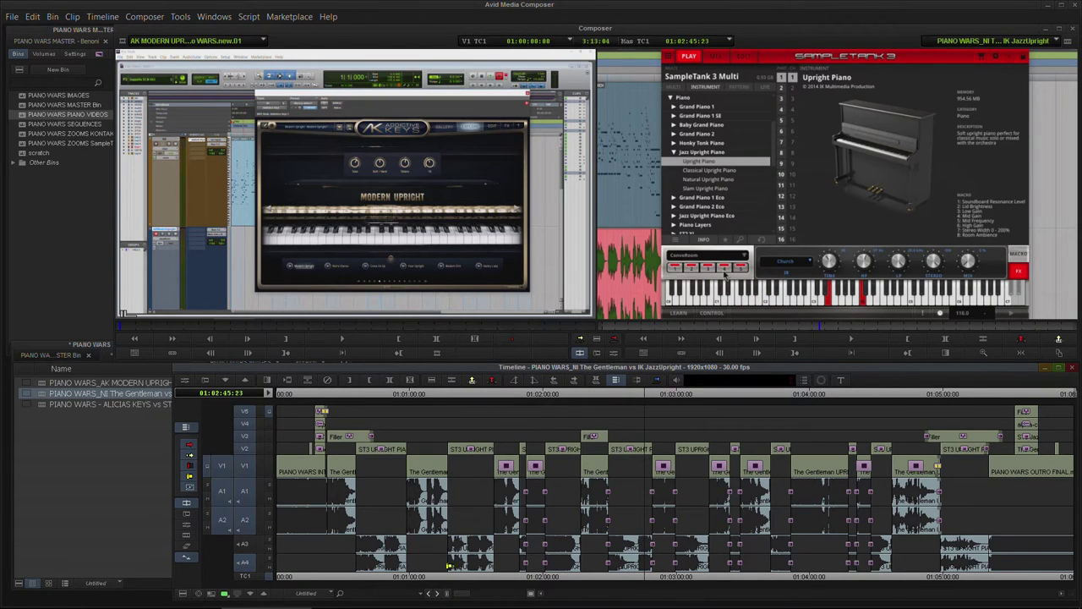
pyautogui.click(690, 398)
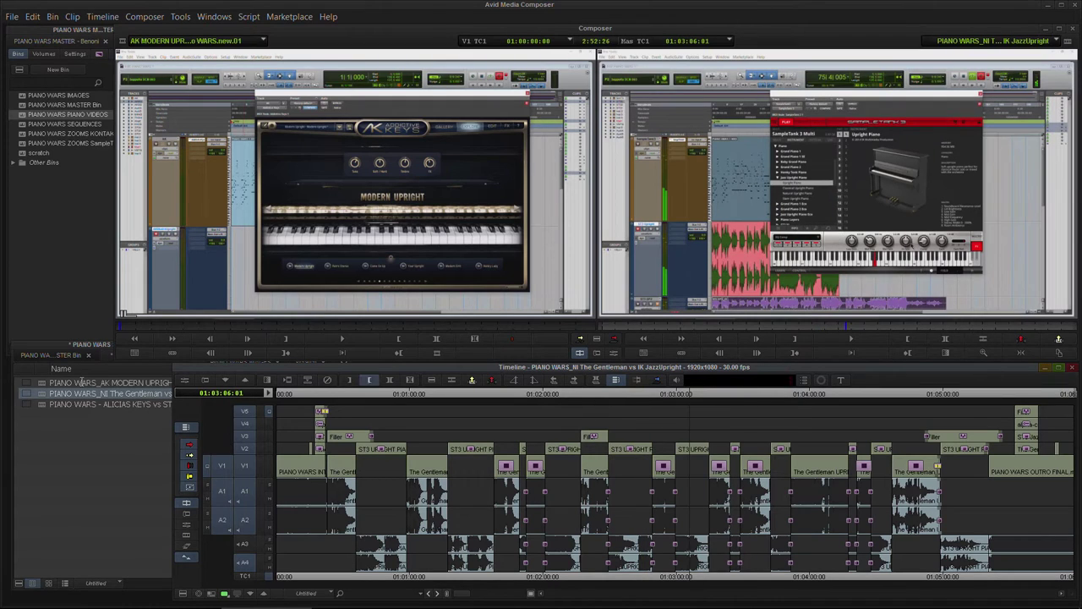
pyautogui.doubleClick(44, 385)
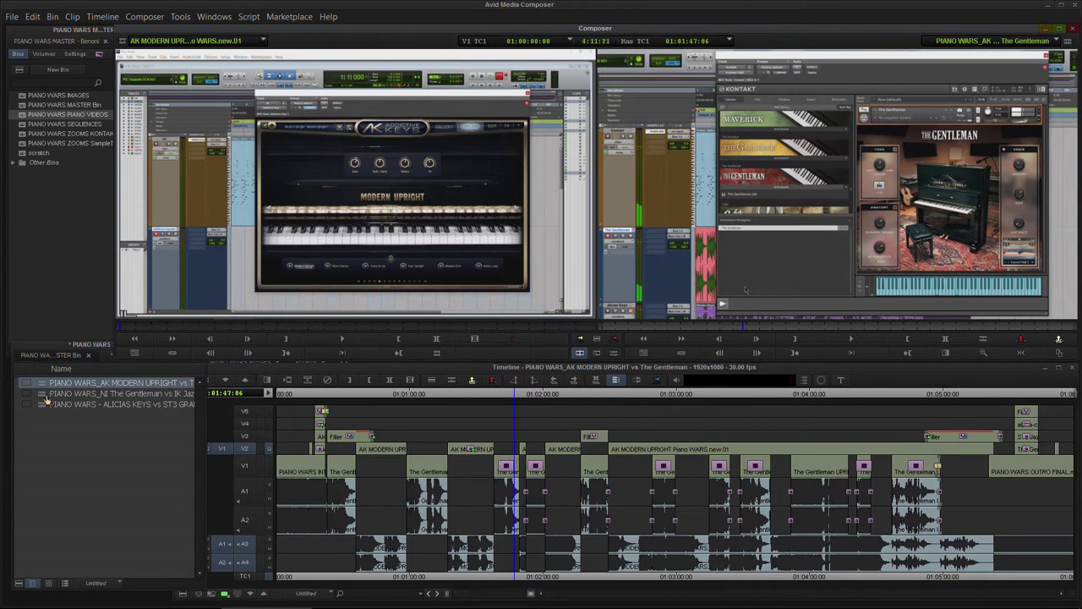
pyautogui.doubleClick(46, 394)
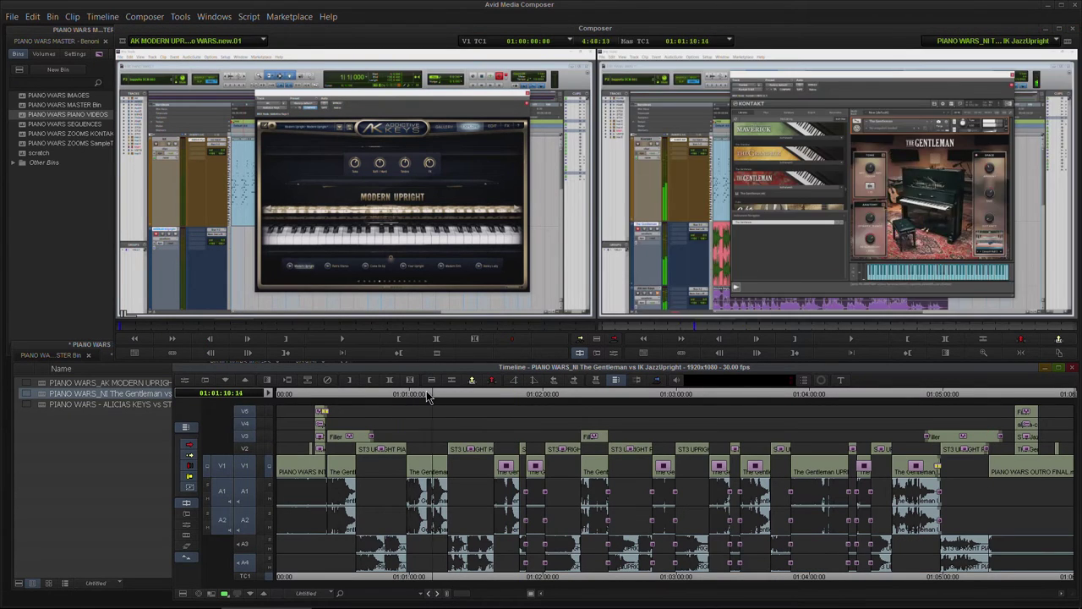
pyautogui.click(358, 429)
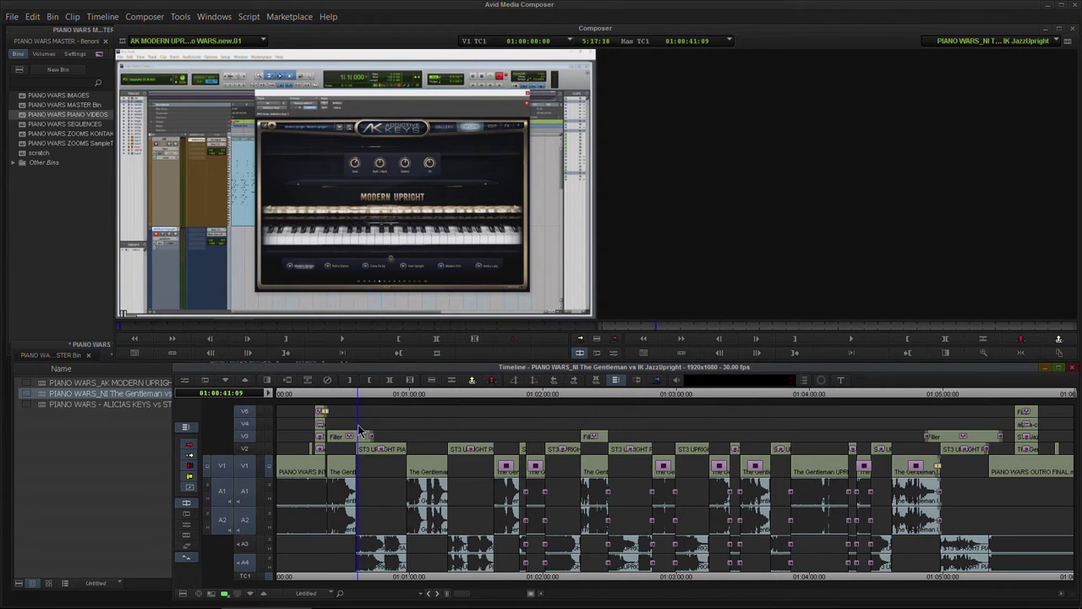
# - Create a new sequence in the PIANO WARS SEQUENCES bin named PIANO WARS_Kontakt Concert Grand vs MiniGrand
pyautogui.rightClick(88, 493)
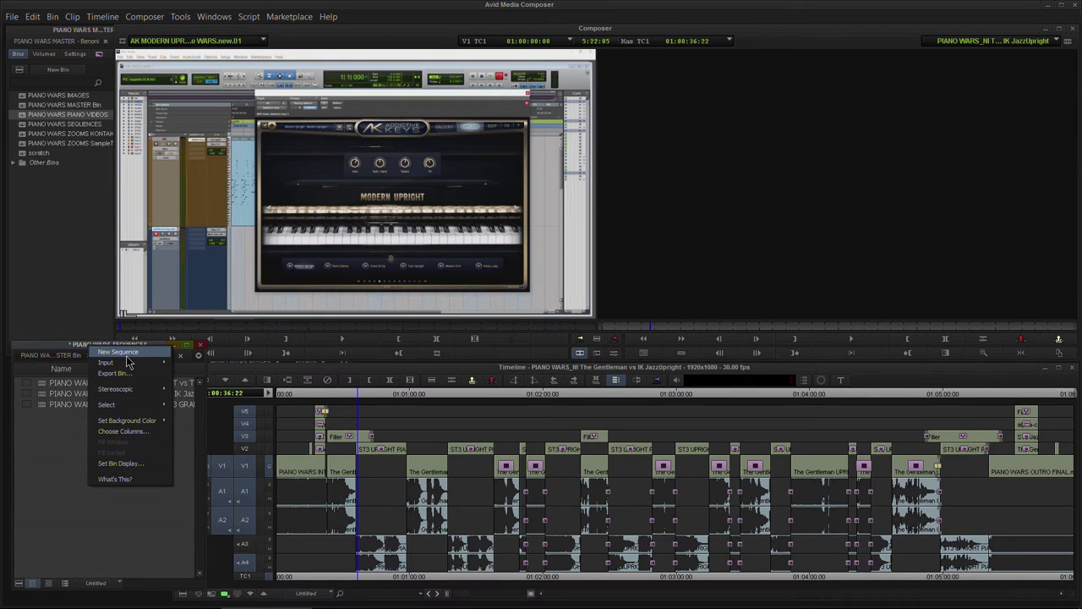
pyautogui.click(123, 353)
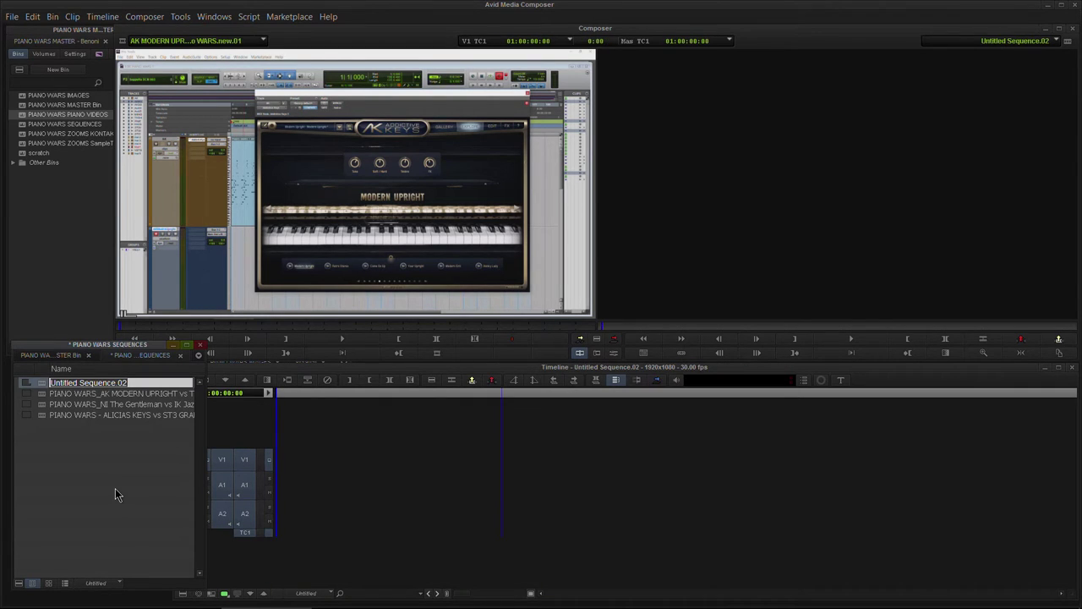
pyautogui.write('PIANO')
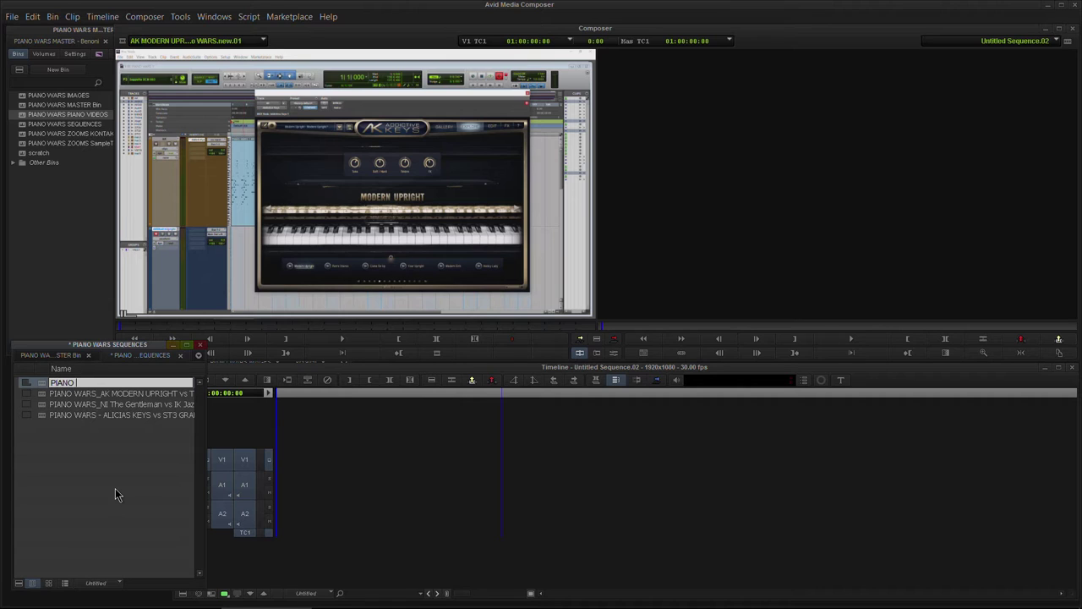
pyautogui.write(' WARS_Kontakt Concert Grand vs')
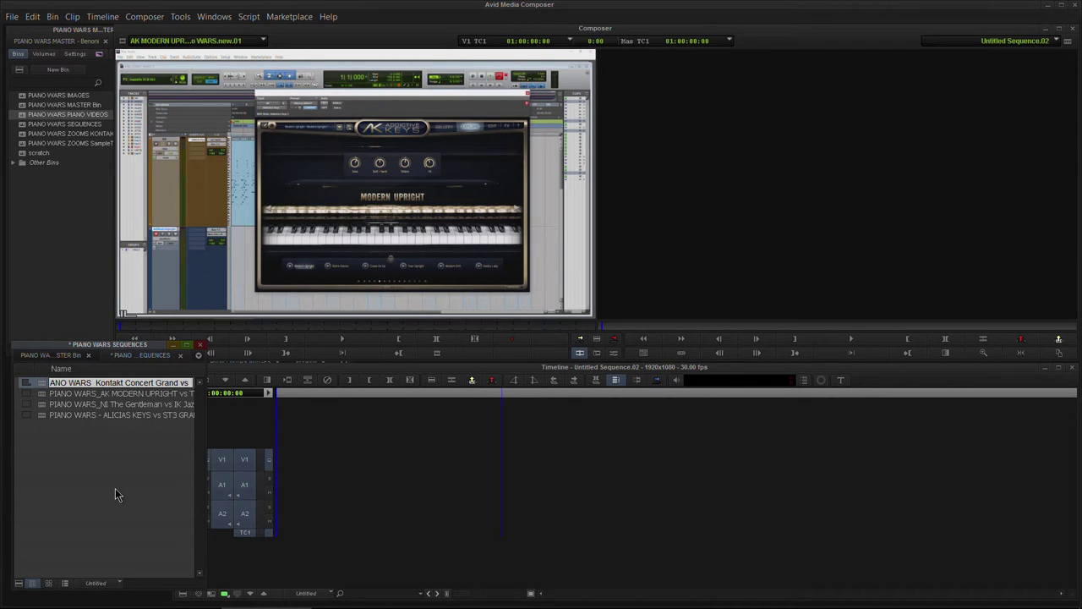
pyautogui.write(' Mini')
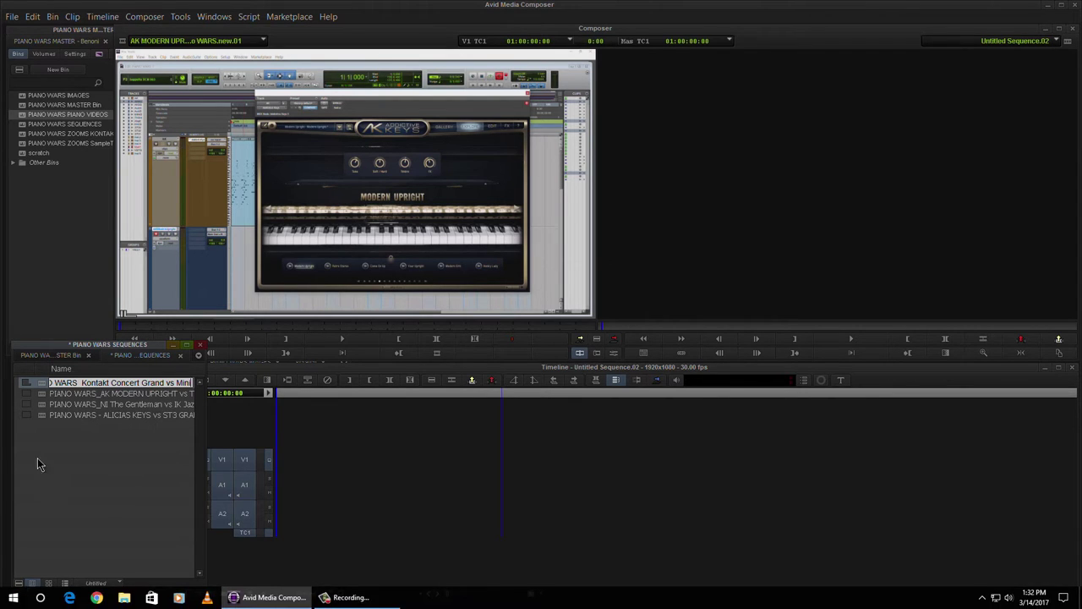
pyautogui.write('Grand')
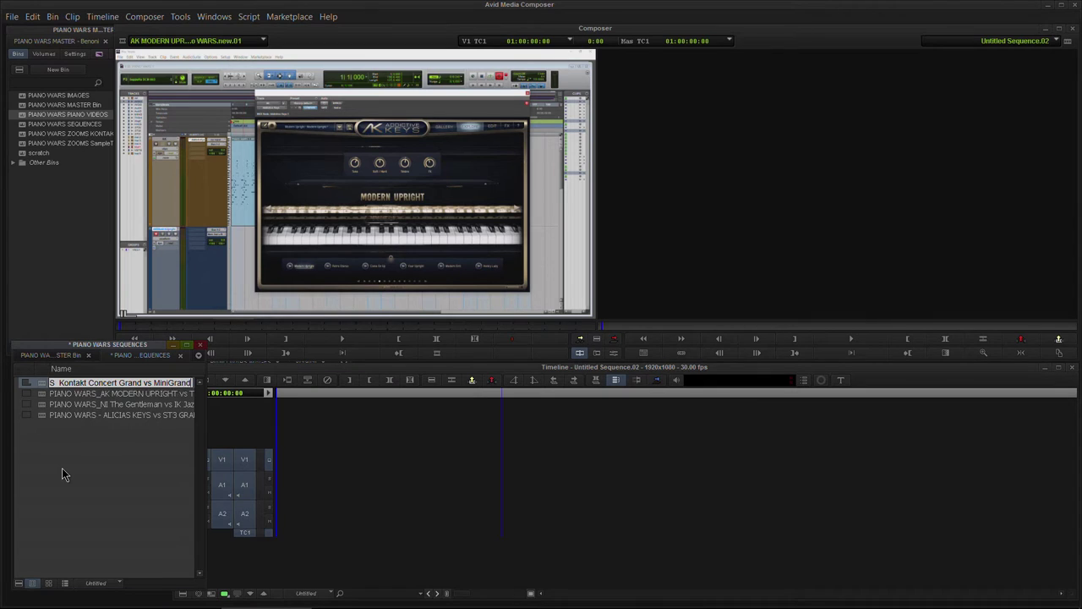
pyautogui.press('Return')
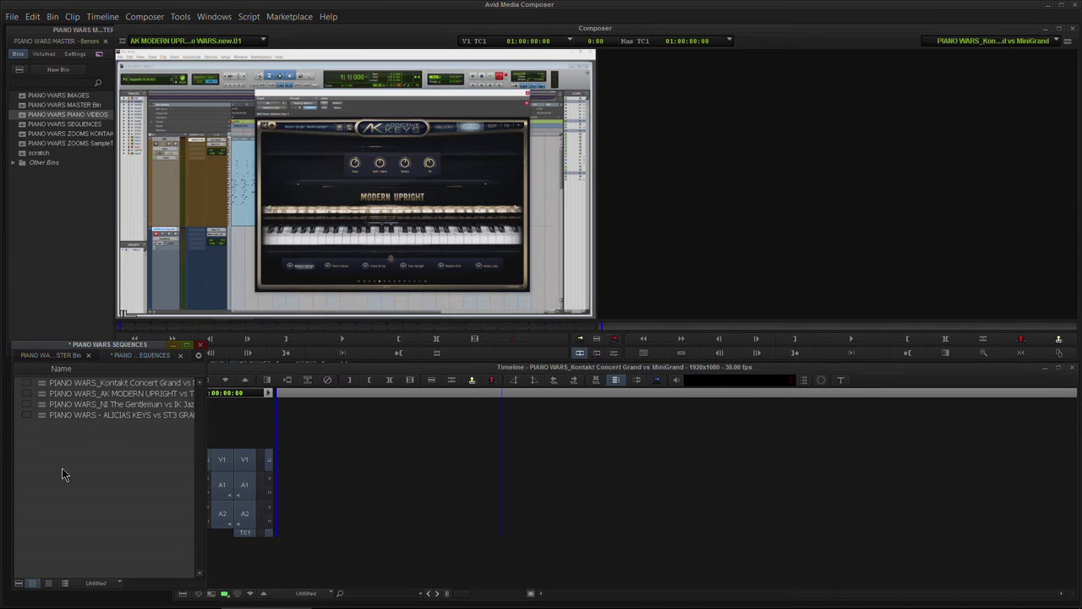
# - Load the finished NI The Gentleman vs IK JazzUpright sequence as the source for the new sequence
pyautogui.click(44, 385)
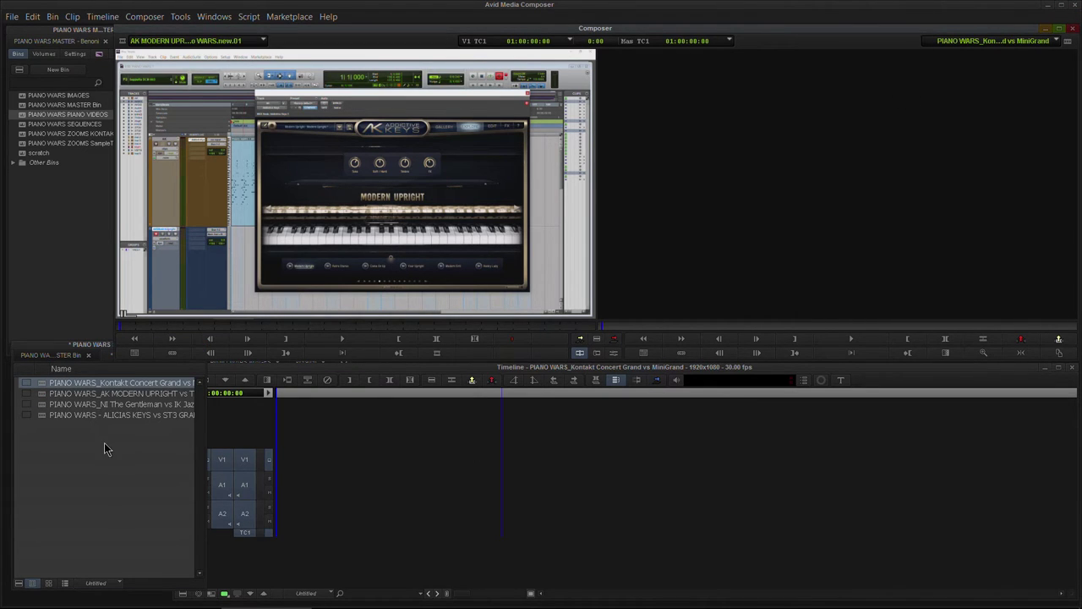
pyautogui.click(47, 416)
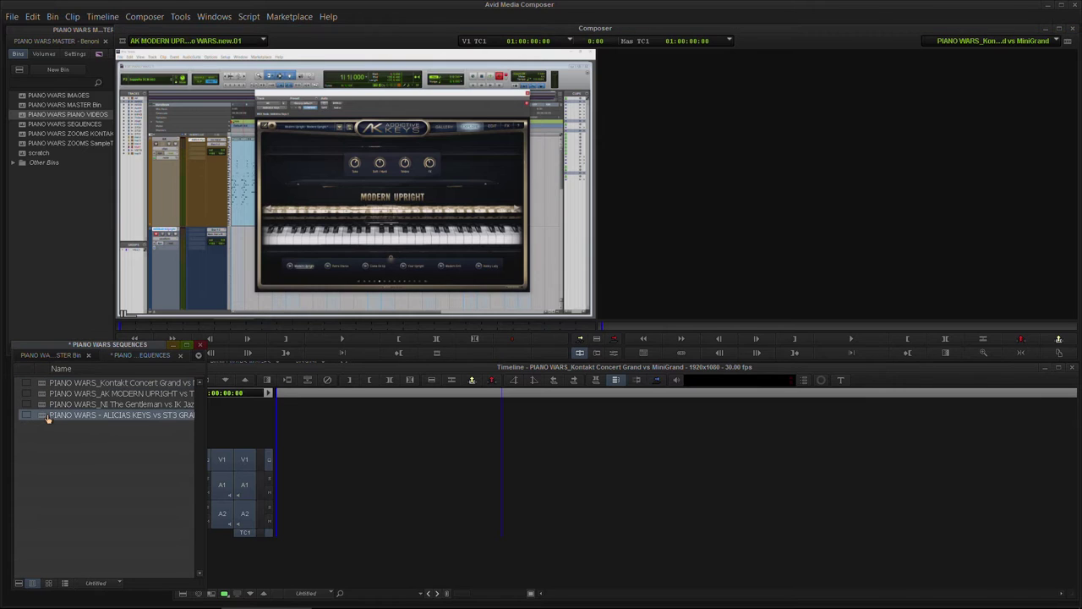
pyautogui.press('Up')
pyautogui.moveTo(42, 412); pyautogui.dragTo(302, 314)
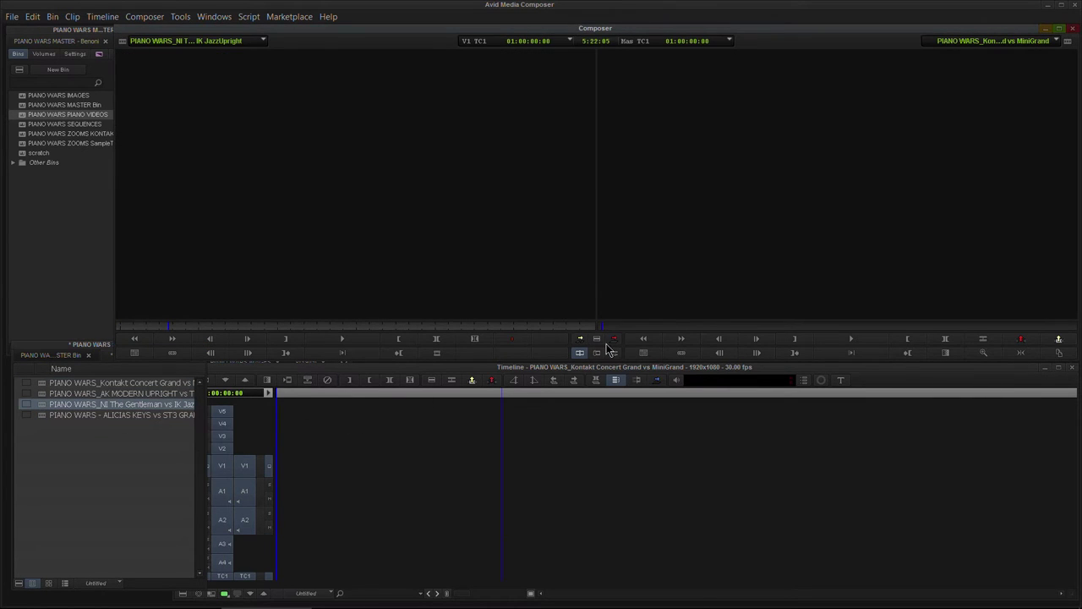
# - Overwrite the marked portion of the Gentleman vs JazzUpright source into the new sequence and check its opening seconds
pyautogui.moveTo(199, 328); pyautogui.dragTo(313, 325)
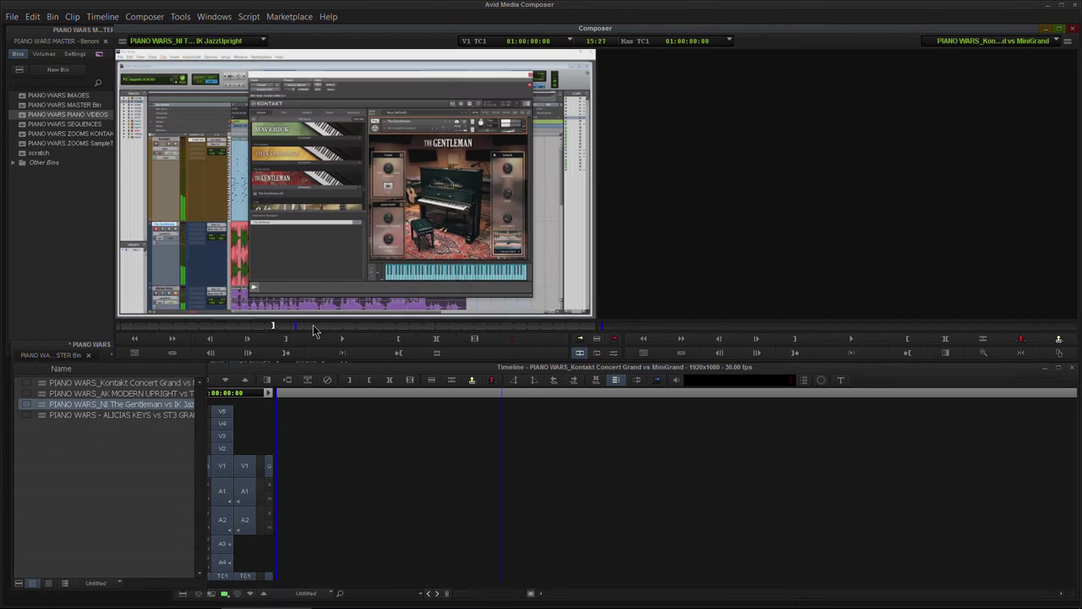
pyautogui.click(610, 342)
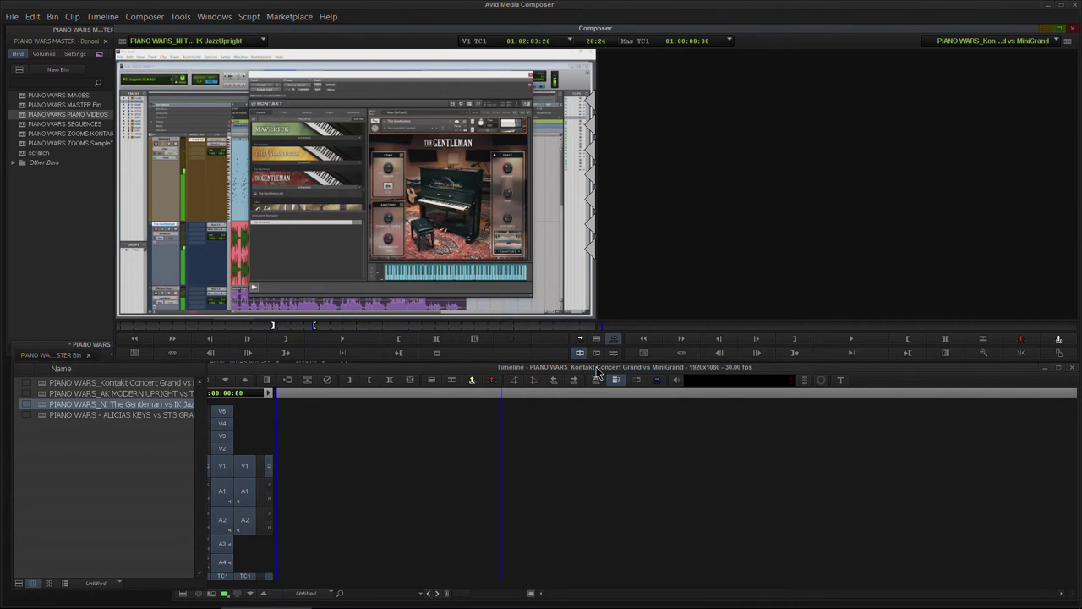
pyautogui.moveTo(750, 395); pyautogui.dragTo(338, 419)
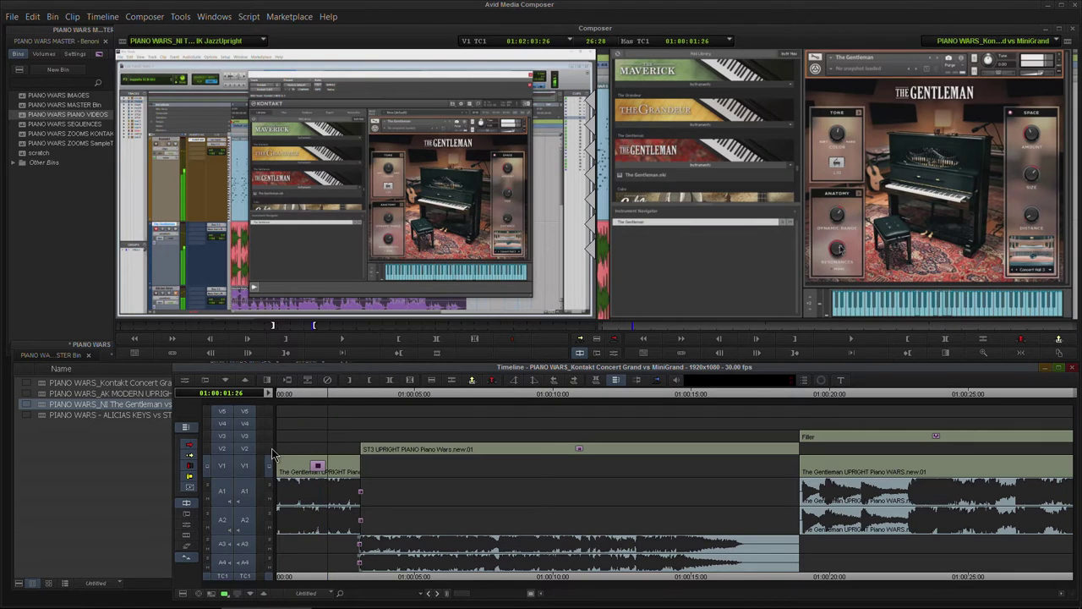
# - Turn on video monitoring for track V2 and compare the new sequence's content with the original Gentleman vs JazzUpright sequence
pyautogui.click(269, 449)
pyautogui.moveTo(385, 393)
pyautogui.mouseDown()
pyautogui.moveTo(750, 386)
pyautogui.moveTo(986, 408)
pyautogui.moveTo(408, 419)
pyautogui.moveTo(390, 409)
pyautogui.mouseUp()
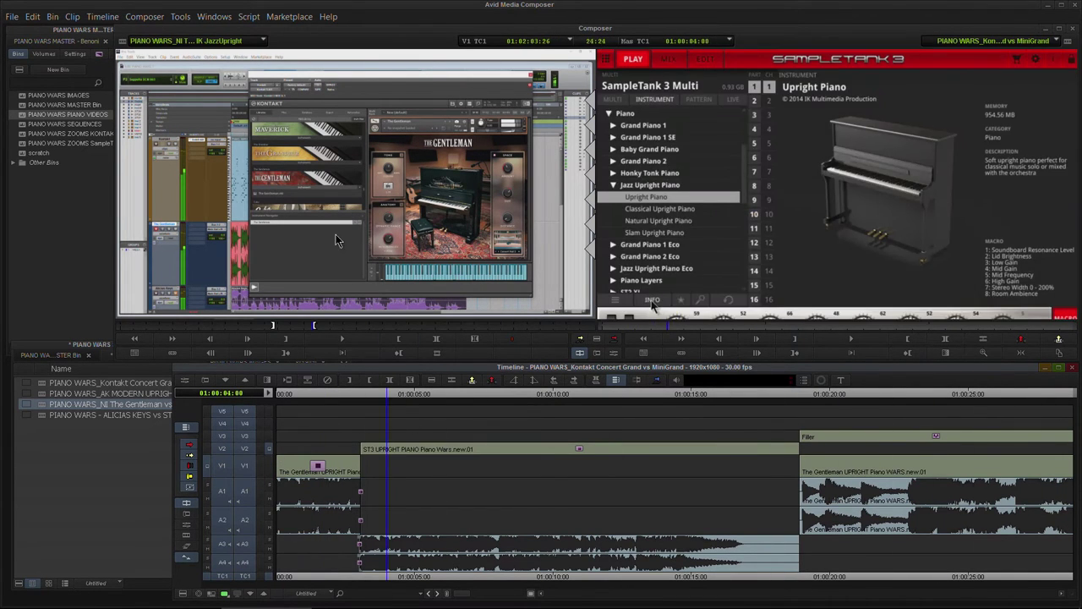
pyautogui.doubleClick(39, 406)
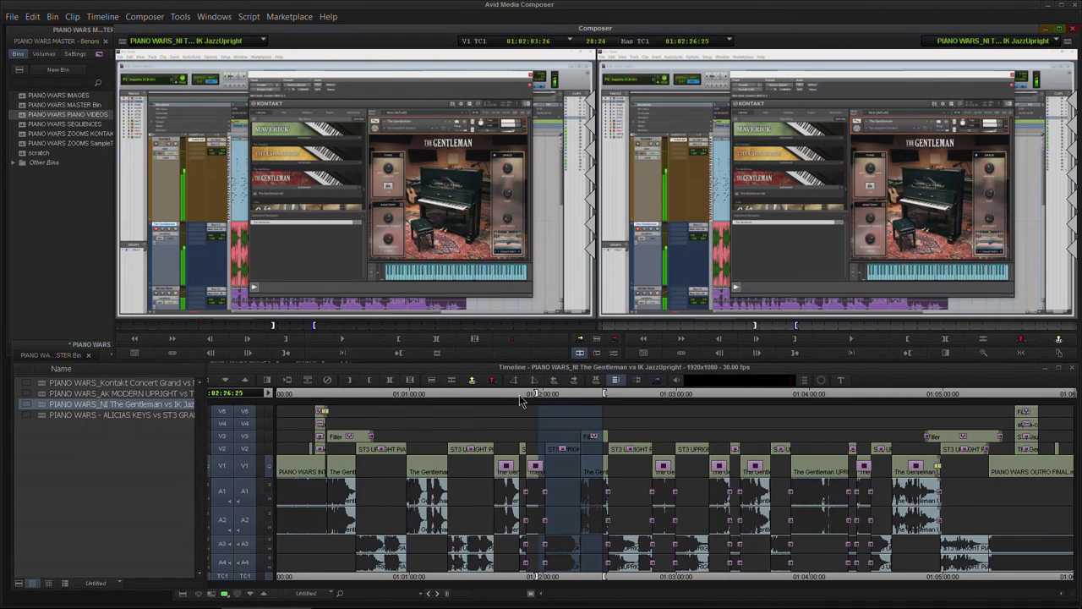
pyautogui.doubleClick(42, 385)
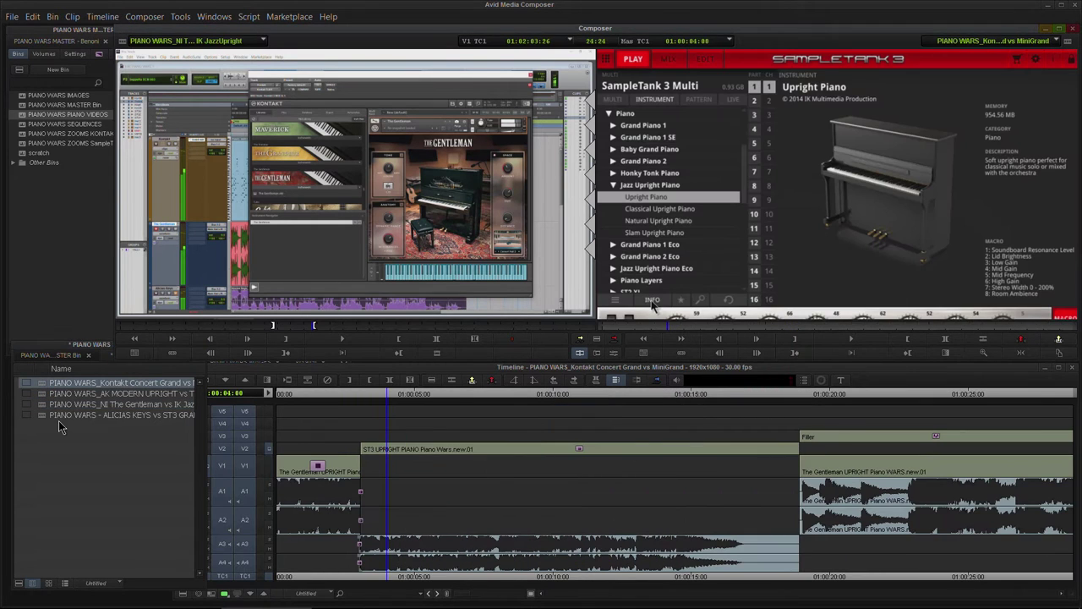
pyautogui.moveTo(372, 396); pyautogui.dragTo(578, 398)
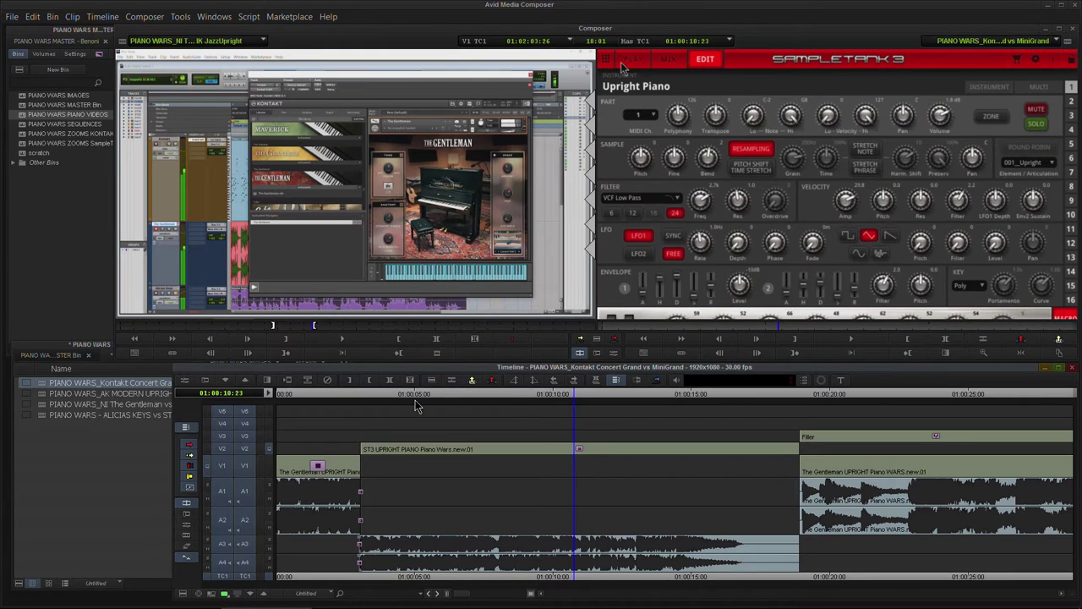
# - Clear the source's in and out marks and overwrite the entire Gentleman vs JazzUpright sequence from the new sequence's start
pyautogui.press('Home')
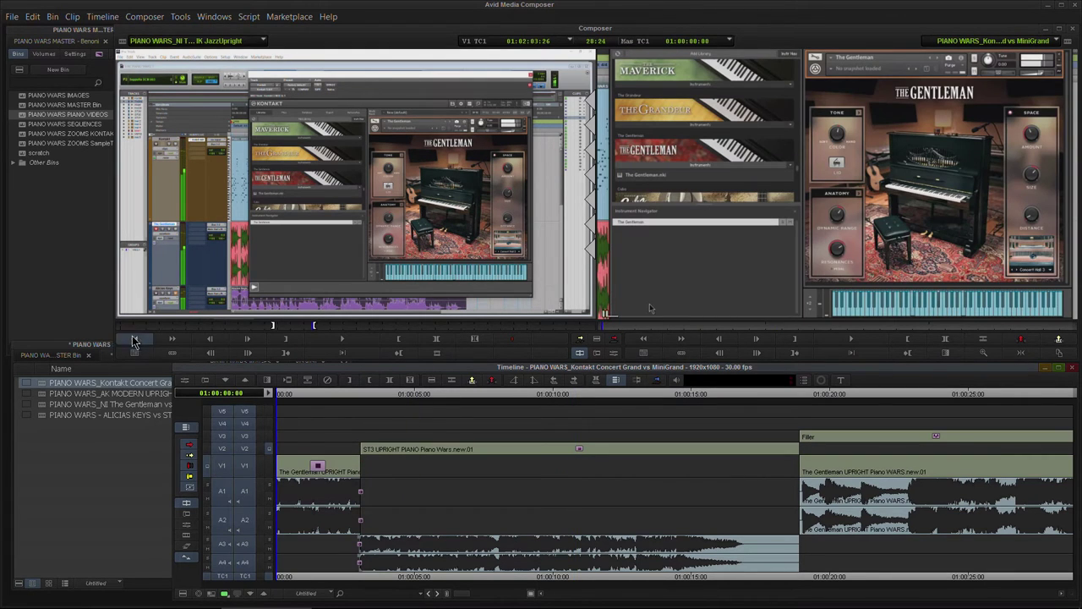
pyautogui.click(297, 320)
pyautogui.press('g')
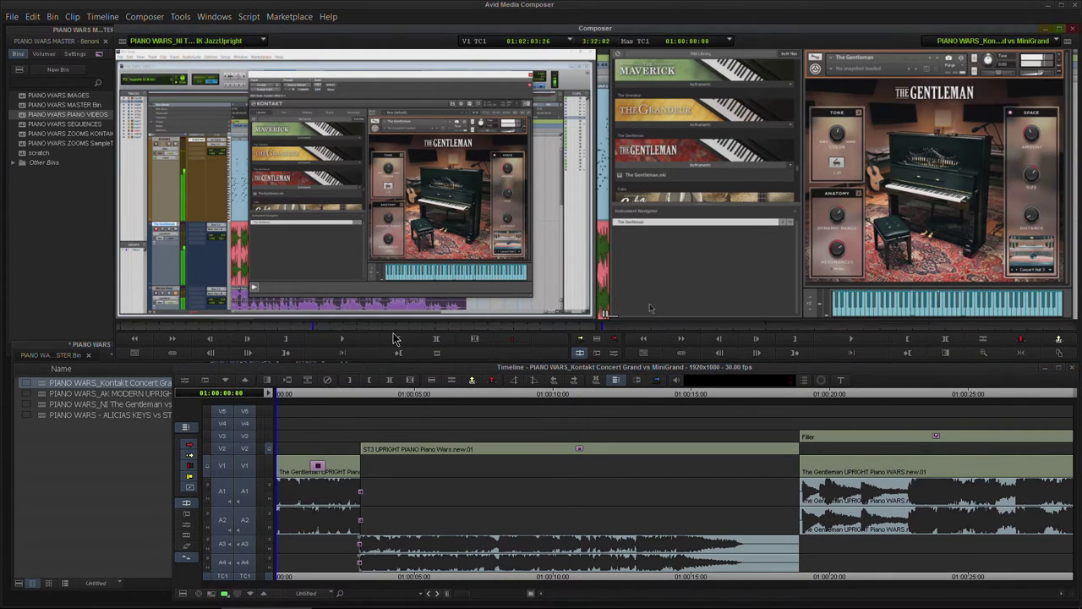
pyautogui.press('Home')
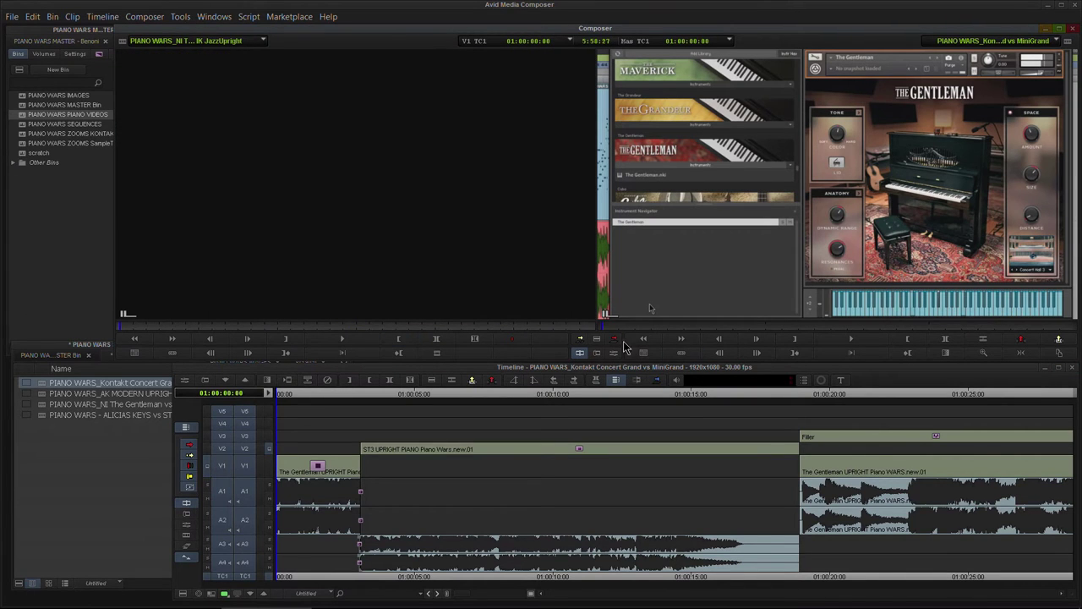
pyautogui.click(615, 342)
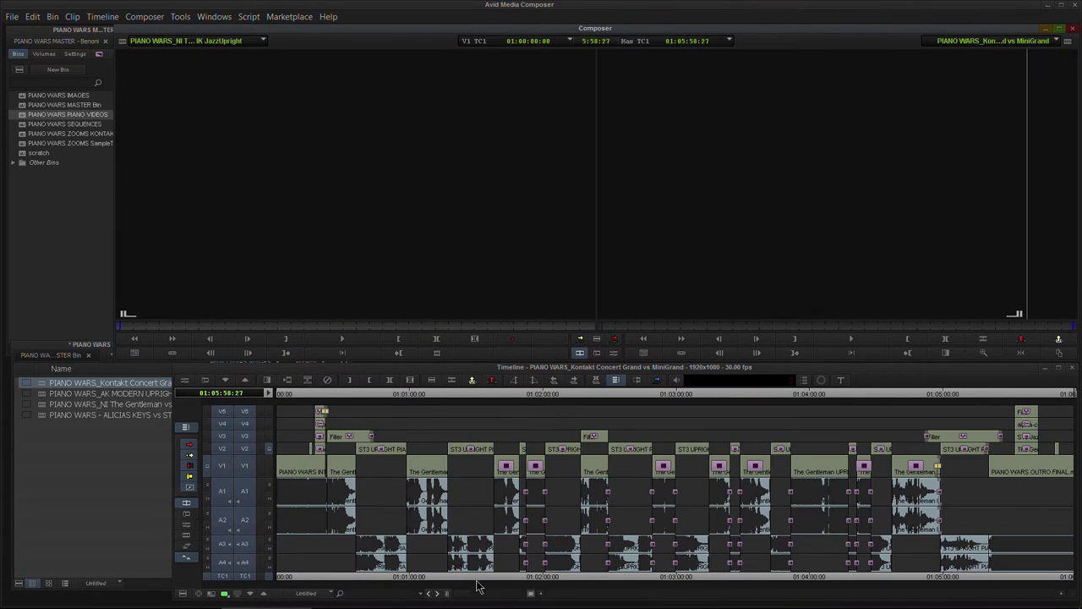
# - Park the position at 01:00:22:29, where the first The Gentleman clip begins on V1
pyautogui.click(384, 394)
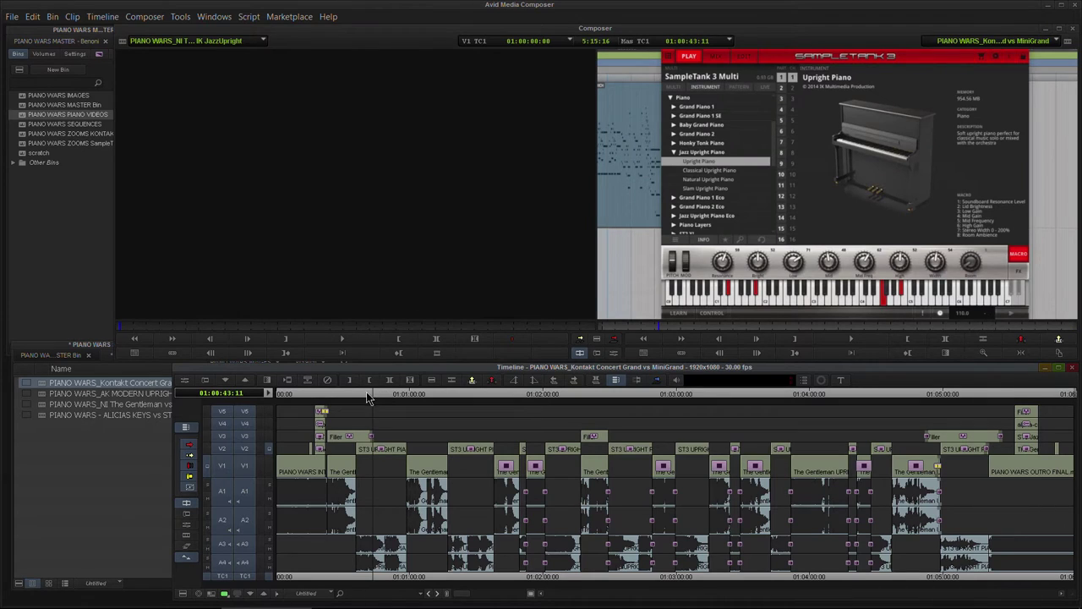
pyautogui.click(326, 395)
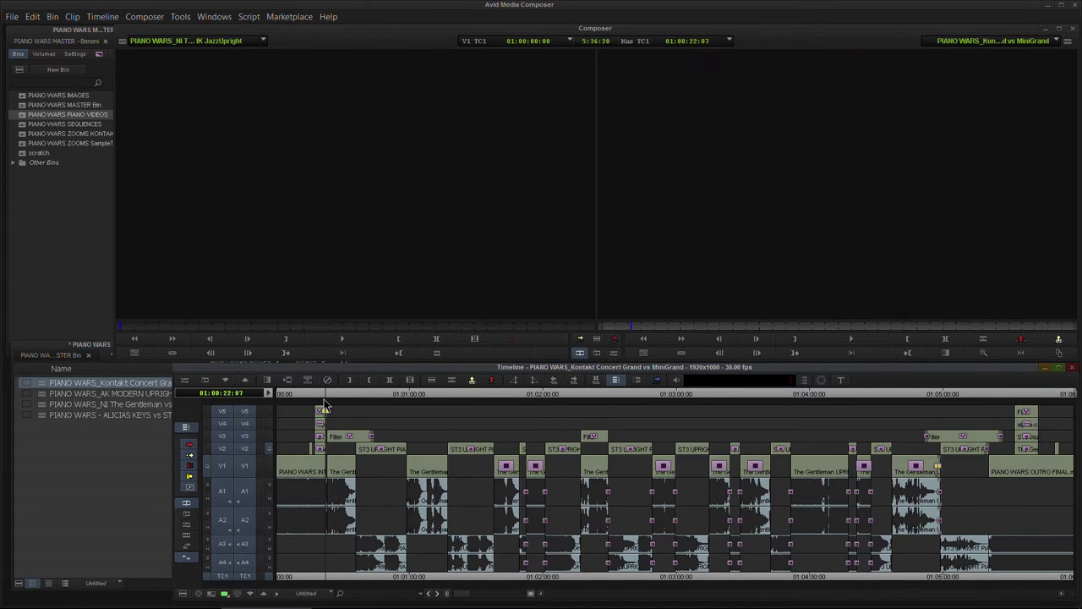
pyautogui.click(328, 398)
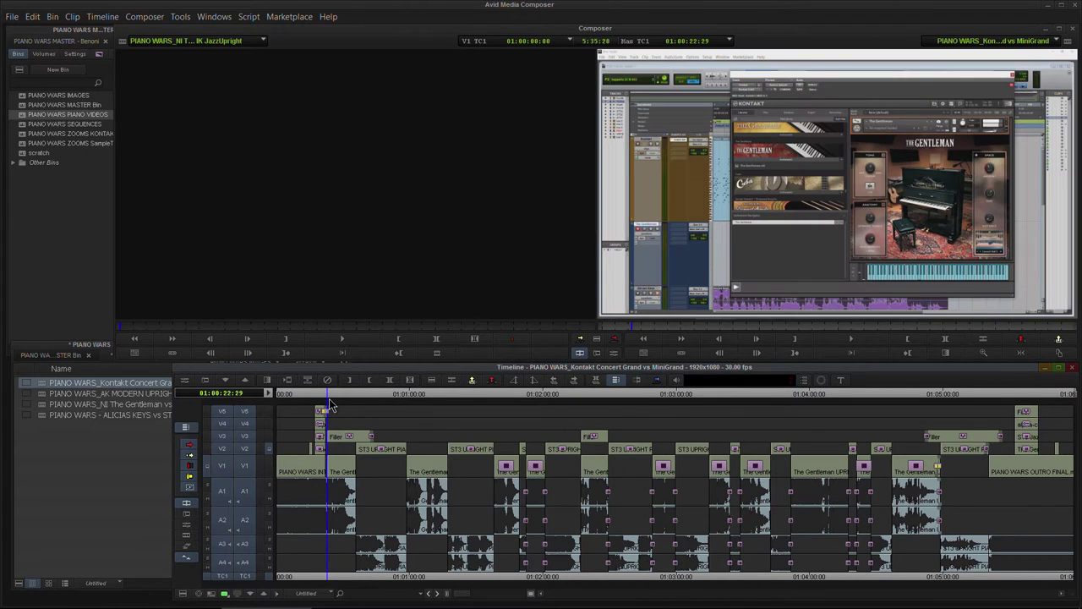
# - Bring up the PIANO WARS PIANO VIDEOS bin and load the KONTAKT CONCERT GRAND PIANO WARS.new.01 clip as the source
pyautogui.click(95, 455)
pyautogui.click(50, 355)
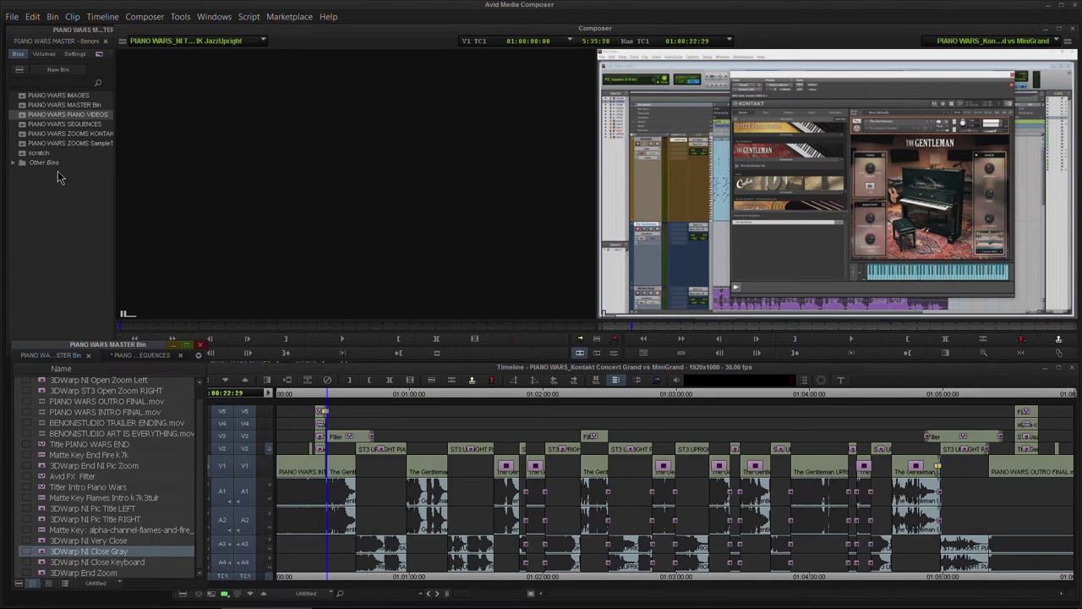
pyautogui.doubleClick(24, 113)
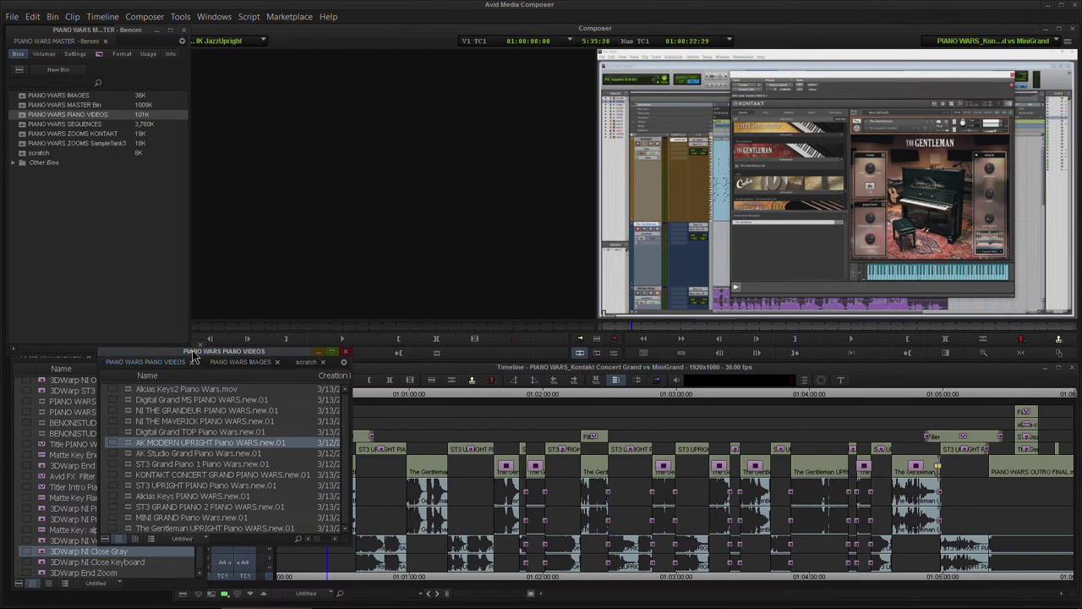
pyautogui.moveTo(193, 352); pyautogui.dragTo(146, 344)
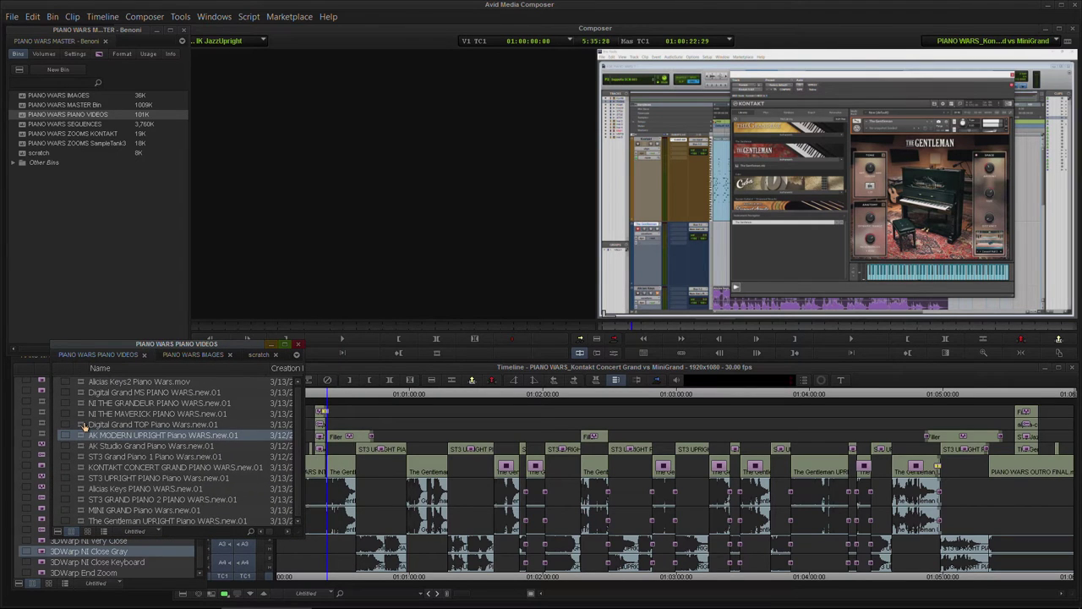
pyautogui.doubleClick(85, 470)
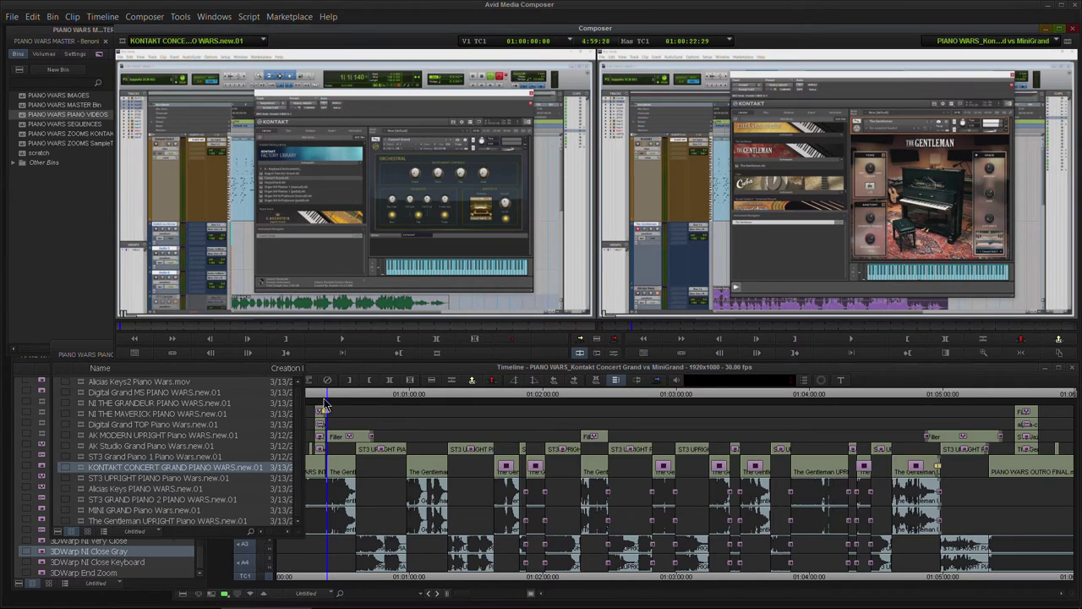
# - Zoom in on the first Gentleman clip's start and enable only record tracks V1, A1 and A2 for the edit
pyautogui.click(324, 400)
pyautogui.moveTo(463, 594); pyautogui.dragTo(520, 594)
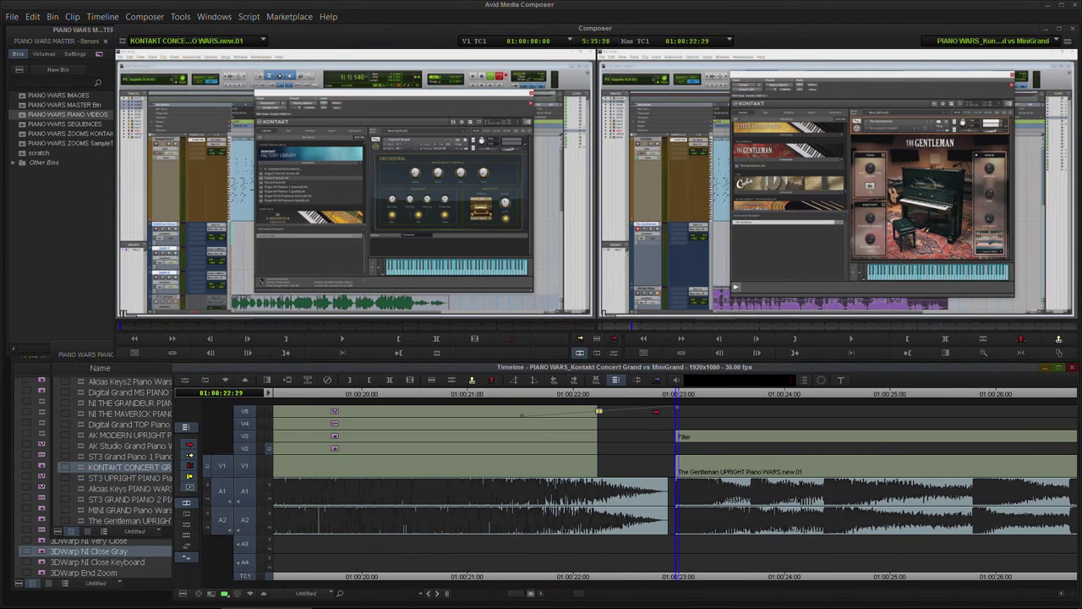
pyautogui.moveTo(682, 393); pyautogui.dragTo(678, 394)
pyautogui.moveTo(247, 408); pyautogui.dragTo(245, 575)
pyautogui.click(250, 472)
pyautogui.click(247, 496)
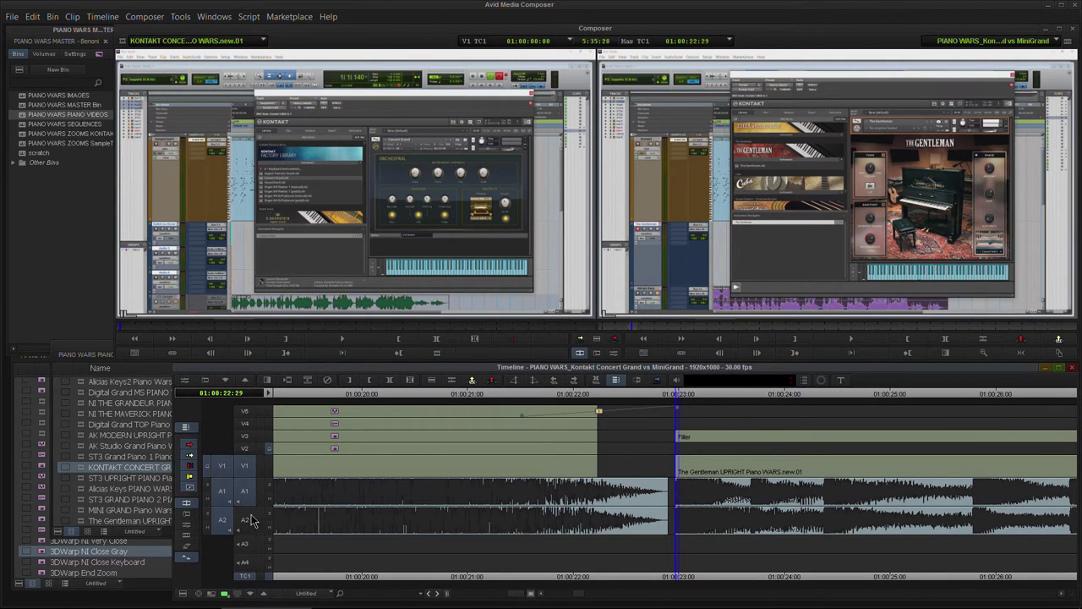
pyautogui.click(250, 520)
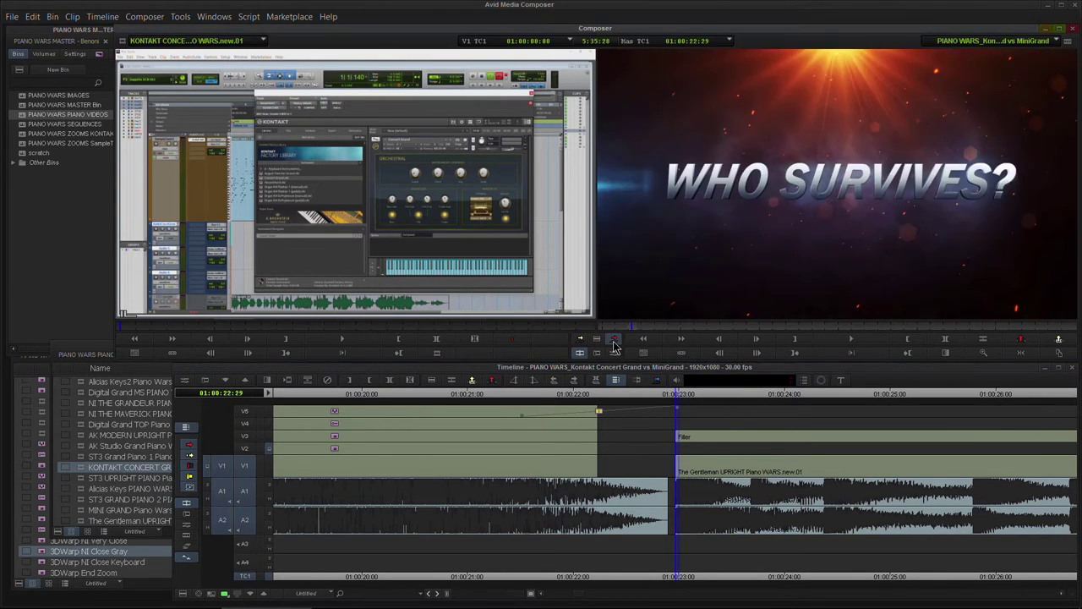
# - Overwrite the Kontakt Concert Grand clip onto V1, A1 and A2 from 01:00:22:29 and check it across the whole timeline
pyautogui.click(615, 346)
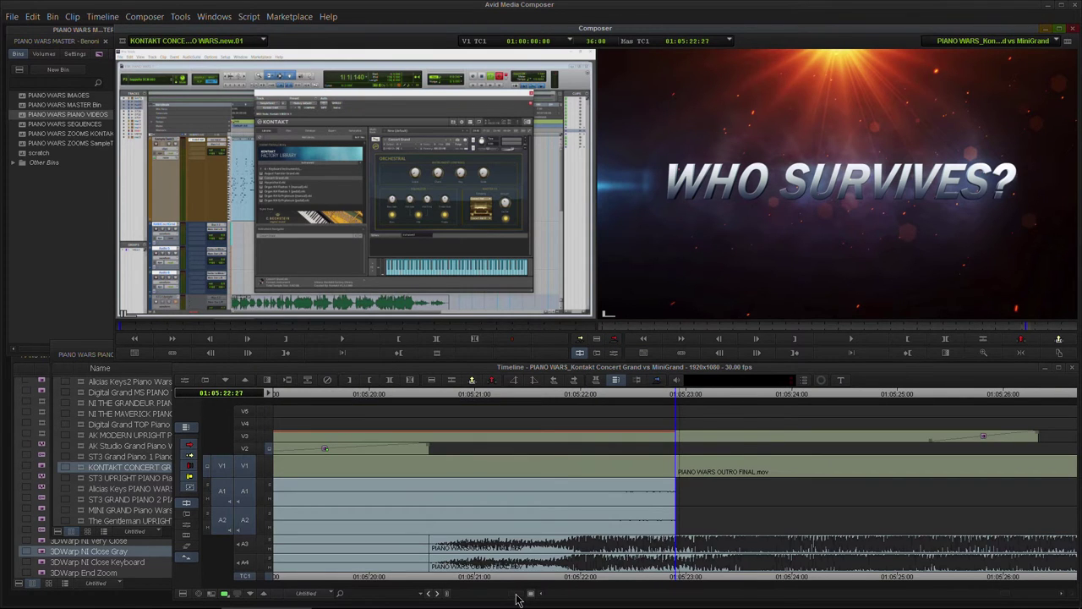
pyautogui.moveTo(514, 597); pyautogui.dragTo(484, 600)
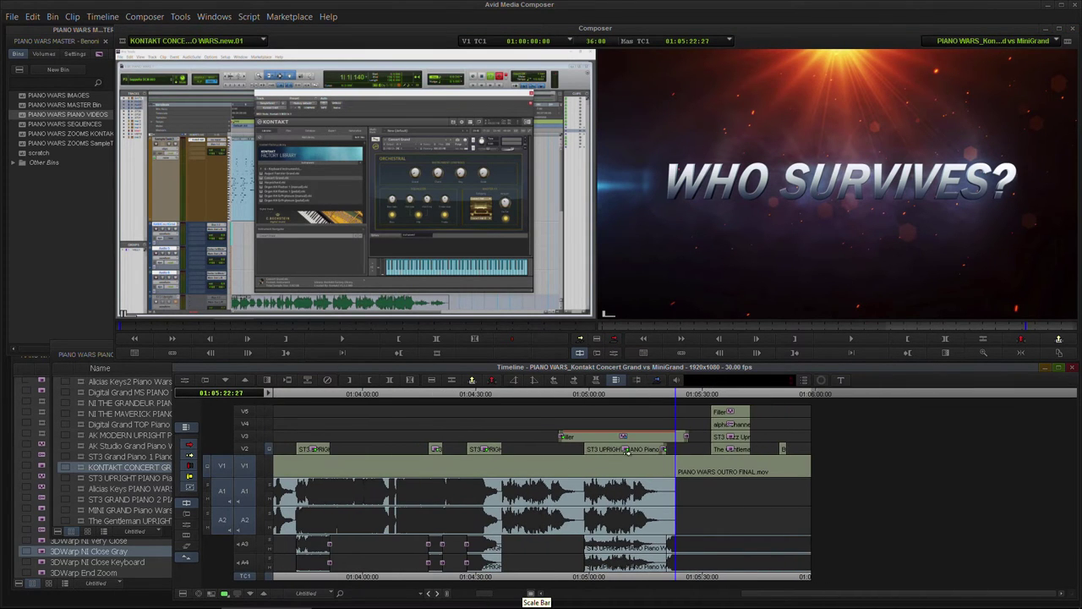
pyautogui.moveTo(642, 395); pyautogui.dragTo(432, 413)
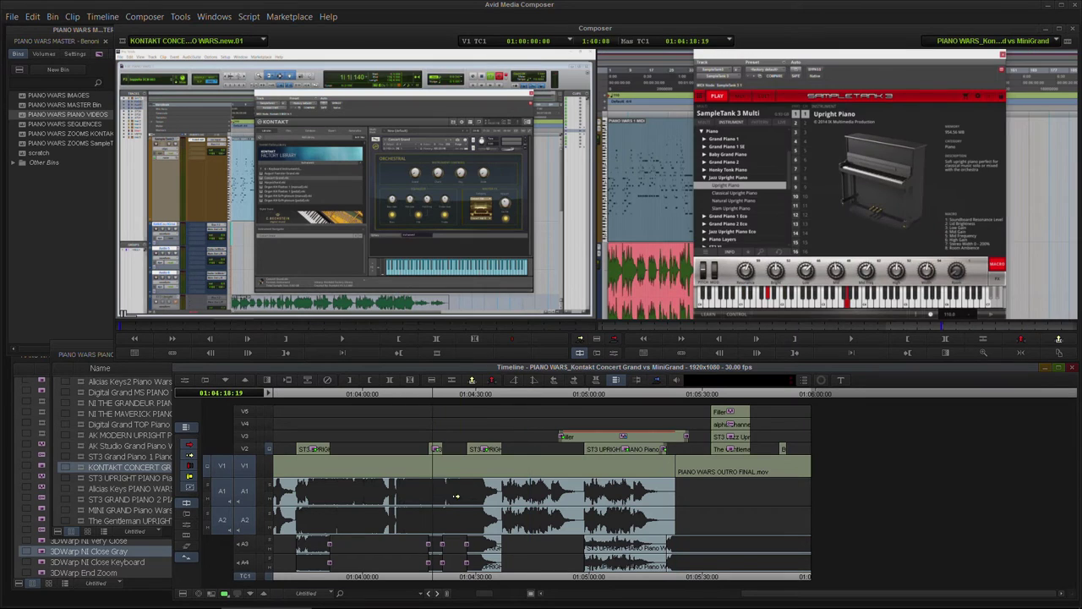
pyautogui.moveTo(478, 592); pyautogui.dragTo(443, 592)
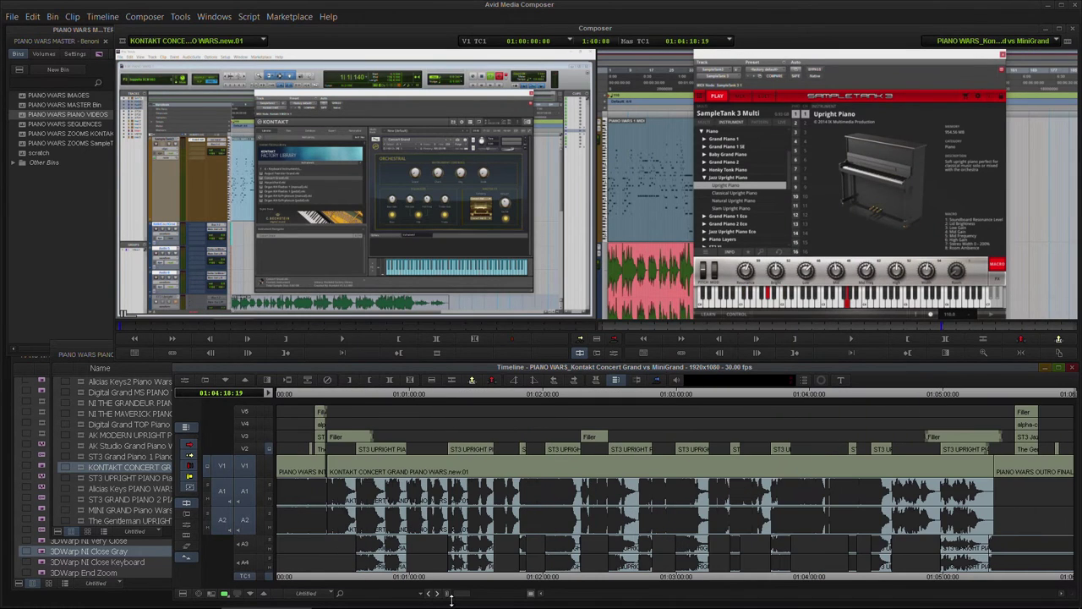
# - Park the position at 01:00:22:29 and enable only record tracks V2, A3 and A4 for the edit
pyautogui.click(334, 395)
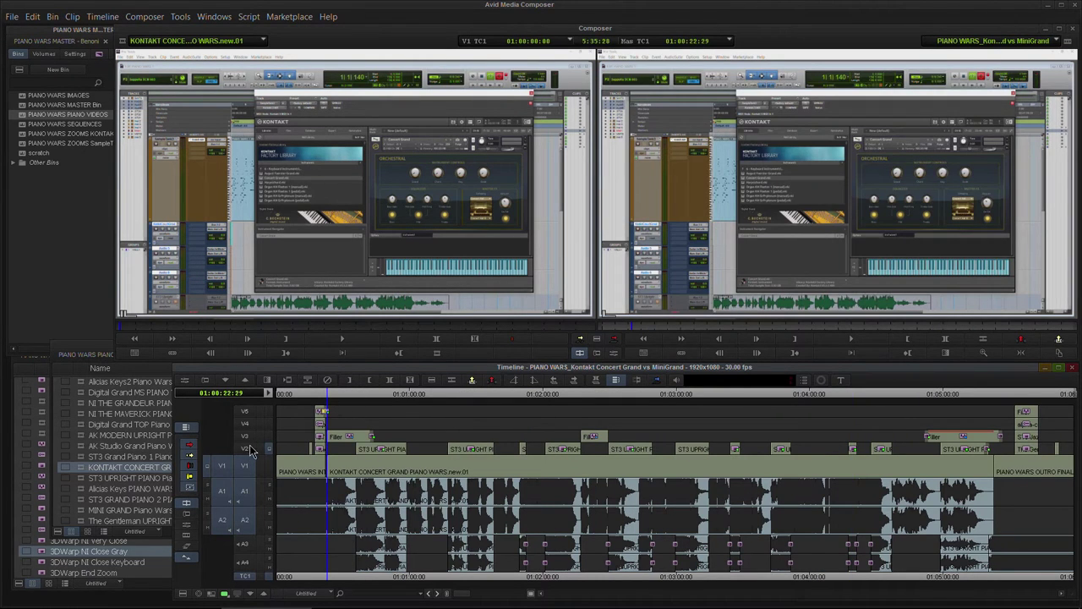
pyautogui.click(246, 451)
pyautogui.click(243, 544)
pyautogui.click(246, 563)
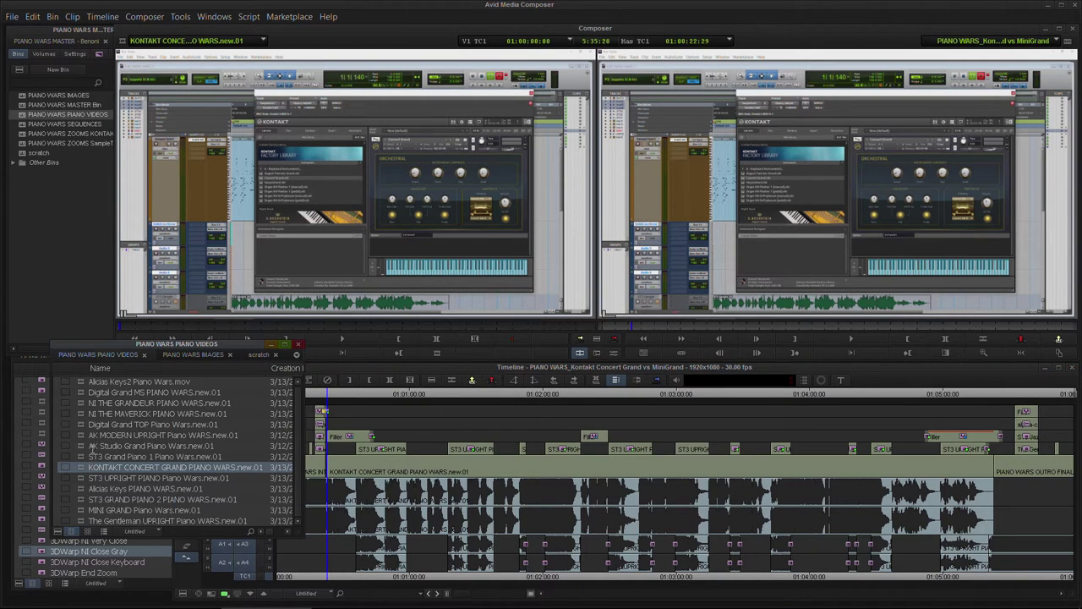
# - Load MINI GRAND Piano Wars.new.01 as the source and overwrite it onto V2, A3 and A4 from 01:00:22:29
pyautogui.doubleClick(82, 512)
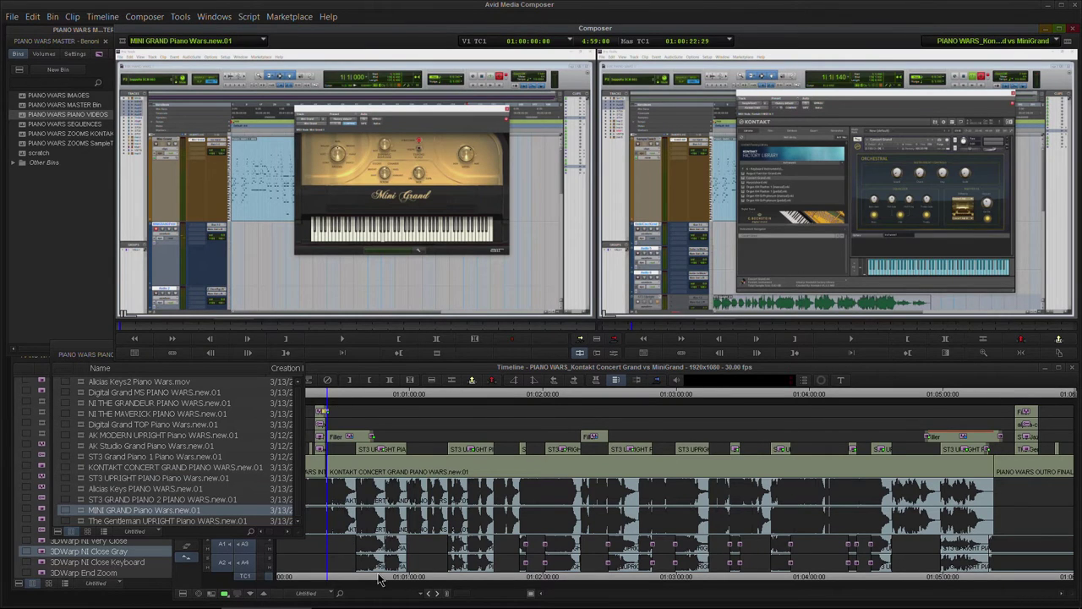
pyautogui.click(467, 599)
pyautogui.moveTo(468, 597); pyautogui.dragTo(478, 596)
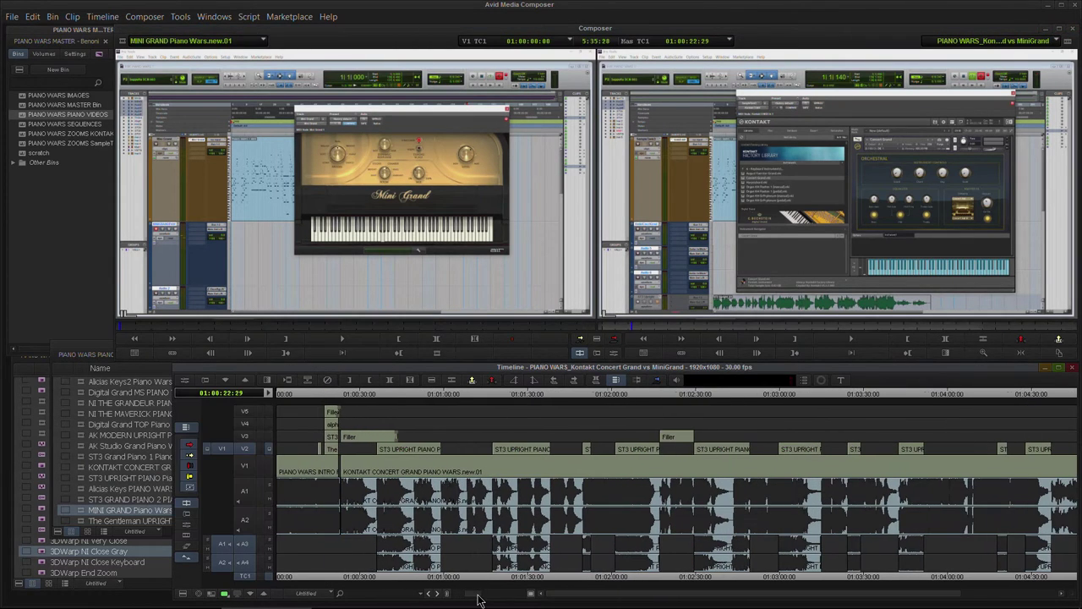
pyautogui.press('End')
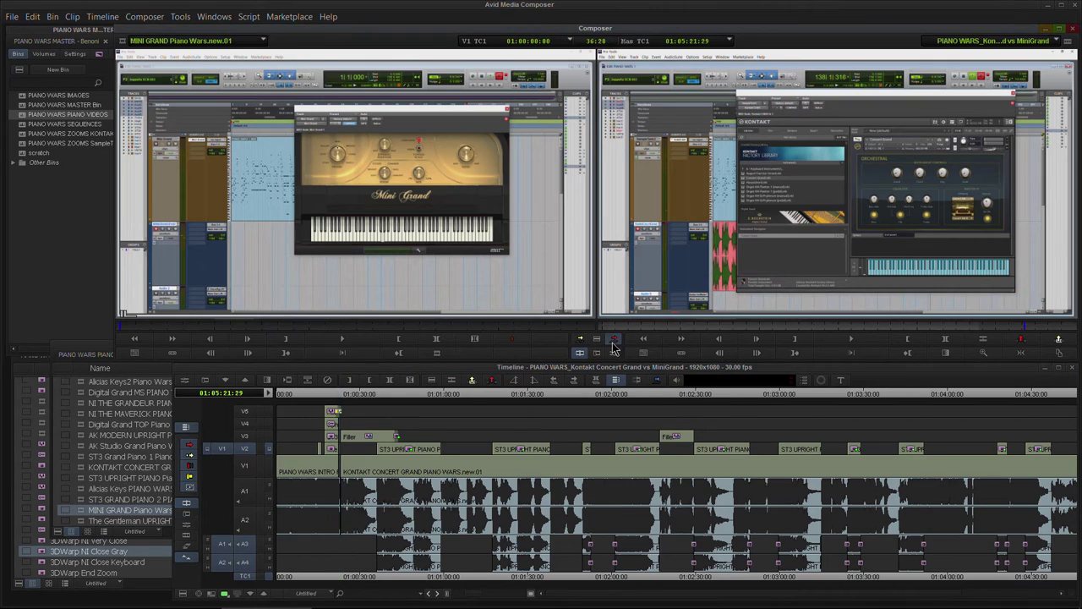
pyautogui.click(490, 381)
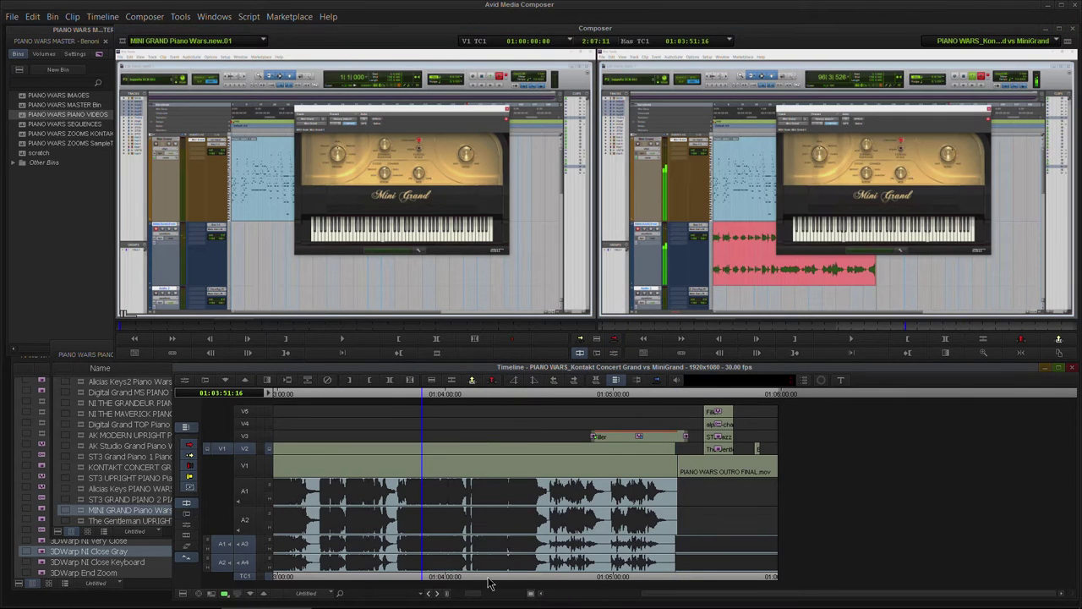
pyautogui.moveTo(478, 597); pyautogui.dragTo(446, 597)
# - Scrub through the whole sequence to the outro and inspect the shared start of the two piano clips
pyautogui.moveTo(292, 396); pyautogui.dragTo(1034, 409)
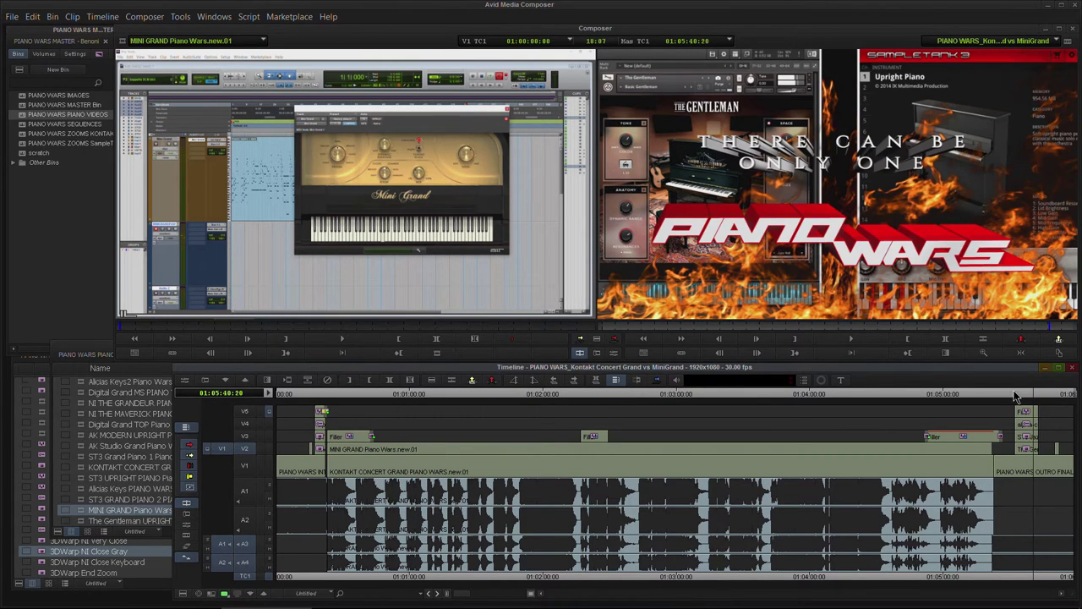
pyautogui.moveTo(1031, 394); pyautogui.dragTo(1048, 396)
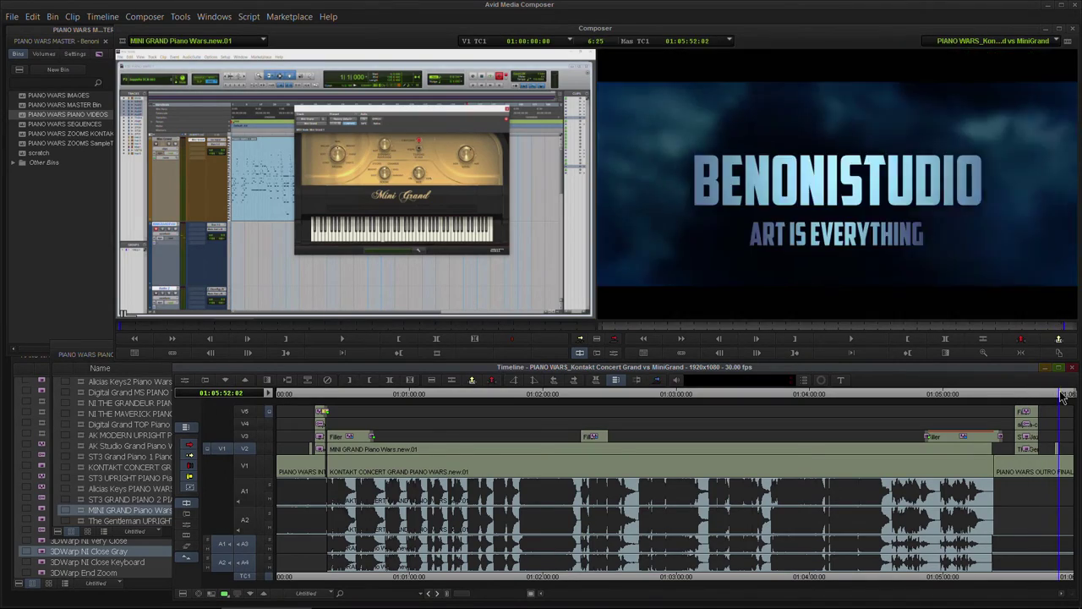
pyautogui.click(324, 422)
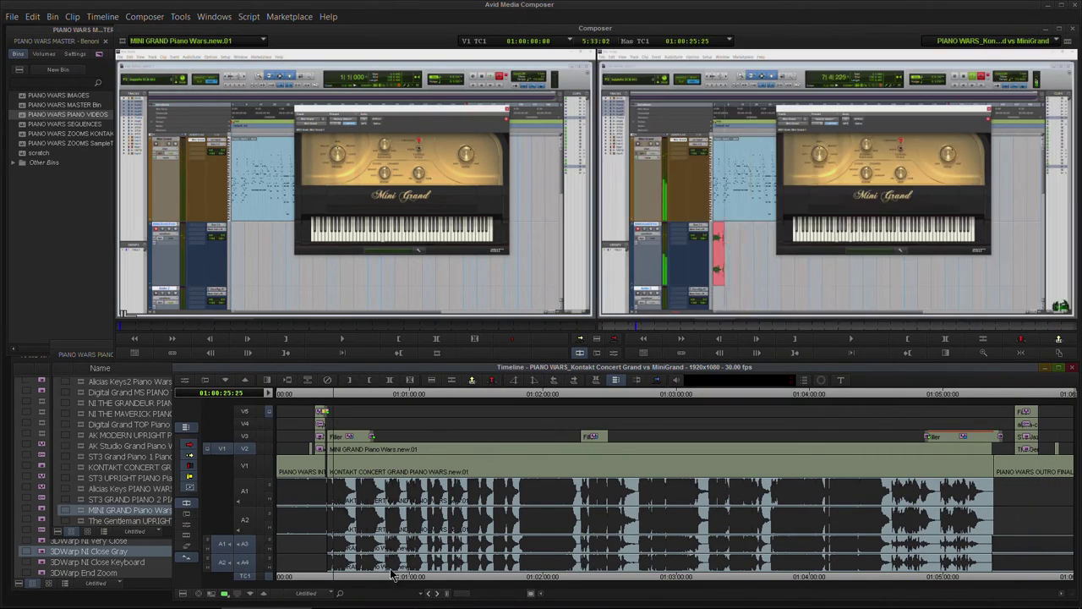
pyautogui.moveTo(472, 592); pyautogui.dragTo(525, 599)
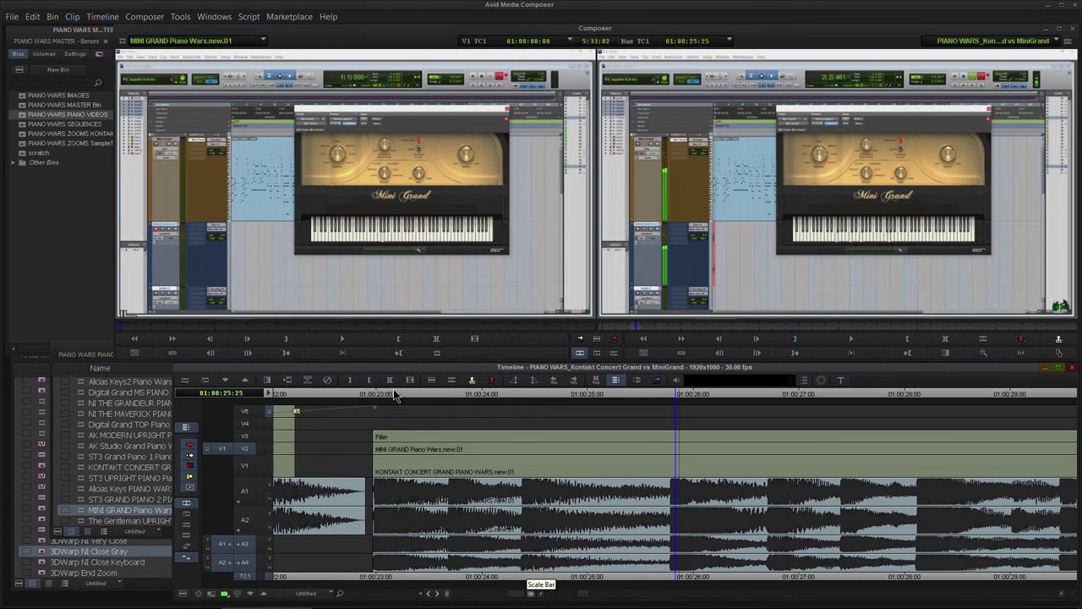
pyautogui.moveTo(395, 395); pyautogui.dragTo(388, 394)
# - Trim the start of the MINI GRAND clip on V2, A3 and A4 to 01:00:35:24
pyautogui.moveTo(378, 434); pyautogui.dragTo(508, 598)
pyautogui.hotkey('ctrl', 'z')
pyautogui.click(247, 546)
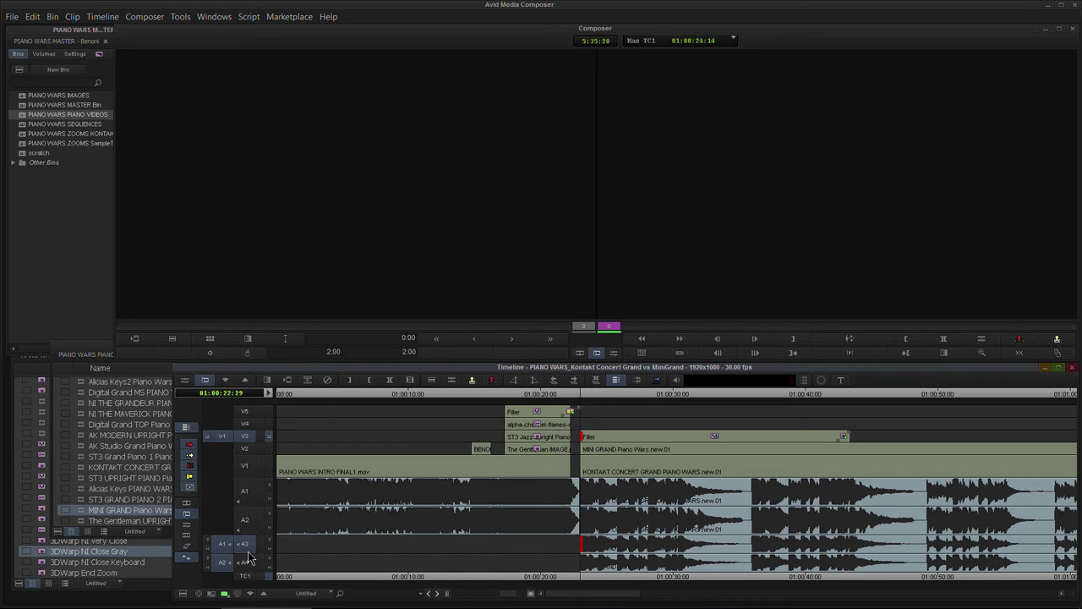
pyautogui.click(247, 564)
pyautogui.click(246, 449)
pyautogui.click(246, 439)
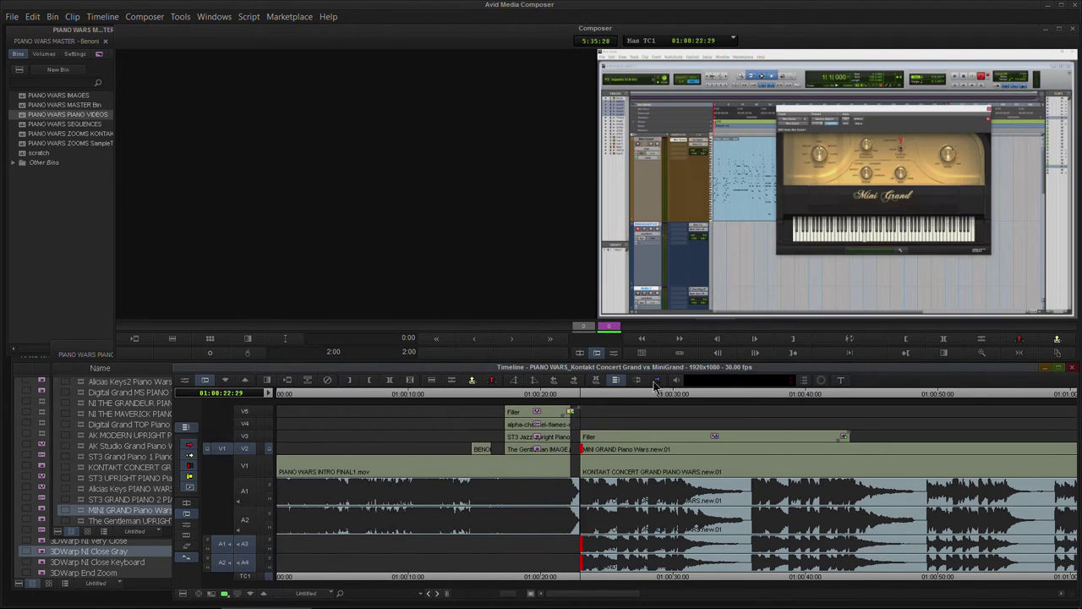
pyautogui.moveTo(592, 451); pyautogui.dragTo(755, 460)
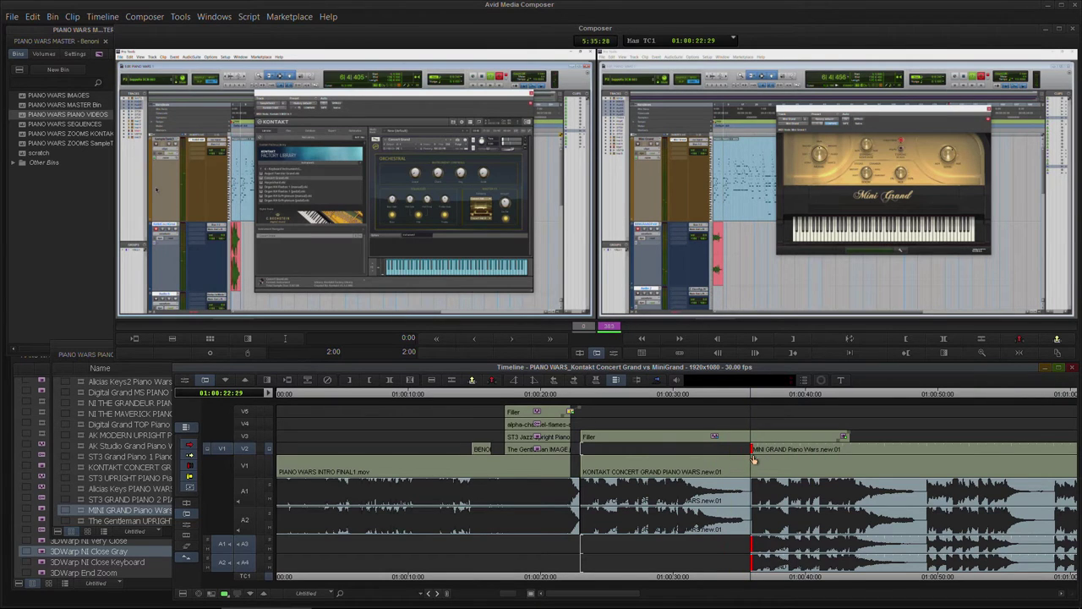
# - Split the Kontakt Concert Grand clip on V1, A1 and A2 at 01:00:35:24, with only those tracks enabled
pyautogui.click(749, 395)
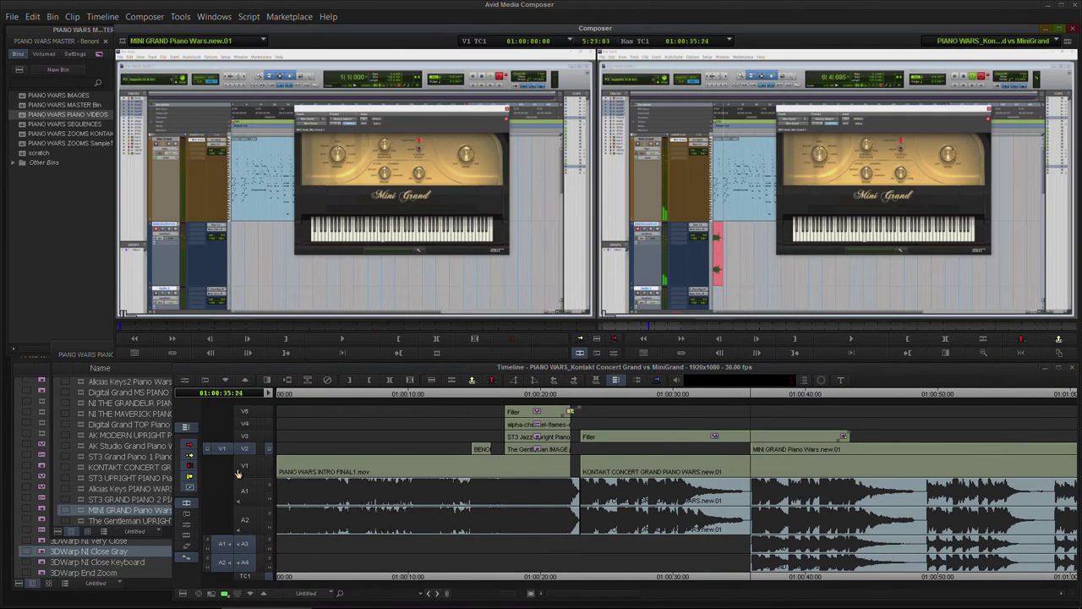
pyautogui.click(245, 470)
pyautogui.click(240, 486)
pyautogui.click(244, 515)
pyautogui.click(245, 546)
pyautogui.click(245, 561)
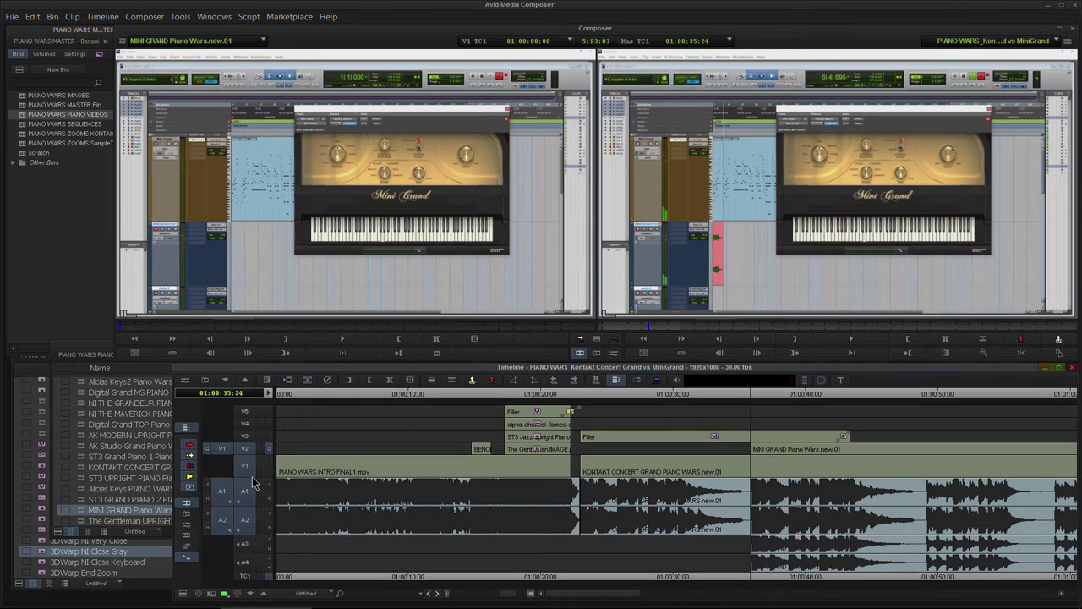
pyautogui.click(249, 449)
pyautogui.press('b')
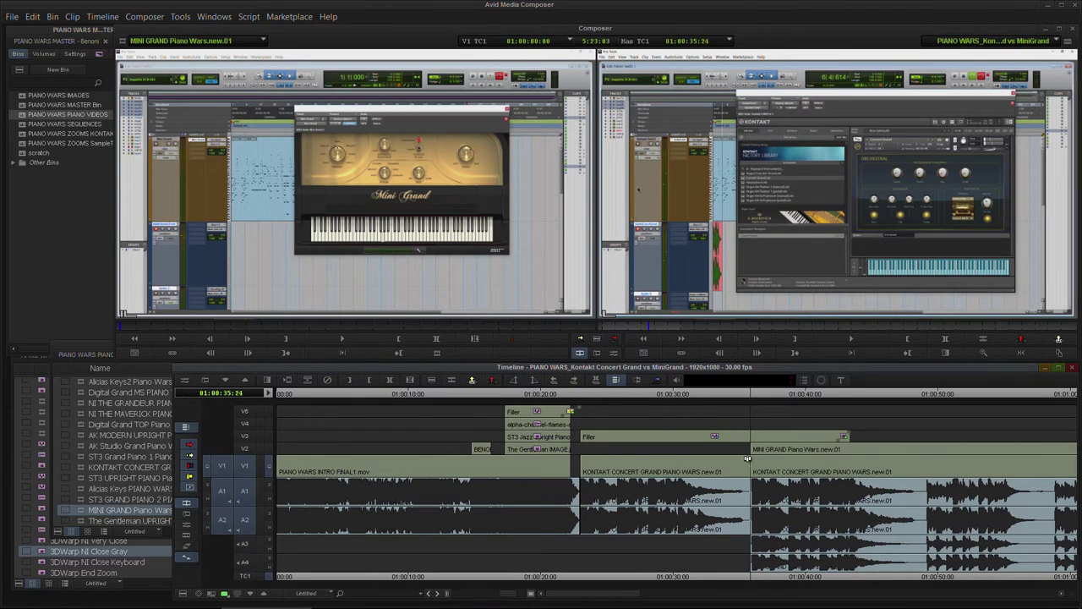
# - Trim the start of the second Kontakt segment on V1, A1 and A2 to about 01:00:49 and scrub over the alternating clips
pyautogui.click(752, 461)
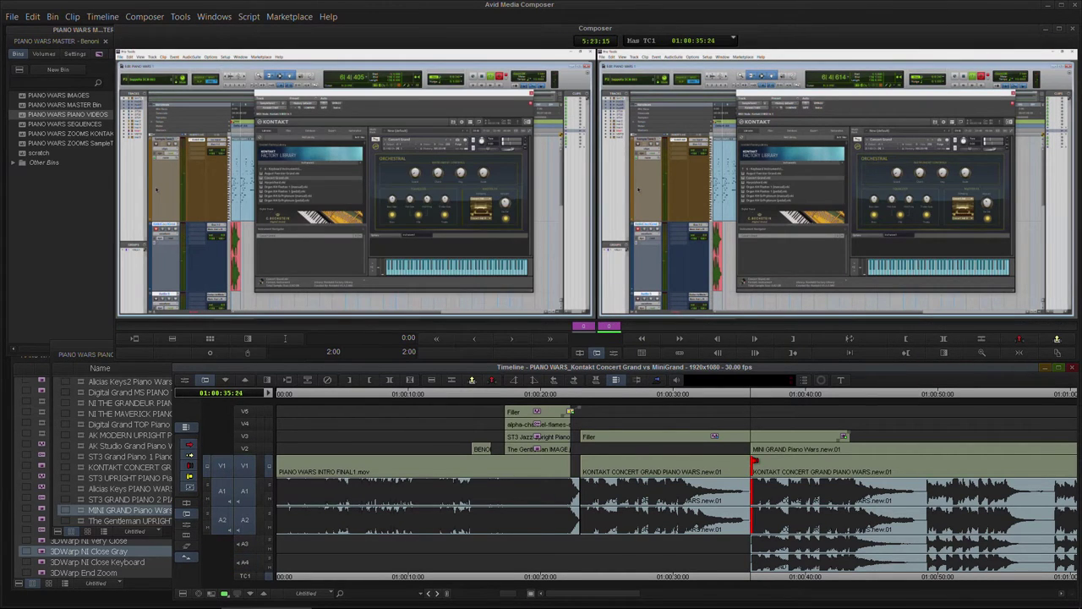
pyautogui.moveTo(753, 461); pyautogui.dragTo(927, 467)
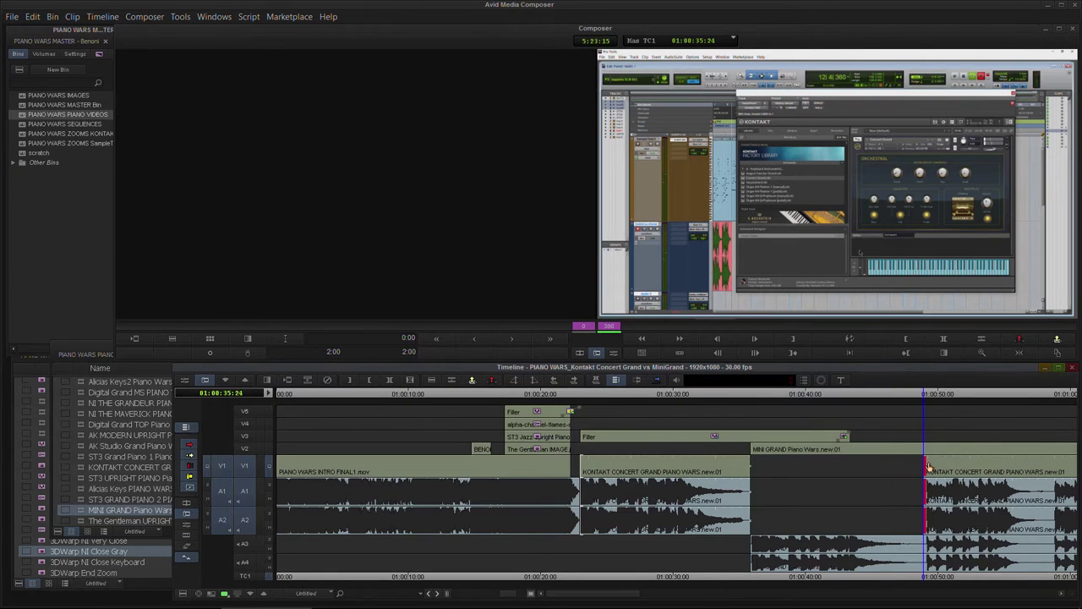
pyautogui.moveTo(800, 394); pyautogui.dragTo(675, 425)
pyautogui.click(270, 452)
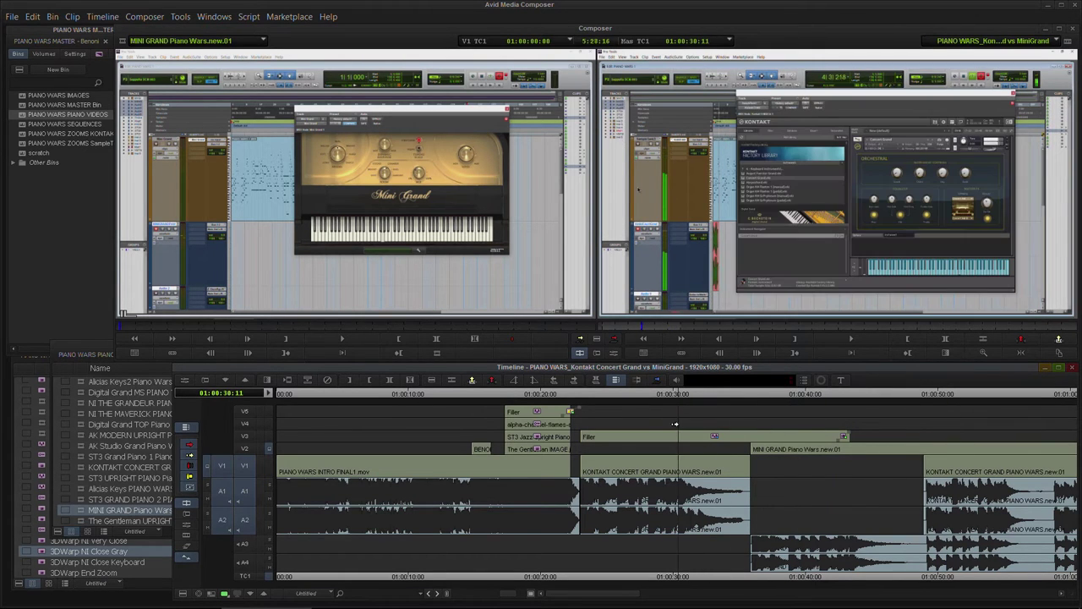
pyautogui.moveTo(509, 601); pyautogui.dragTo(474, 601)
pyautogui.moveTo(357, 402); pyautogui.dragTo(365, 398)
# - Close the PIANO WARS MASTER project and open the Sequences project
pyautogui.rightClick(37, 214)
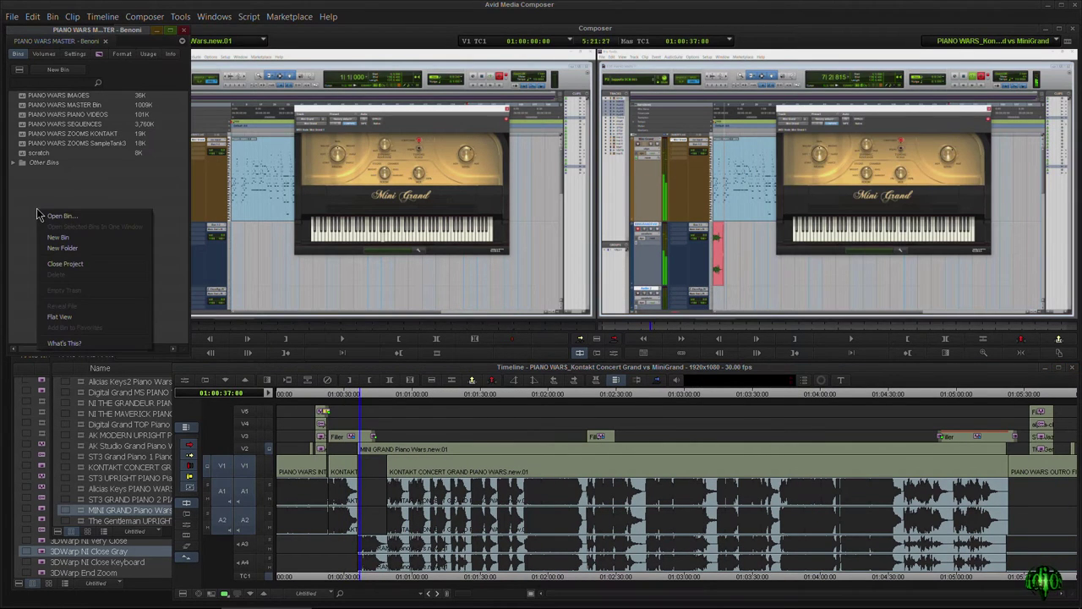
pyautogui.click(64, 264)
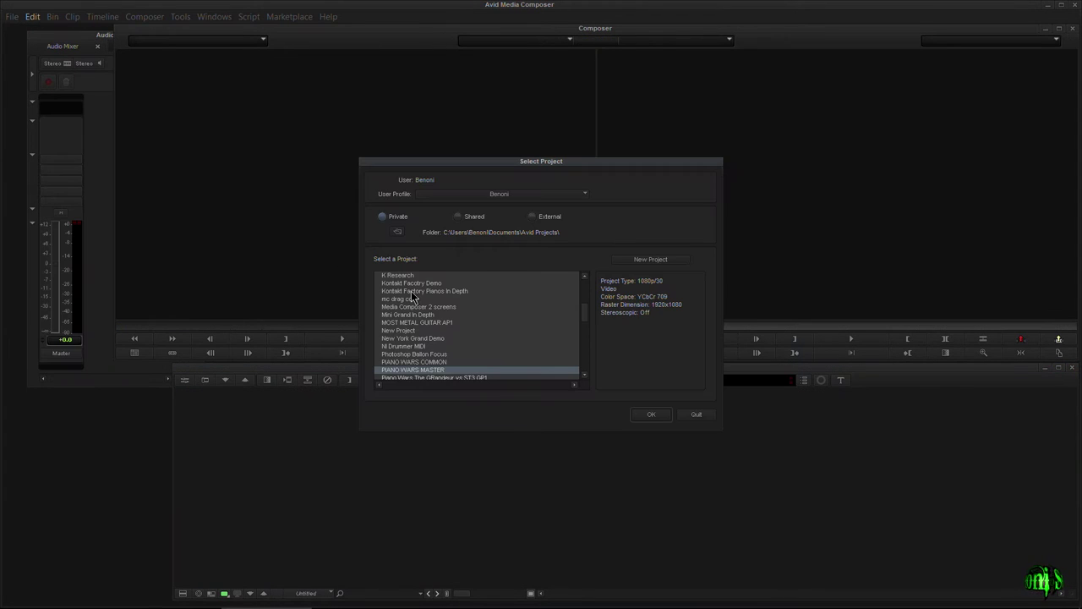
pyautogui.scroll(-1, 589, 316)
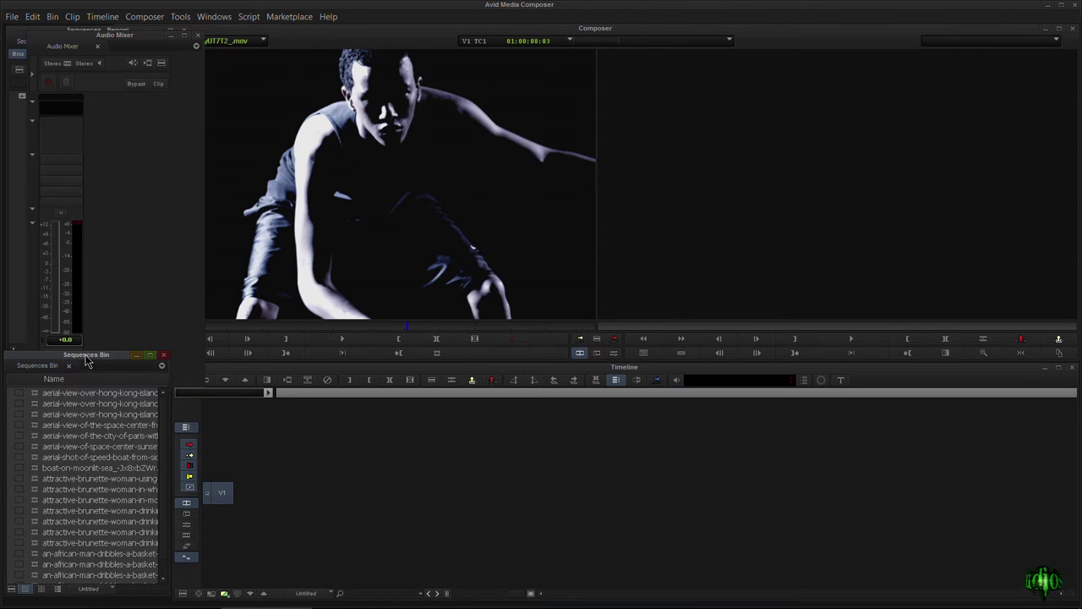
# - Reposition the Sequences Bin window and bring the Sequences project window in front of the Audio Mixer
pyautogui.moveTo(85, 356); pyautogui.dragTo(99, 347)
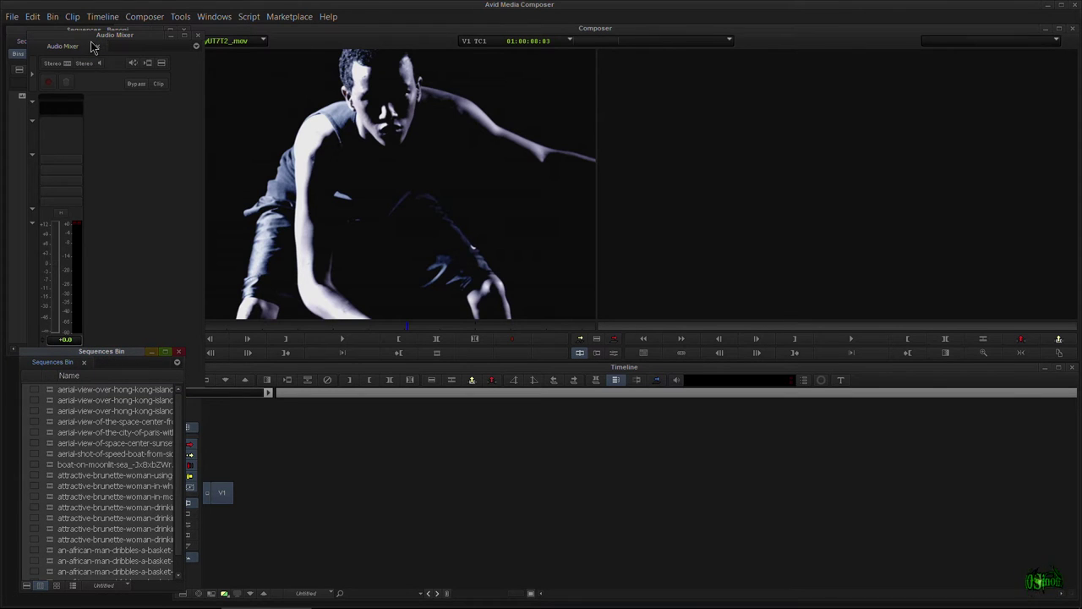
pyautogui.click(16, 36)
pyautogui.click(116, 372)
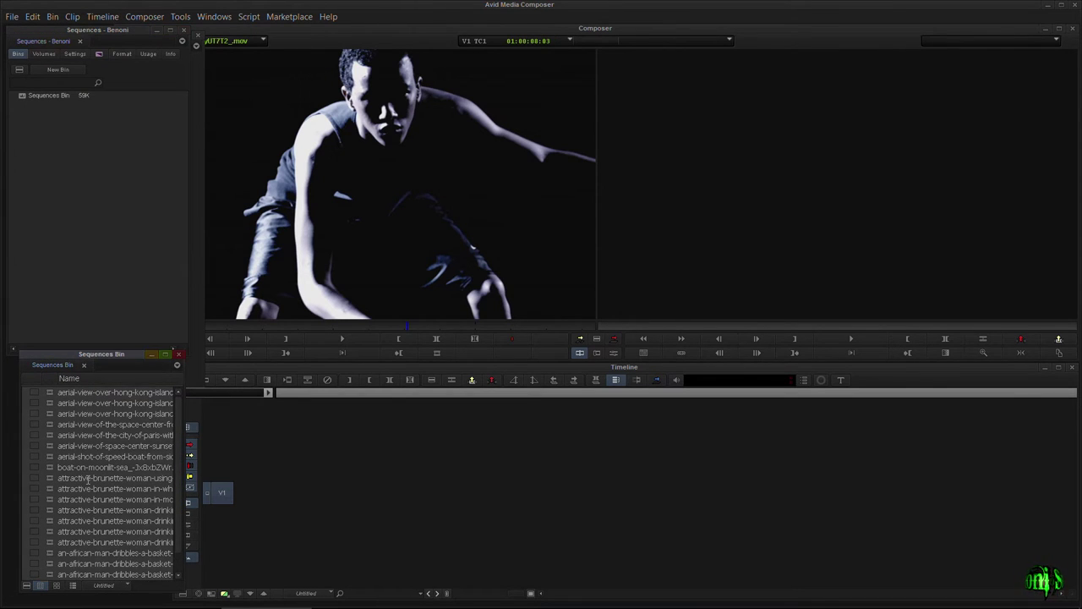
pyautogui.click(49, 447)
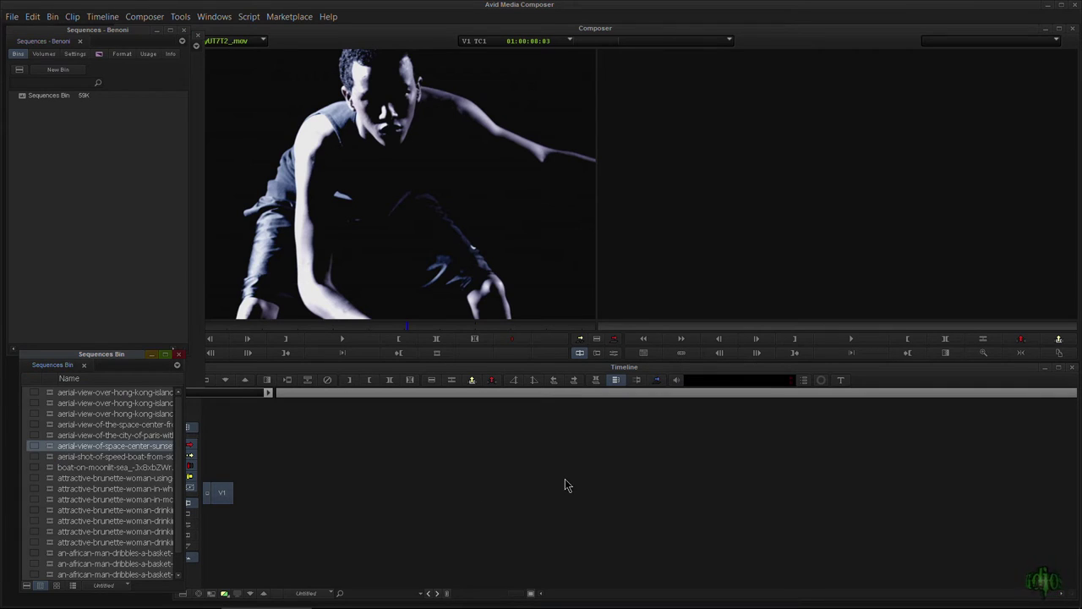
# - Create a new bin in the Sequences project and name it MY SEQ
pyautogui.rightClick(103, 252)
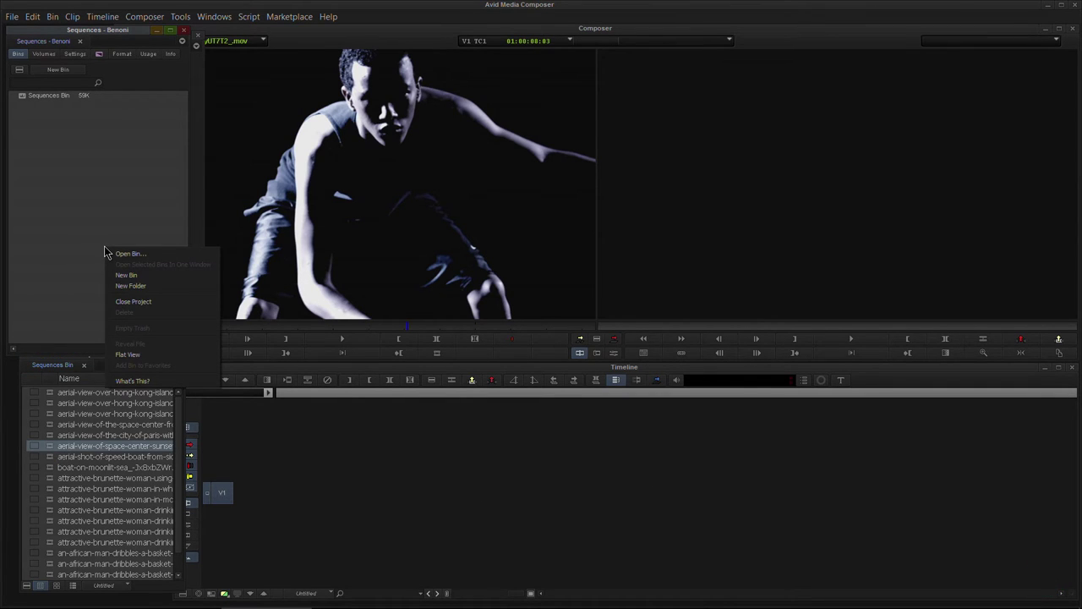
pyautogui.click(79, 276)
pyautogui.rightClick(82, 213)
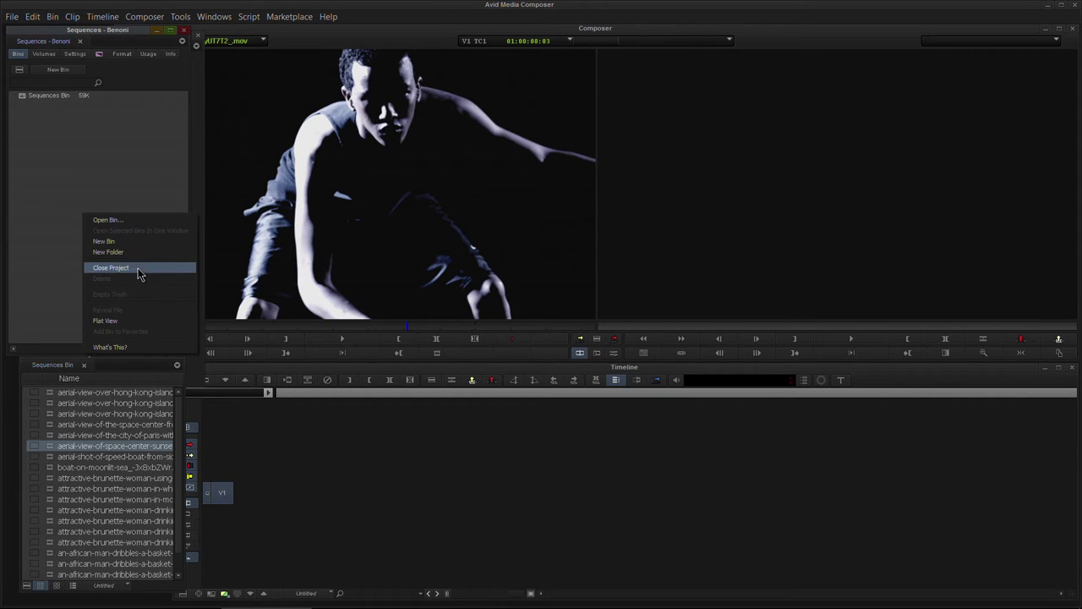
pyautogui.click(103, 241)
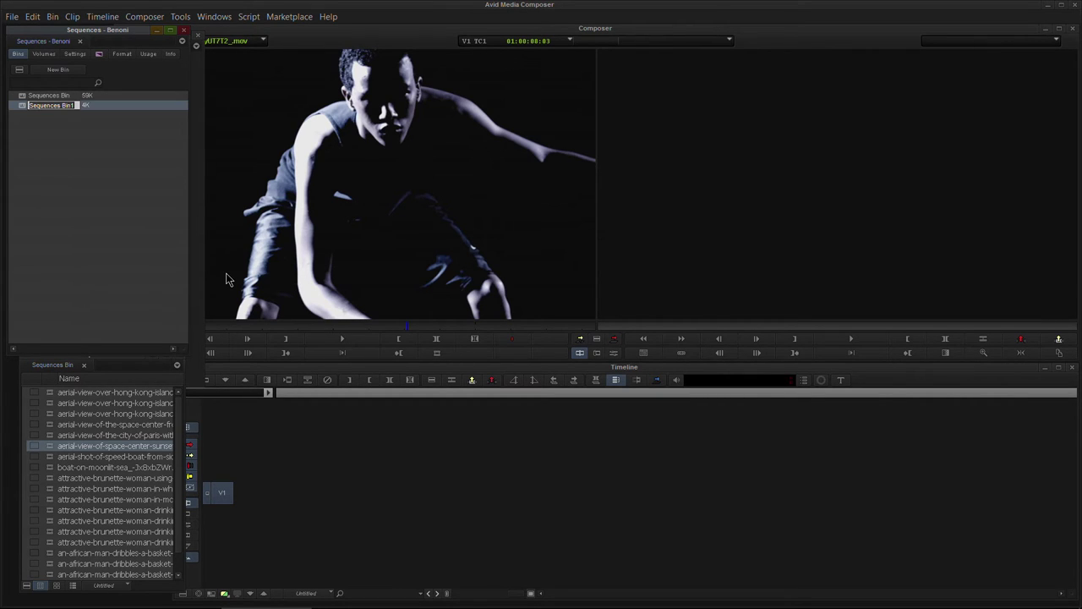
pyautogui.write('MY SEQ')
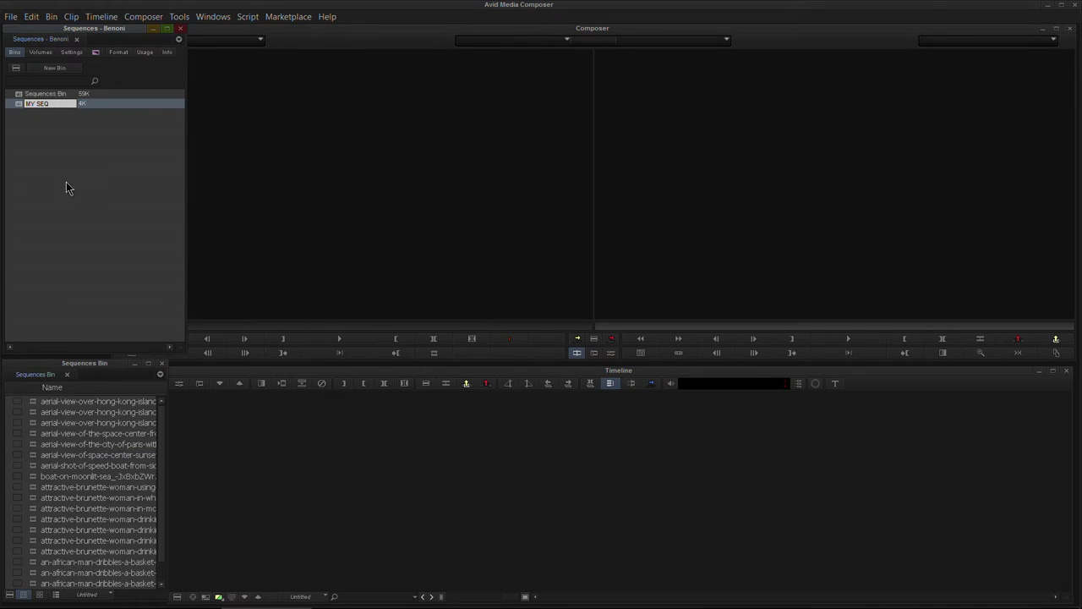
pyautogui.click(64, 187)
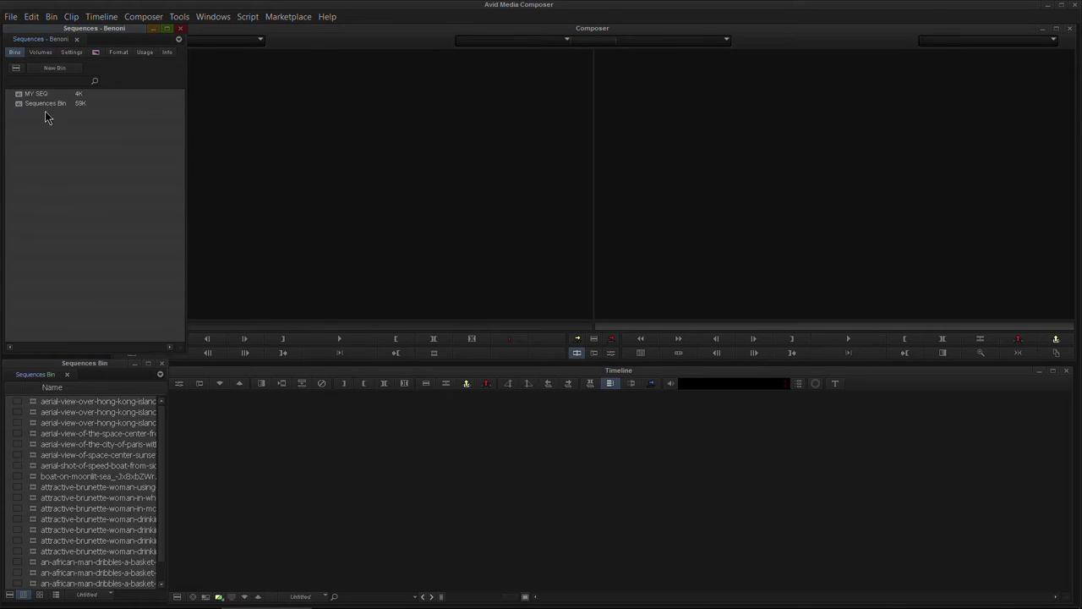
# - Open the MY SEQ bin, place its window over the project window and resize it to fit above the Sequences Bin
pyautogui.click(15, 97)
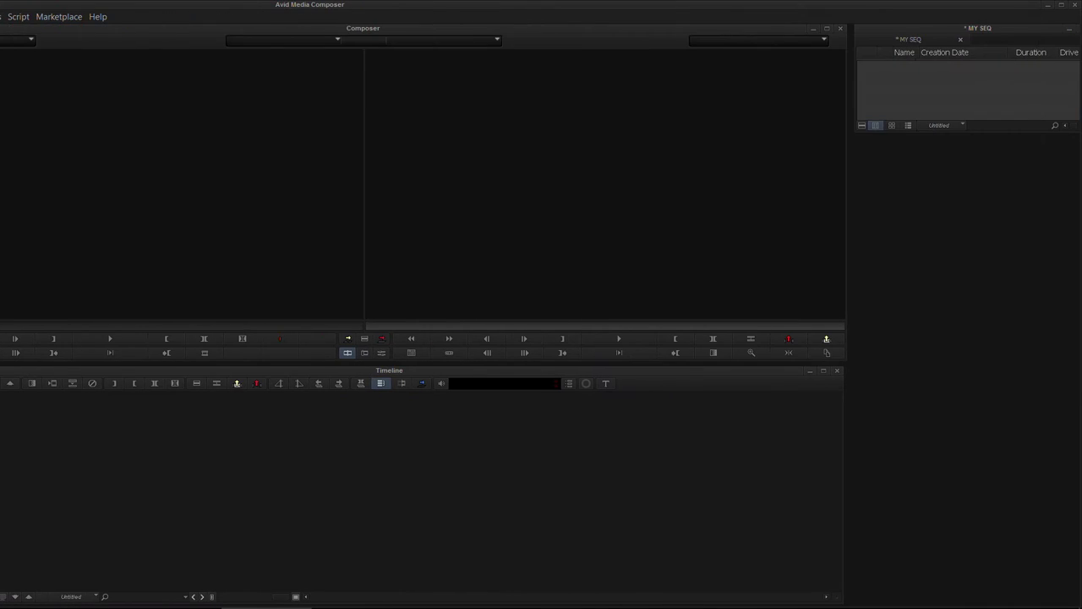
pyautogui.moveTo(815, 28); pyautogui.dragTo(0, 237)
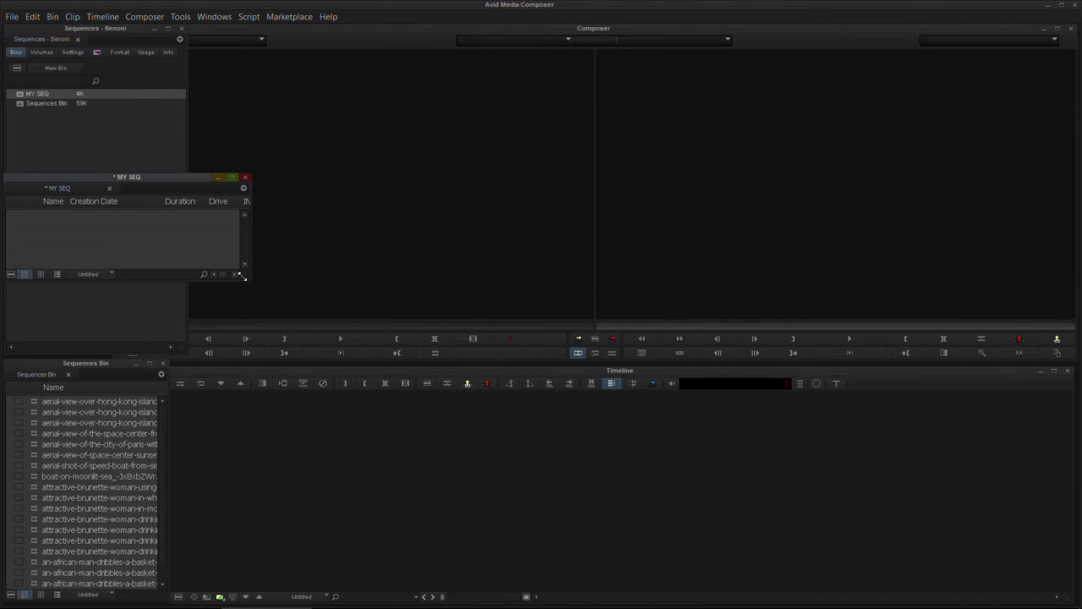
pyautogui.moveTo(247, 279); pyautogui.dragTo(182, 364)
# - Create a new sequence in the MY SEQ bin and name it SEQ 1
pyautogui.rightClick(92, 257)
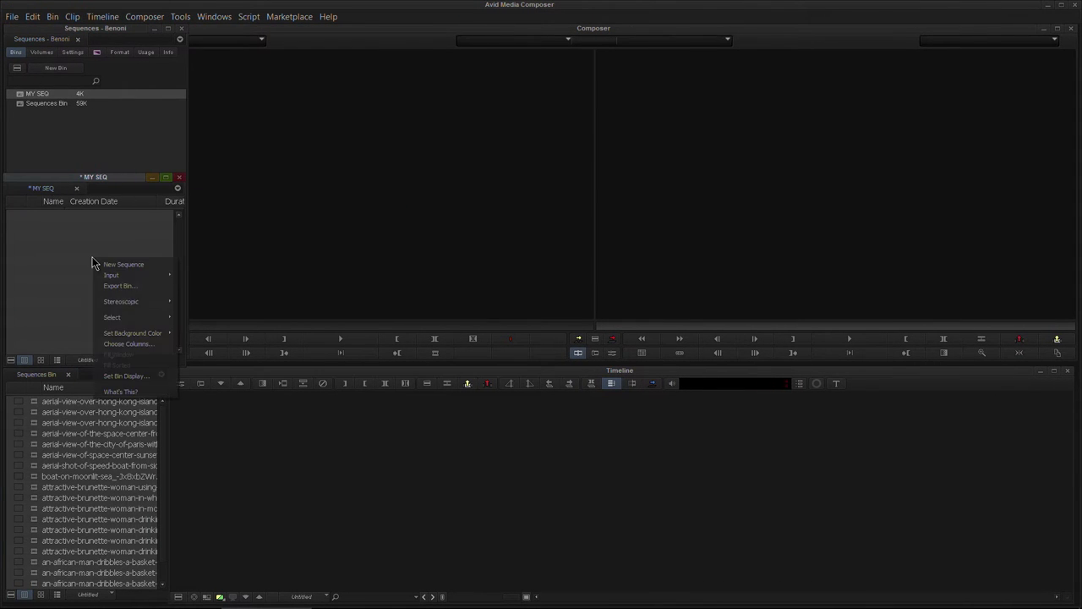
pyautogui.click(119, 257)
pyautogui.rightClick(99, 257)
pyautogui.click(119, 258)
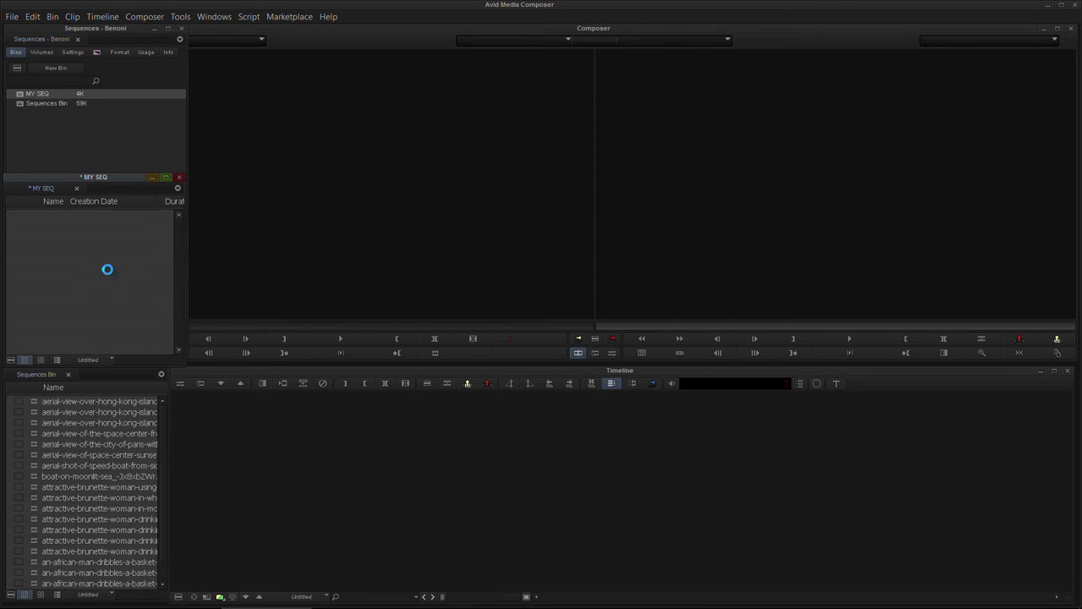
pyautogui.write('SEQ 1')
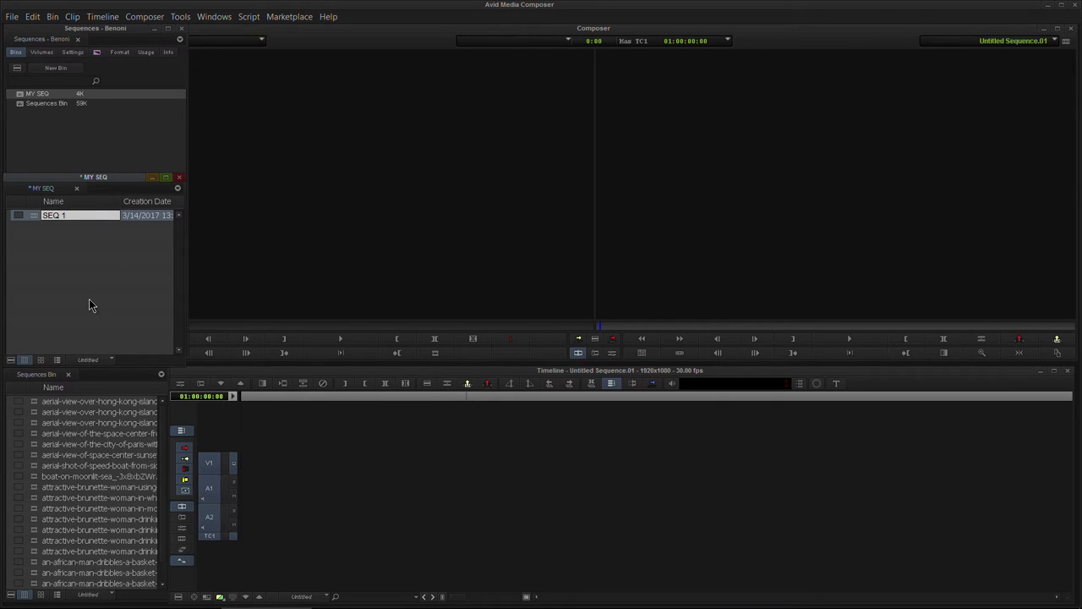
# - Confirm the SEQ 1 name, create a second sequence in the MY SEQ bin and name it SEQ OUTDOORS
pyautogui.press('Return')
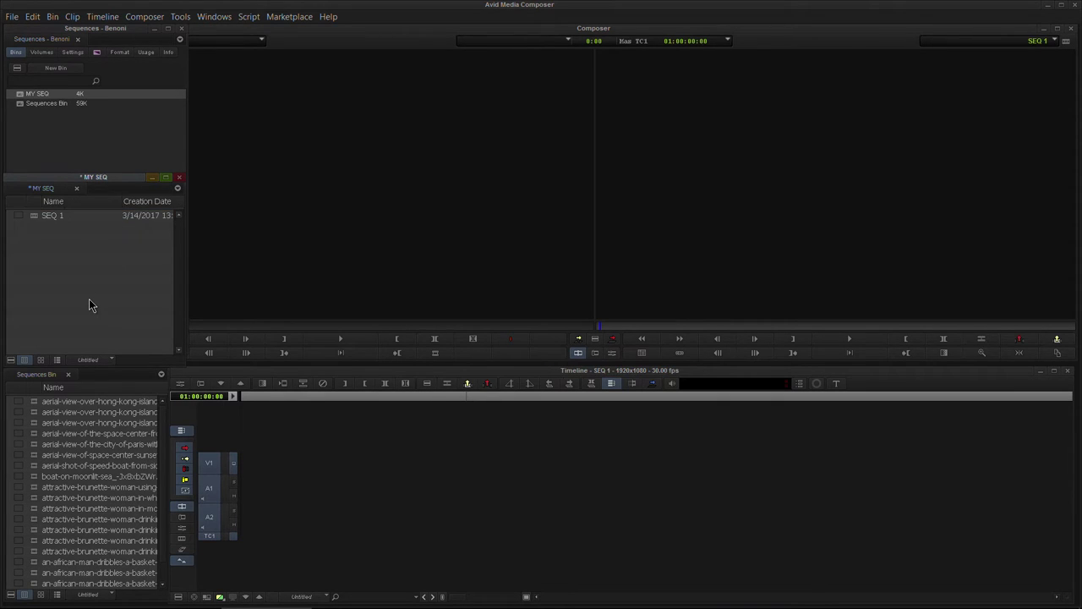
pyautogui.rightClick(64, 263)
pyautogui.click(75, 271)
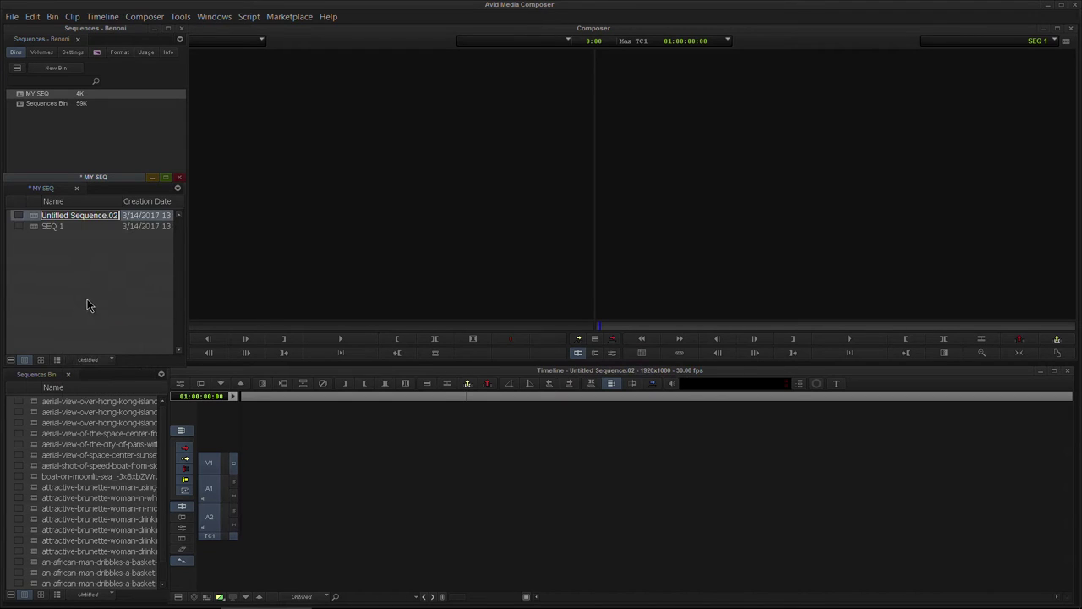
pyautogui.write('SEQ ')
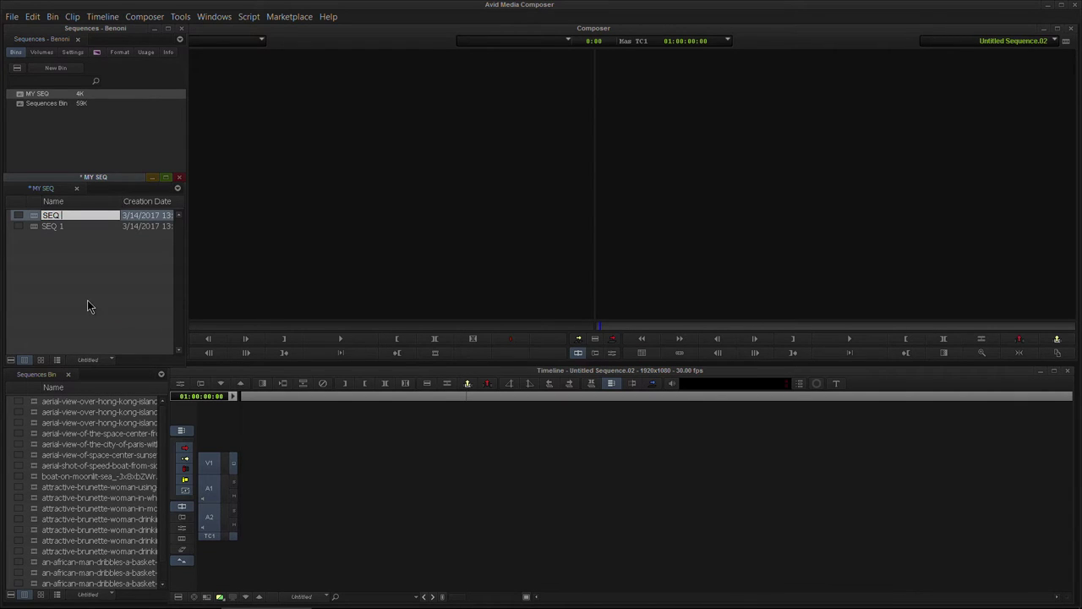
pyautogui.write('OUTDORRS')
pyautogui.press('BackSpace')
pyautogui.press('BackSpace')
pyautogui.press('BackSpace')
pyautogui.write('ORS')
pyautogui.press('Return')
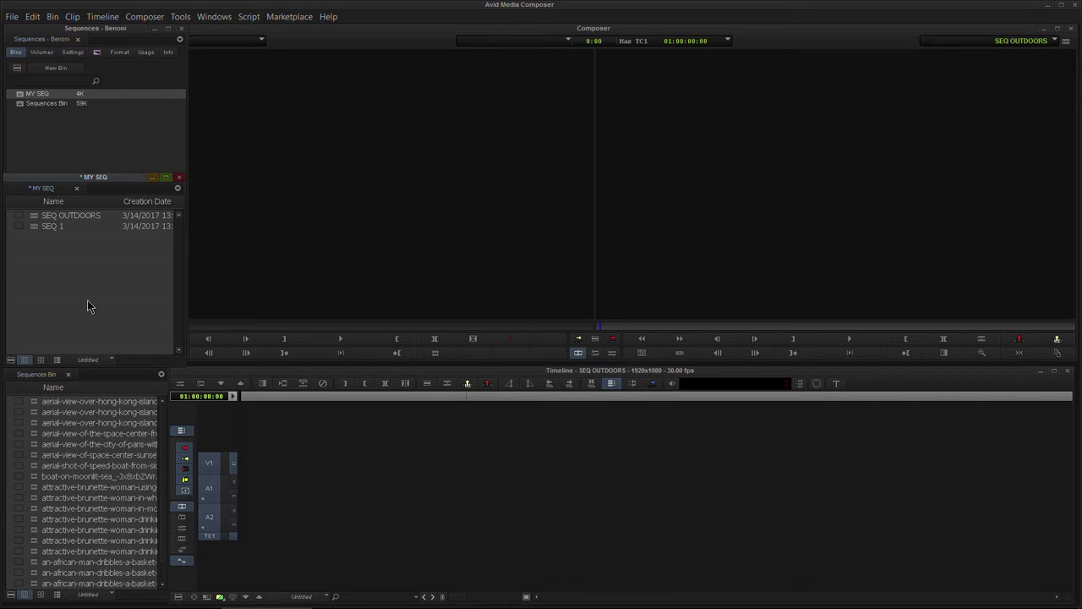
# - Create a third sequence in the MY SEQ bin and name it SEQ People
pyautogui.rightClick(87, 299)
pyautogui.click(95, 307)
pyautogui.write('SEQ People')
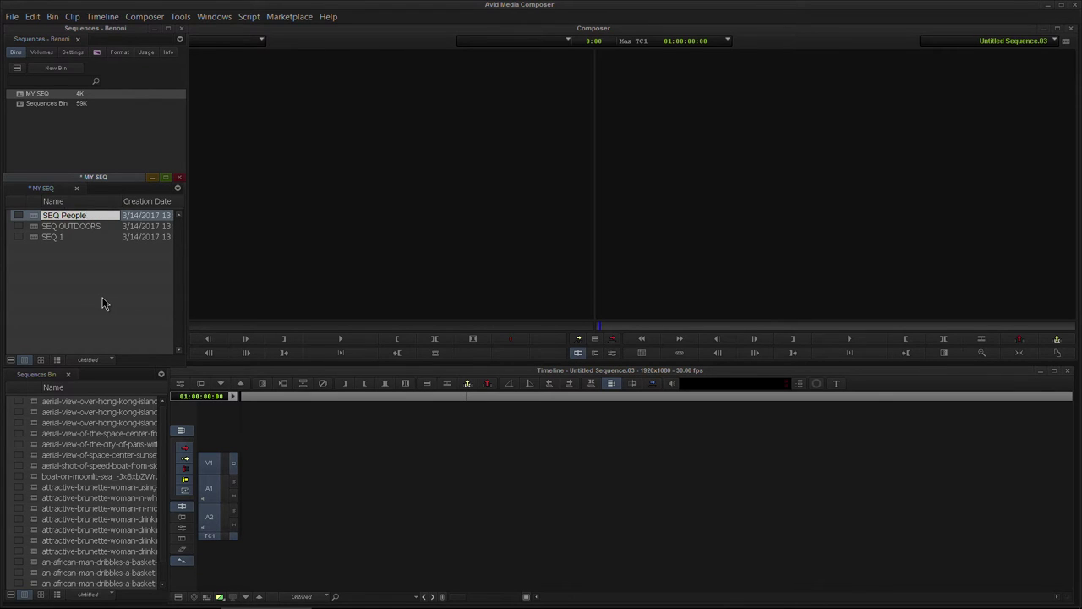
pyautogui.press('Return')
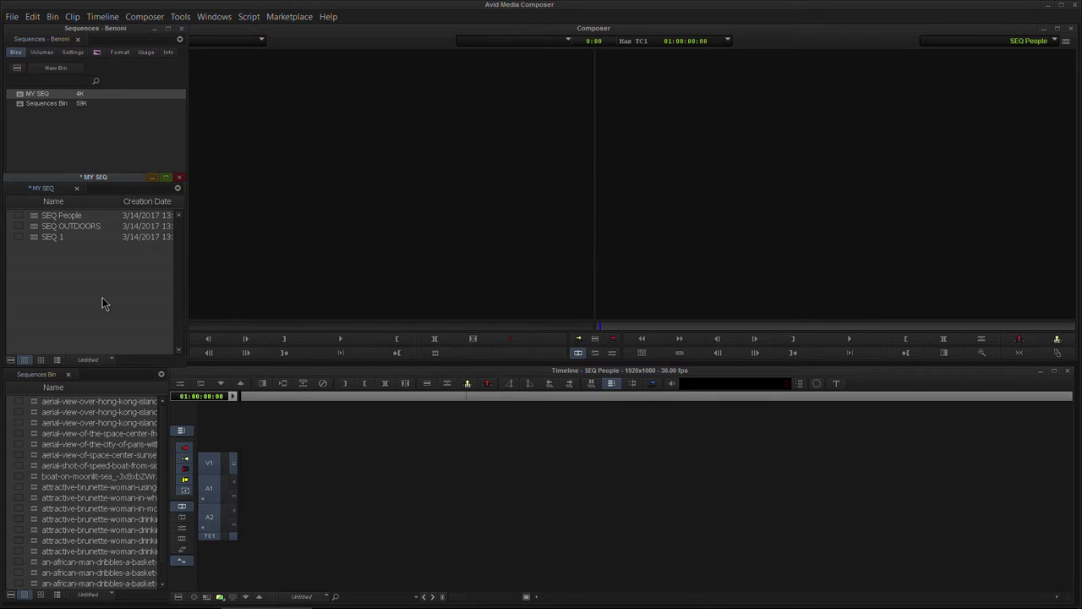
# - Open SEQ 1 in the timeline and load the boat-on-moonlit-sea clip from the Sequences Bin into the source monitor
pyautogui.doubleClick(33, 240)
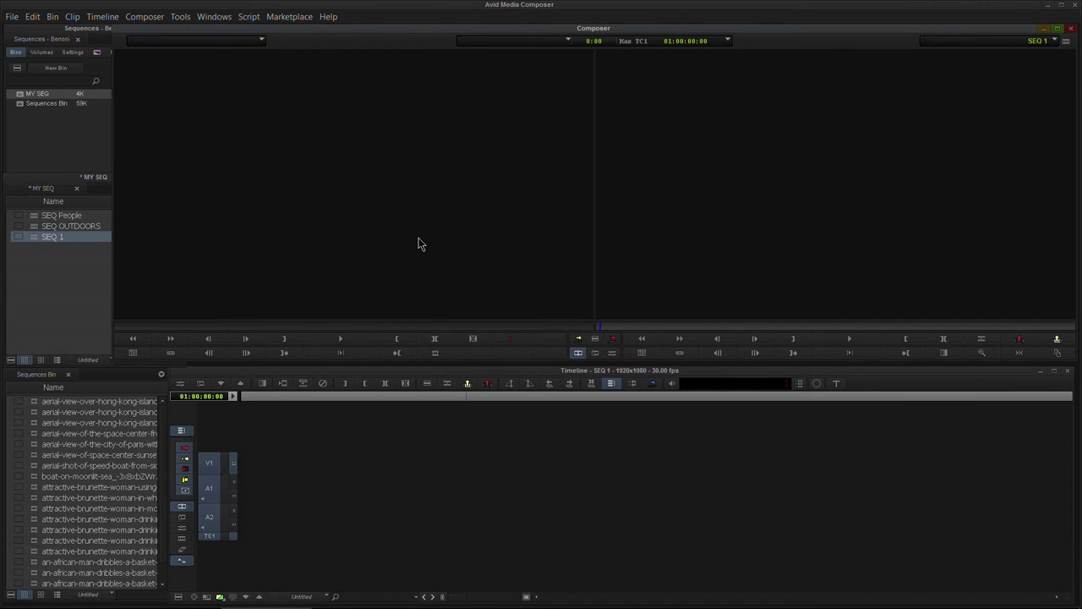
pyautogui.click(35, 476)
pyautogui.doubleClick(35, 455)
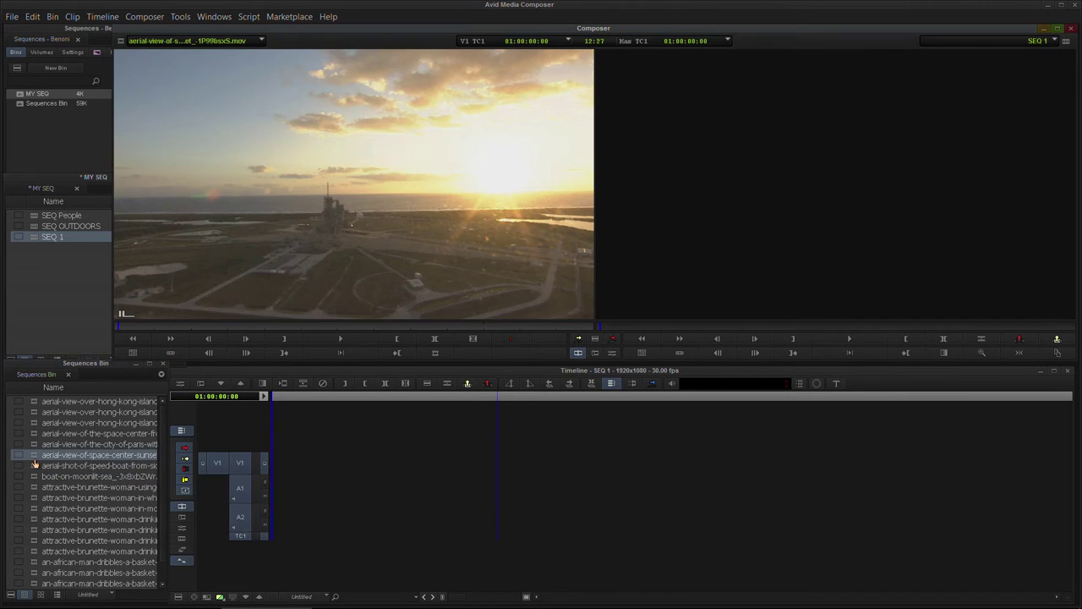
pyautogui.scroll(-2, 35, 471)
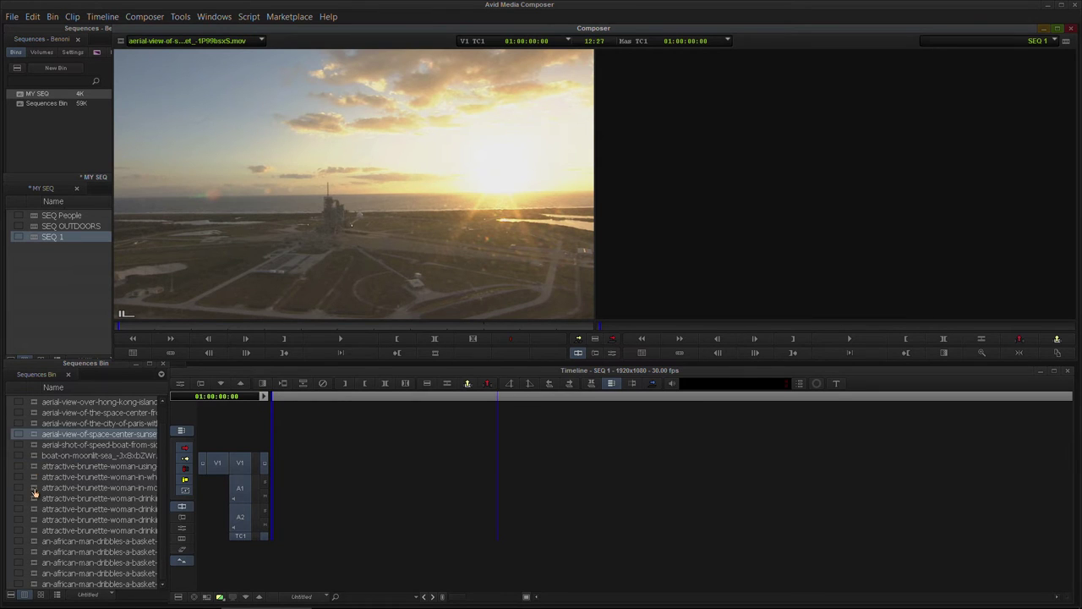
pyautogui.doubleClick(84, 455)
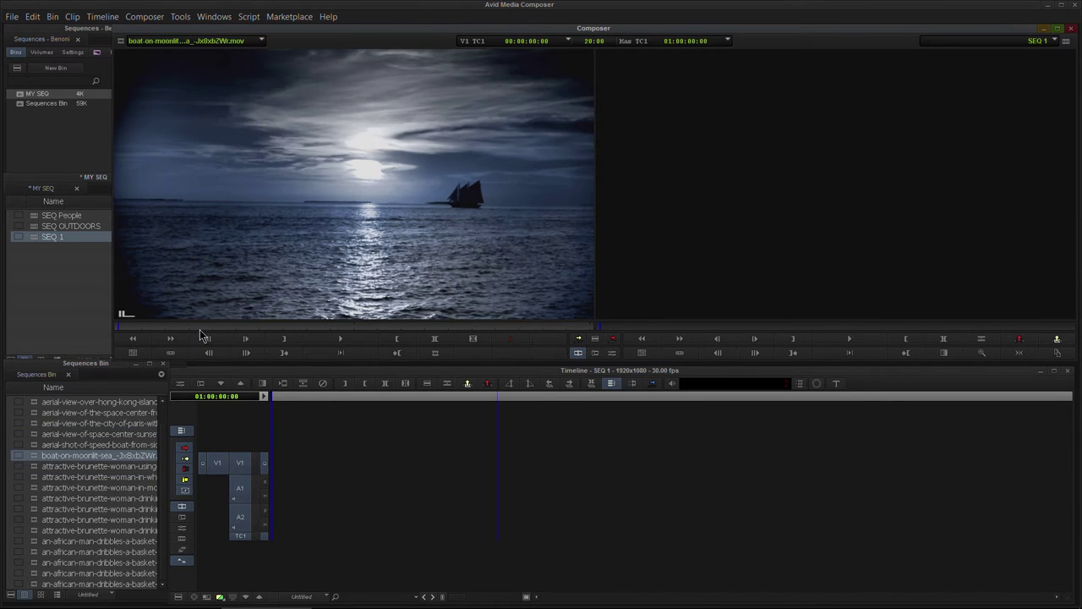
# - Mark a section of about 4:04 in the boat clip and overwrite it onto V1 at the start of SEQ 1
pyautogui.moveTo(198, 328); pyautogui.dragTo(315, 331)
pyautogui.press('i')
pyautogui.press('o')
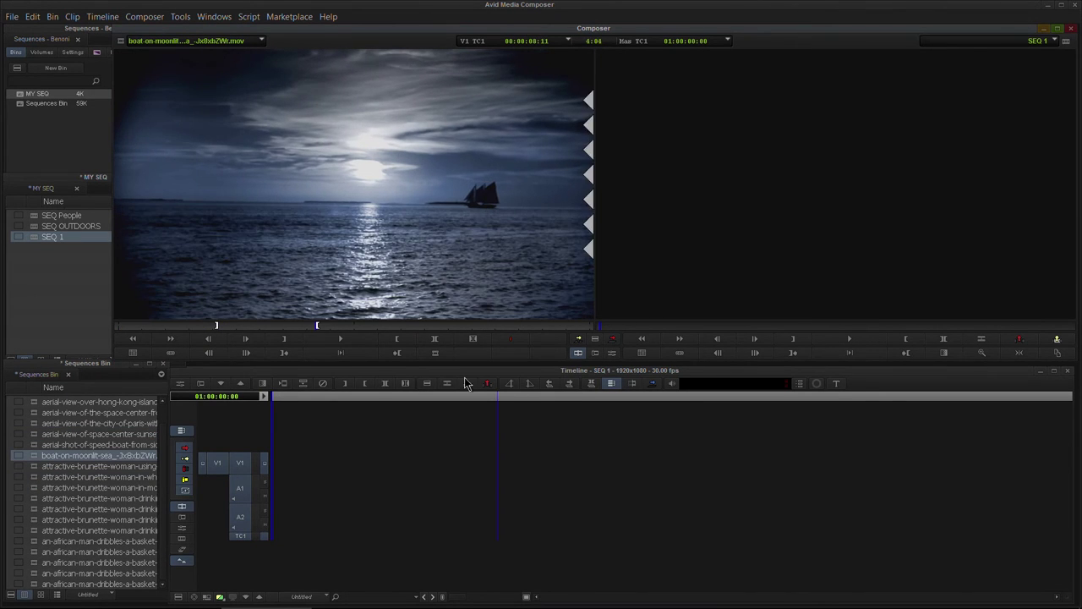
pyautogui.click(613, 339)
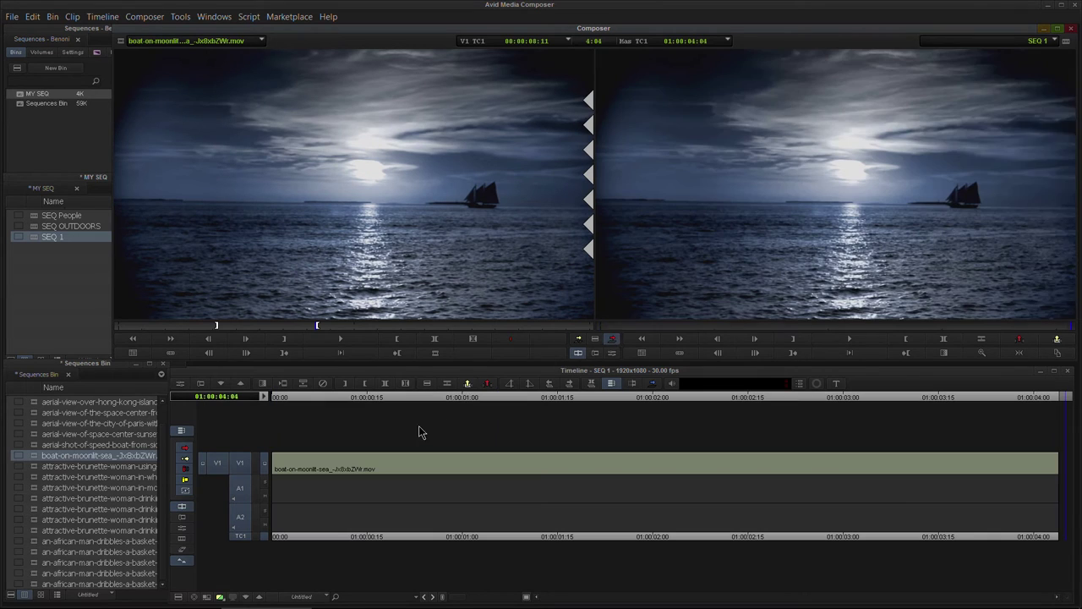
pyautogui.click(472, 598)
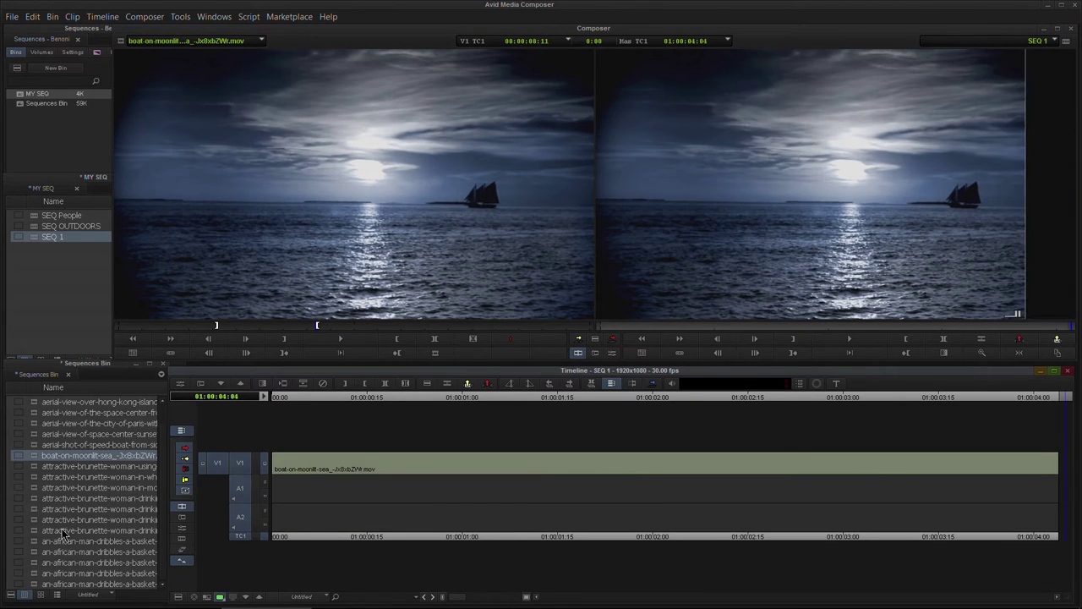
# - Browse the clips in the Sequences Bin and overwrite the woman-in-white-bed-with-coffee clip into SEQ 1 after the boat clip
pyautogui.click(31, 522)
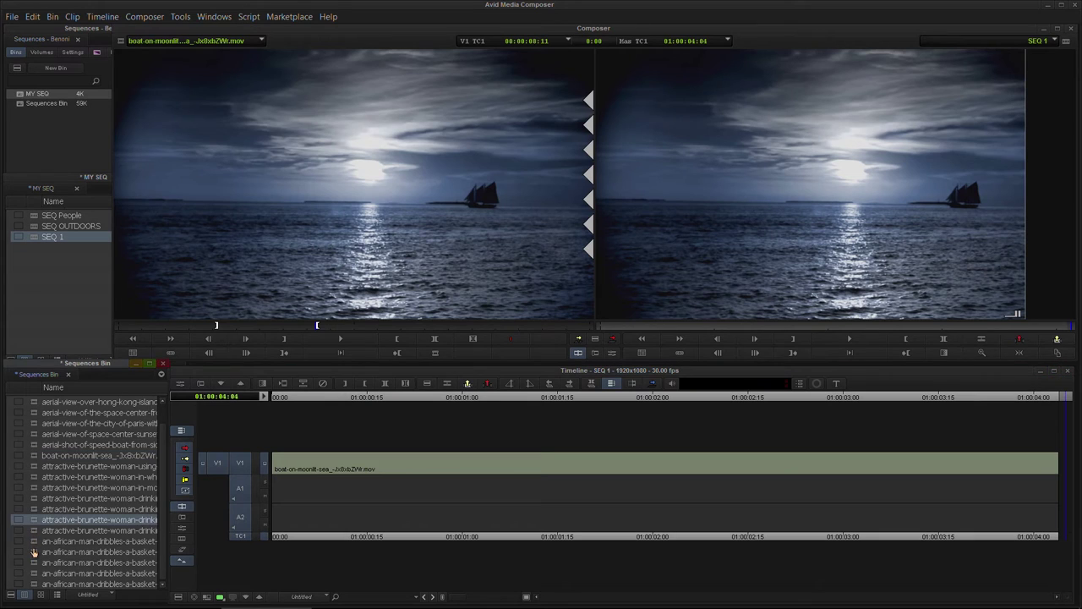
pyautogui.click(34, 551)
pyautogui.scroll(1, 41, 548)
pyautogui.scroll(-1, 40, 548)
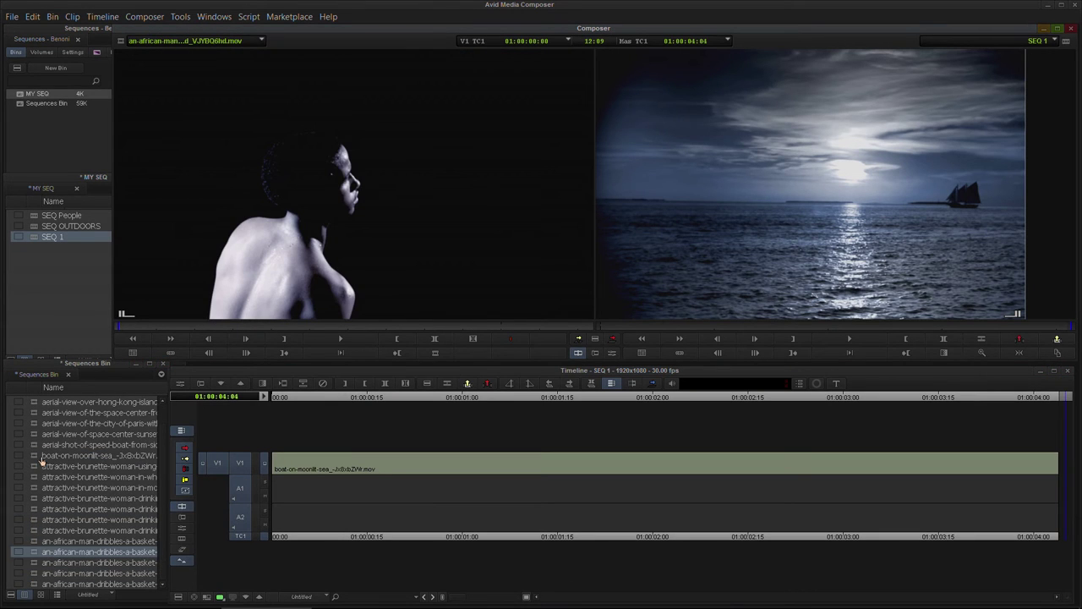
pyautogui.click(41, 414)
pyautogui.click(36, 456)
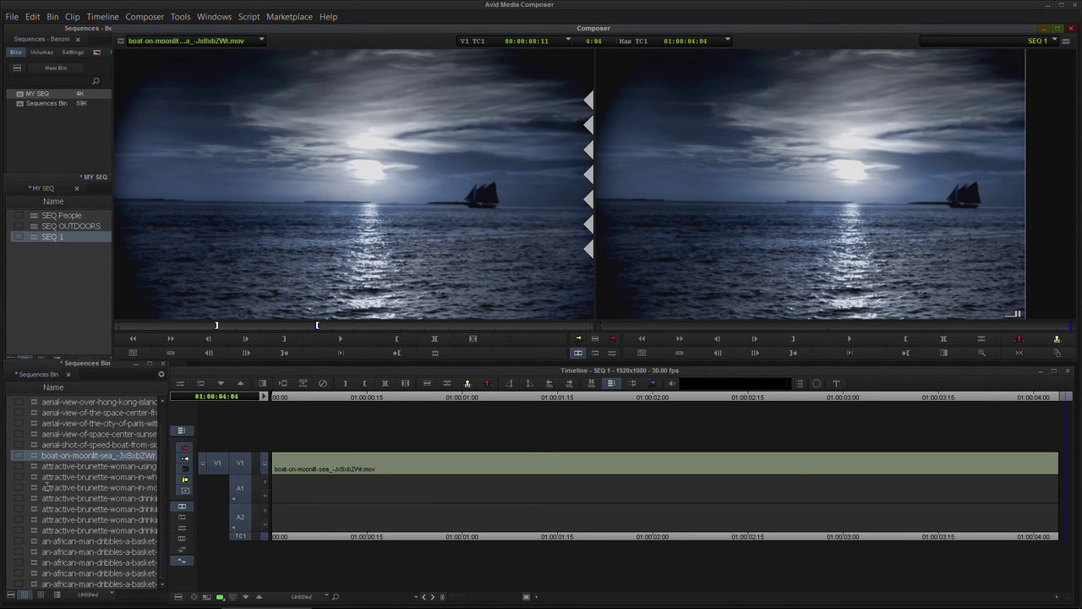
pyautogui.click(34, 467)
pyautogui.click(34, 477)
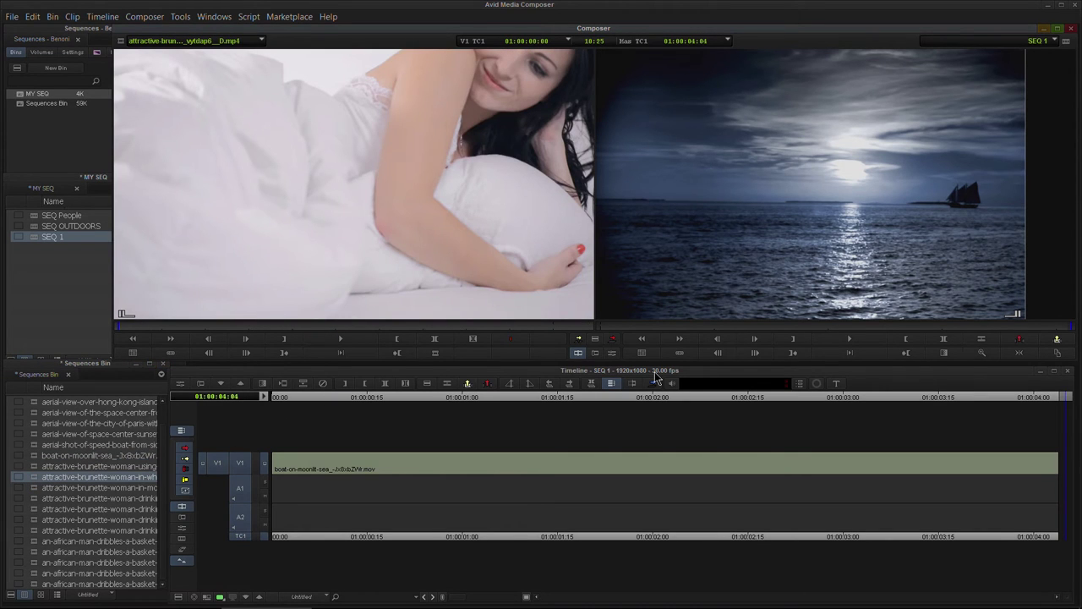
pyautogui.click(610, 340)
# - Load the basketball clip ending in V1GWN6hu and overwrite it at the end of SEQ 1
pyautogui.click(52, 519)
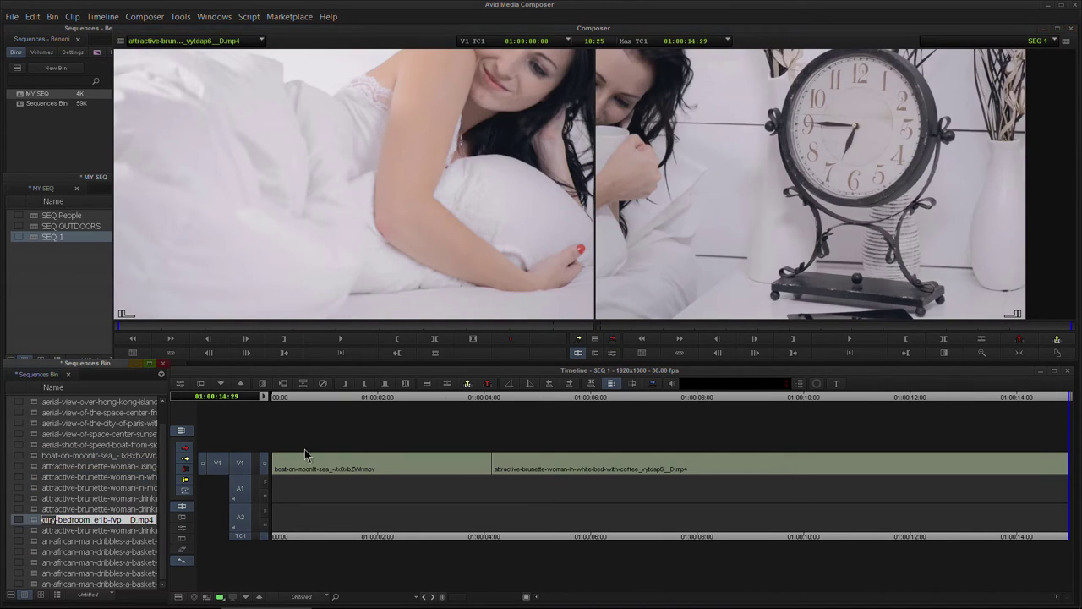
pyautogui.click(39, 542)
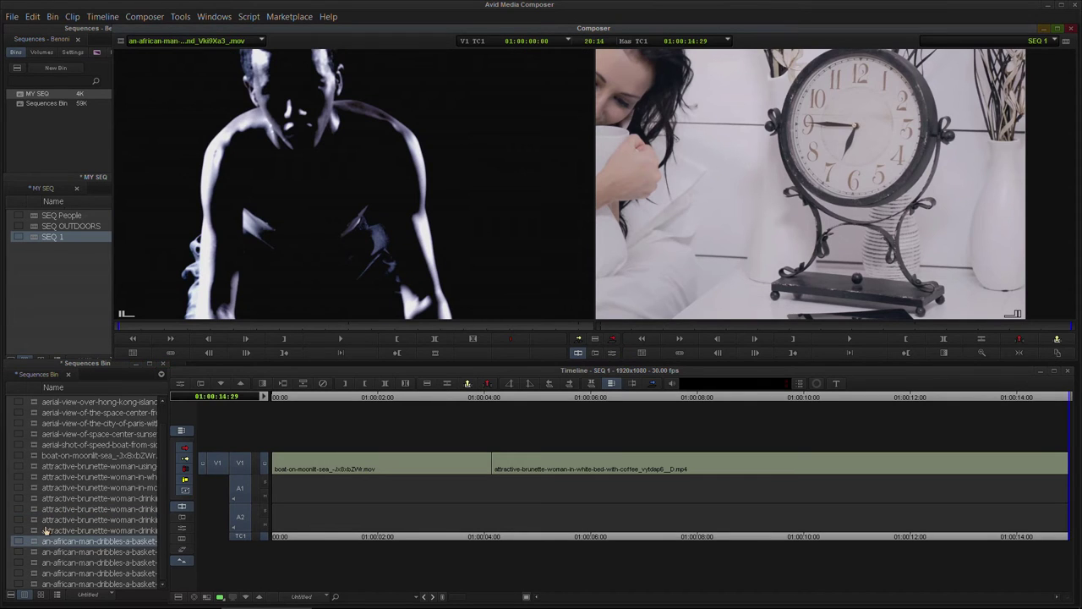
pyautogui.click(39, 562)
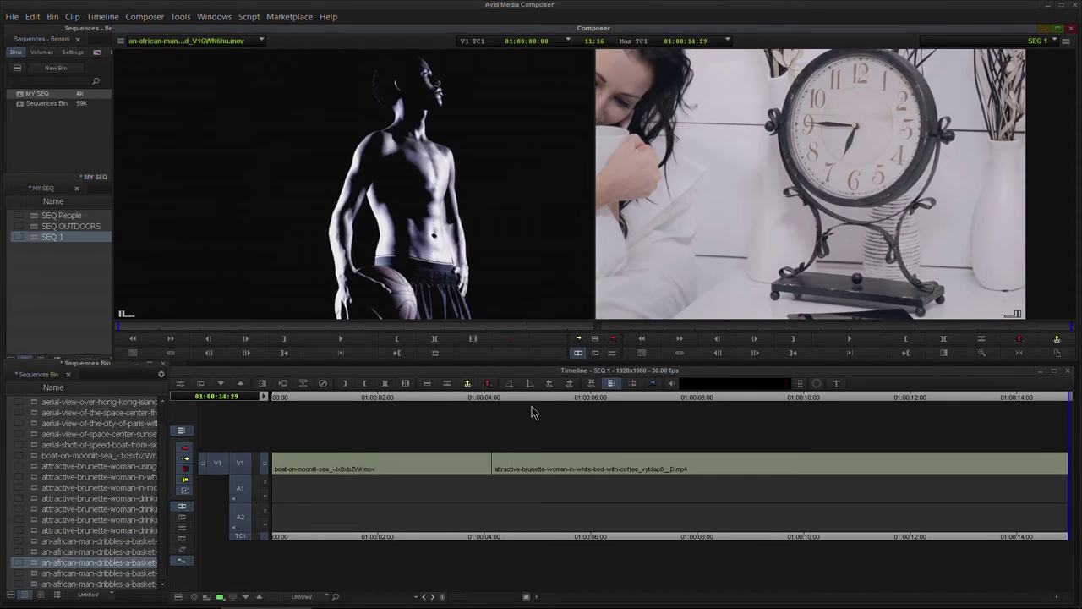
pyautogui.click(612, 339)
# - Show the effects list in the project window and return the playhead to the start of SEQ 1
pyautogui.moveTo(835, 395); pyautogui.dragTo(316, 456)
pyautogui.click(97, 53)
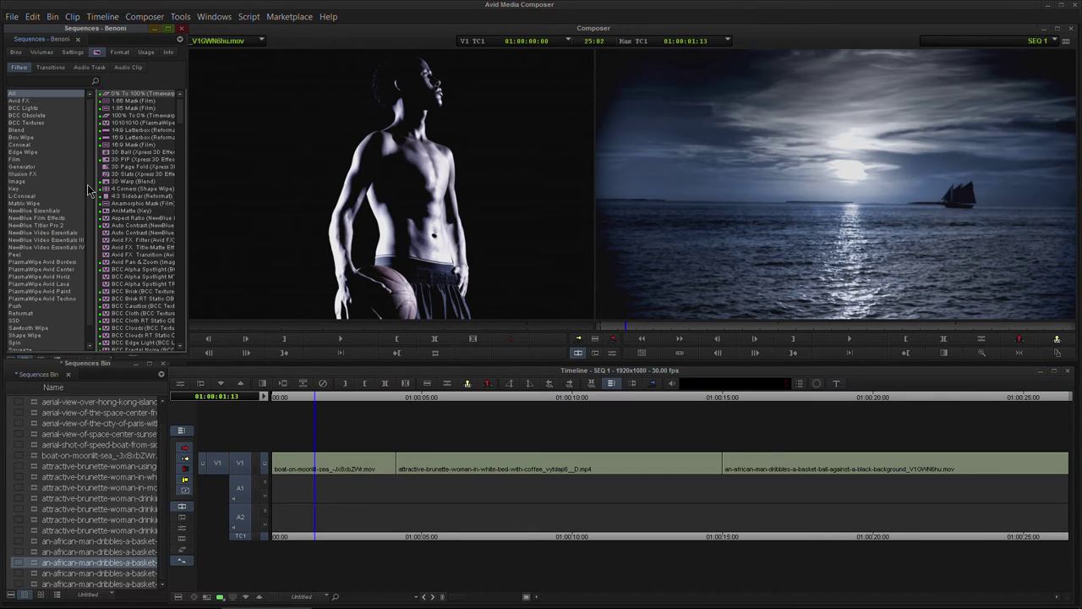
pyautogui.moveTo(372, 401); pyautogui.dragTo(310, 459)
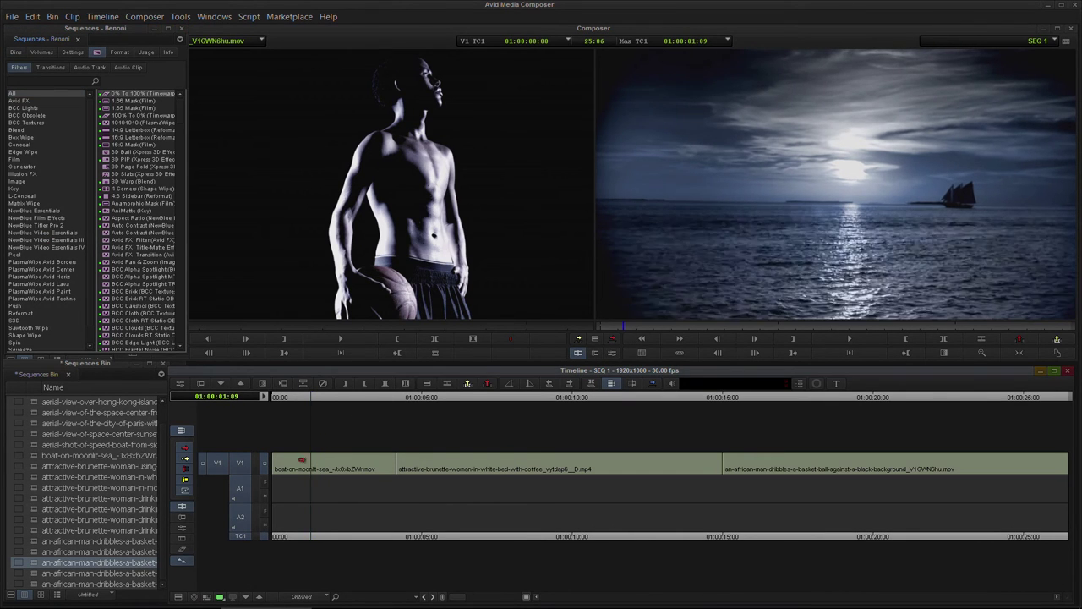
pyautogui.moveTo(310, 406); pyautogui.dragTo(212, 429)
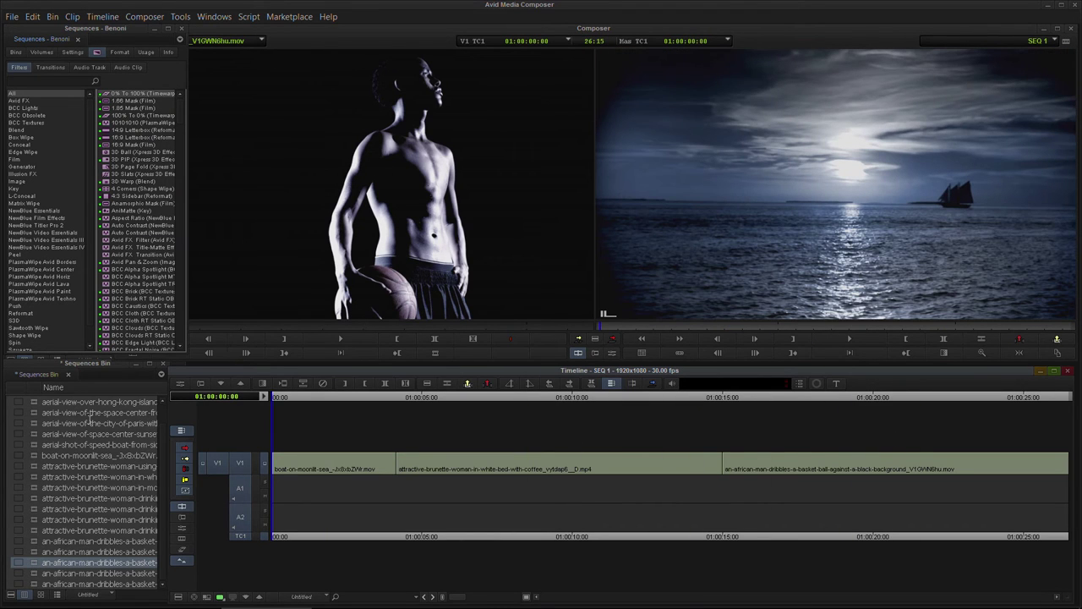
# - Rearrange the project and bin windows and dock the MY SEQ bin as a tab in the Sequences Bin window
pyautogui.click(37, 386)
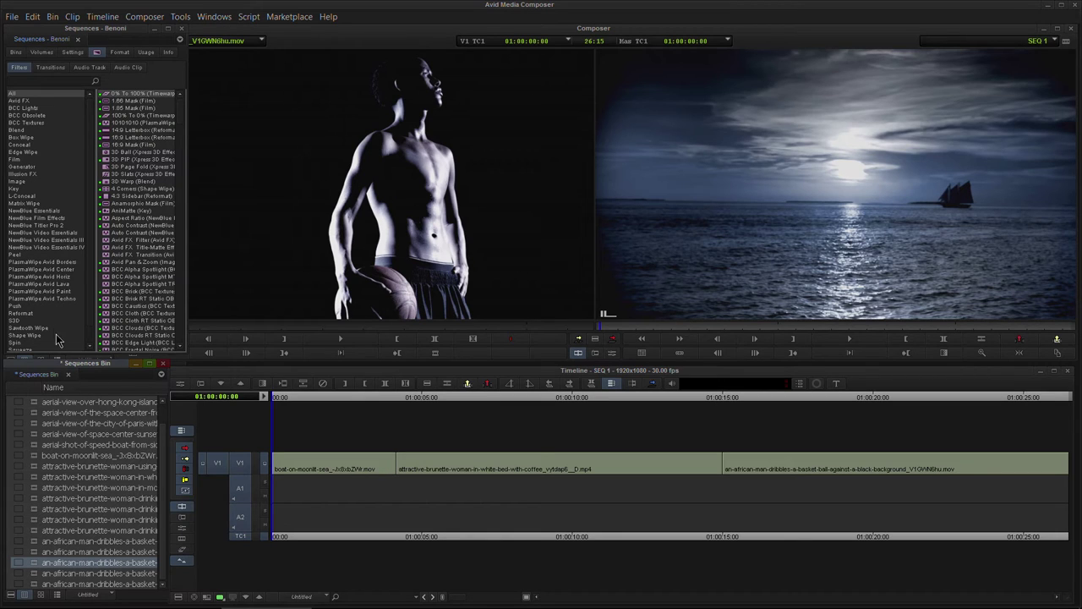
pyautogui.moveTo(61, 363); pyautogui.dragTo(64, 389)
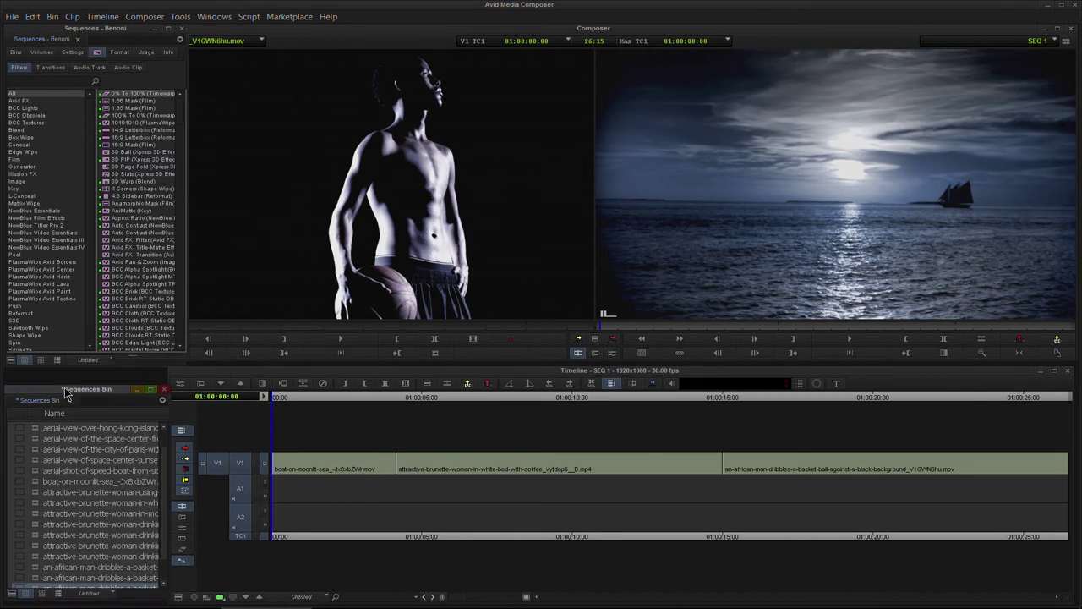
pyautogui.moveTo(63, 29); pyautogui.dragTo(111, 47)
pyautogui.moveTo(12, 181); pyautogui.dragTo(58, 387)
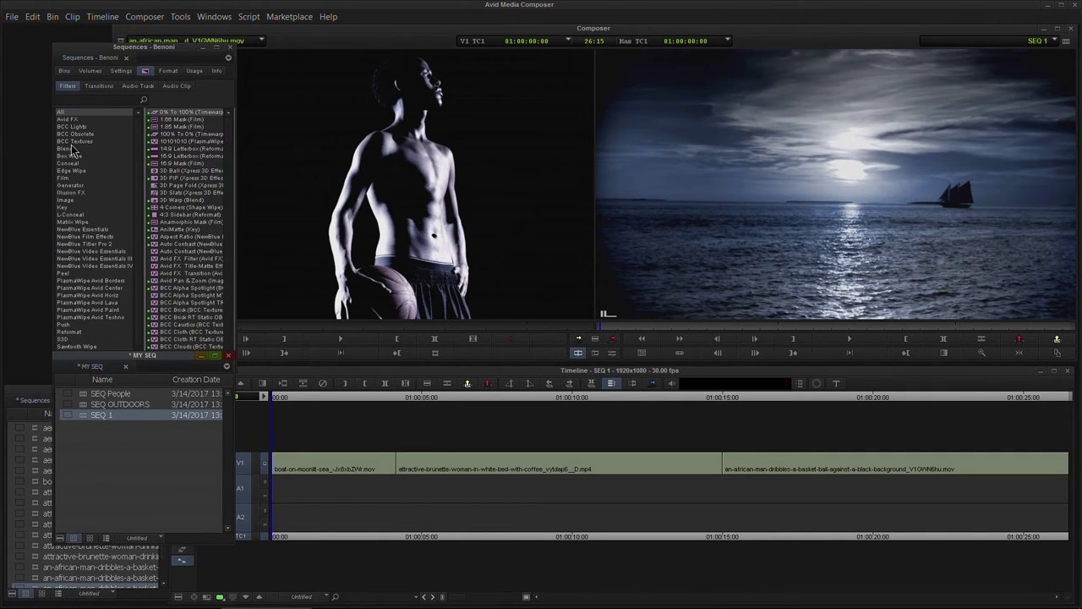
pyautogui.moveTo(153, 48); pyautogui.dragTo(117, 44)
pyautogui.moveTo(101, 31); pyautogui.dragTo(103, 31)
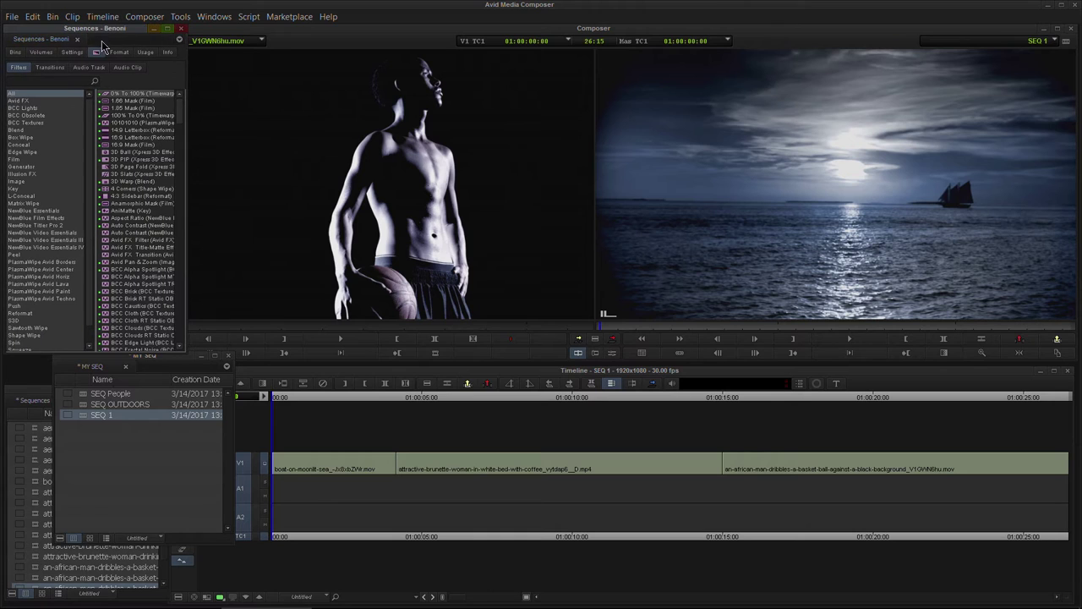
pyautogui.moveTo(178, 359); pyautogui.dragTo(73, 343)
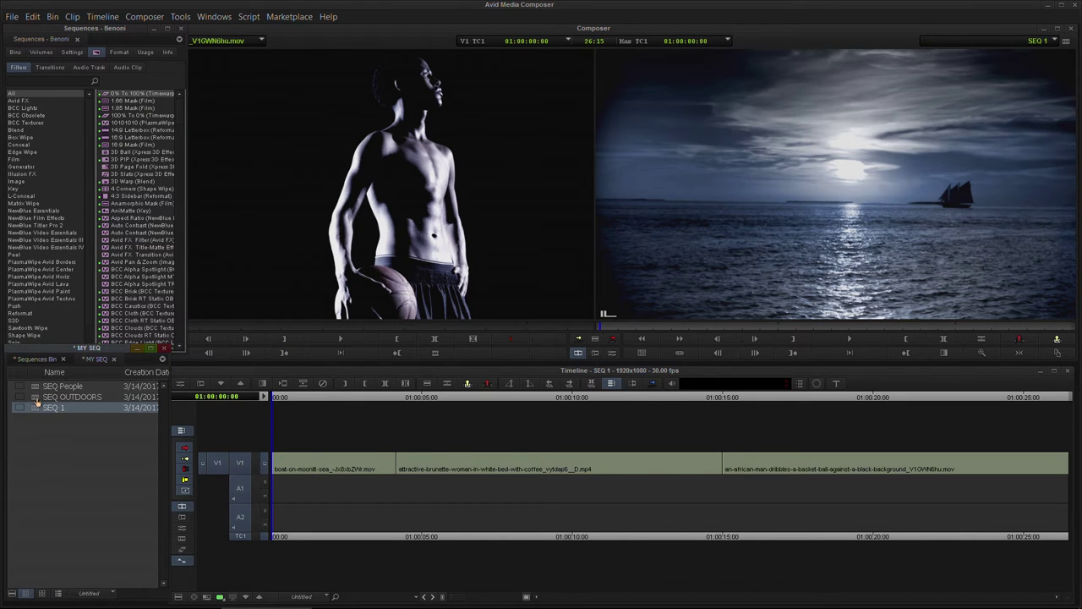
# - Open SEQ OUTDOORS in the timeline and load the first Hong Kong aerial clip from the Sequences Bin into the source monitor
pyautogui.doubleClick(37, 397)
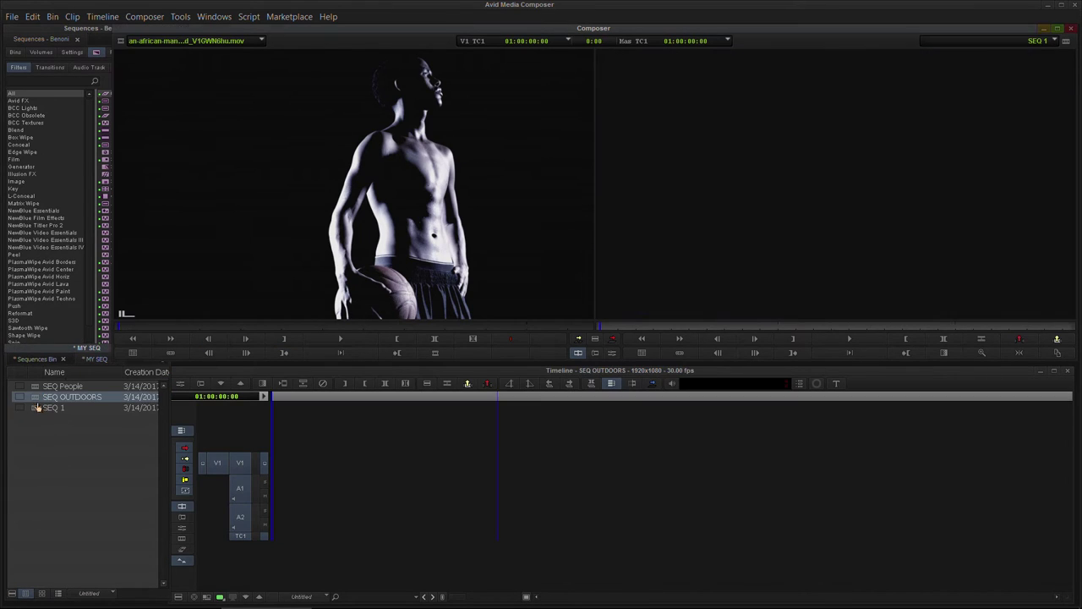
pyautogui.click(33, 359)
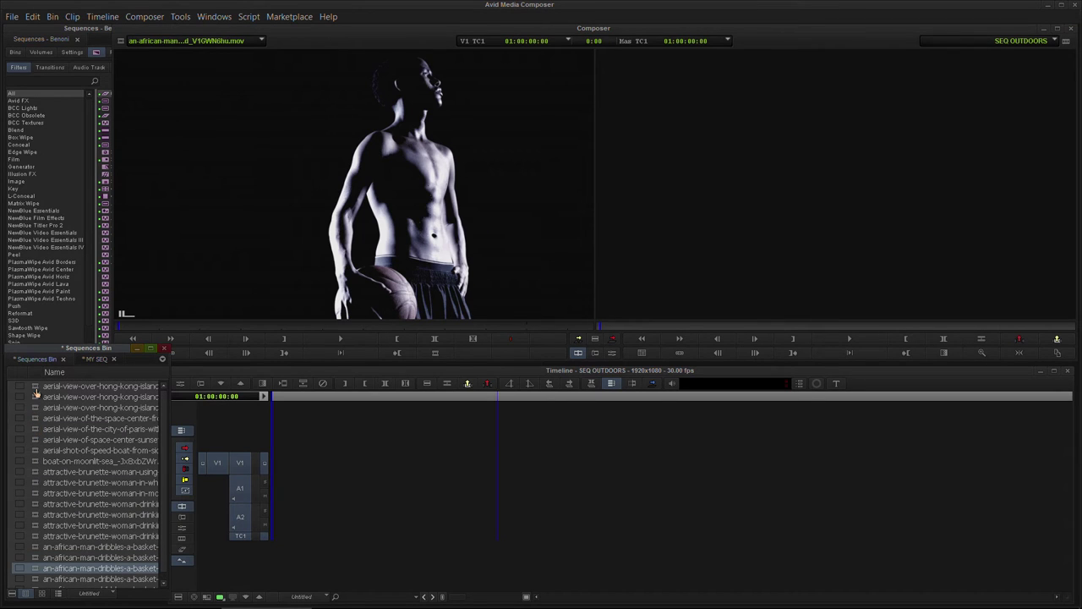
pyautogui.doubleClick(35, 386)
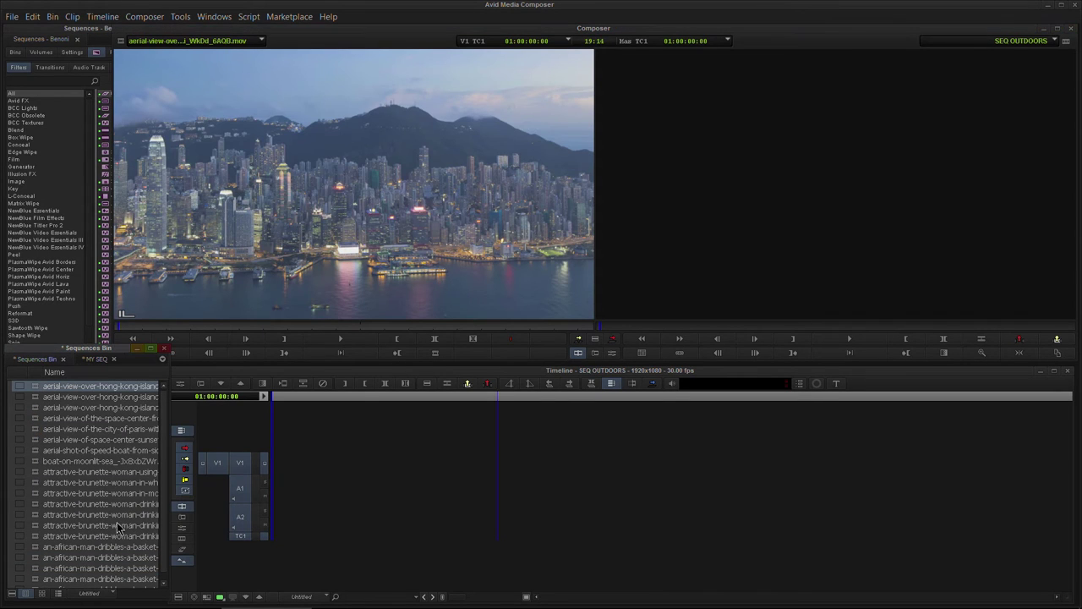
# - Switch the Sequences Bin to frame view, widen it, and add the seven aerial clips in its first two rows to SEQ OUTDOORS
pyautogui.click(42, 595)
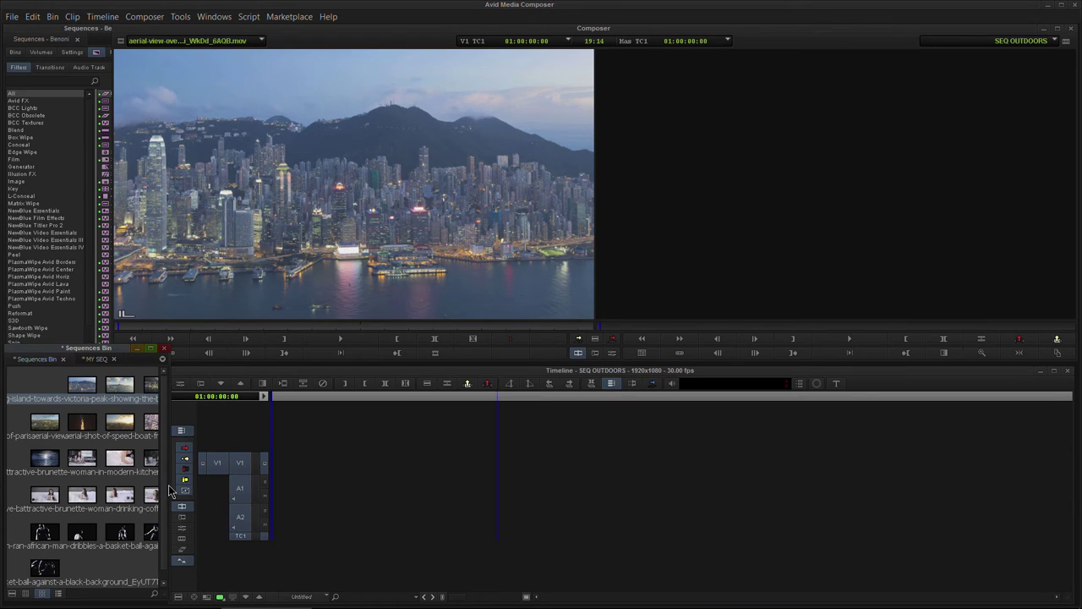
pyautogui.moveTo(169, 484); pyautogui.dragTo(448, 471)
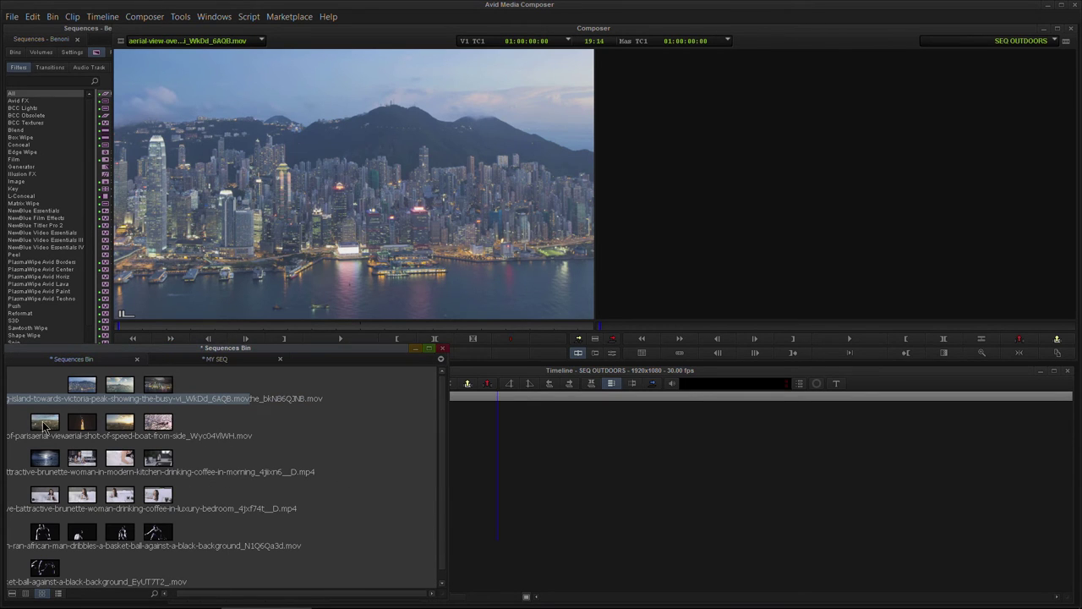
pyautogui.moveTo(375, 394); pyautogui.dragTo(15, 464)
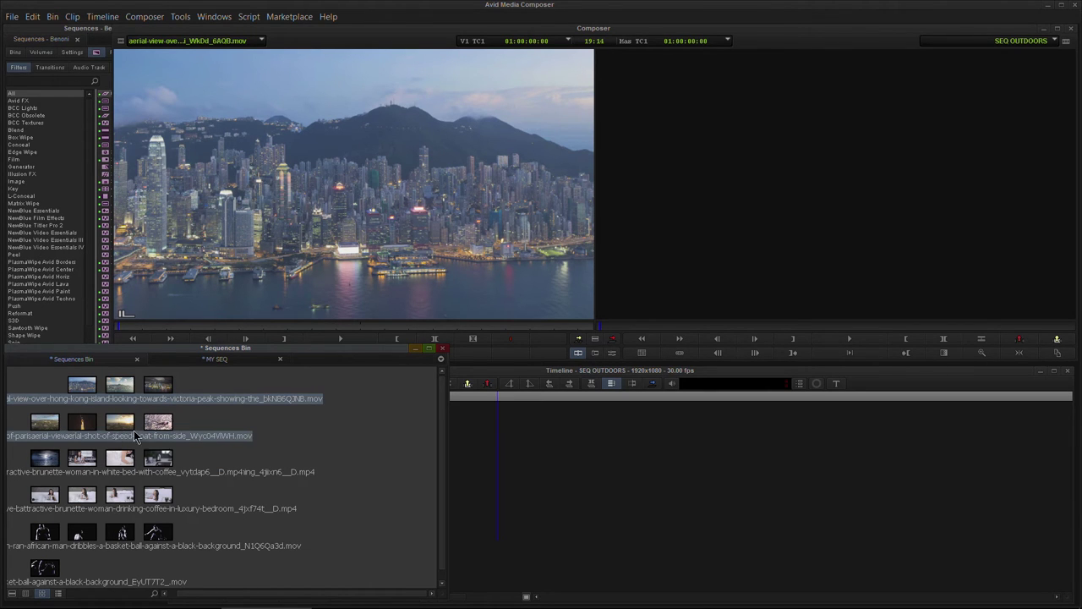
pyautogui.moveTo(535, 442); pyautogui.dragTo(506, 439)
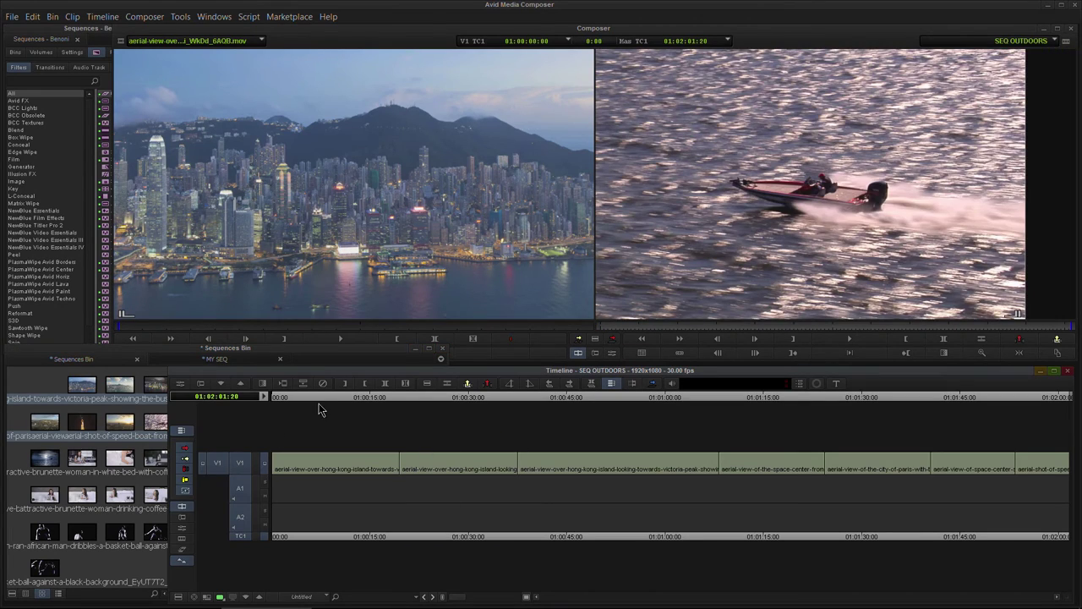
# - Try the Avid Pan & Zoom image effect on the first Hong Kong clip in SEQ OUTDOORS and remove it again
pyautogui.moveTo(277, 398); pyautogui.dragTo(315, 414)
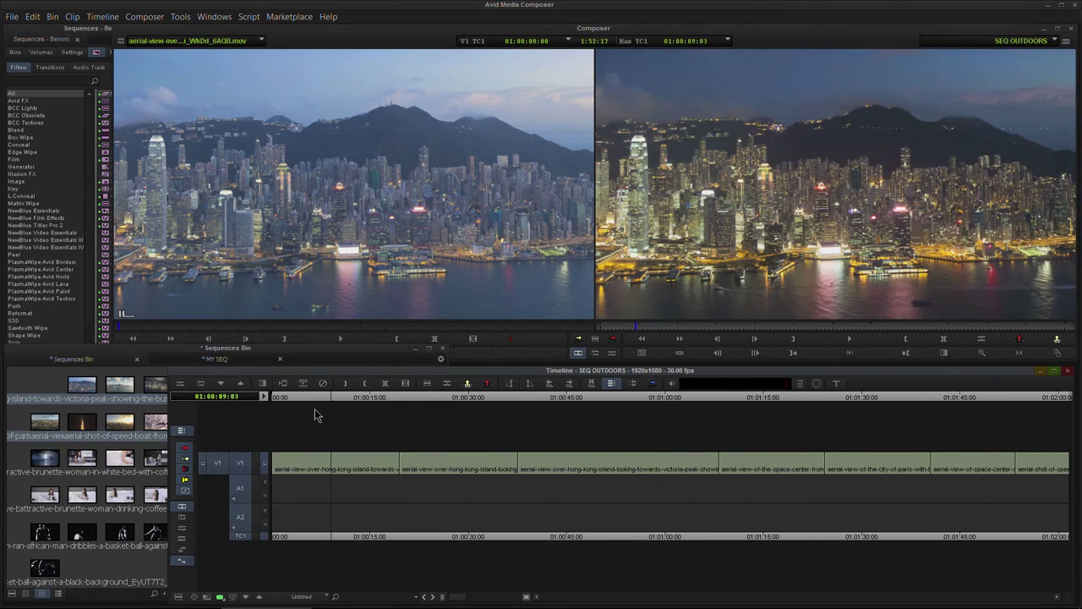
pyautogui.click(20, 182)
pyautogui.moveTo(105, 98); pyautogui.dragTo(331, 465)
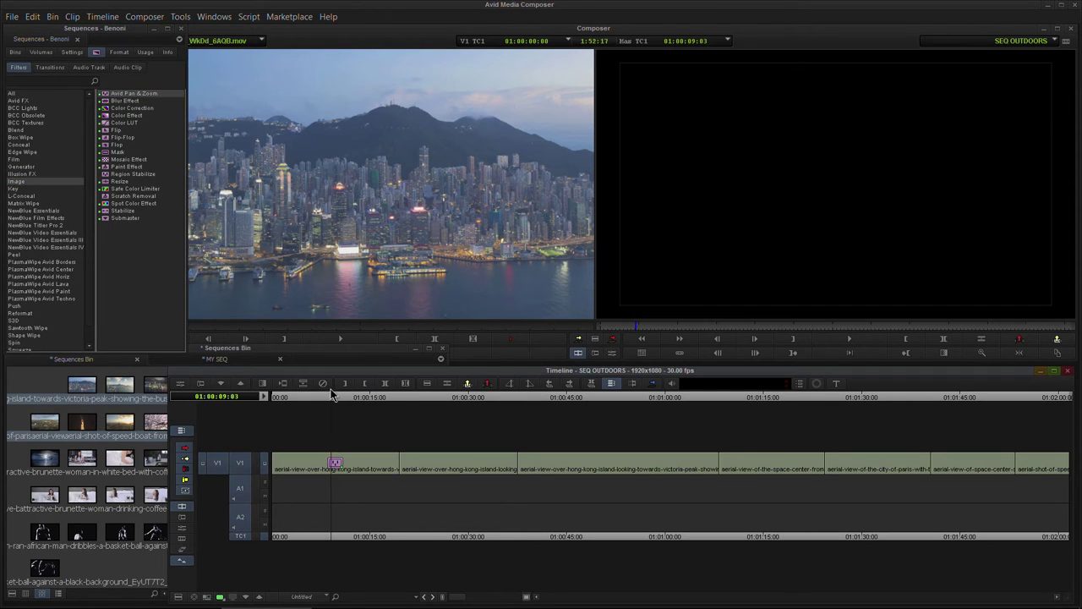
pyautogui.moveTo(337, 399); pyautogui.dragTo(344, 402)
pyautogui.click(340, 459)
pyautogui.click(324, 384)
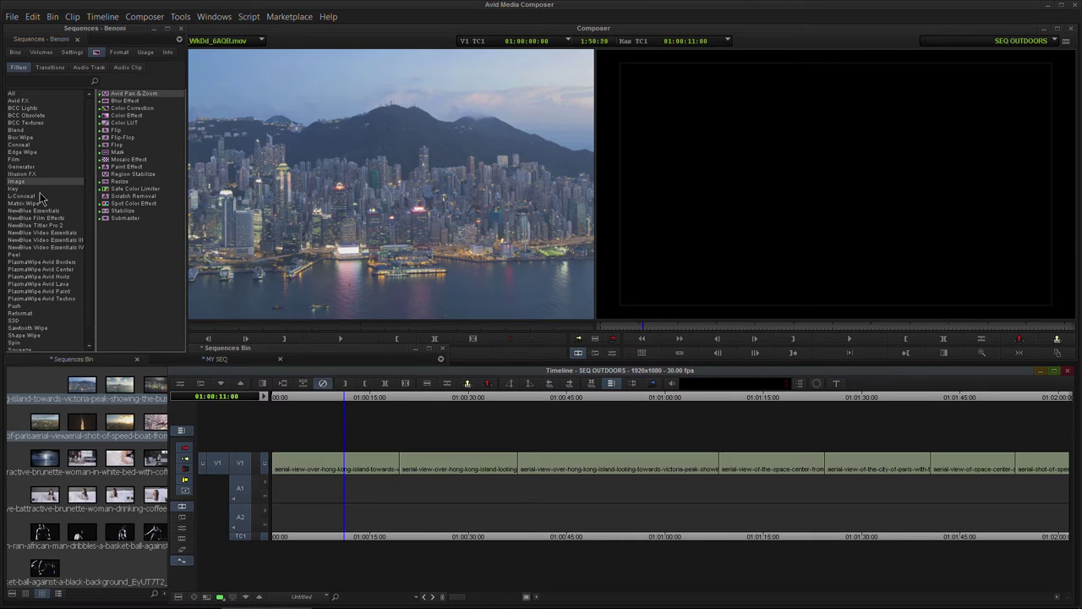
# - Apply the Flip-Flop effect to the first Hong Kong clip in SEQ OUTDOORS and switch the Sequences Bin to text view
pyautogui.moveTo(112, 138); pyautogui.dragTo(333, 465)
pyautogui.moveTo(341, 401); pyautogui.dragTo(365, 444)
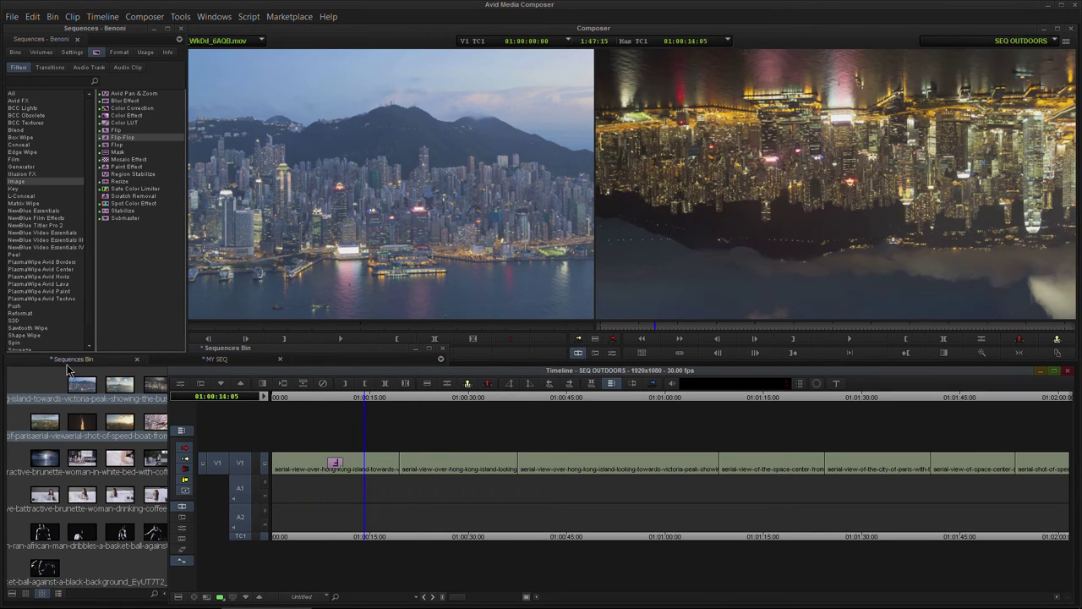
pyautogui.click(27, 594)
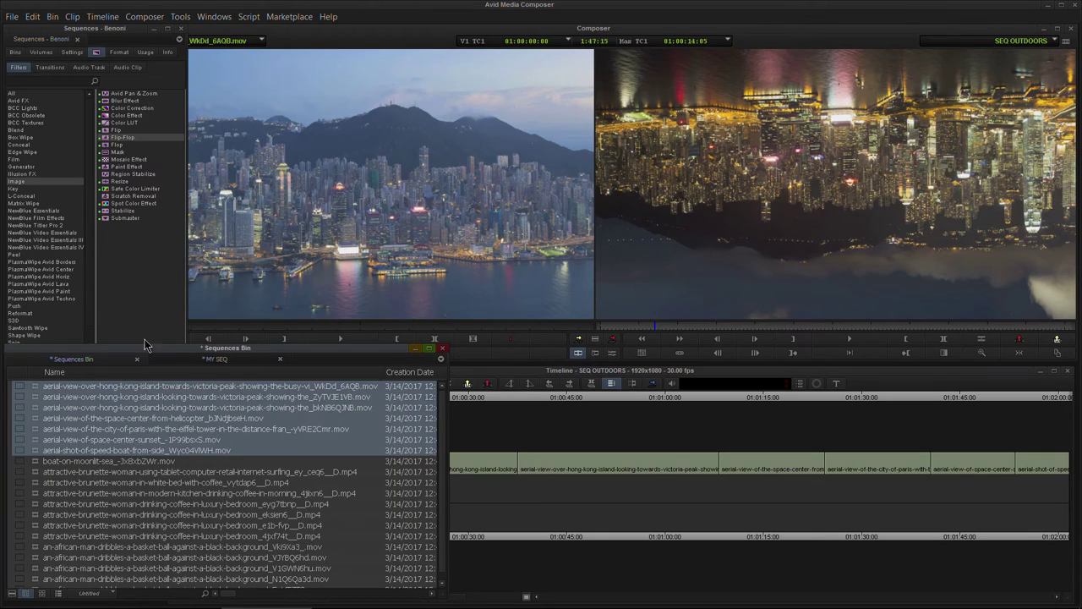
# - Open SEQ People from the MY SEQ bin and add the five basketball clips from the Sequences Bin to it
pyautogui.click(186, 361)
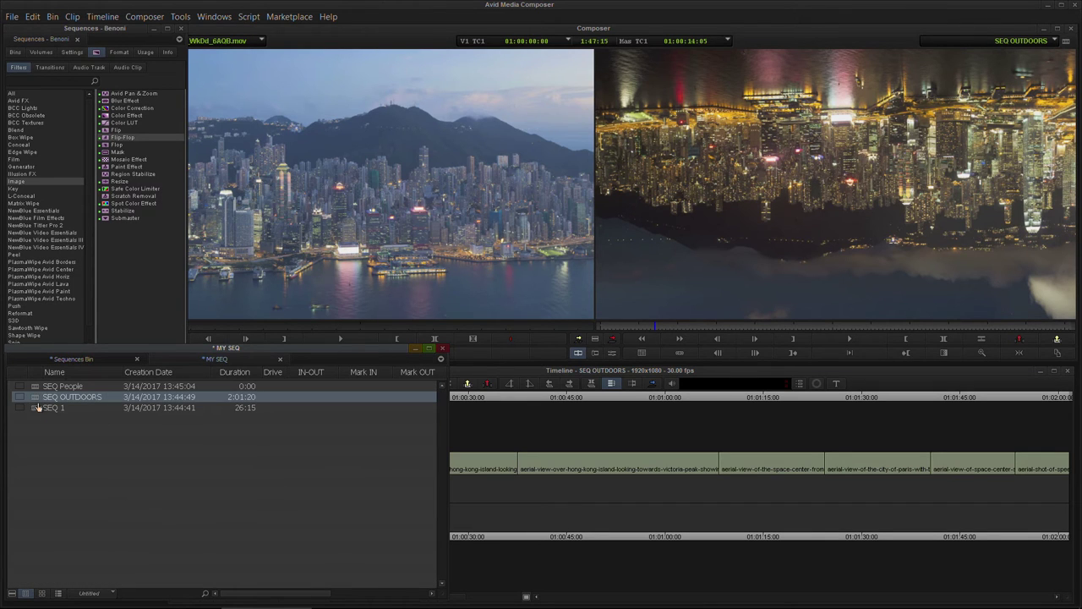
pyautogui.doubleClick(39, 387)
pyautogui.moveTo(446, 435); pyautogui.dragTo(164, 436)
pyautogui.click(38, 359)
pyautogui.click(35, 540)
pyautogui.keyDown('shift'); pyautogui.click(40, 585); pyautogui.keyUp('shift')
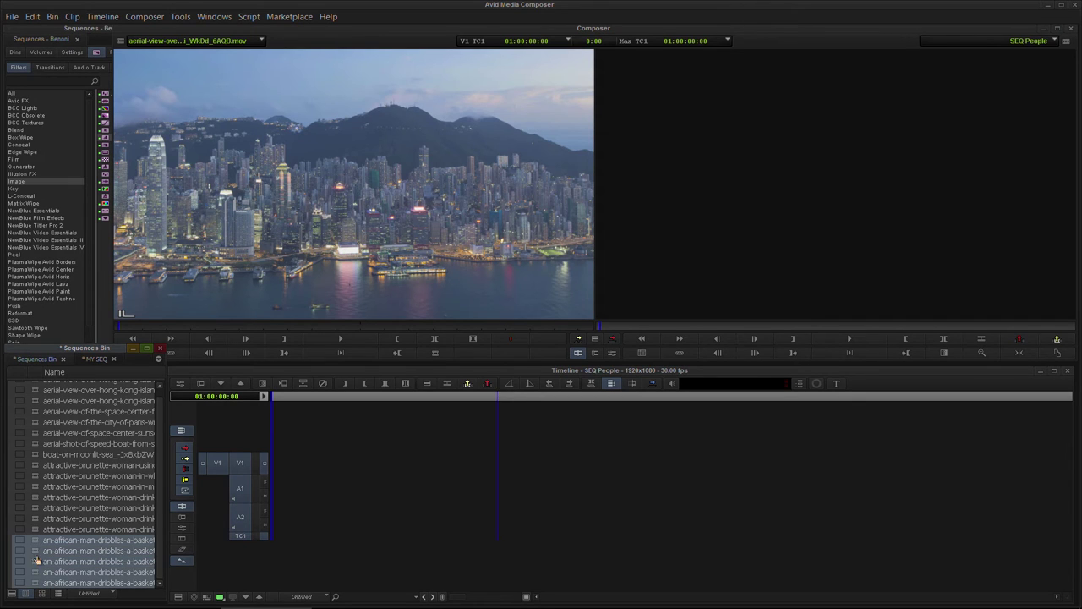
pyautogui.moveTo(37, 545); pyautogui.dragTo(309, 515)
# - Overwrite the modern-kitchen coffee clip into SEQ People at 01:00:48:27 and return the playhead to the start
pyautogui.moveTo(358, 401); pyautogui.dragTo(841, 413)
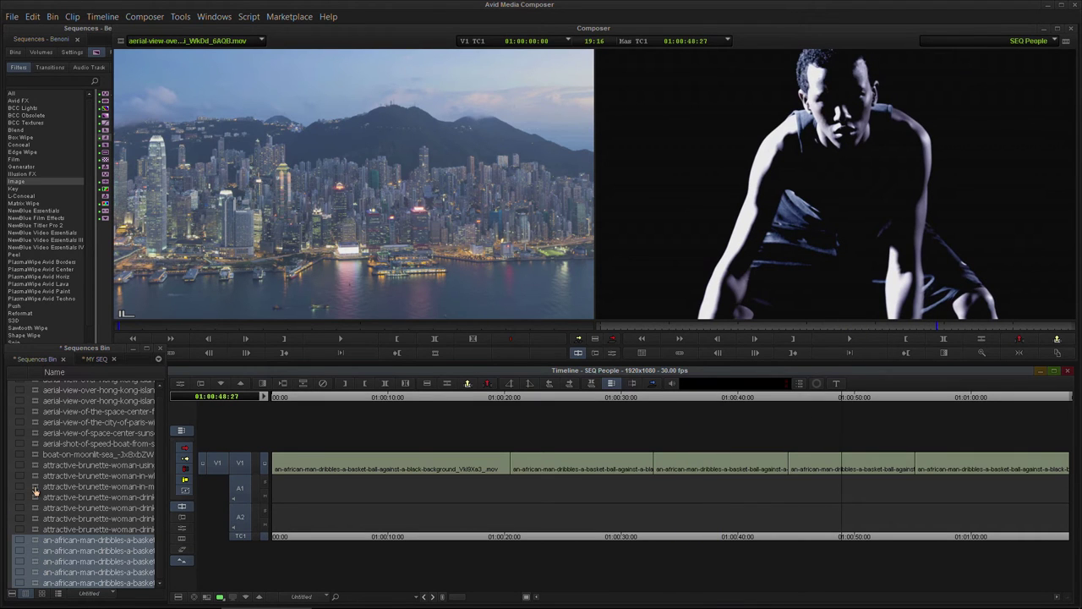
pyautogui.doubleClick(35, 489)
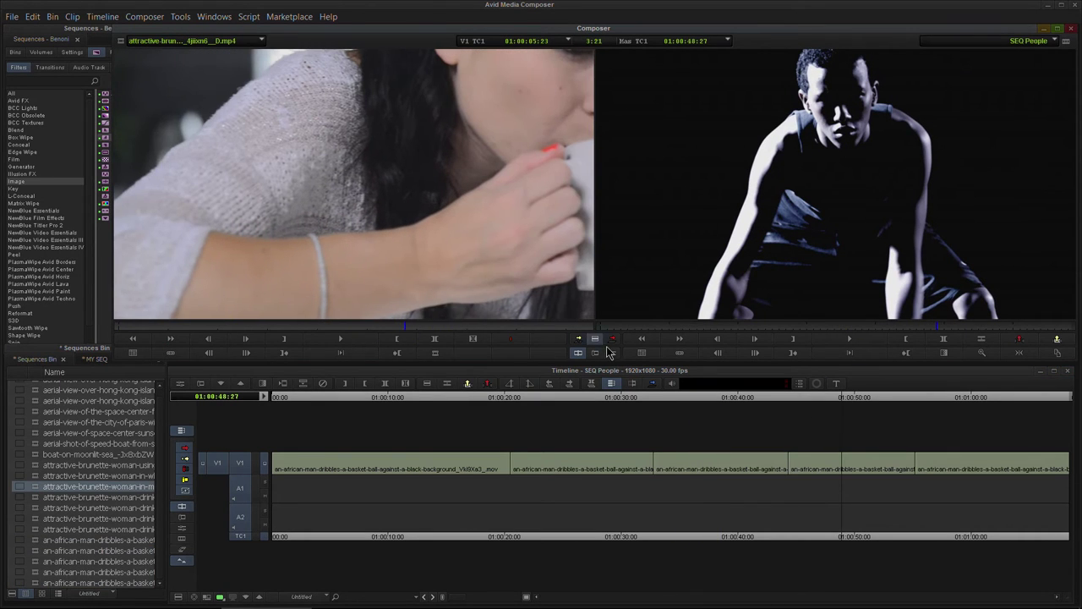
pyautogui.click(613, 338)
pyautogui.moveTo(865, 399); pyautogui.dragTo(195, 432)
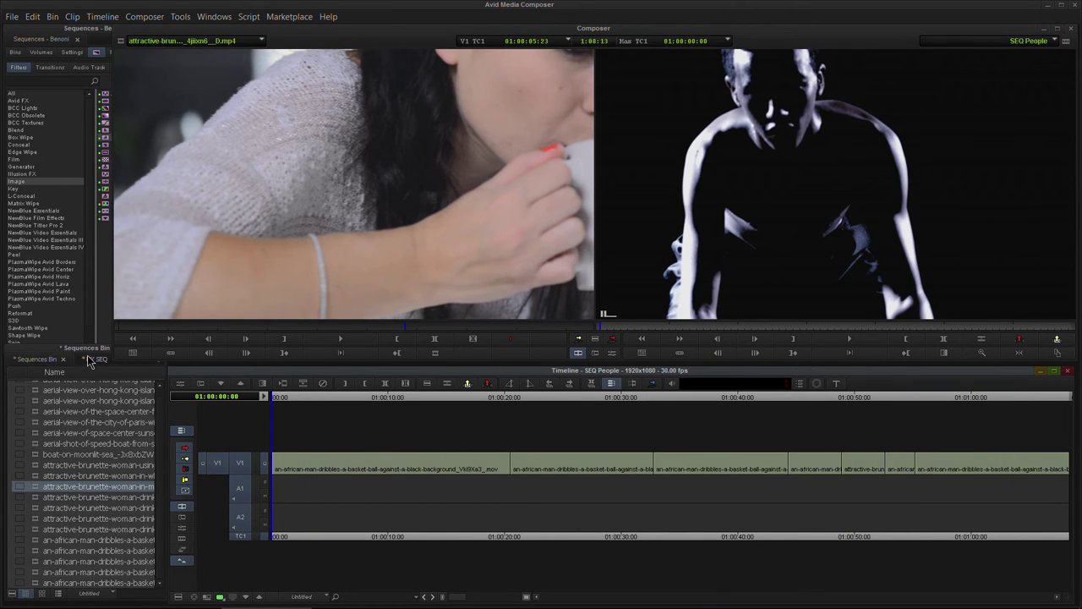
# - Create a new sequence named MAIN SEQ in the MY SEQ bin and open it in the timeline
pyautogui.click(96, 358)
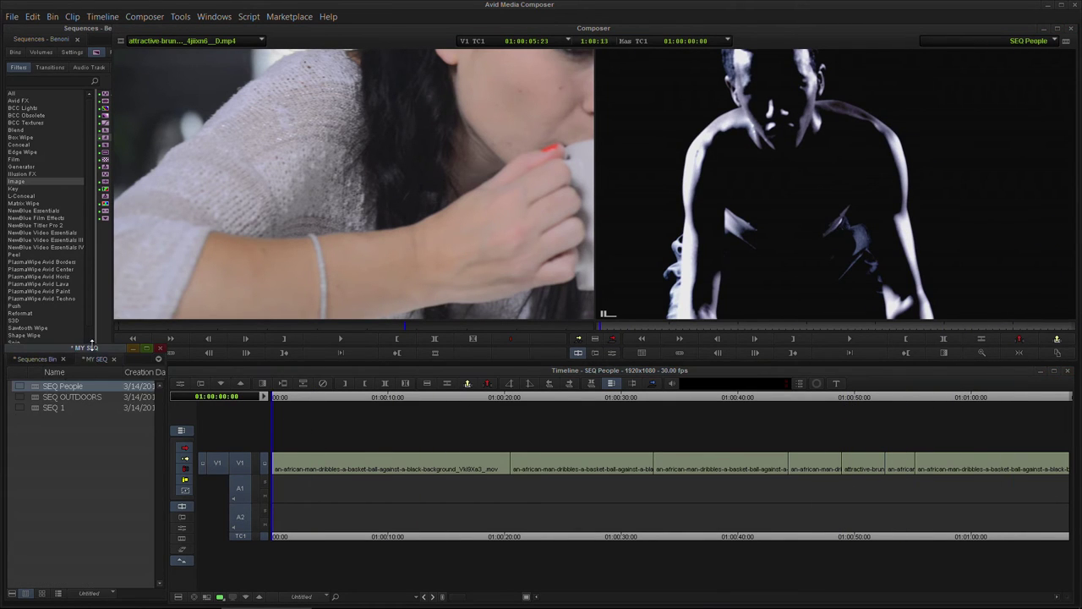
pyautogui.click(20, 53)
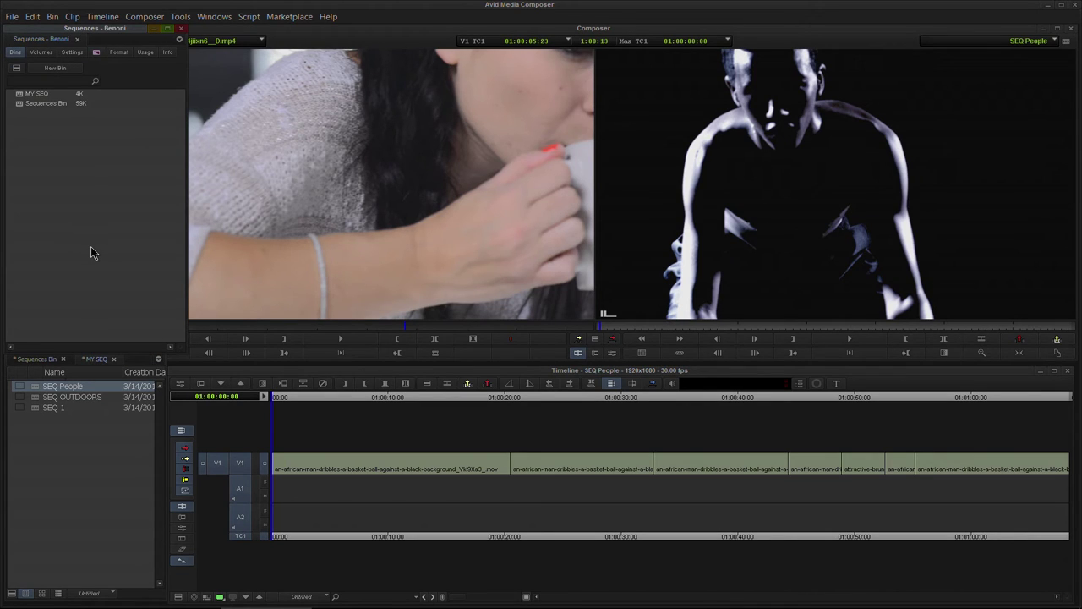
pyautogui.rightClick(69, 469)
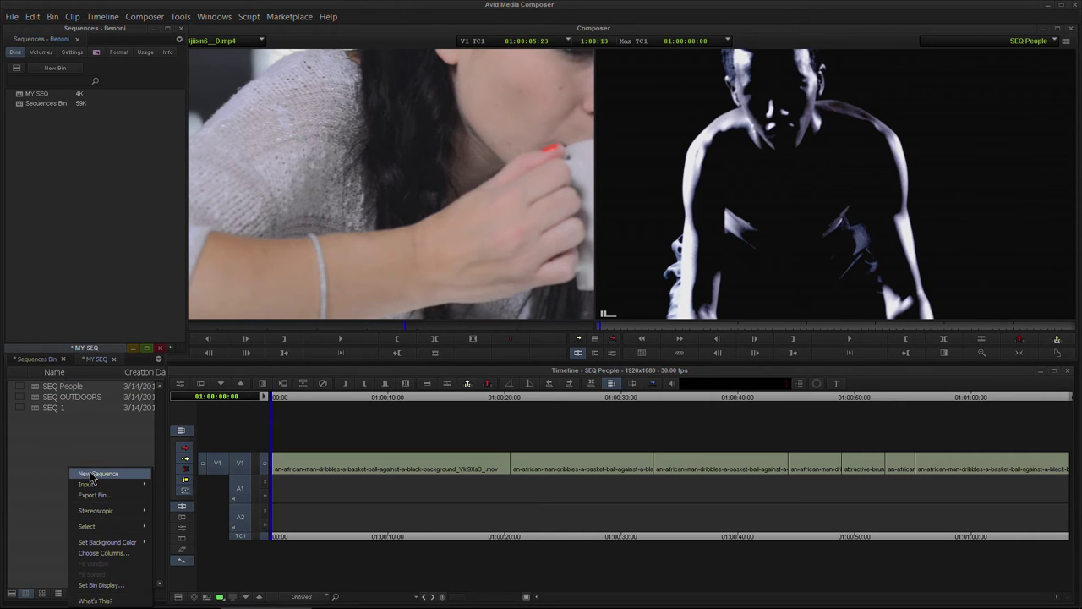
pyautogui.click(90, 475)
pyautogui.write('MAIN SEQ')
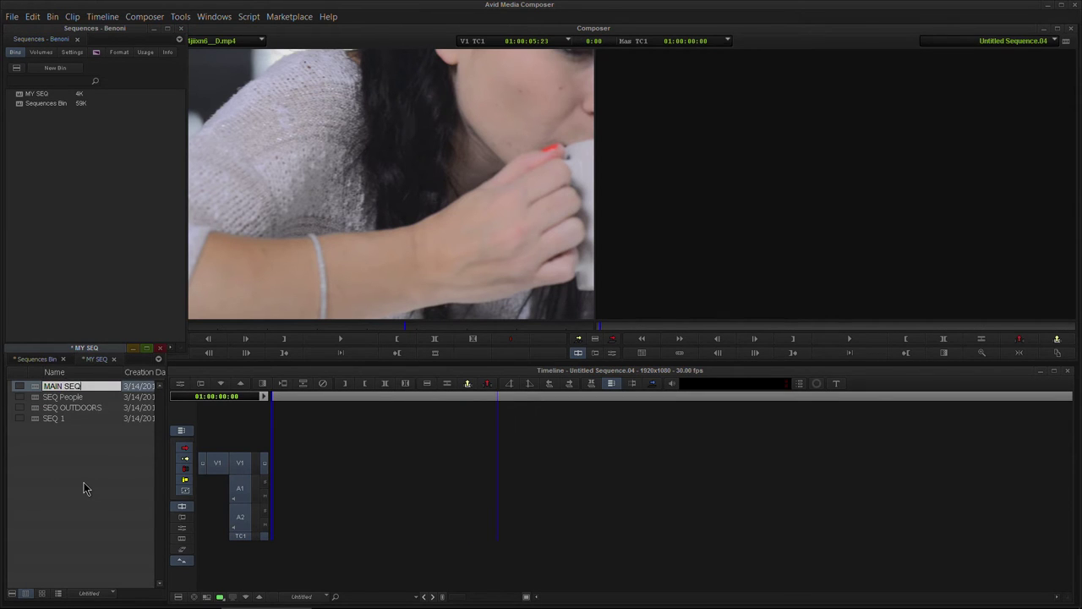
pyautogui.press('Return')
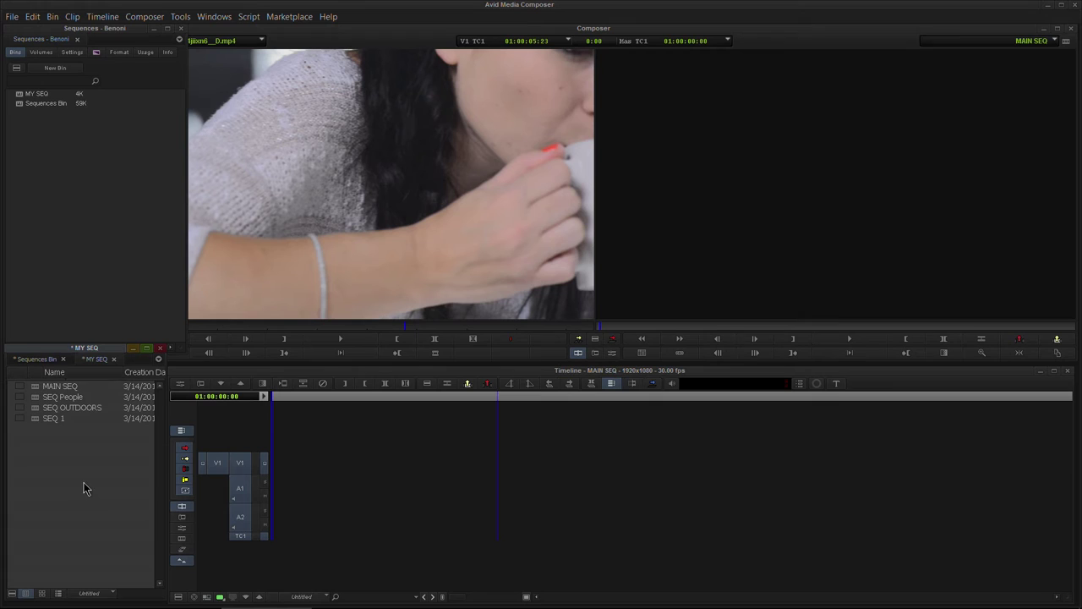
pyautogui.doubleClick(35, 387)
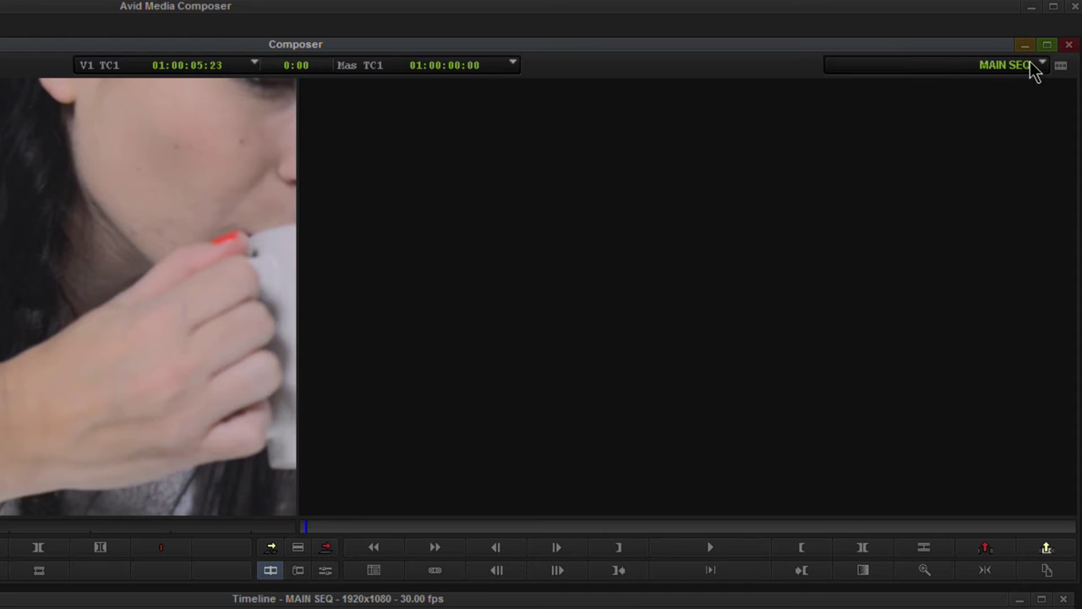
pyautogui.click(1033, 68)
pyautogui.click(685, 308)
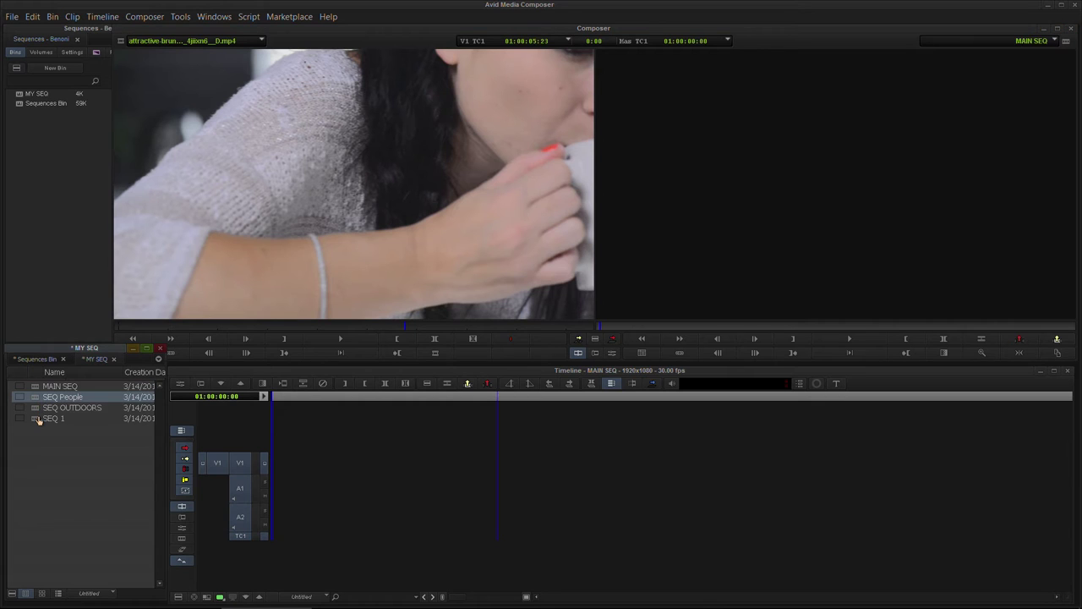
# - Load SEQ 1 from the MY SEQ bin into the source monitor and scrub through its opening
pyautogui.click(38, 410)
pyautogui.click(38, 419)
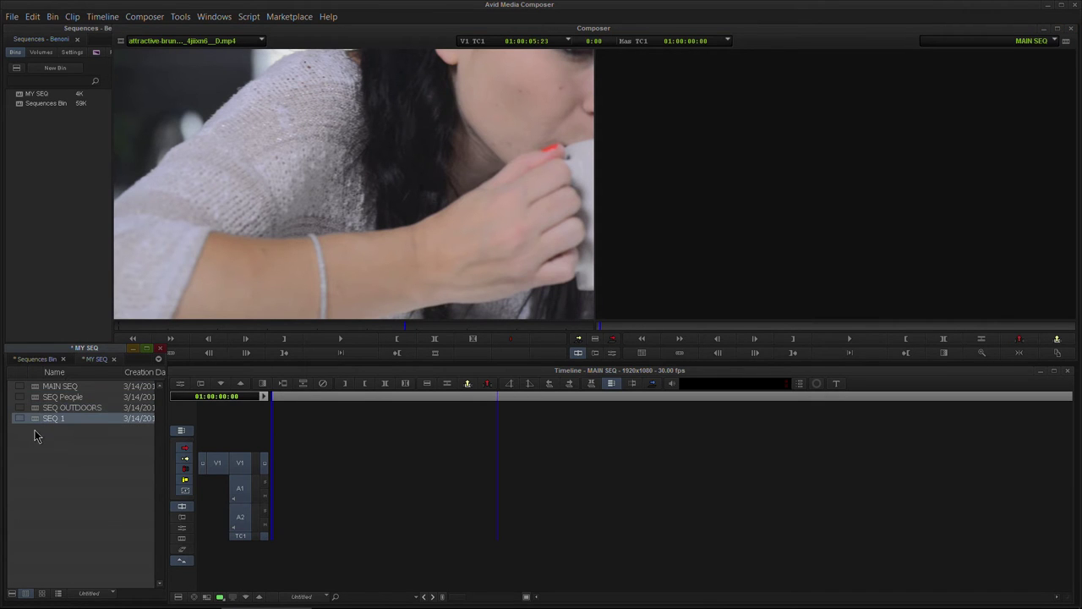
pyautogui.moveTo(33, 421); pyautogui.dragTo(209, 137)
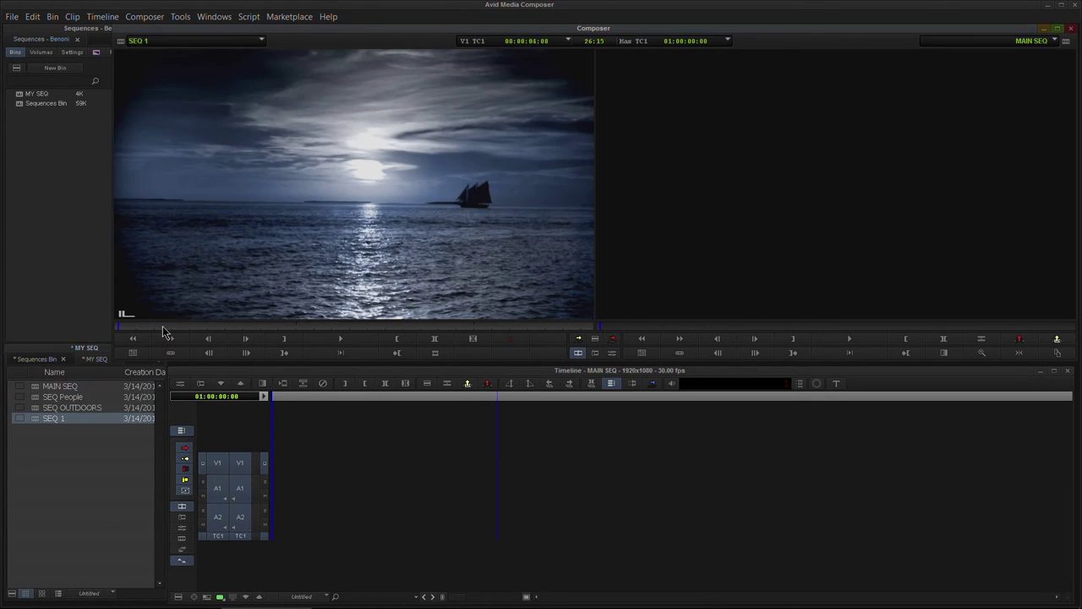
pyautogui.moveTo(124, 328); pyautogui.dragTo(179, 328)
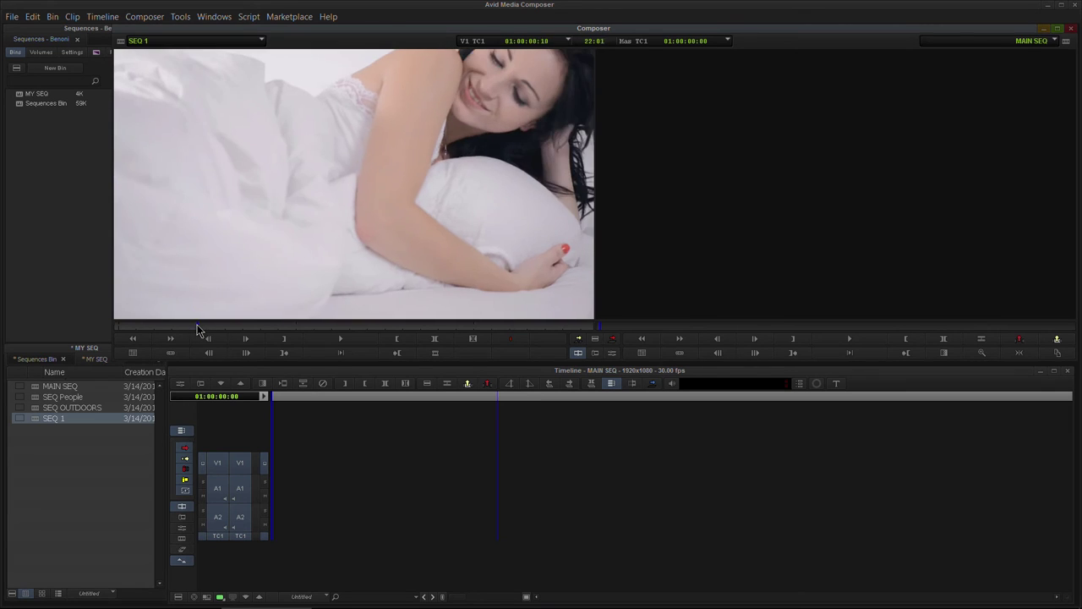
# - Mark an out point in the SEQ 1 source at the end of its moonlit boat shot
pyautogui.click(194, 327)
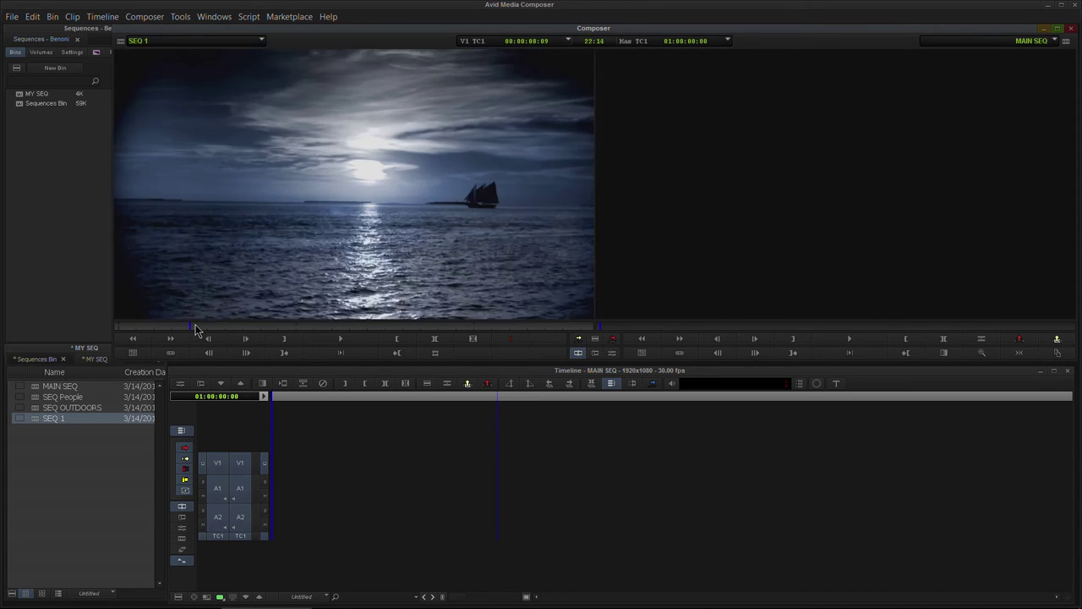
pyautogui.press('Right')
pyautogui.press('Right')
pyautogui.press('Right')
pyautogui.press('Right')
pyautogui.press('Right')
pyautogui.press('Left')
pyautogui.press('Left')
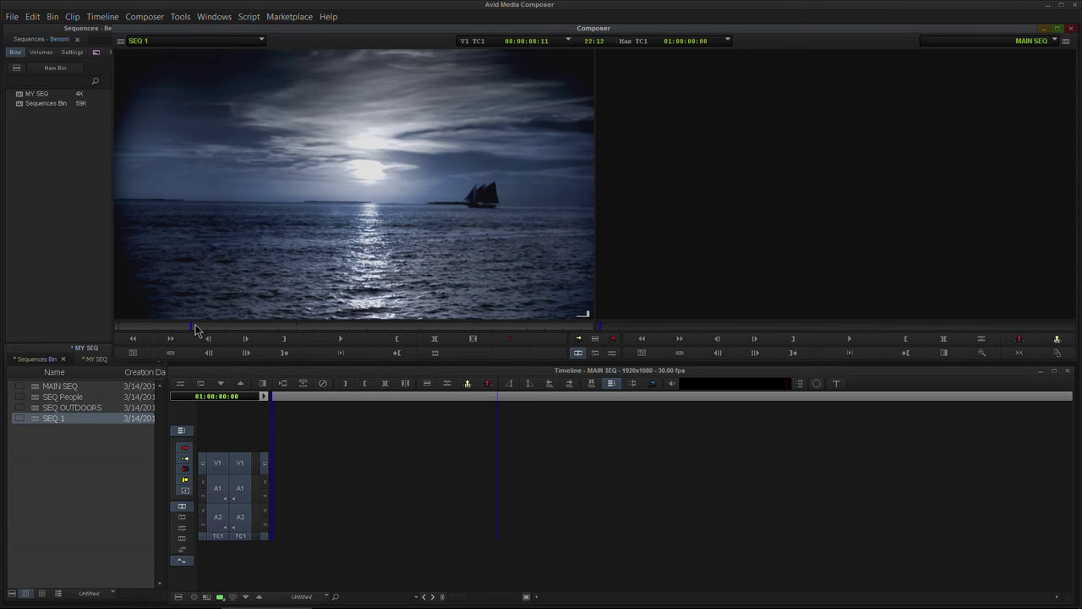
pyautogui.press('o')
# - Return the SEQ 1 source to its start, overwrite the marked boat shot into MAIN SEQ, and park at the sequence's end
pyautogui.moveTo(183, 326); pyautogui.dragTo(117, 326)
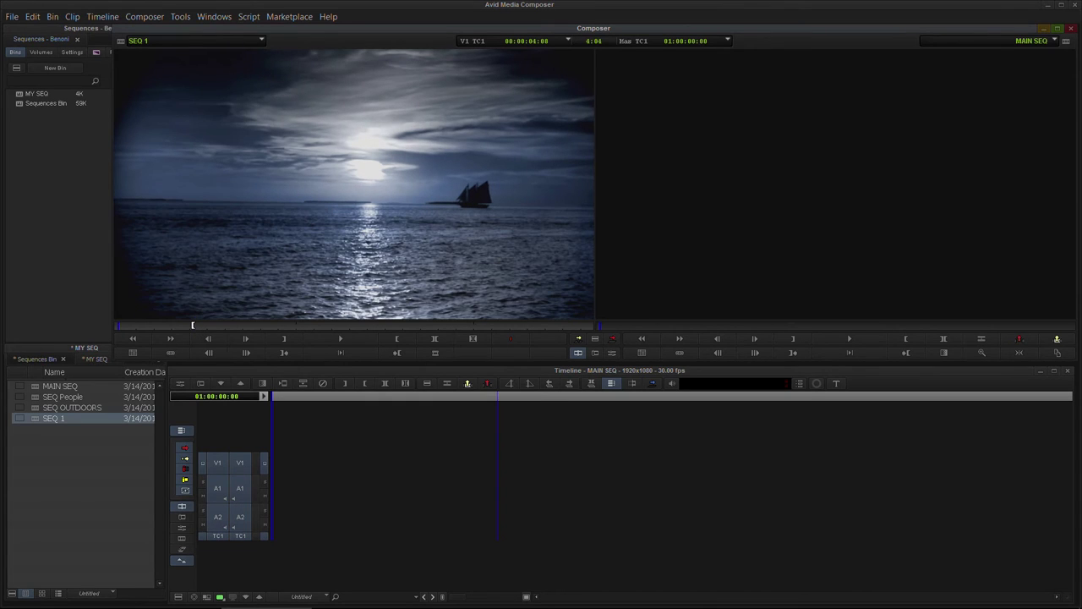
pyautogui.click(612, 339)
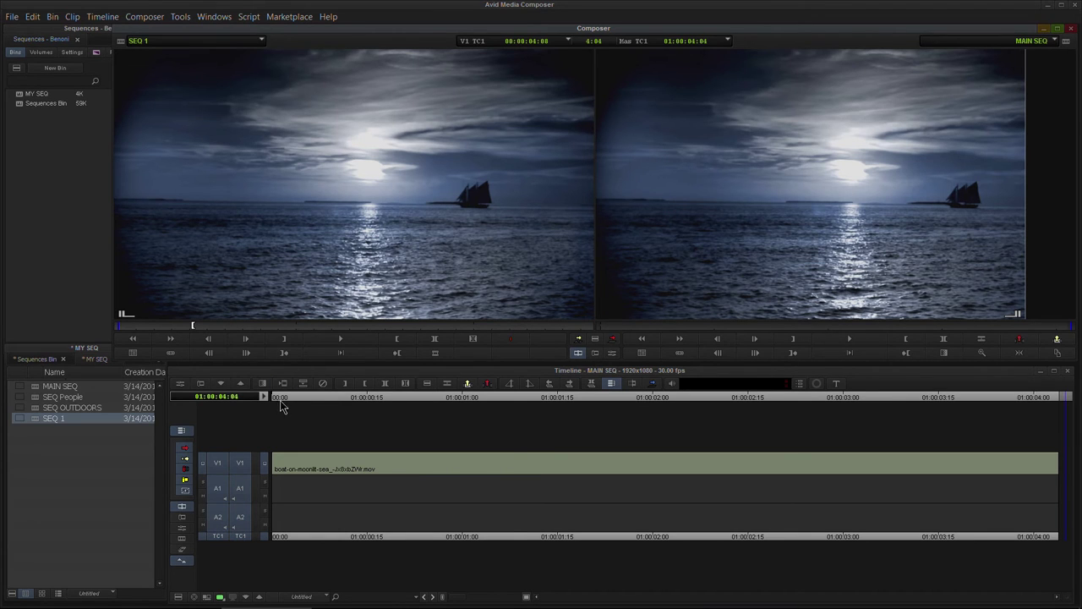
pyautogui.click(509, 410)
pyautogui.moveTo(537, 407); pyautogui.dragTo(1078, 409)
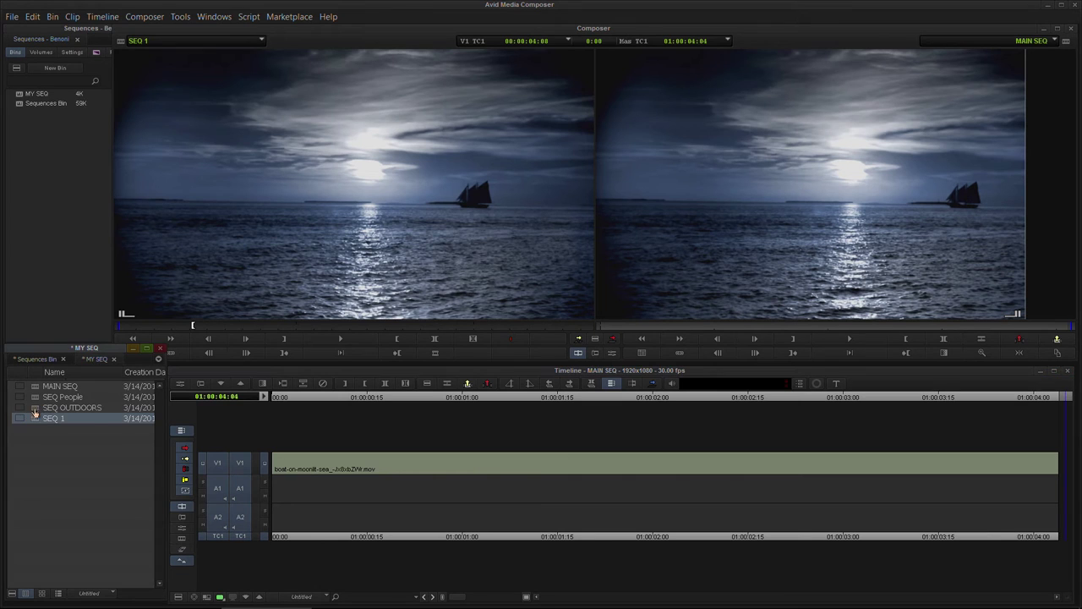
# - Load SEQ OUTDOORS as the source and overwrite a marked Hong Kong section of about 26 seconds after the boat clip in MAIN SEQ
pyautogui.moveTo(34, 408); pyautogui.dragTo(315, 184)
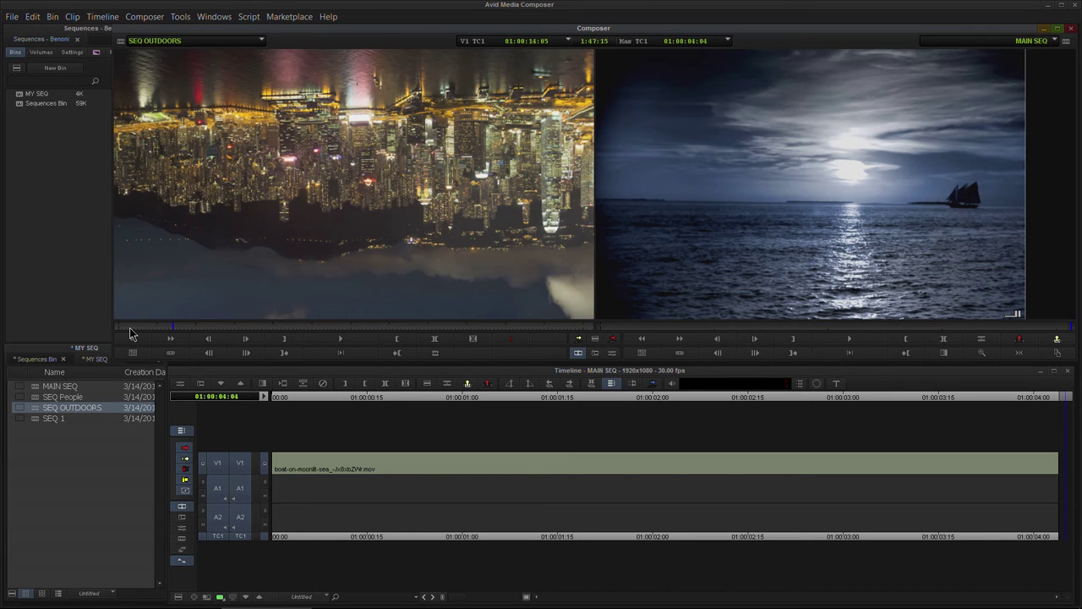
pyautogui.moveTo(133, 330); pyautogui.dragTo(314, 328)
pyautogui.press('i')
pyautogui.press('o')
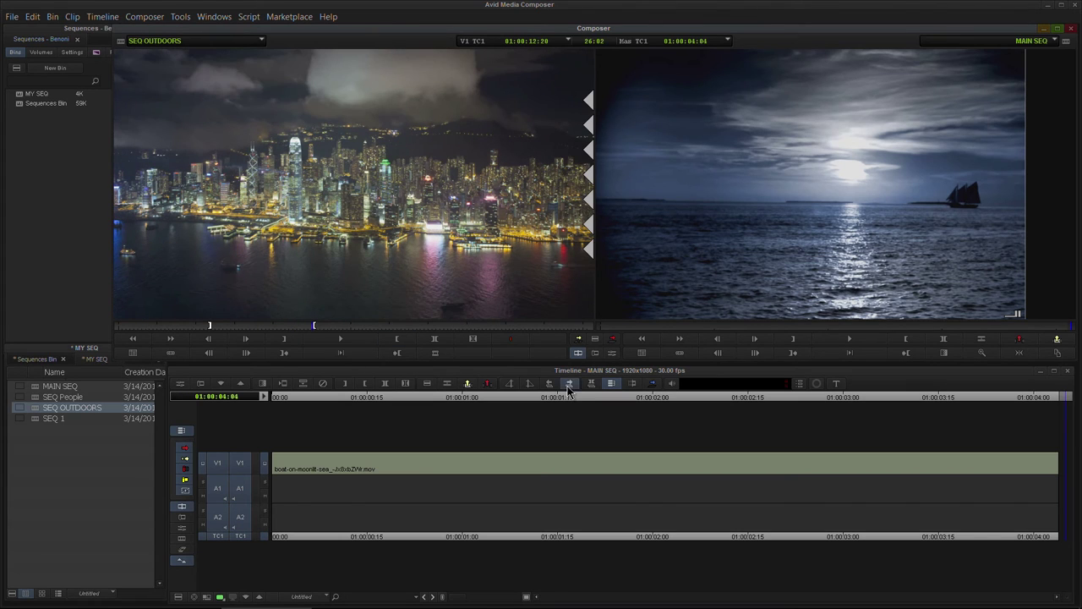
pyautogui.click(612, 339)
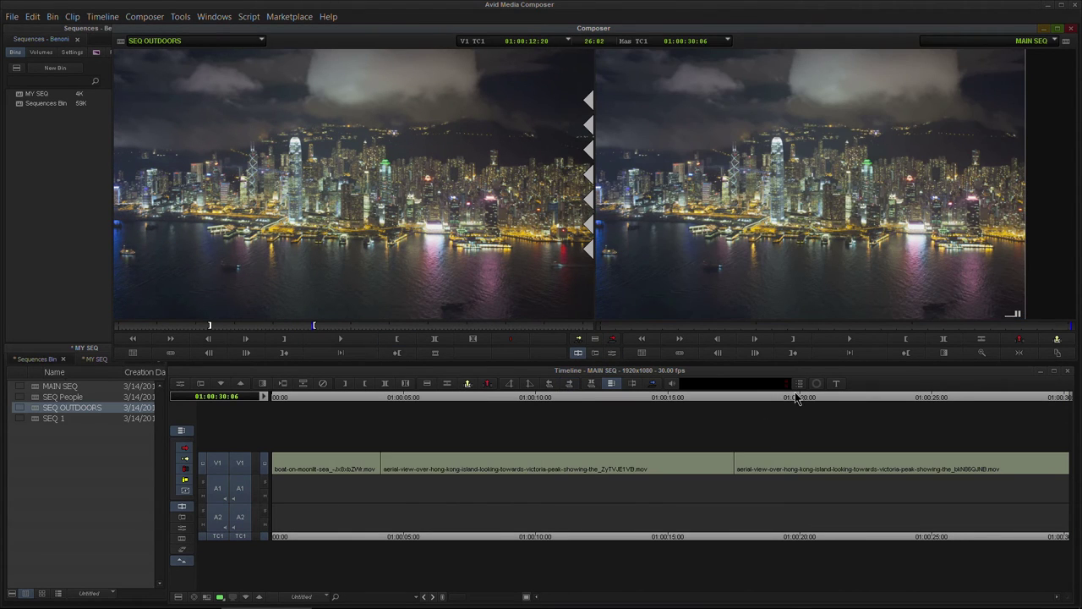
# - Scrub MAIN SEQ to its end and preview two of the bedroom coffee clips from the Sequences Bin in the source monitor
pyautogui.moveTo(795, 398); pyautogui.dragTo(663, 397)
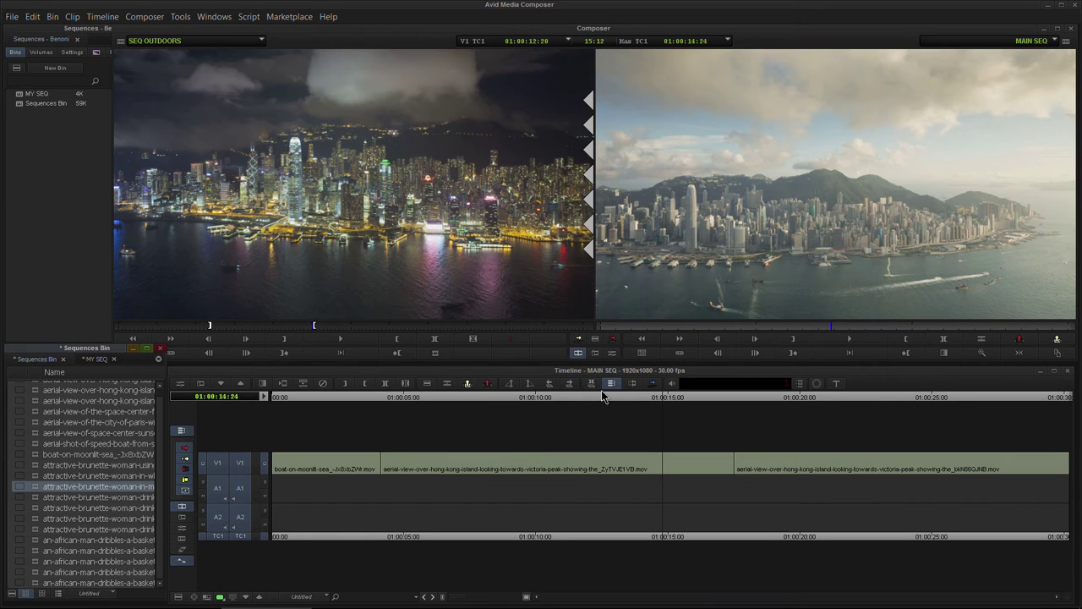
pyautogui.moveTo(597, 398); pyautogui.dragTo(676, 398)
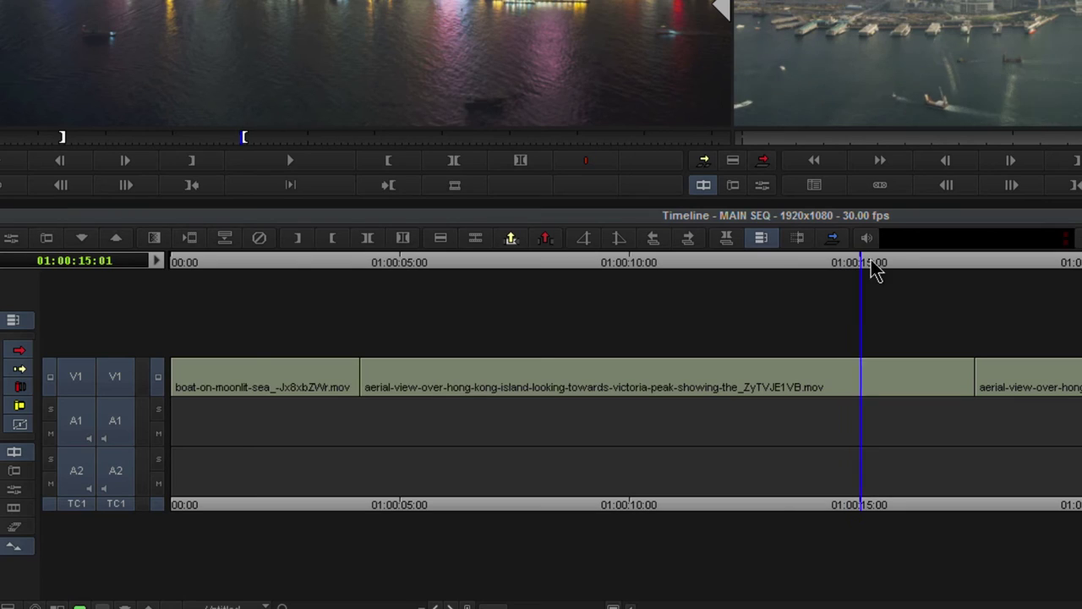
pyautogui.moveTo(872, 260); pyautogui.dragTo(1081, 261)
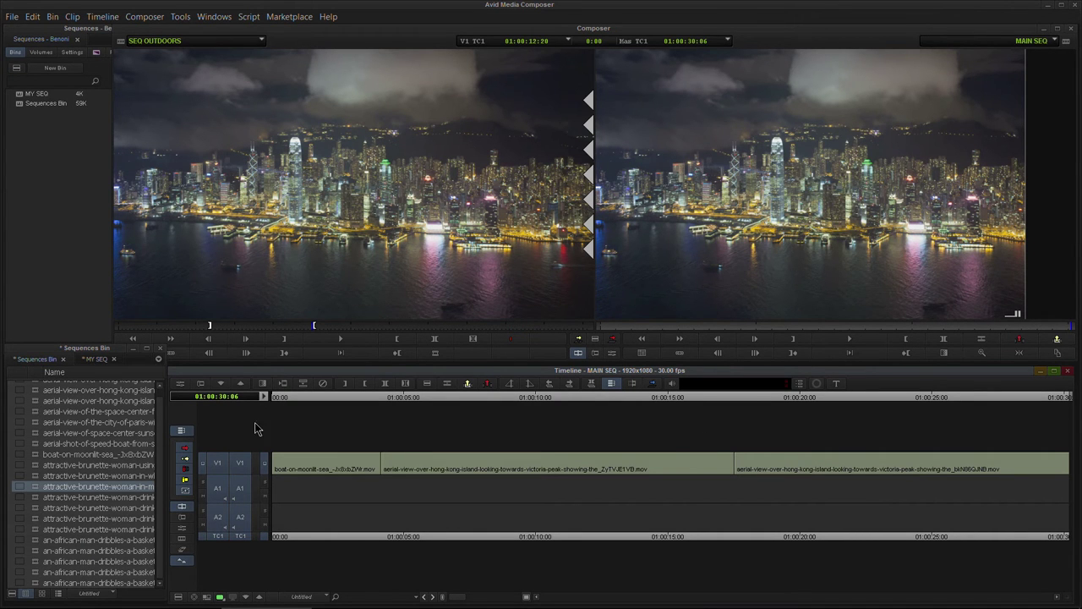
pyautogui.doubleClick(33, 507)
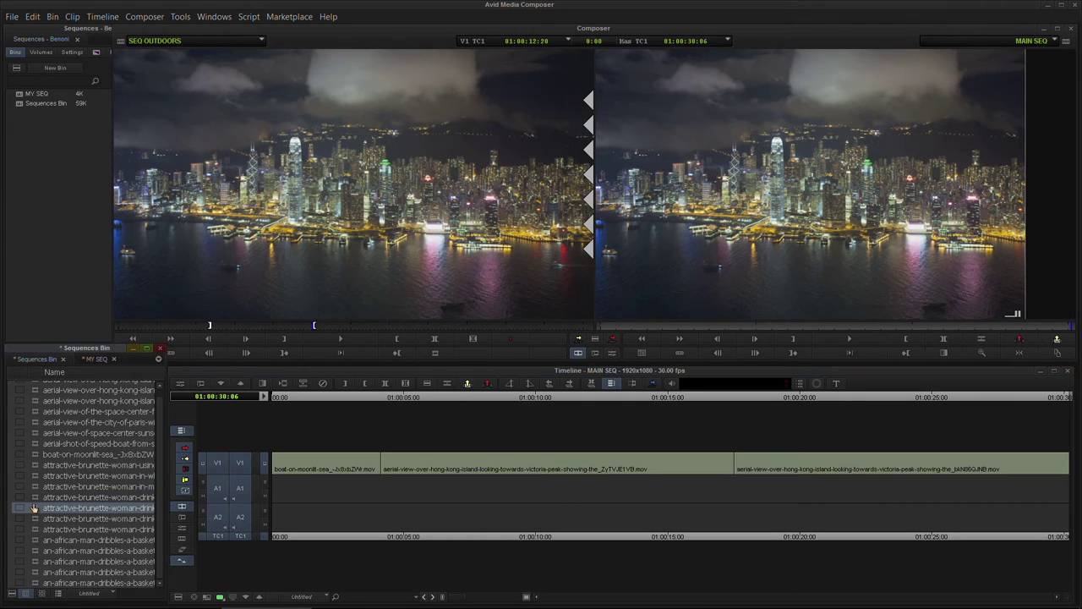
pyautogui.doubleClick(40, 528)
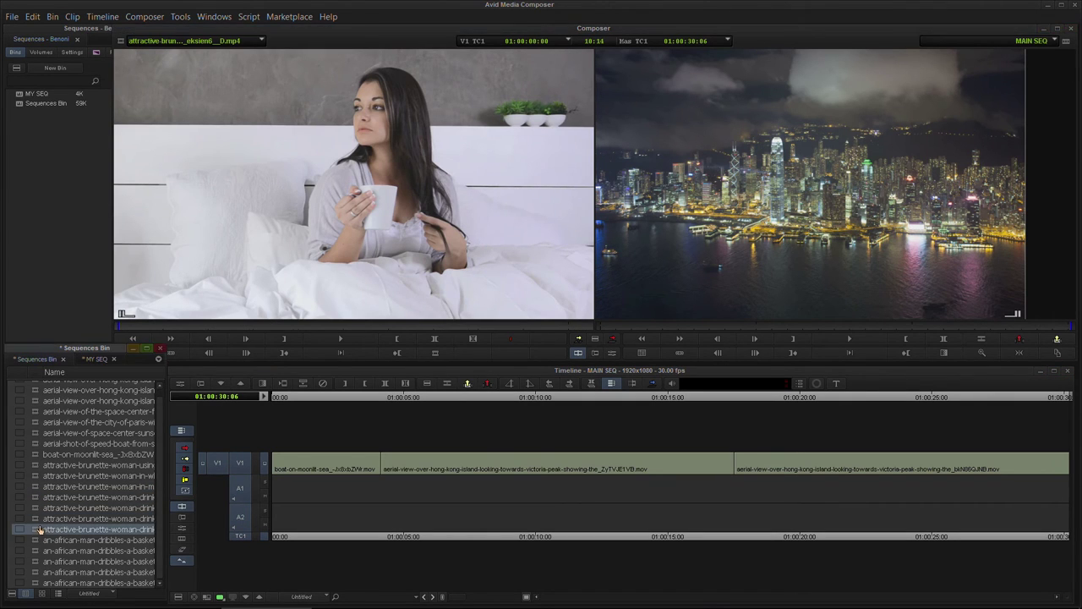
# - Load SEQ People from the MY SEQ bin into the source monitor
pyautogui.click(95, 359)
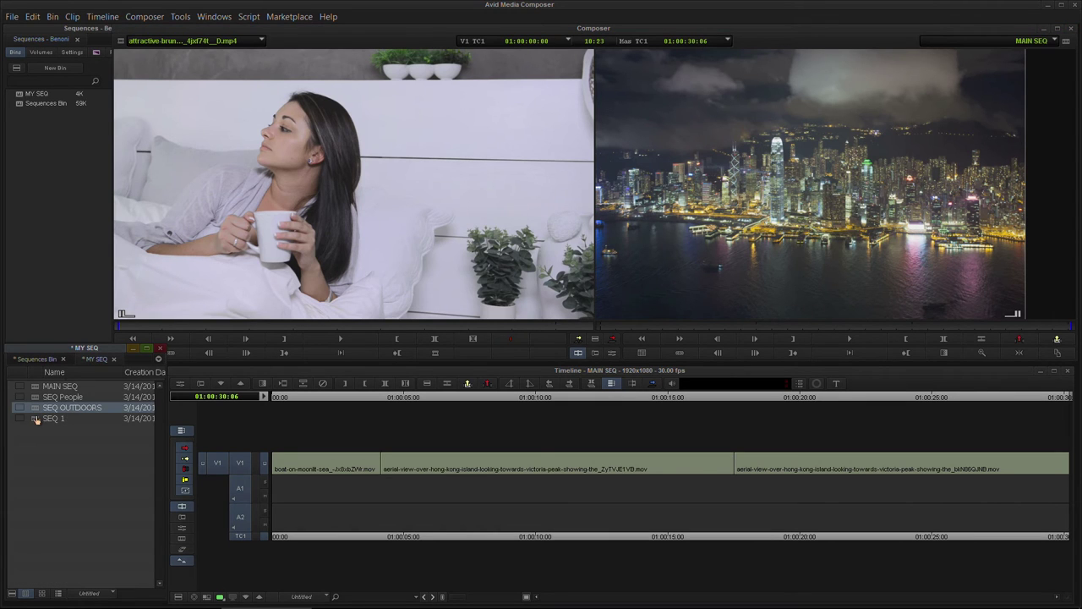
pyautogui.click(37, 420)
pyautogui.moveTo(37, 399); pyautogui.dragTo(237, 256)
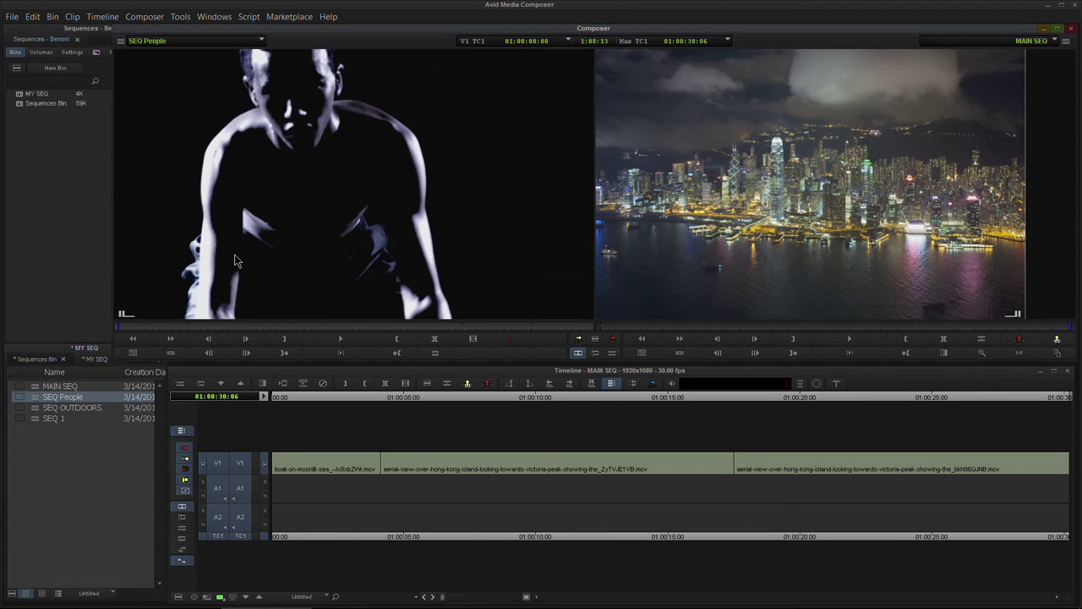
# - Mark a section of about 19 seconds in SEQ People, overwrite it at the end of MAIN SEQ, and scrub through the result
pyautogui.moveTo(203, 329); pyautogui.dragTo(398, 329)
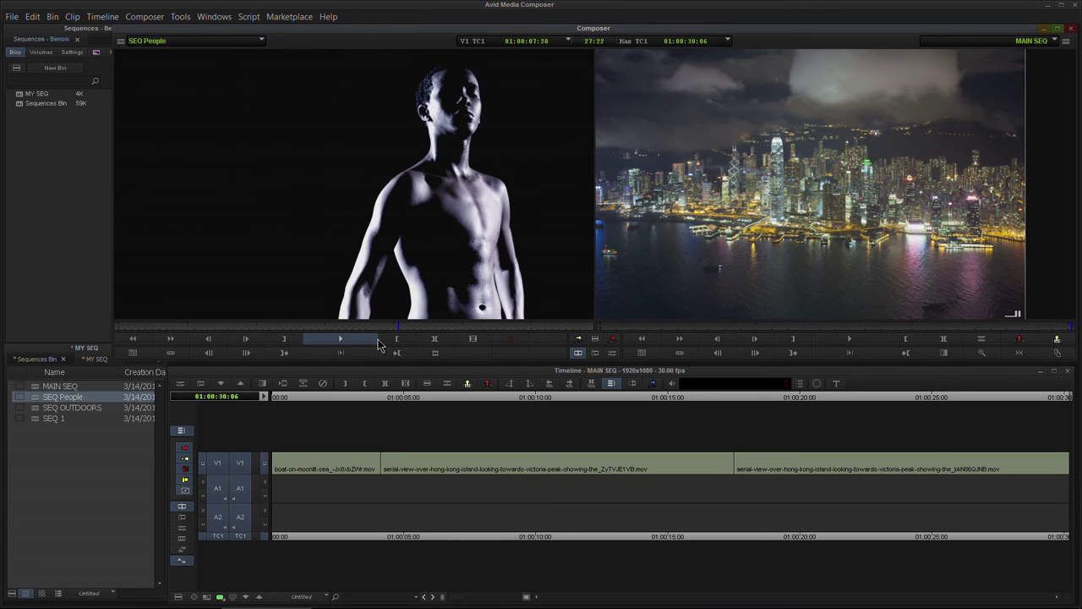
pyautogui.click(394, 340)
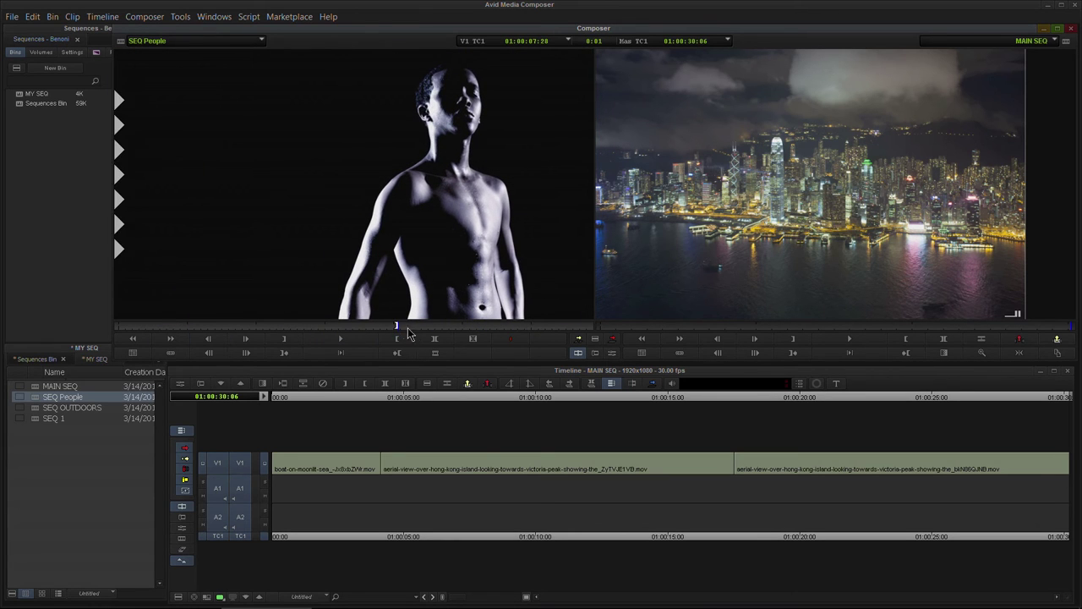
pyautogui.click(612, 339)
pyautogui.moveTo(941, 403); pyautogui.dragTo(305, 437)
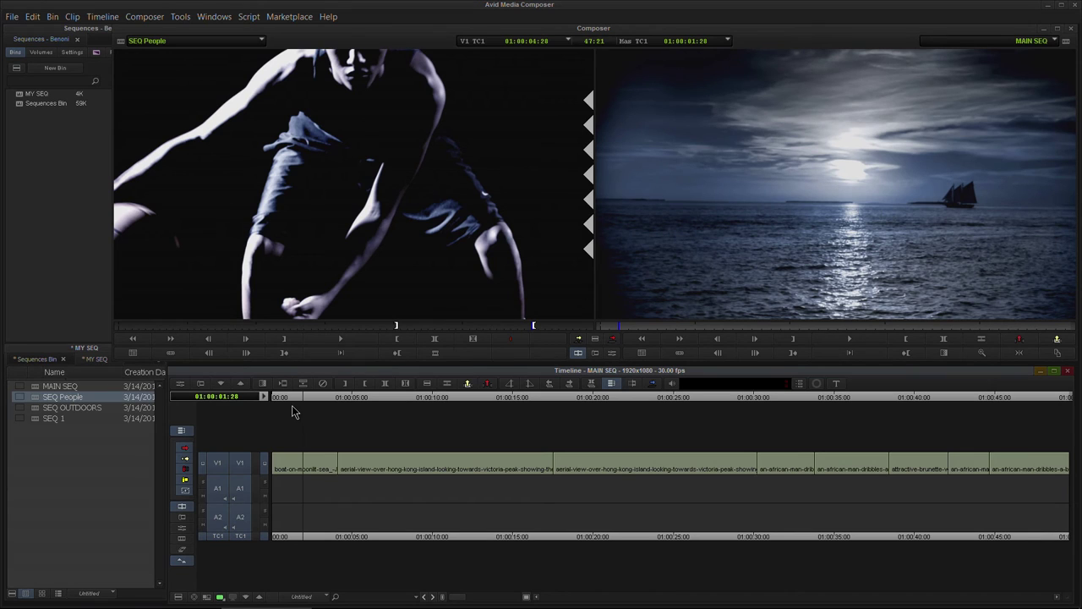
pyautogui.click(307, 397)
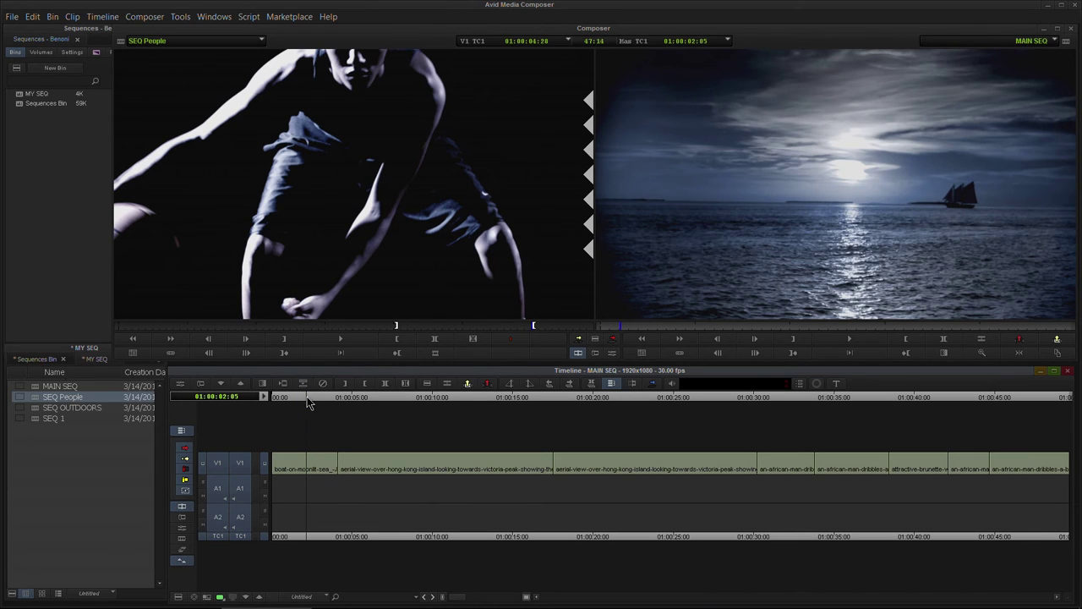
# - Open SEQ OUTDOORS and SEQ 1 in the timeline for comparison, and return to MAIN SEQ
pyautogui.doubleClick(34, 408)
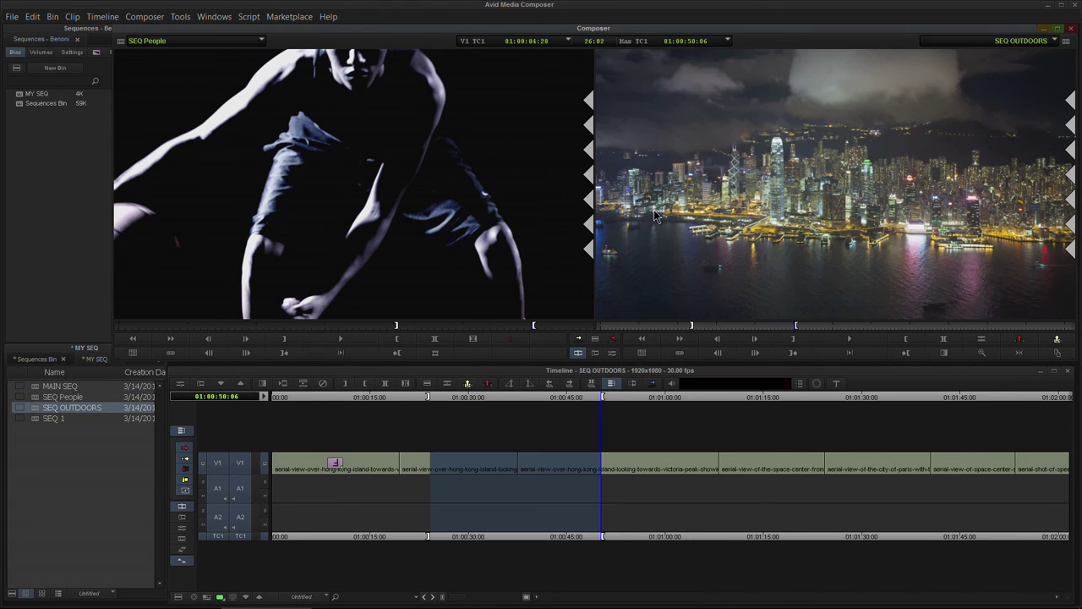
pyautogui.doubleClick(34, 419)
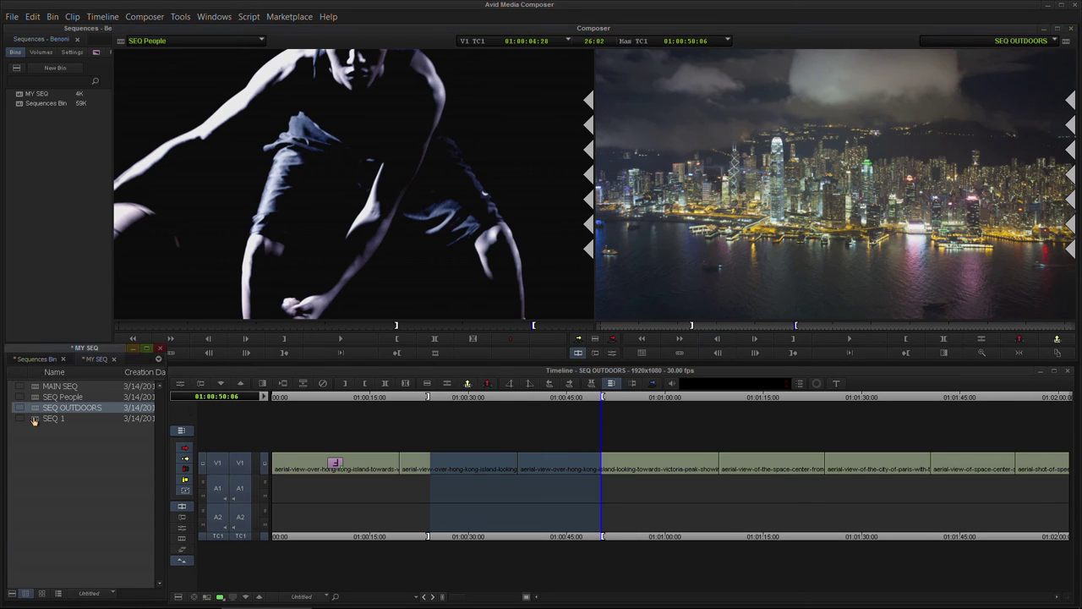
pyautogui.moveTo(291, 398)
pyautogui.mouseDown()
pyautogui.moveTo(344, 397)
pyautogui.moveTo(381, 412)
pyautogui.moveTo(300, 412)
pyautogui.mouseUp()
pyautogui.doubleClick(45, 389)
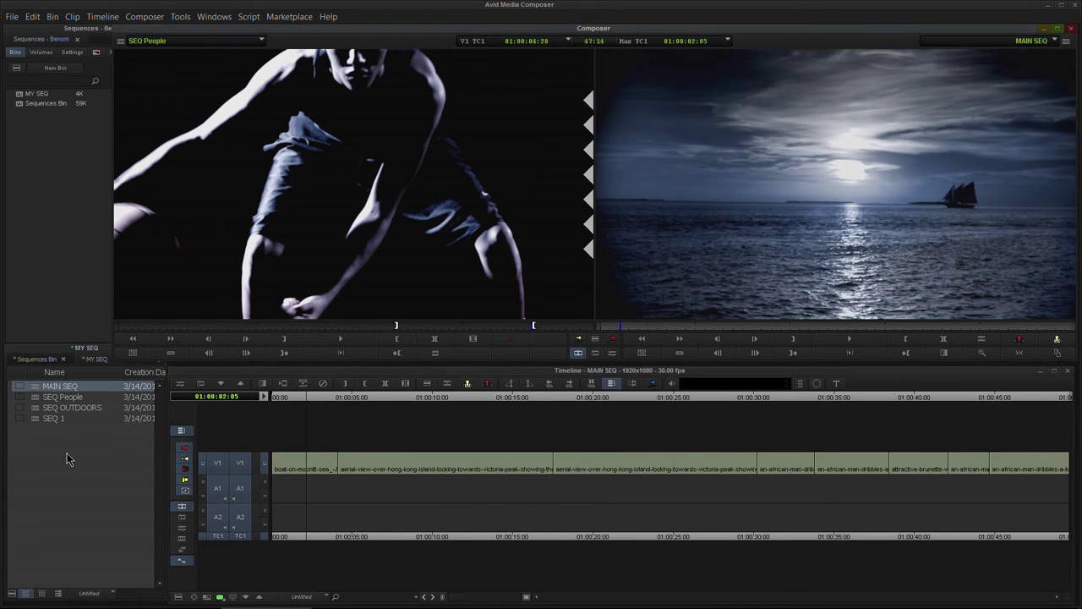
# - Open The Sounds Of AK Studio Grand Bin from its project folder in Avid Projects within the current project
pyautogui.click(61, 201)
pyautogui.rightClick(70, 167)
pyautogui.click(87, 174)
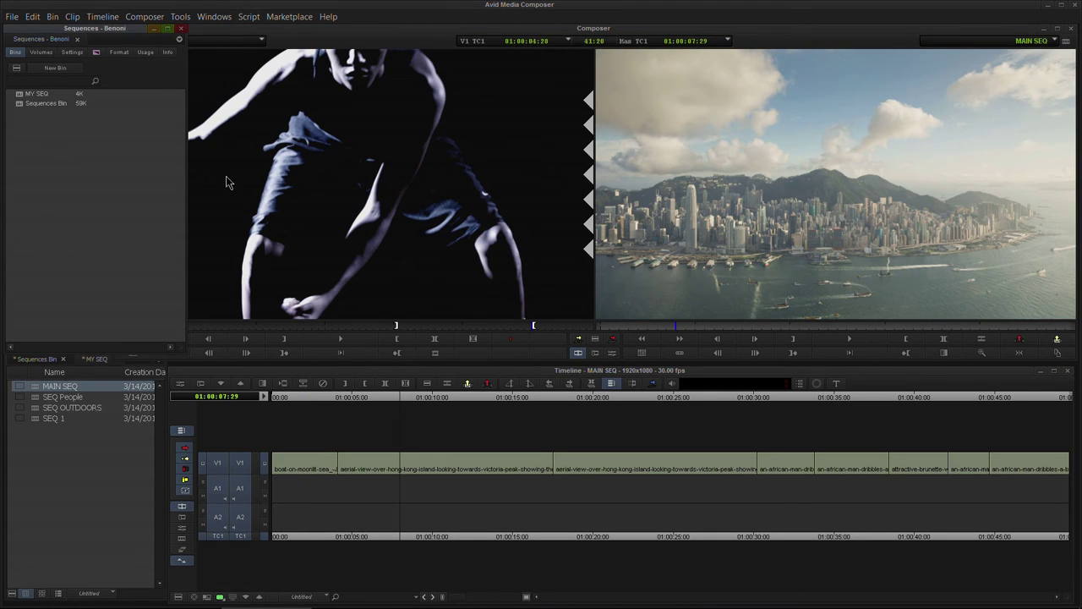
pyautogui.click(488, 211)
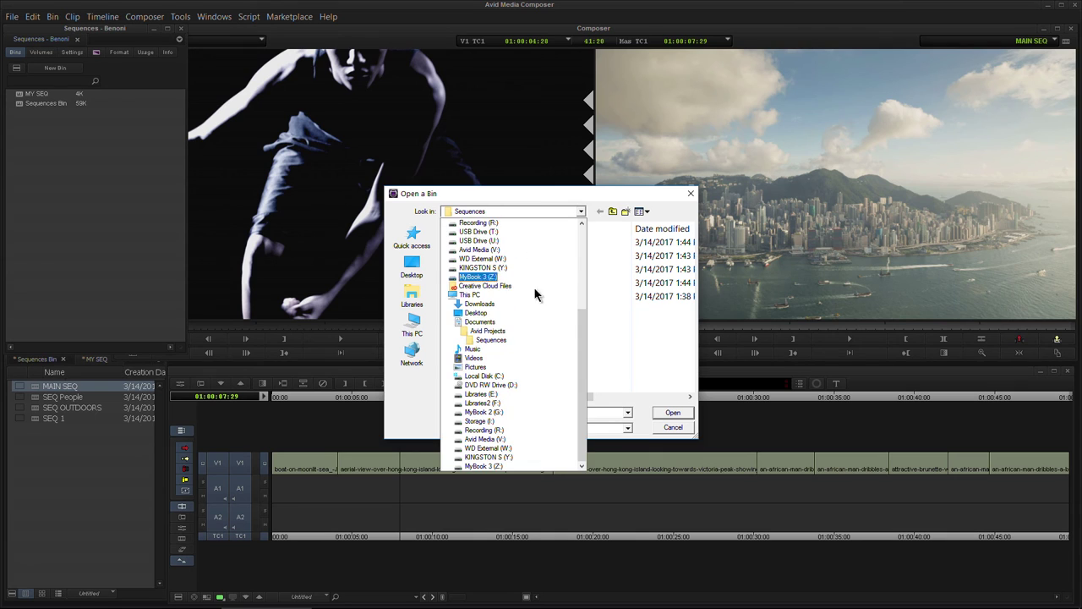
pyautogui.click(523, 328)
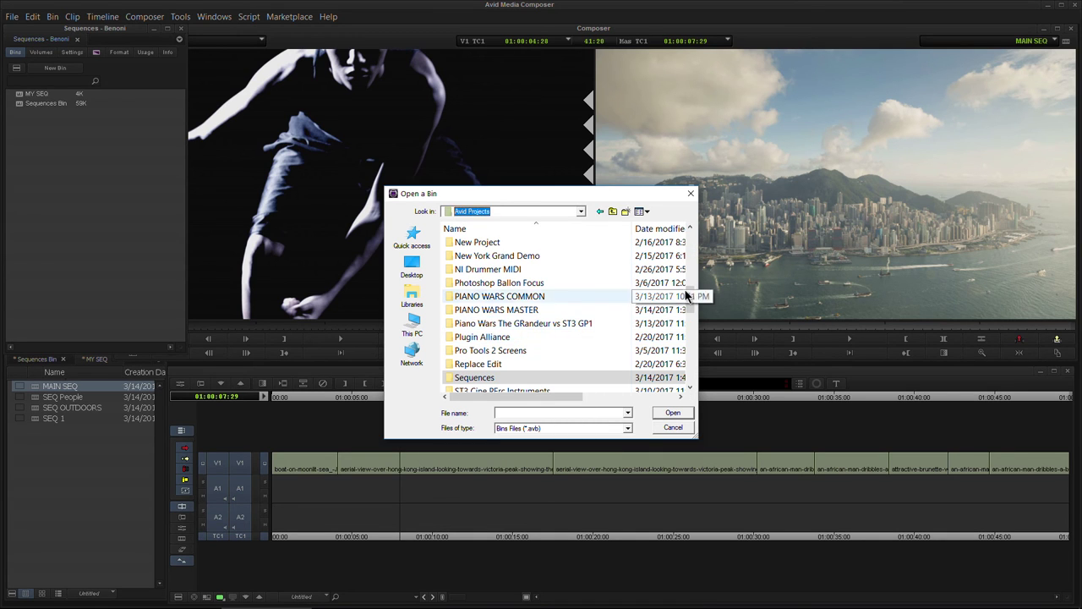
pyautogui.moveTo(690, 290); pyautogui.dragTo(689, 352)
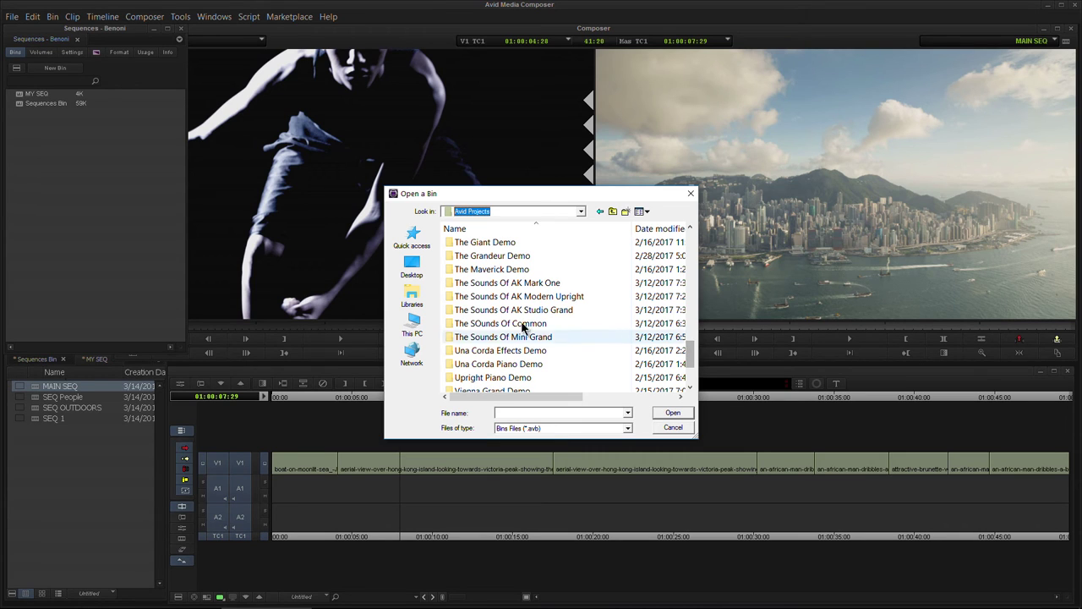
pyautogui.doubleClick(565, 310)
pyautogui.click(499, 284)
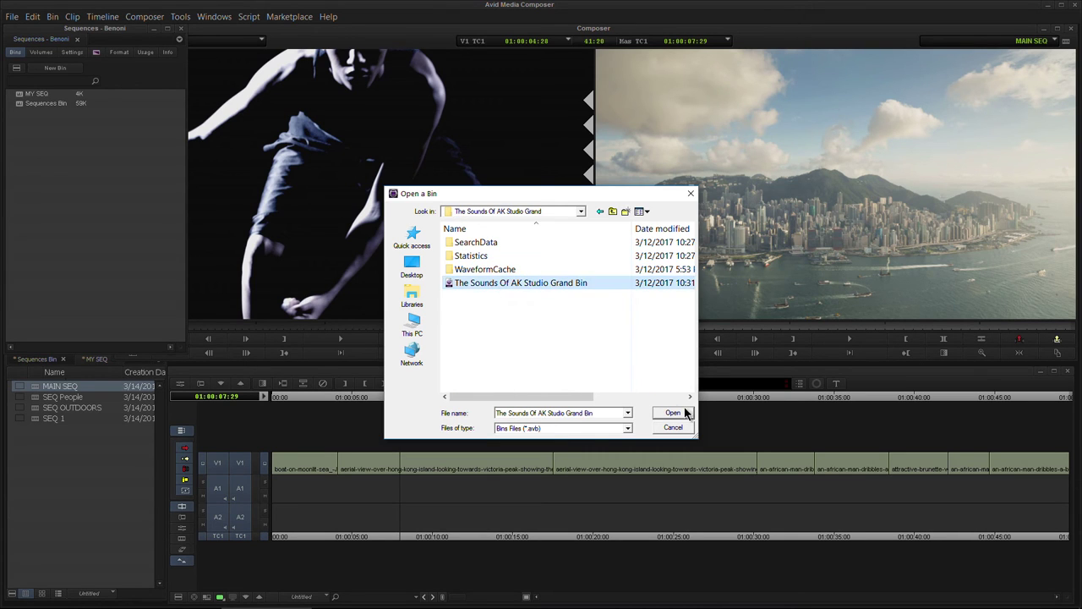
pyautogui.click(682, 413)
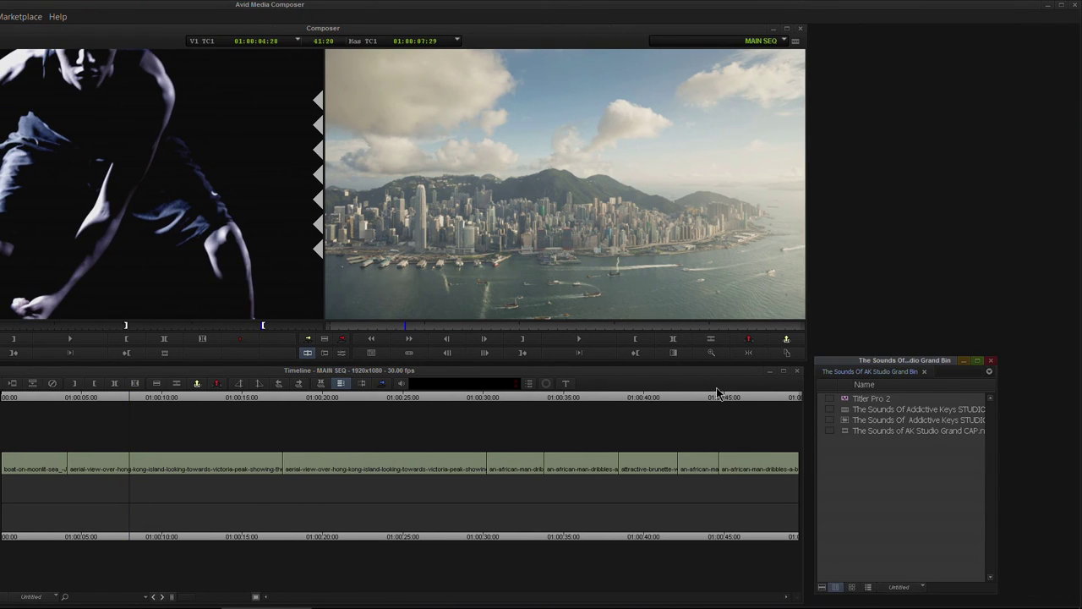
# - Load the Sounds Of Addictive Keys STUDIO GRAND sequence as the source and mark its opening up to about 41 seconds
pyautogui.moveTo(890, 370); pyautogui.dragTo(111, 368)
pyautogui.doubleClick(68, 418)
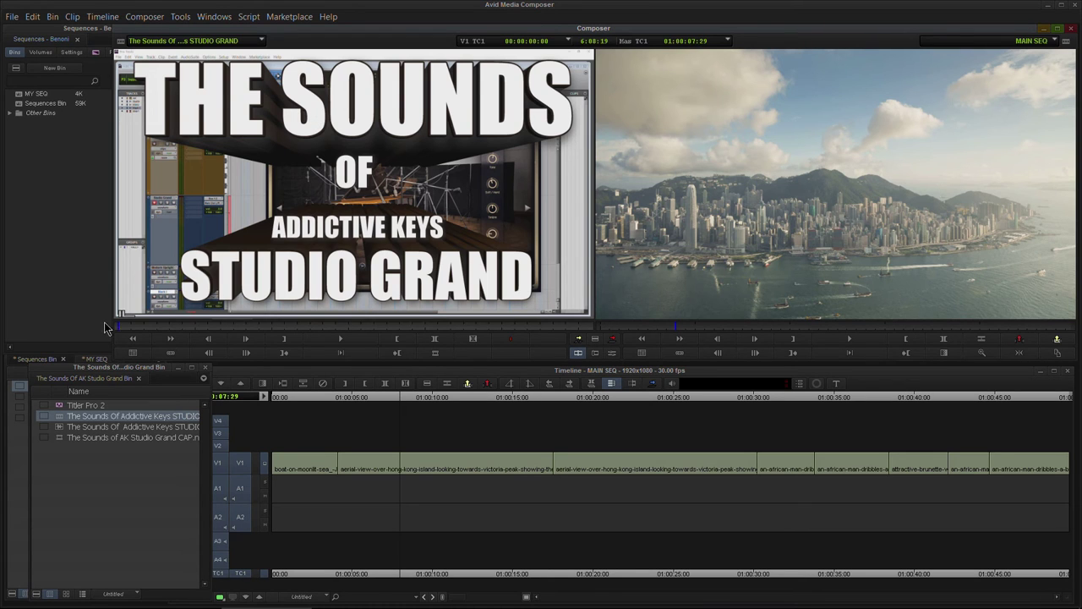
pyautogui.click(178, 328)
pyautogui.click(130, 328)
pyautogui.moveTo(136, 326); pyautogui.dragTo(170, 325)
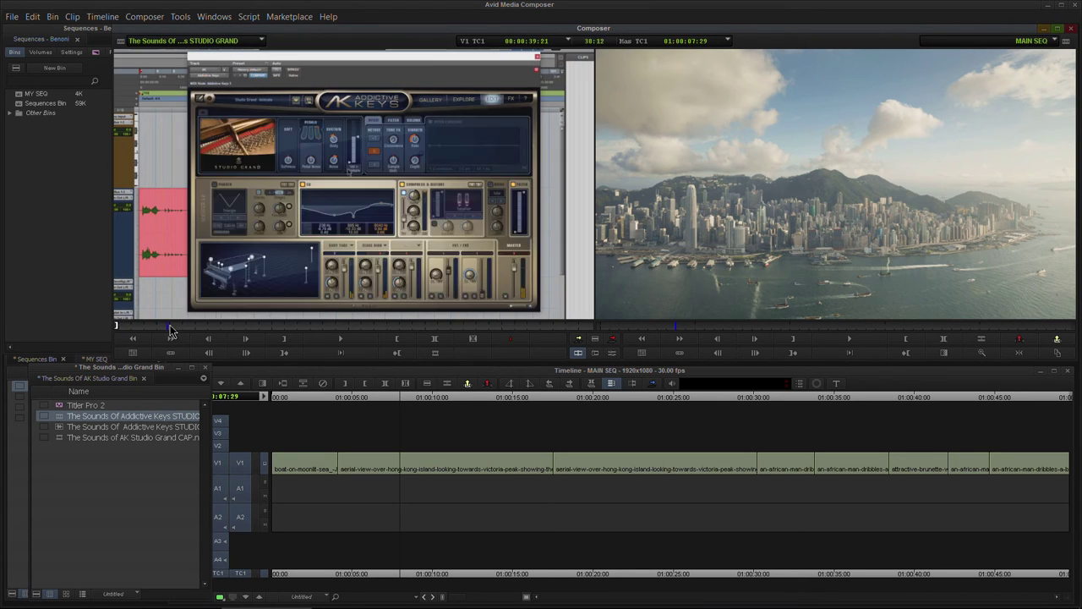
# - Overwrite the marked Studio Grand section into MAIN SEQ at about 36 seconds, monitor track V4, and park at the sequence's end
pyautogui.click(610, 411)
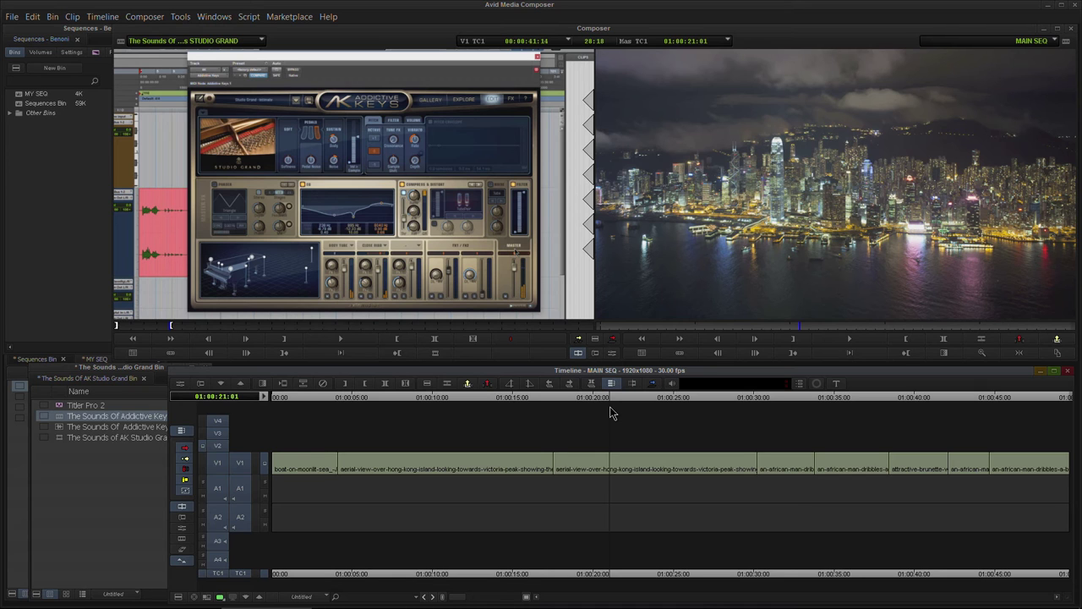
pyautogui.moveTo(630, 395); pyautogui.dragTo(846, 447)
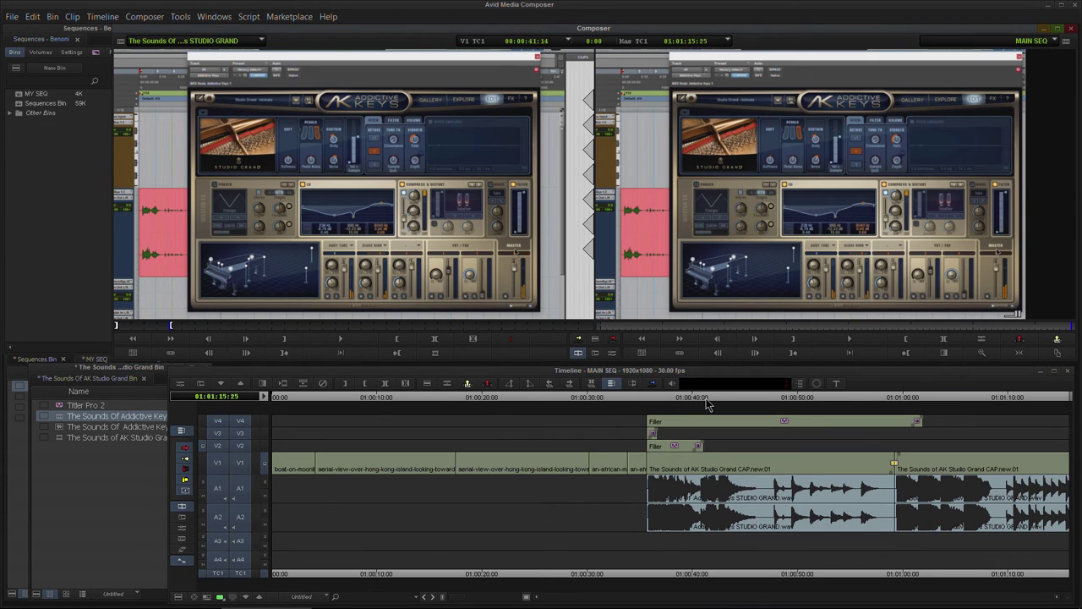
pyautogui.moveTo(686, 407); pyautogui.dragTo(1067, 427)
pyautogui.click(264, 421)
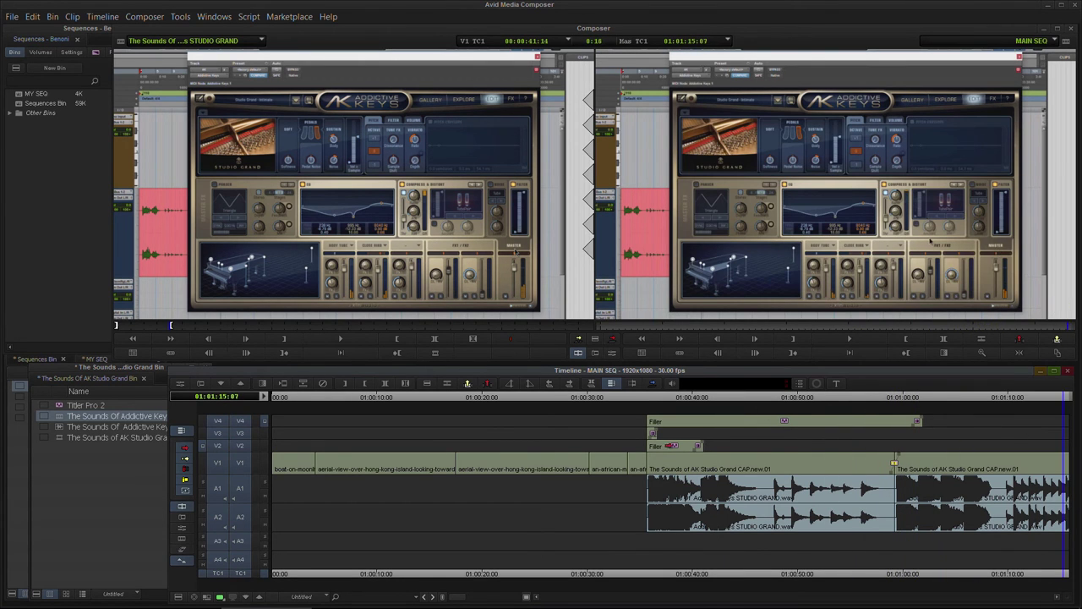
pyautogui.moveTo(458, 598); pyautogui.dragTo(447, 602)
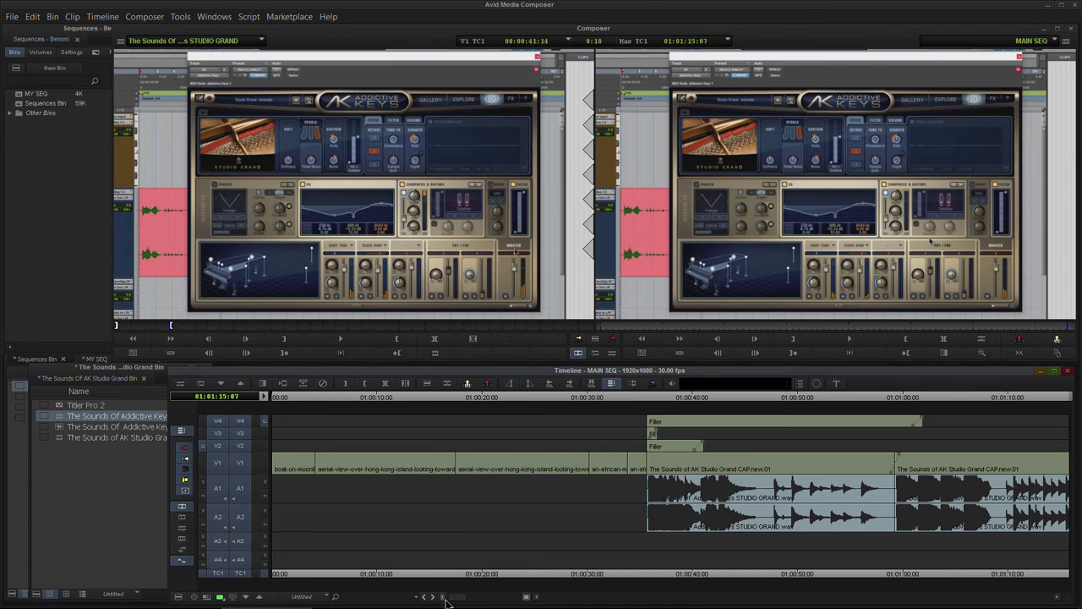
pyautogui.moveTo(675, 396); pyautogui.dragTo(1073, 420)
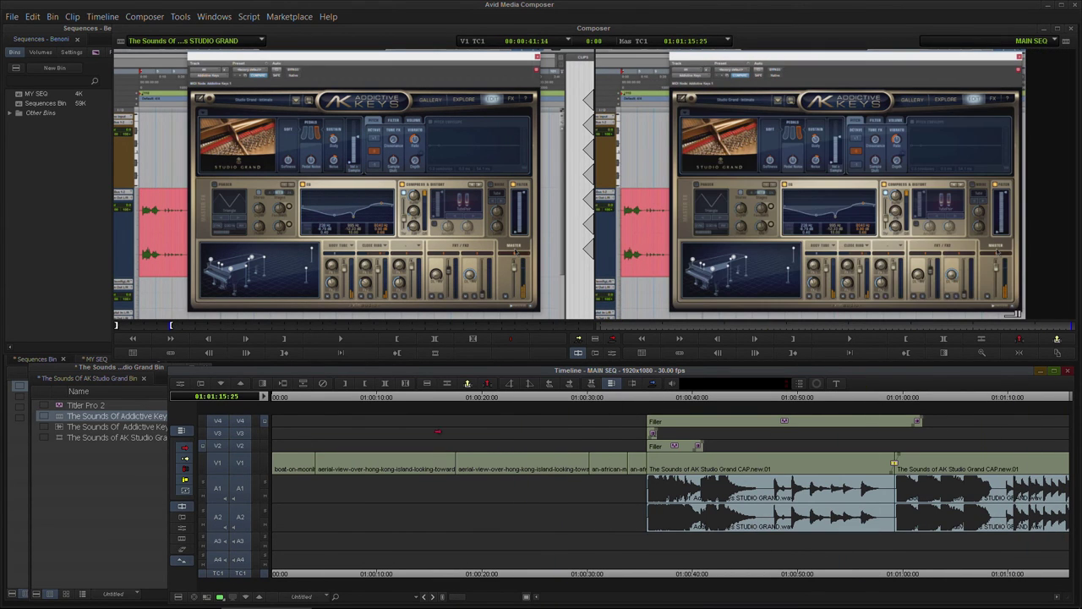
# - Mark a section of about 17 seconds in SEQ People, overwrite it at the end of MAIN SEQ, and scrub back through the edit
pyautogui.click(20, 447)
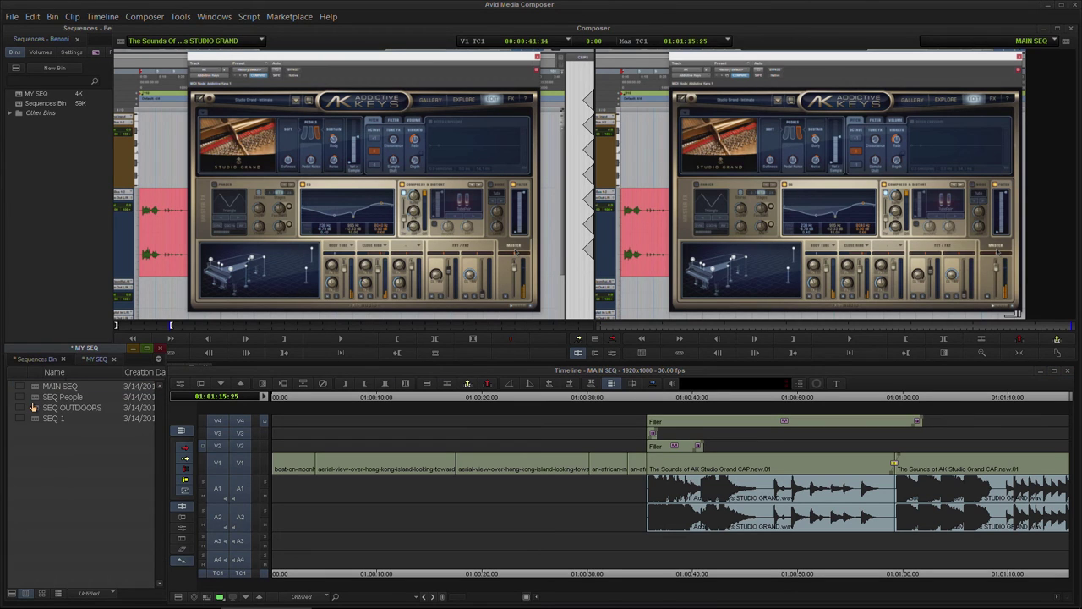
pyautogui.moveTo(61, 397); pyautogui.dragTo(355, 196)
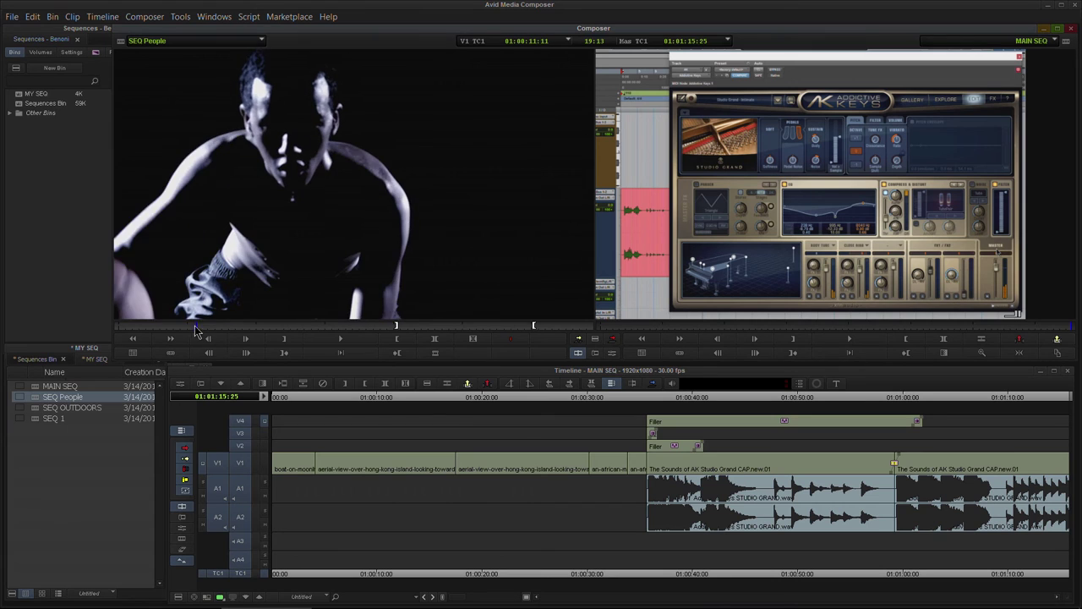
pyautogui.press('i')
pyautogui.moveTo(168, 325); pyautogui.dragTo(275, 325)
pyautogui.press('o')
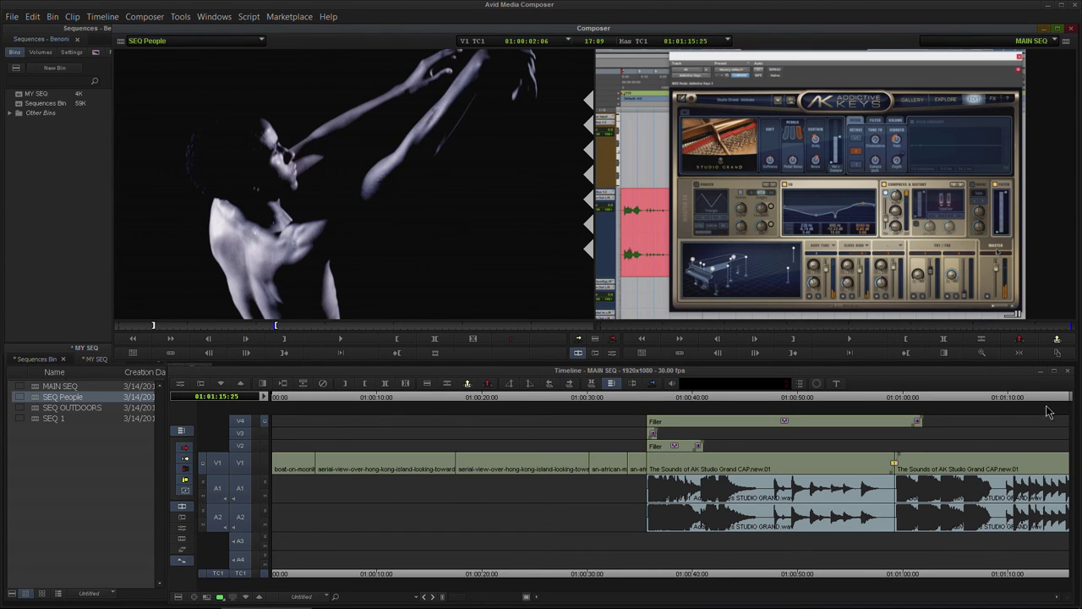
pyautogui.click(612, 339)
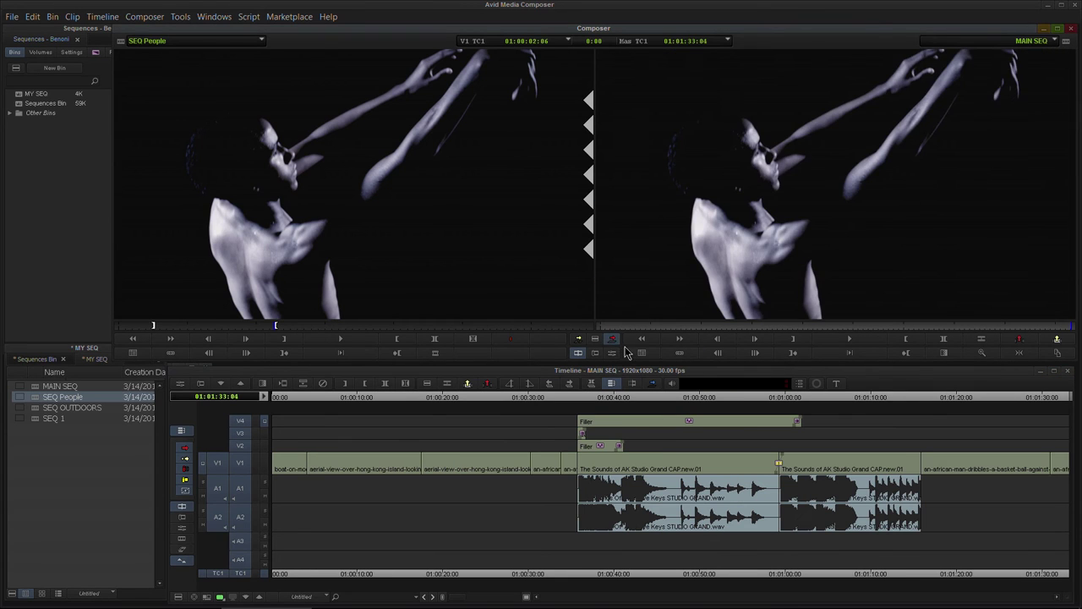
pyautogui.moveTo(896, 400); pyautogui.dragTo(373, 411)
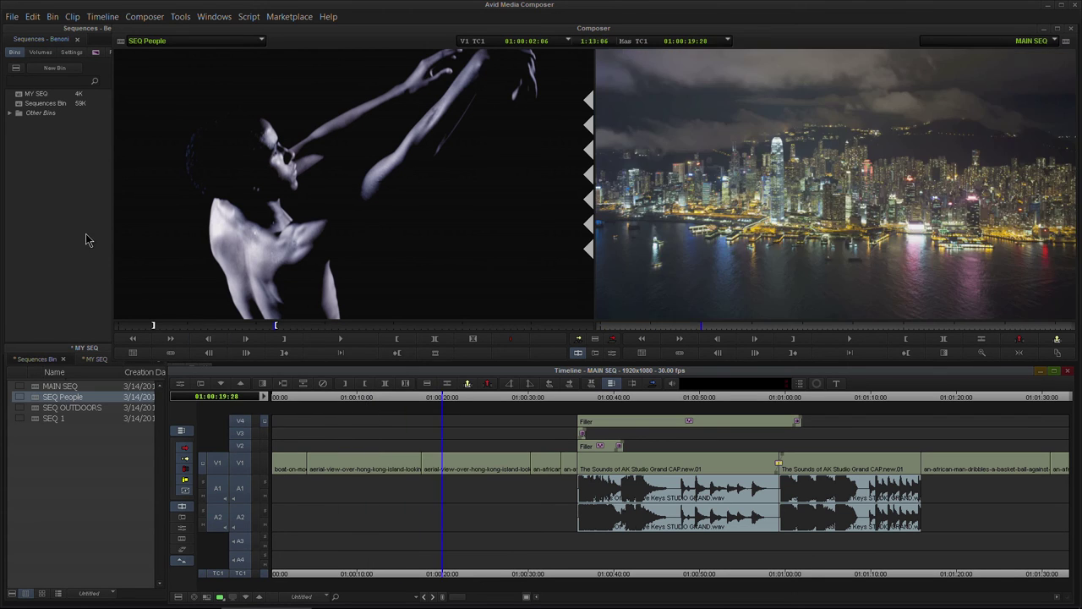
# - Close the current project and open the PIANO WARS MASTER project
pyautogui.rightClick(84, 235)
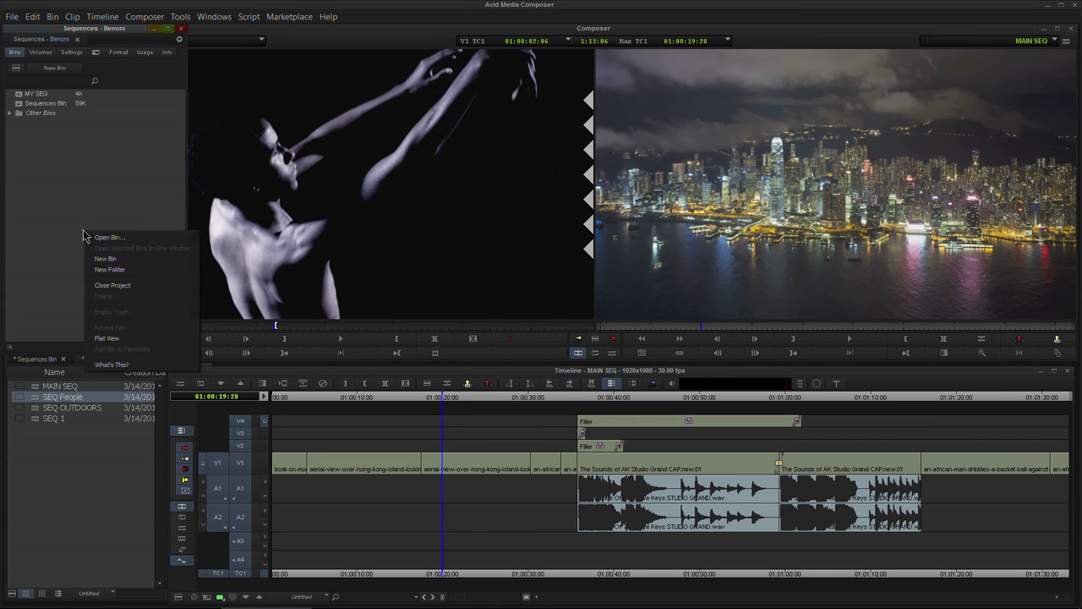
pyautogui.click(128, 288)
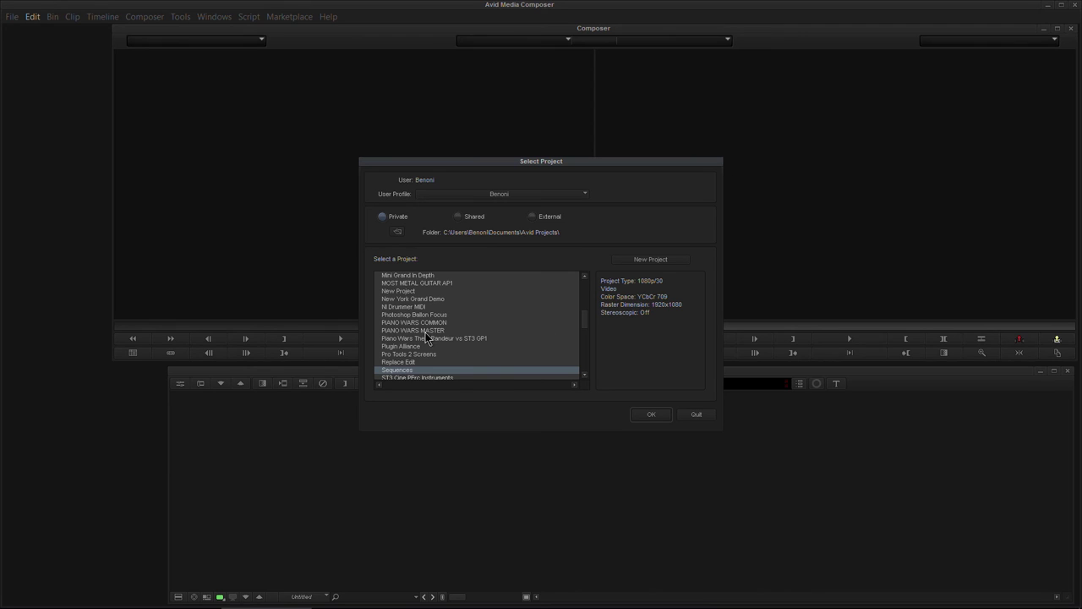
pyautogui.doubleClick(420, 330)
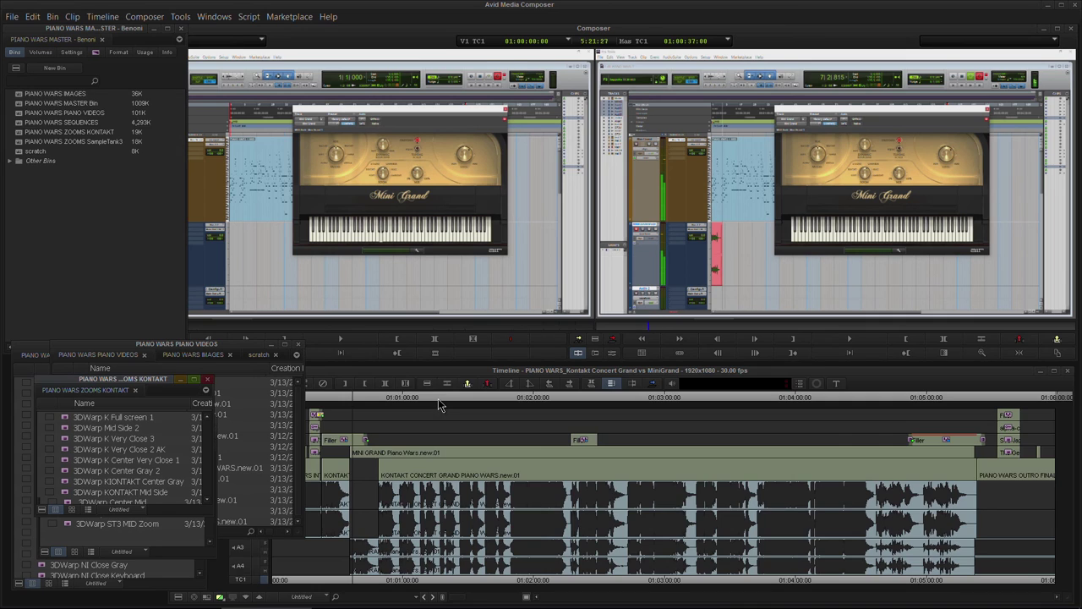
# - Scrub through the Kontakt Concert Grand vs MiniGrand sequence, and load and scrub PIANO WARS - ALICIAS KEYS vs ST3 GRAND PIANO 2
pyautogui.moveTo(398, 398); pyautogui.dragTo(1009, 427)
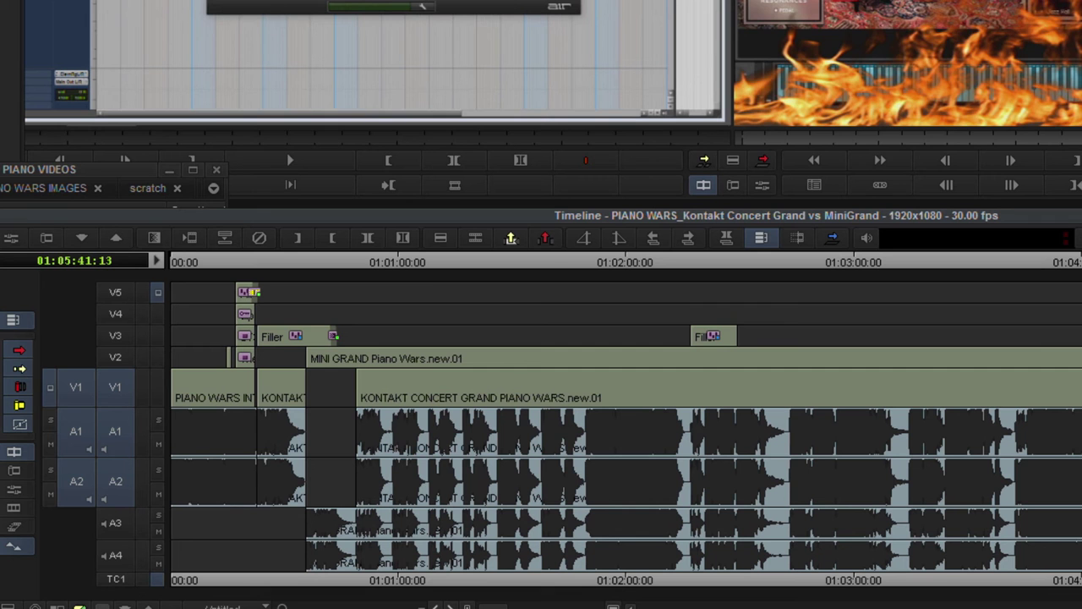
pyautogui.click(772, 422)
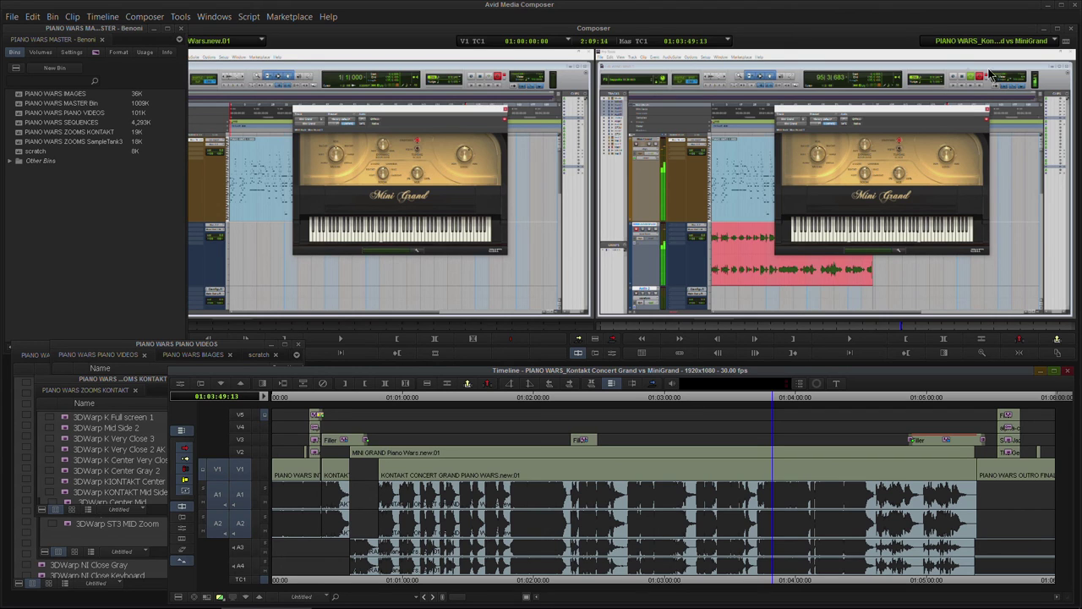
pyautogui.click(34, 355)
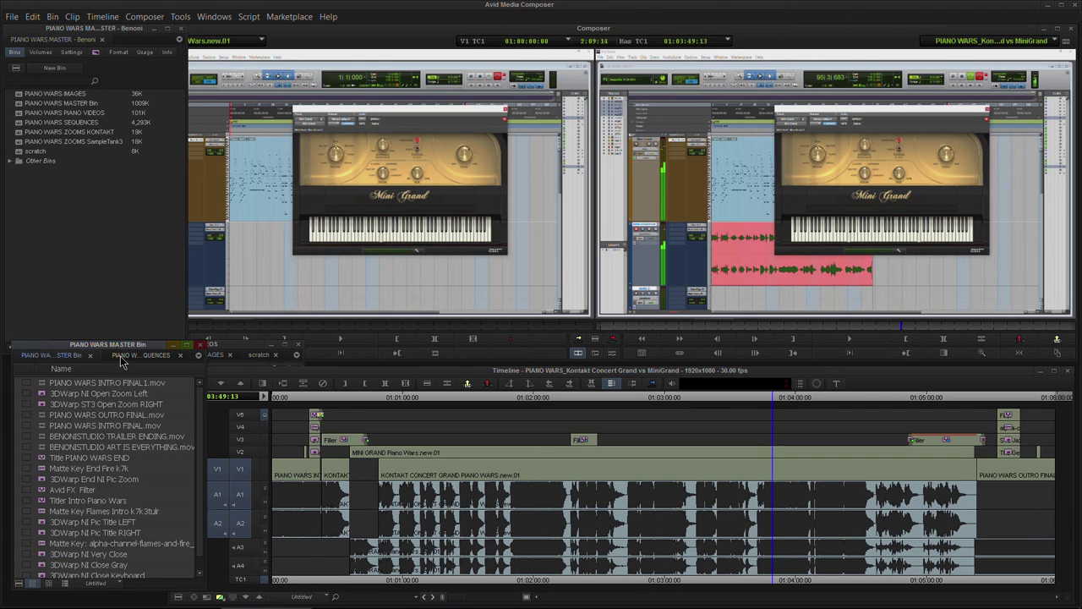
pyautogui.doubleClick(44, 417)
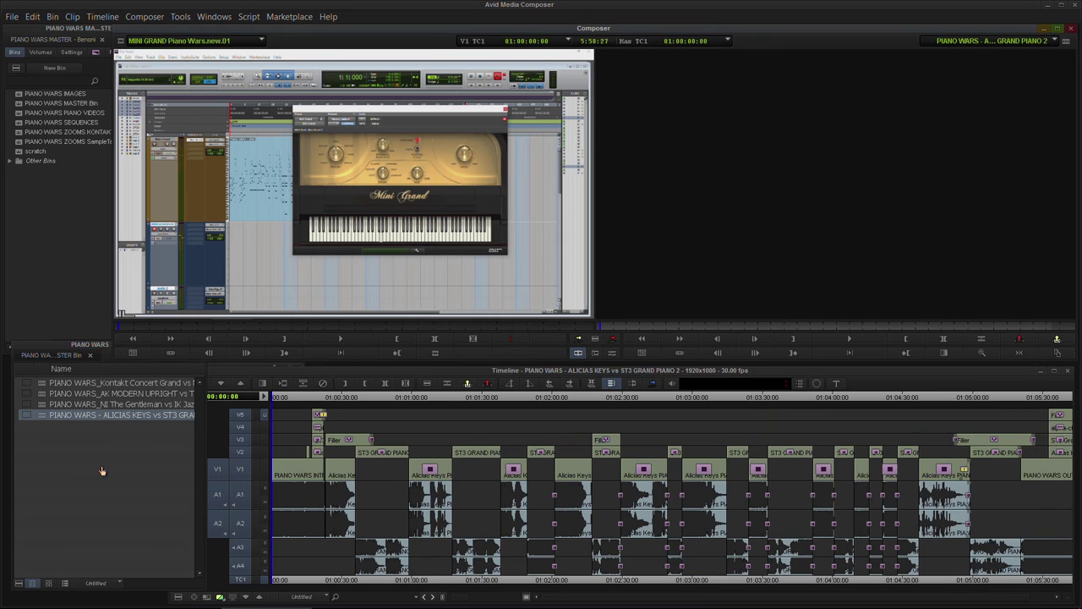
pyautogui.moveTo(330, 401); pyautogui.dragTo(495, 399)
# - Load and scrub the PIANO WARS sequences NI The Gentleman vs IK JazzUpright and AK MODERN UPRIGHT vs The Gentleman
pyautogui.doubleClick(44, 405)
pyautogui.click(266, 416)
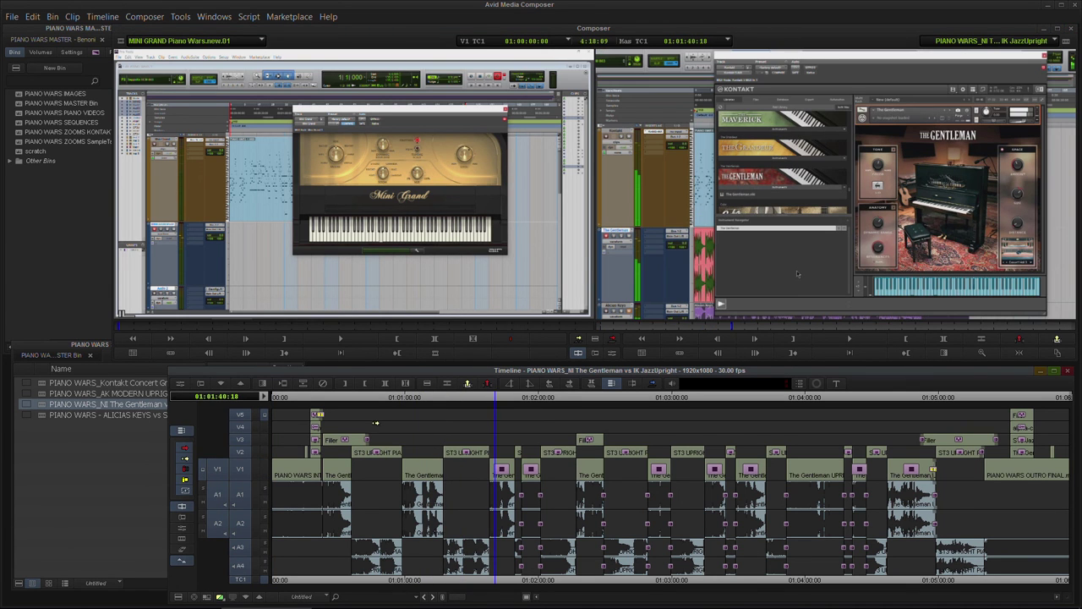
pyautogui.doubleClick(42, 394)
pyautogui.click(341, 400)
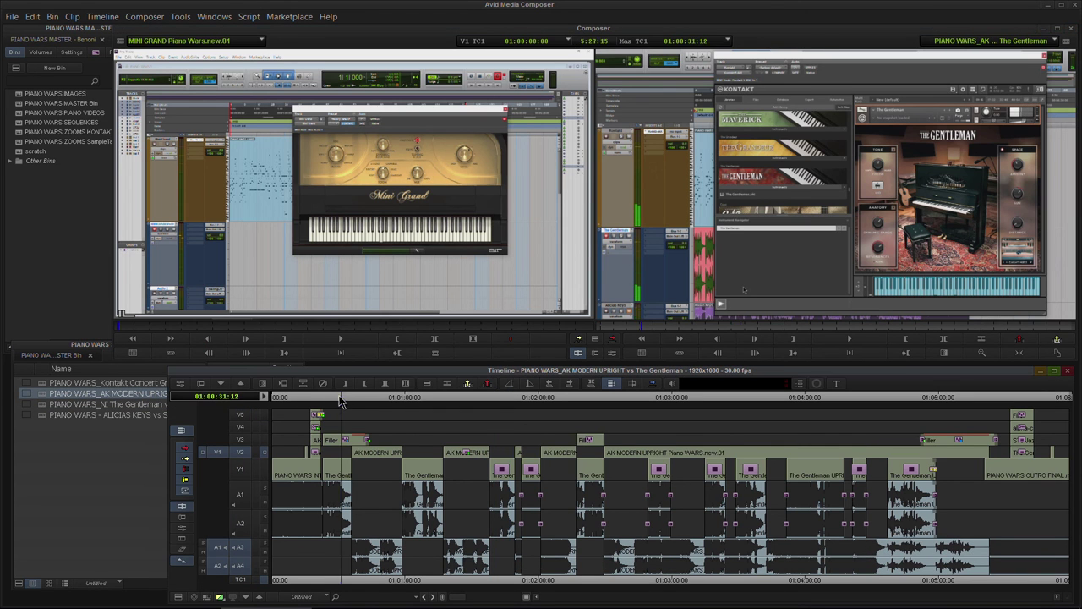
pyautogui.moveTo(341, 401); pyautogui.dragTo(388, 418)
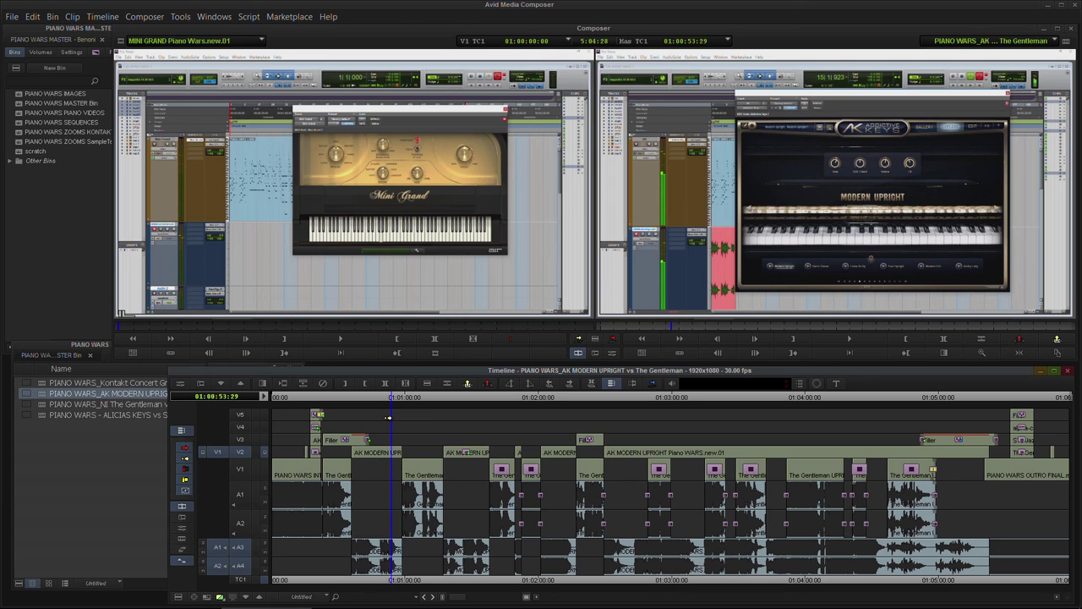
# - Load AK MODERN UPRIGHT vs The Gentleman and NI The Gentleman vs IK JazzUpright in turn, and view the list of loaded sequences
pyautogui.click(39, 396)
pyautogui.doubleClick(40, 396)
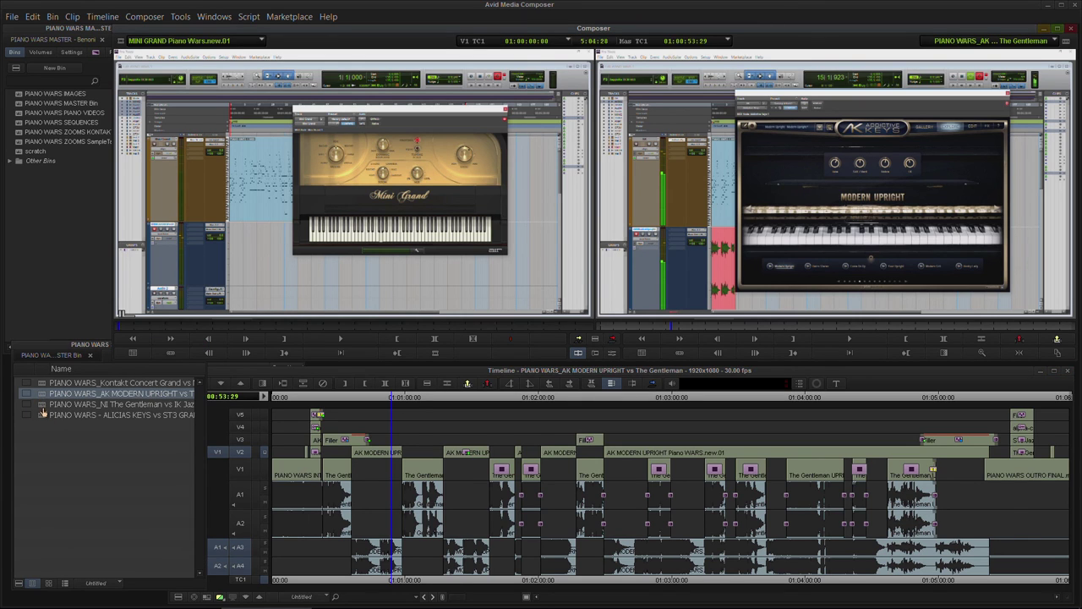
pyautogui.doubleClick(42, 406)
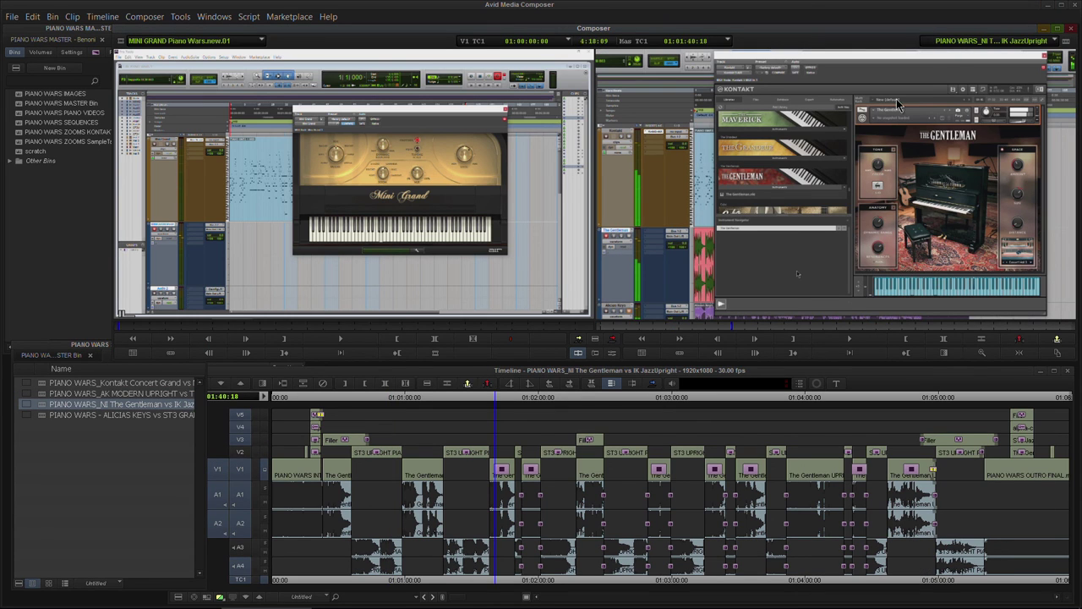
pyautogui.click(1013, 42)
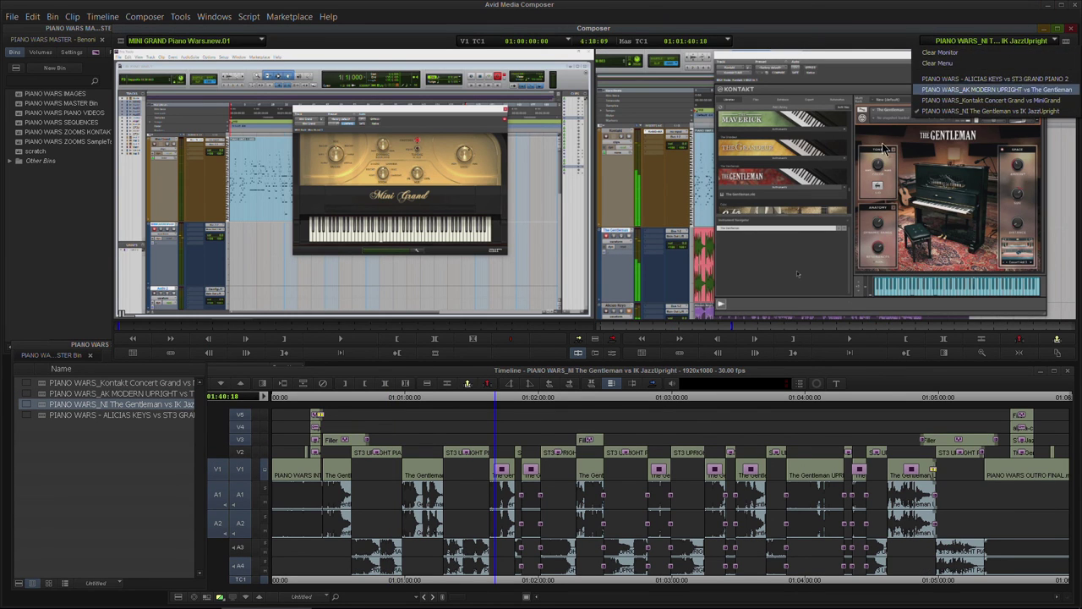
pyautogui.click(882, 147)
# - Load AK MODERN UPRIGHT vs The Gentleman for editing and NI The Gentleman vs IK JazzUpright as the source, and scrub through the source
pyautogui.doubleClick(47, 395)
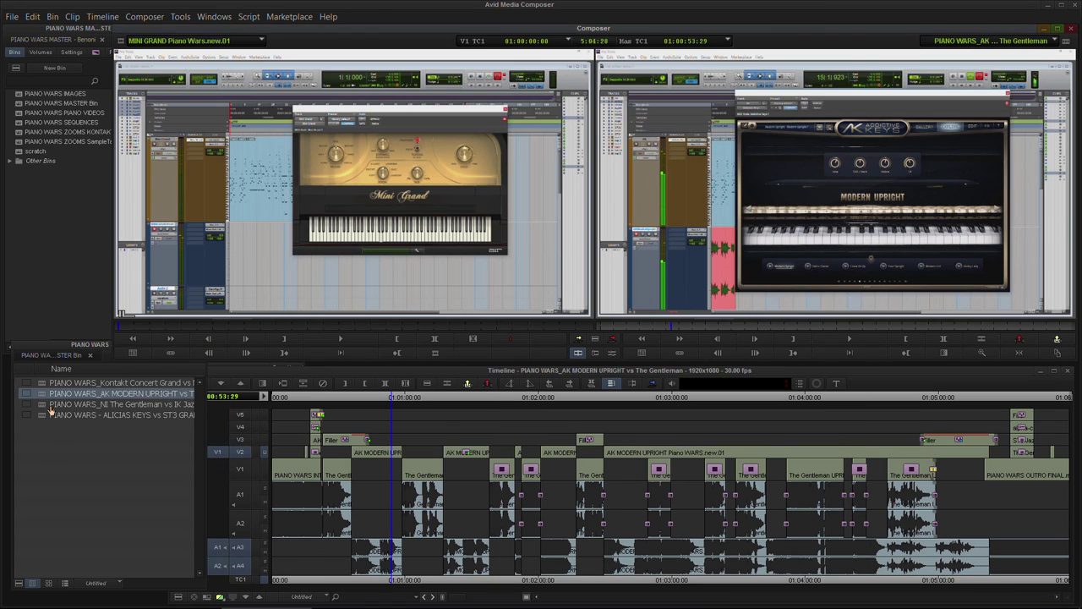
pyautogui.doubleClick(49, 406)
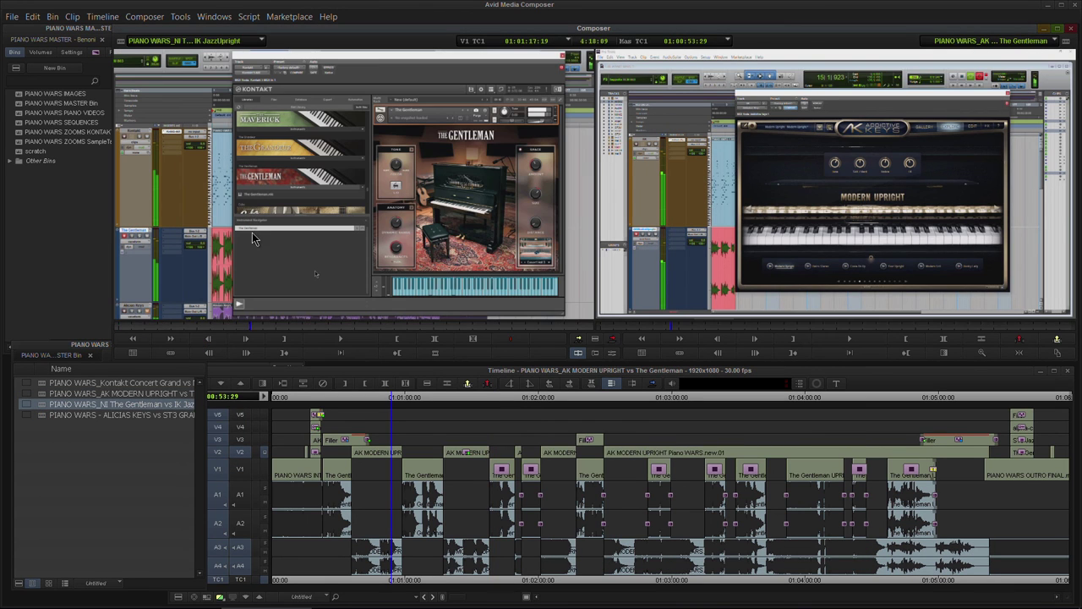
pyautogui.moveTo(179, 328); pyautogui.dragTo(318, 329)
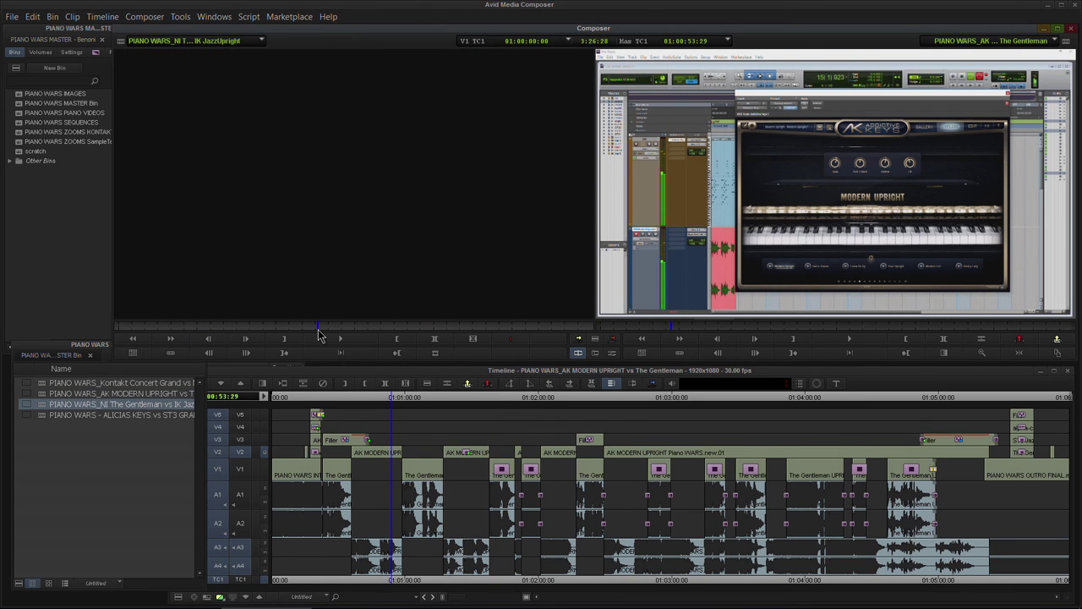
pyautogui.moveTo(144, 327); pyautogui.dragTo(374, 326)
pyautogui.moveTo(280, 332); pyautogui.dragTo(232, 330)
# - Enable the source sequence's video tracks V1 to V5 for the edit
pyautogui.click(218, 415)
pyautogui.click(218, 427)
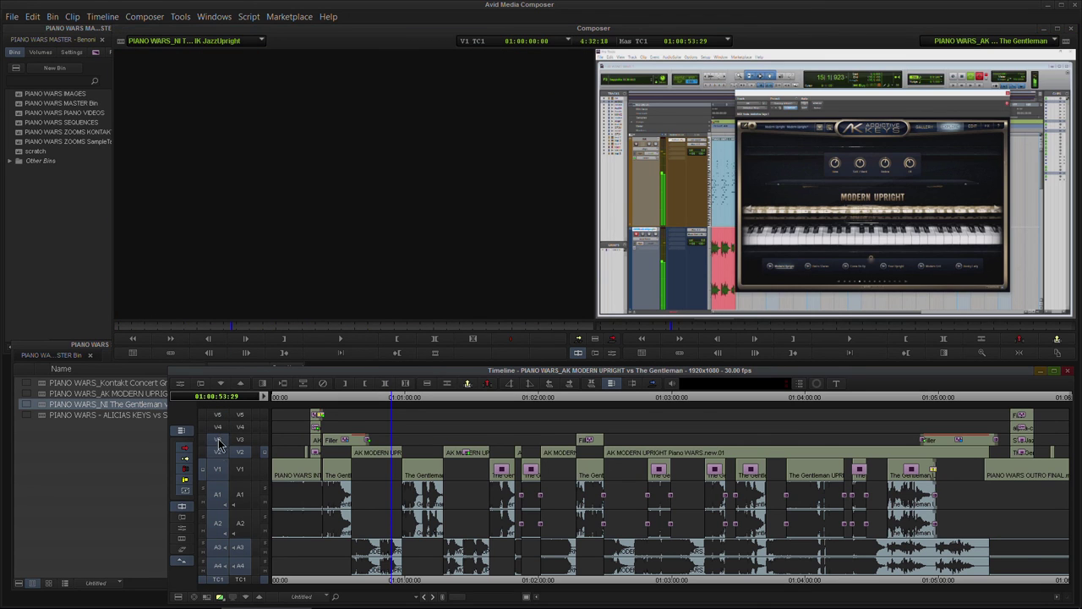
pyautogui.click(218, 439)
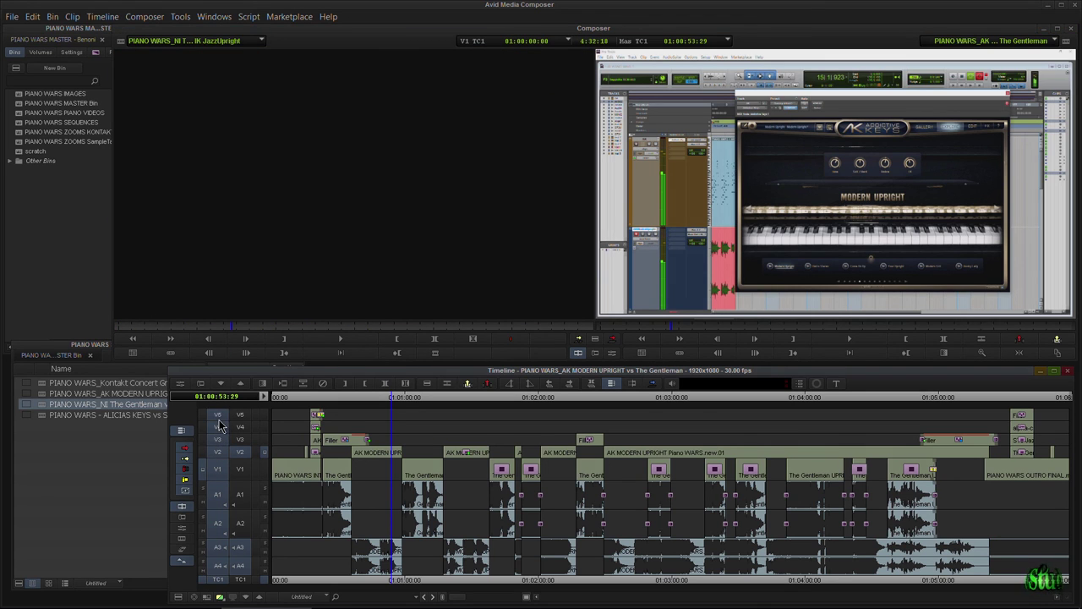
pyautogui.click(220, 439)
pyautogui.click(219, 452)
pyautogui.click(219, 442)
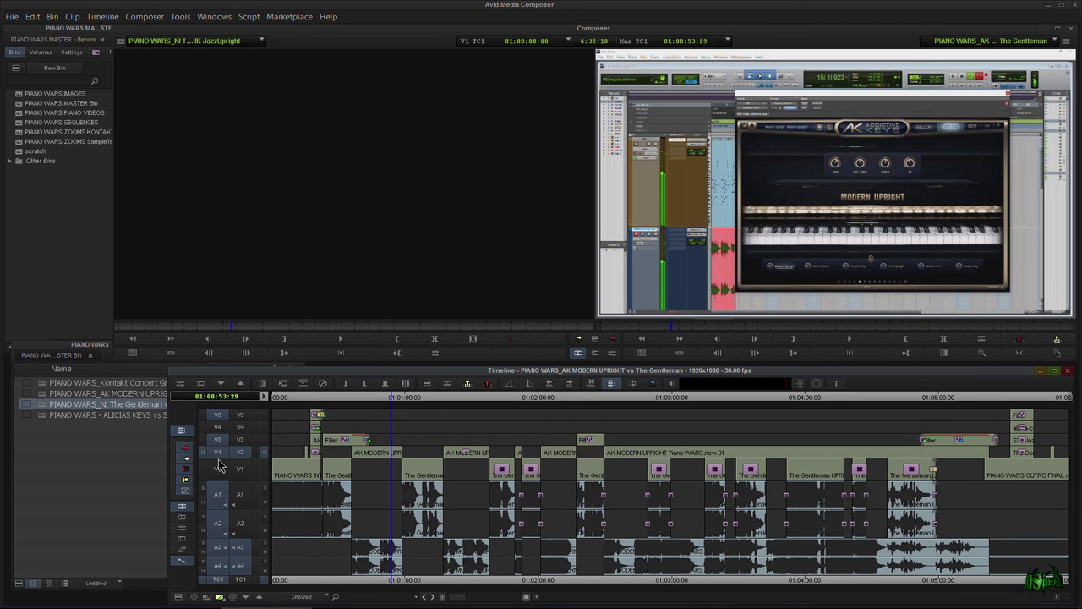
pyautogui.click(218, 462)
# - Mark a section of about 50 seconds in the source sequence, overwrite it into AK MODERN UPRIGHT at 01:01:30:29, and scrub back over the edit
pyautogui.click(284, 326)
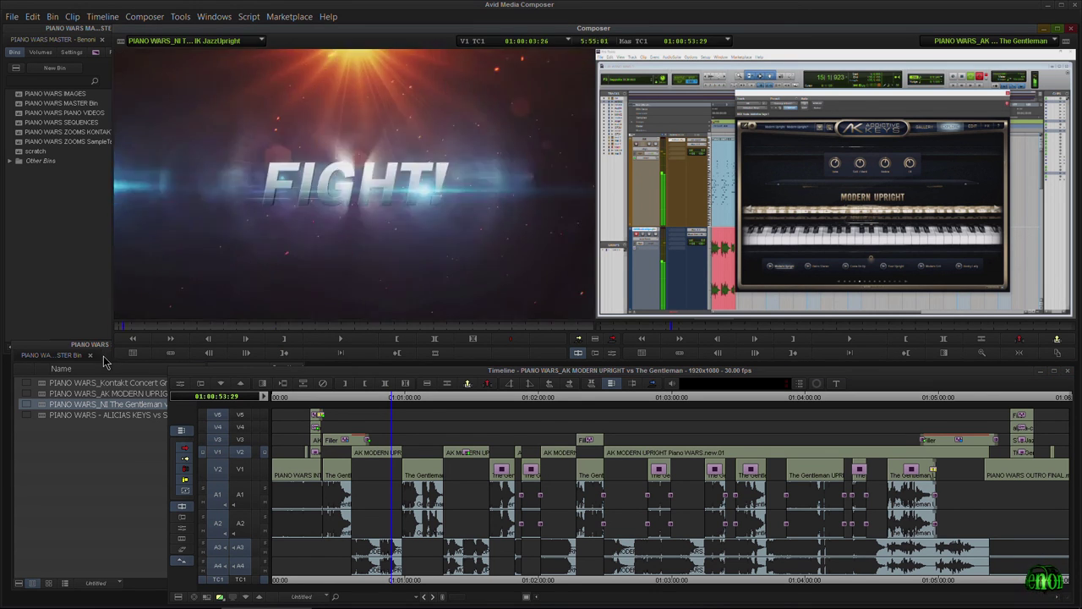
pyautogui.click(284, 340)
pyautogui.click(351, 326)
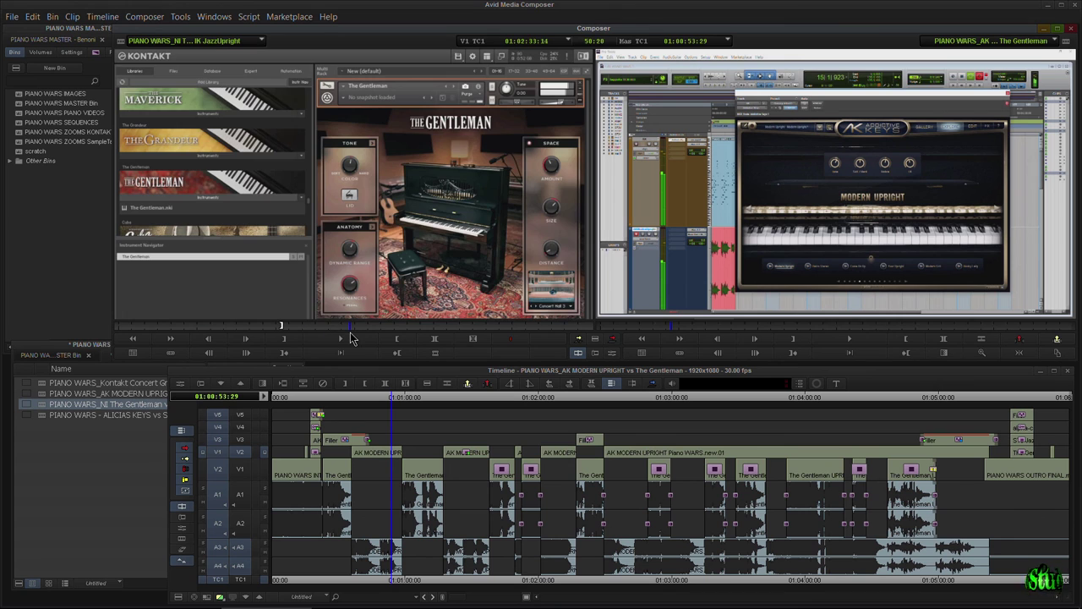
pyautogui.click(397, 340)
pyautogui.click(474, 395)
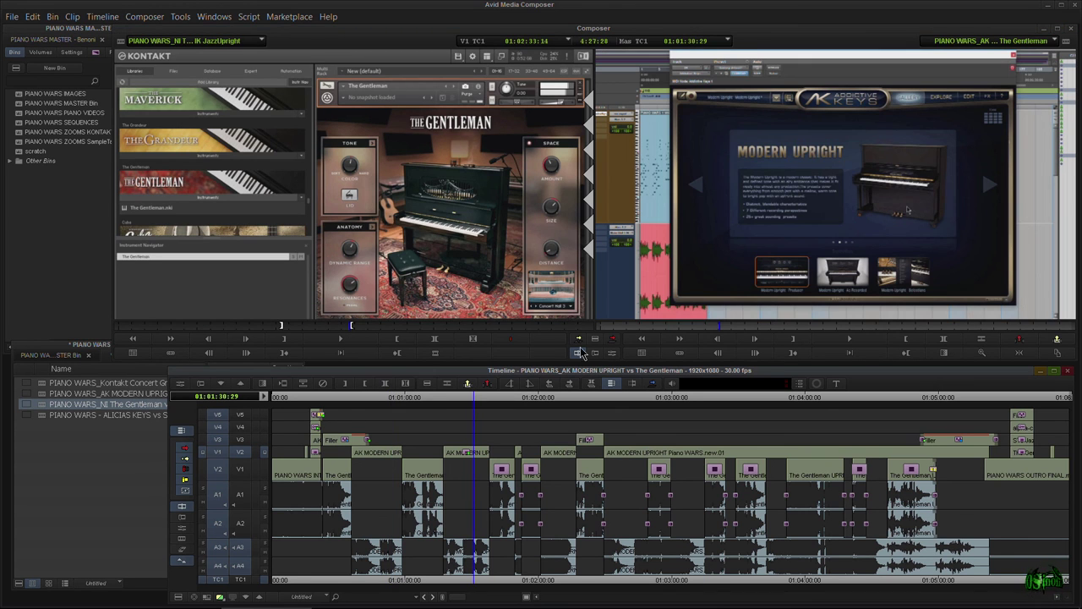
pyautogui.click(614, 345)
pyautogui.moveTo(587, 395); pyautogui.dragTo(340, 412)
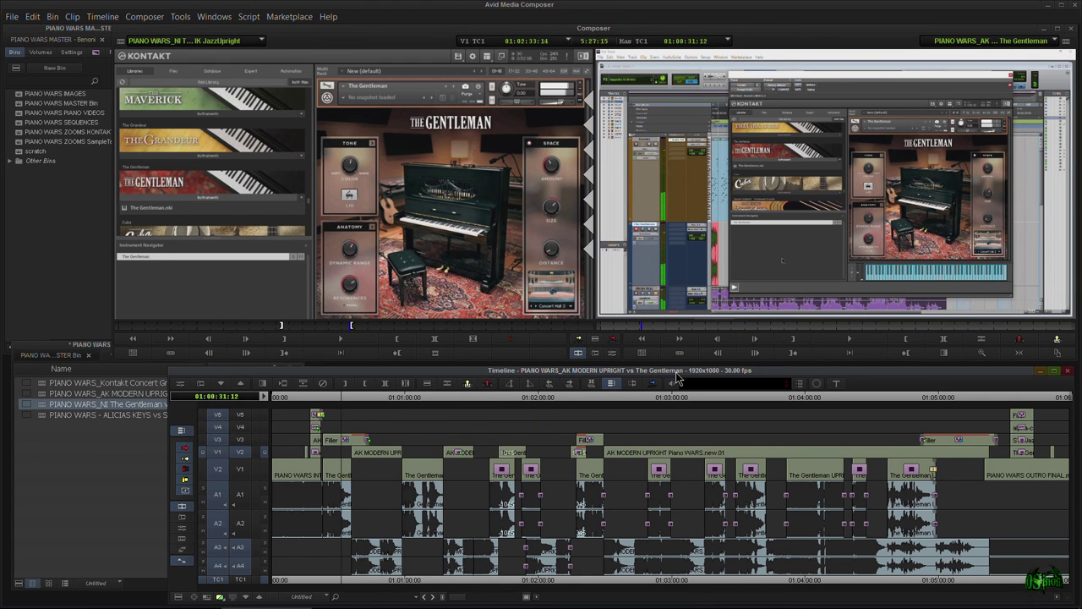